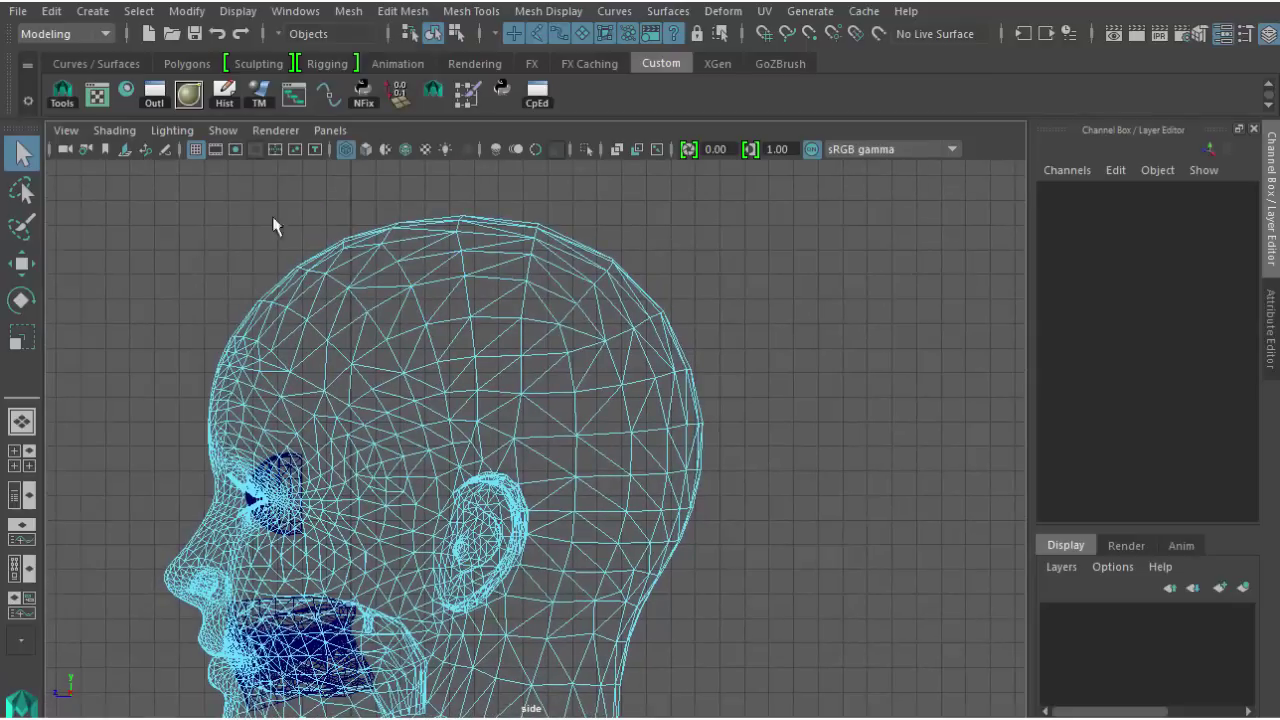
Select the faces of the upper head and the back of the head down the neck in the side view
left_click_drag(195, 171, 815, 461)
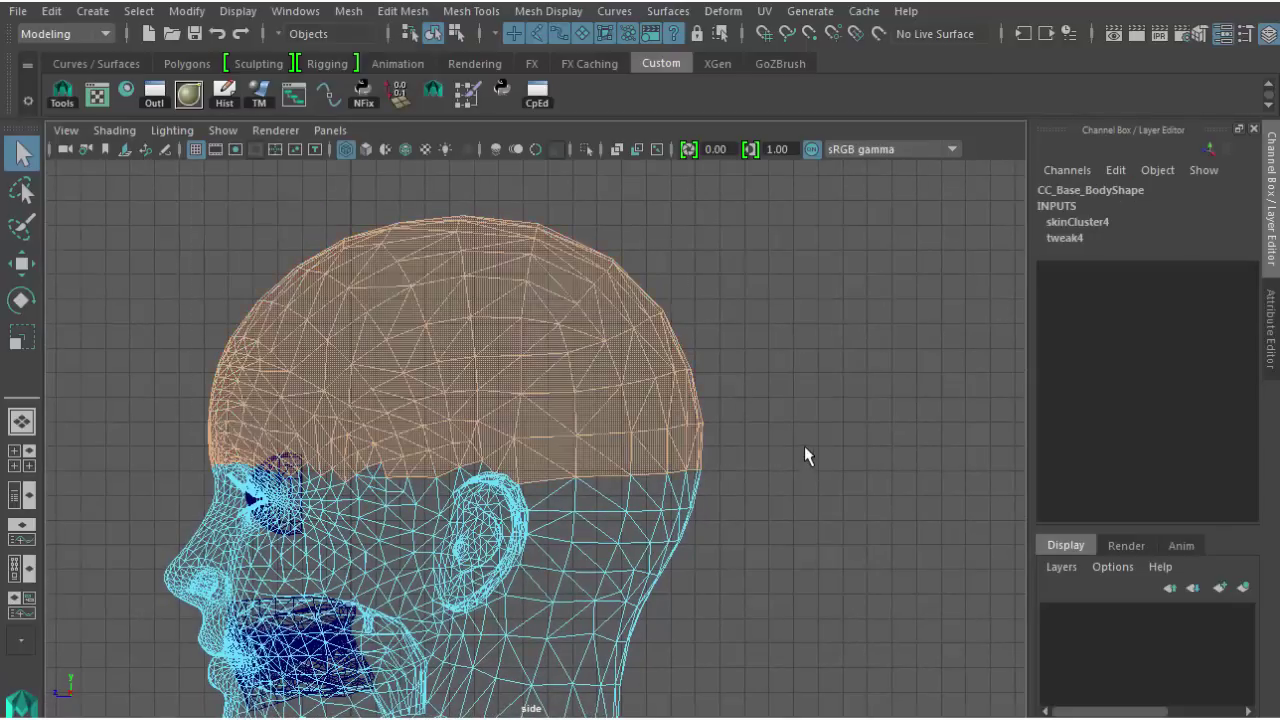
right_click_drag(804, 446, 888, 540, "alt")
middle_click_drag(888, 540, 848, 340, "alt")
left_click_drag(783, 309, 490, 615)
Add the faces above the ear and the sideburn area in front of it to the scalp selection
scroll(571, 394, "up", 6)
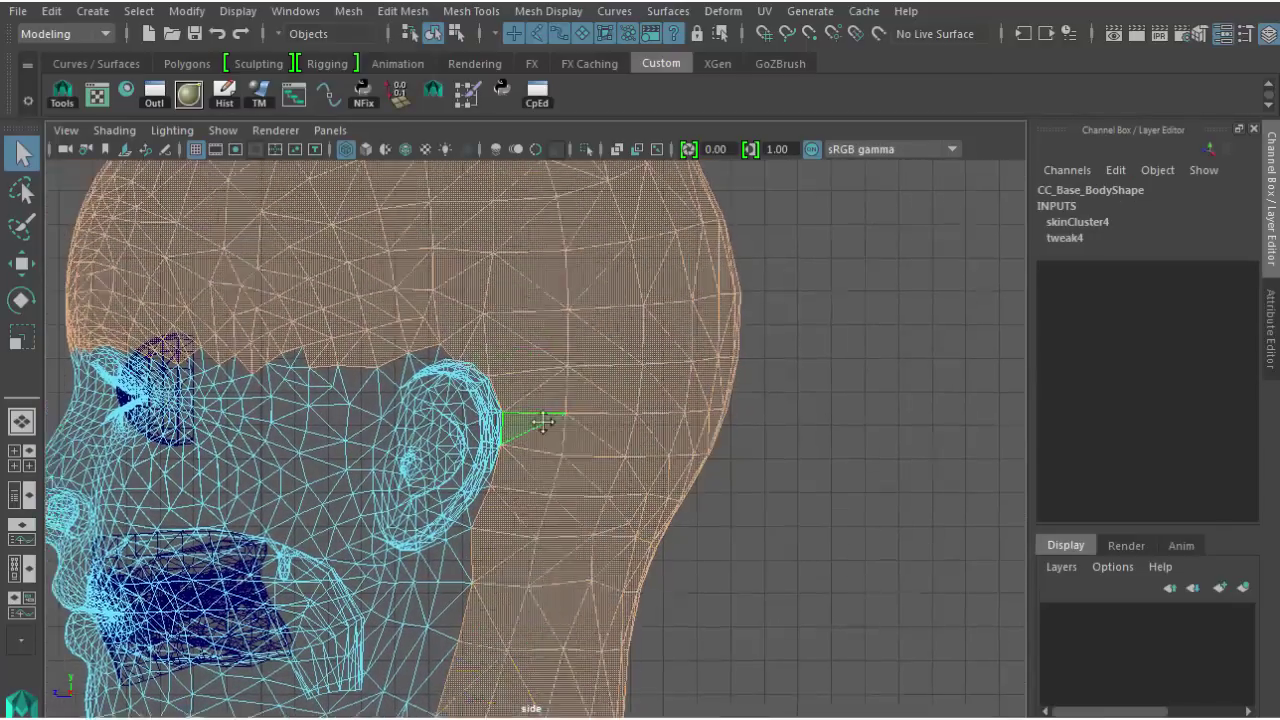
left_click_drag(576, 403, 630, 406, "shift")
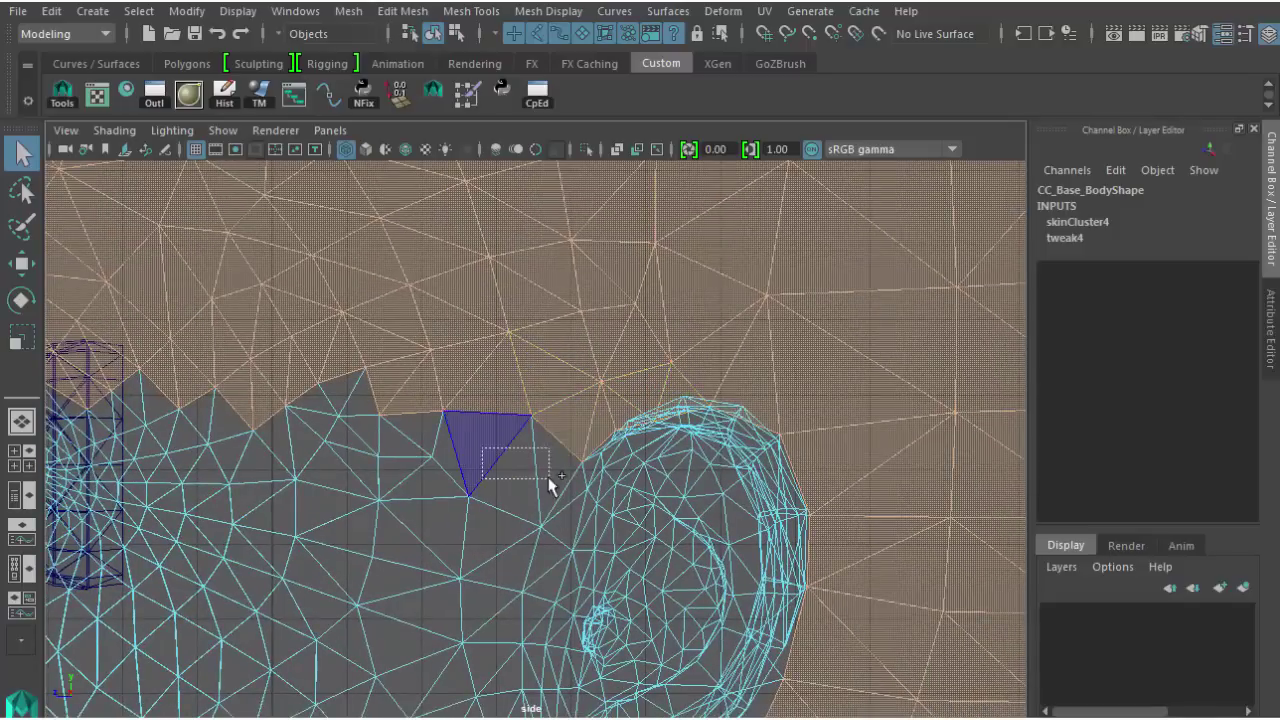
middle_click_drag(551, 483, 500, 366, "alt")
left_click_drag(486, 330, 486, 332, "shift")
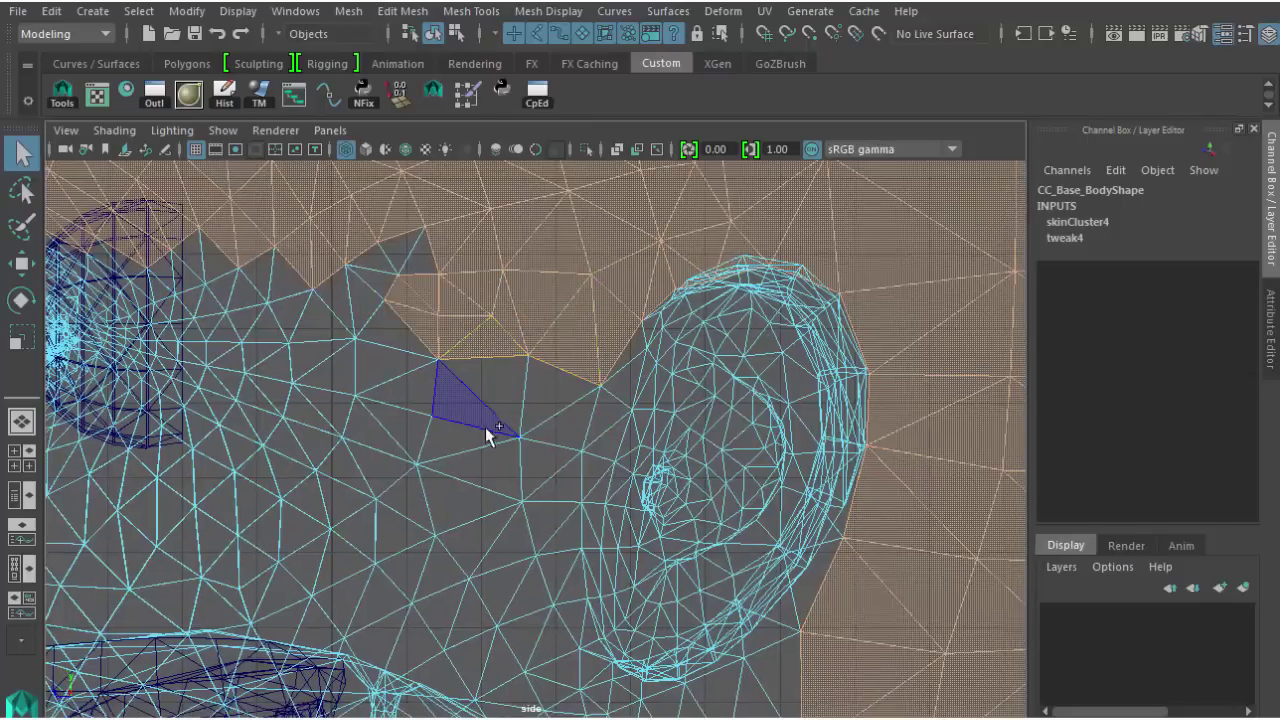
left_click_drag(543, 537, 544, 538, "shift")
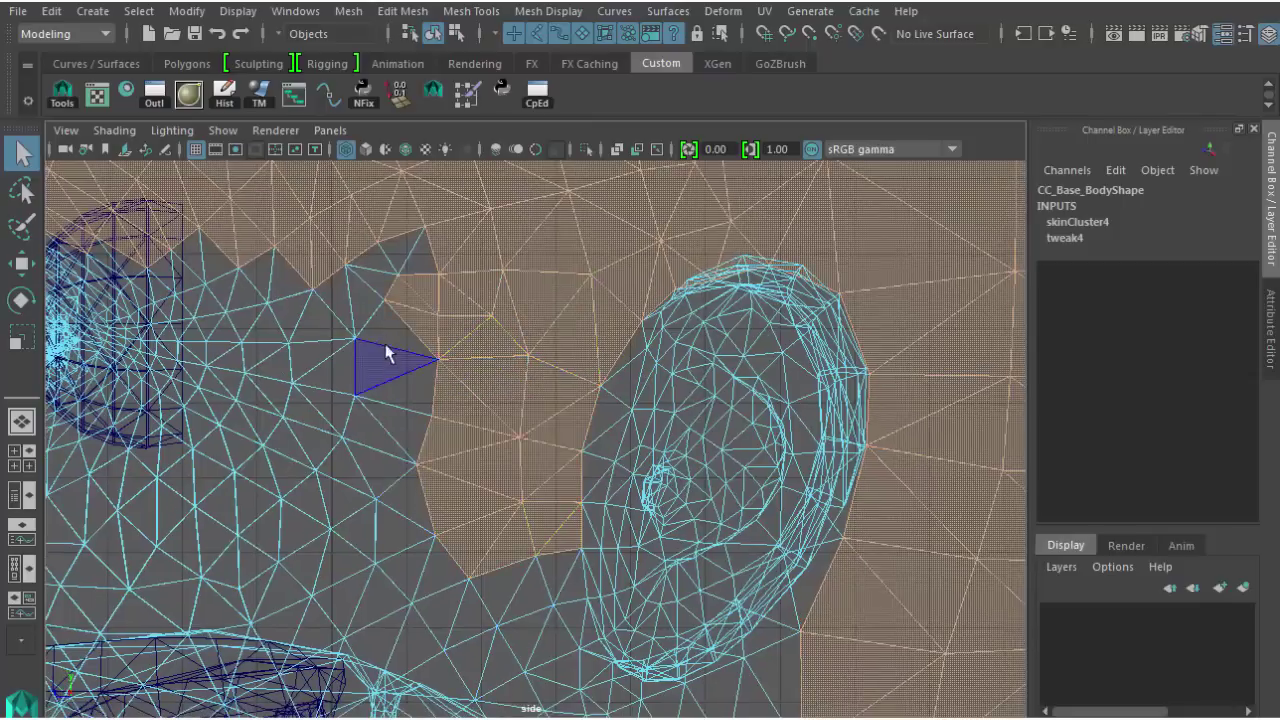
middle_click_drag(382, 265, 492, 370, "alt")
left_click(500, 372, "shift")
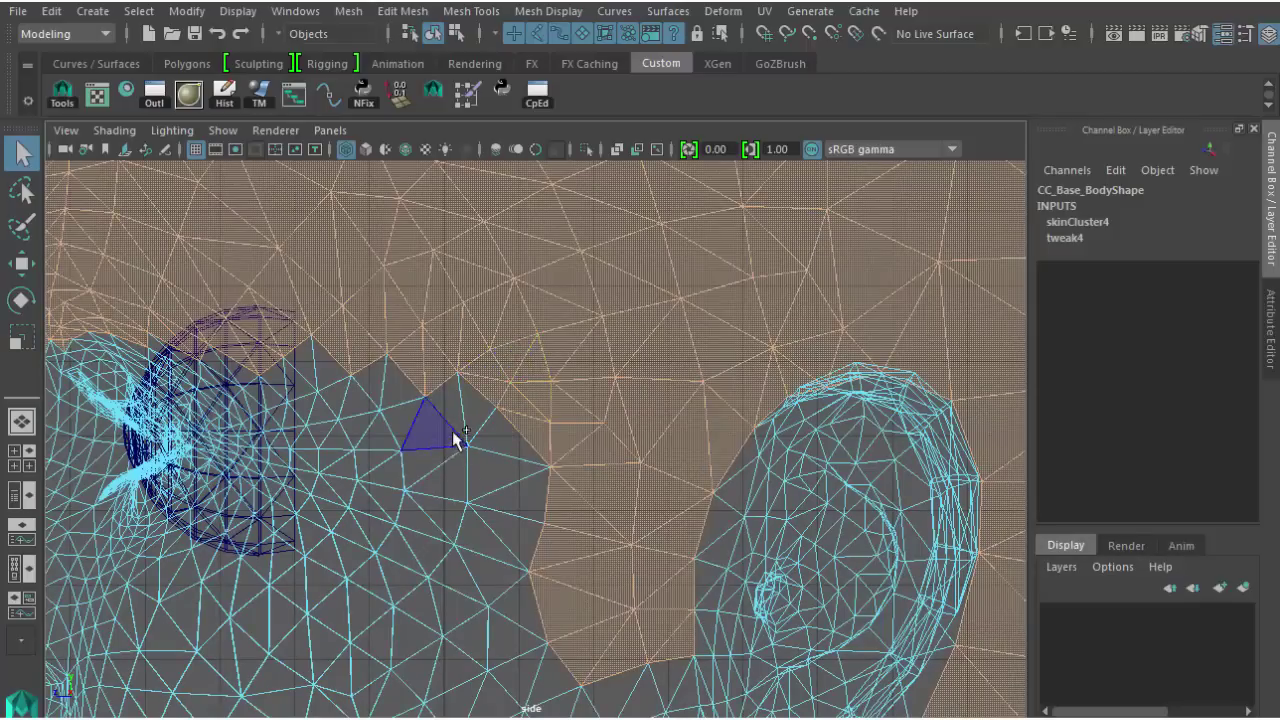
Remove the forehead, brow, eye and temple faces from the selection to shape the front hairline
right_click_drag(617, 342, 189, 472, "alt")
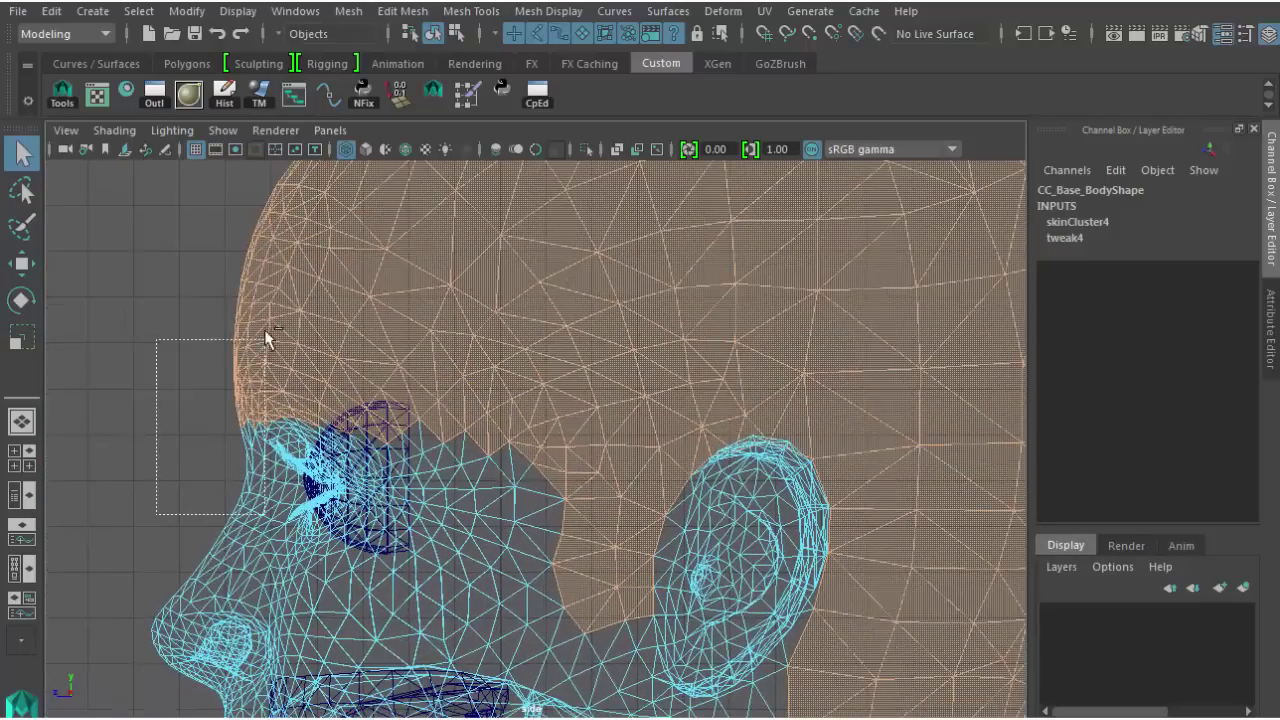
left_click_drag(264, 339, 312, 223, "ctrl")
left_click_drag(116, 550, 347, 242, "ctrl")
left_click_drag(97, 538, 480, 372, "ctrl")
left_click_drag(141, 598, 505, 410, "ctrl")
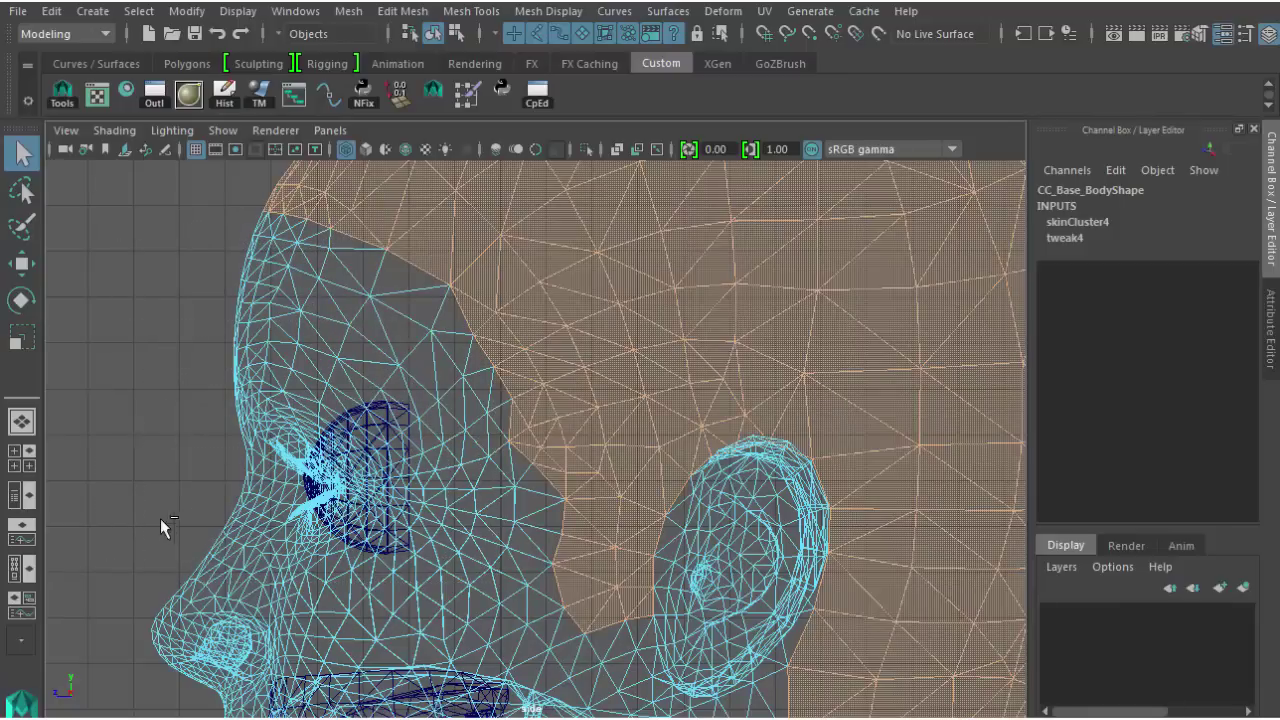
left_click_drag(160, 520, 535, 465, "ctrl")
left_click(534, 460, "ctrl")
Duplicate the selected scalp faces as a separate mesh with an offset of 0, checking the selection in the perspective view first
right_click_drag(621, 289, 337, 200, "alt")
middle_click_drag(581, 315, 504, 320, "alt")
key("space")
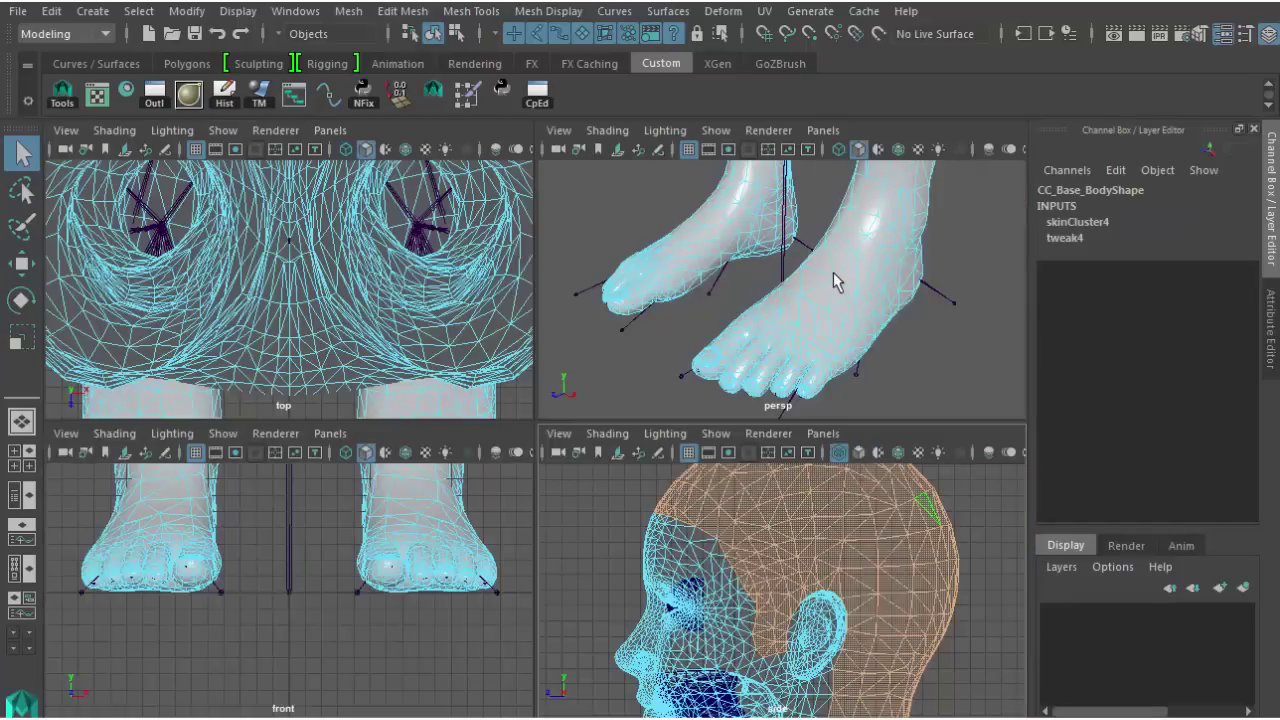
key("space")
key("f")
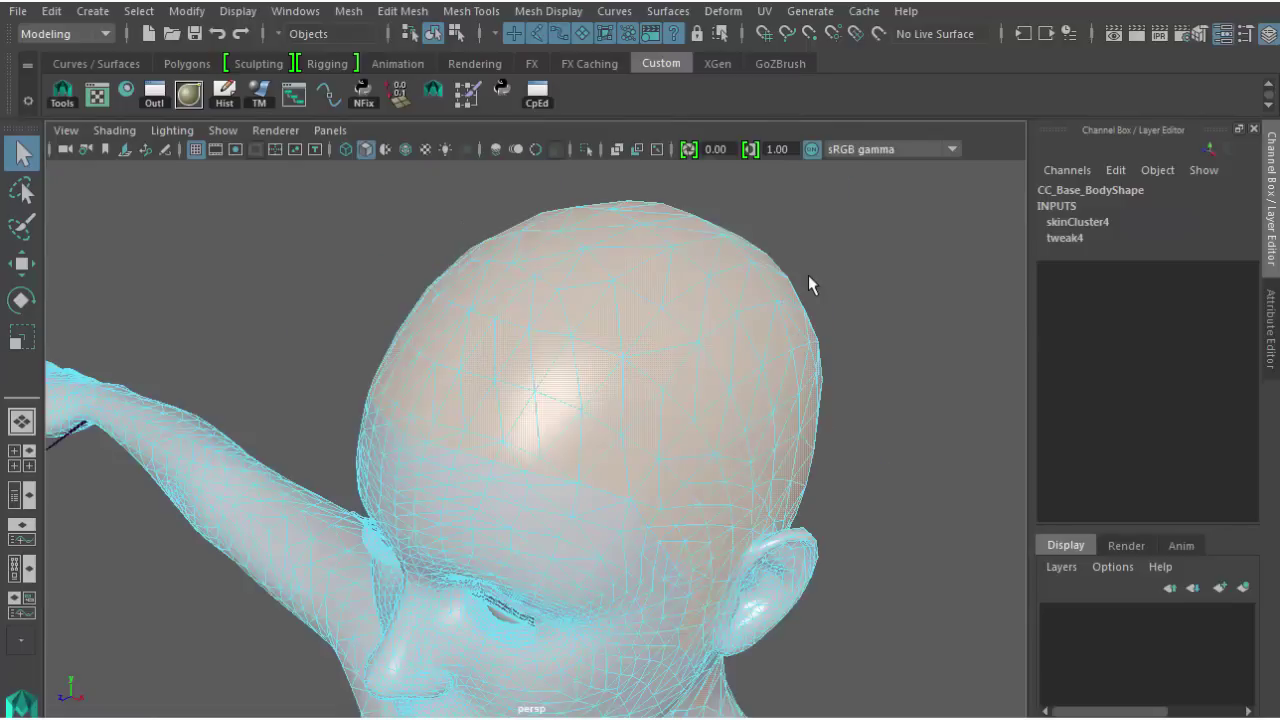
left_click_drag(808, 275, 522, 222, "alt")
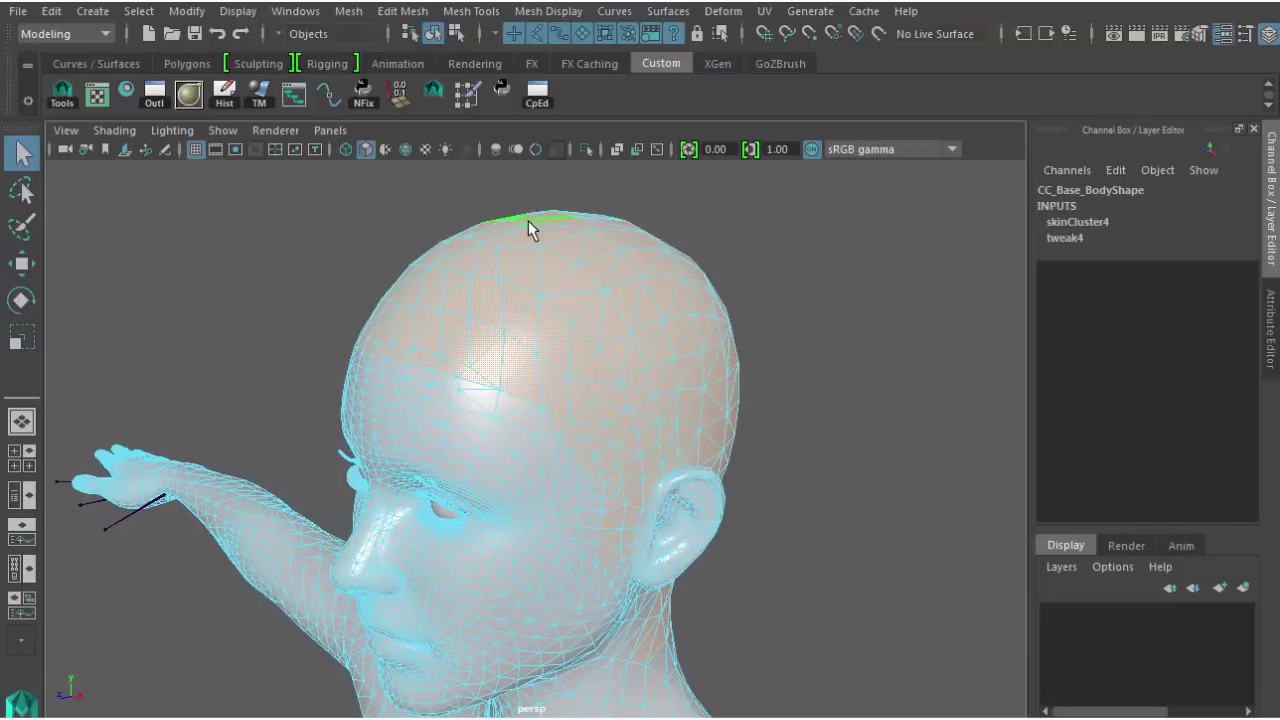
left_click(402, 11)
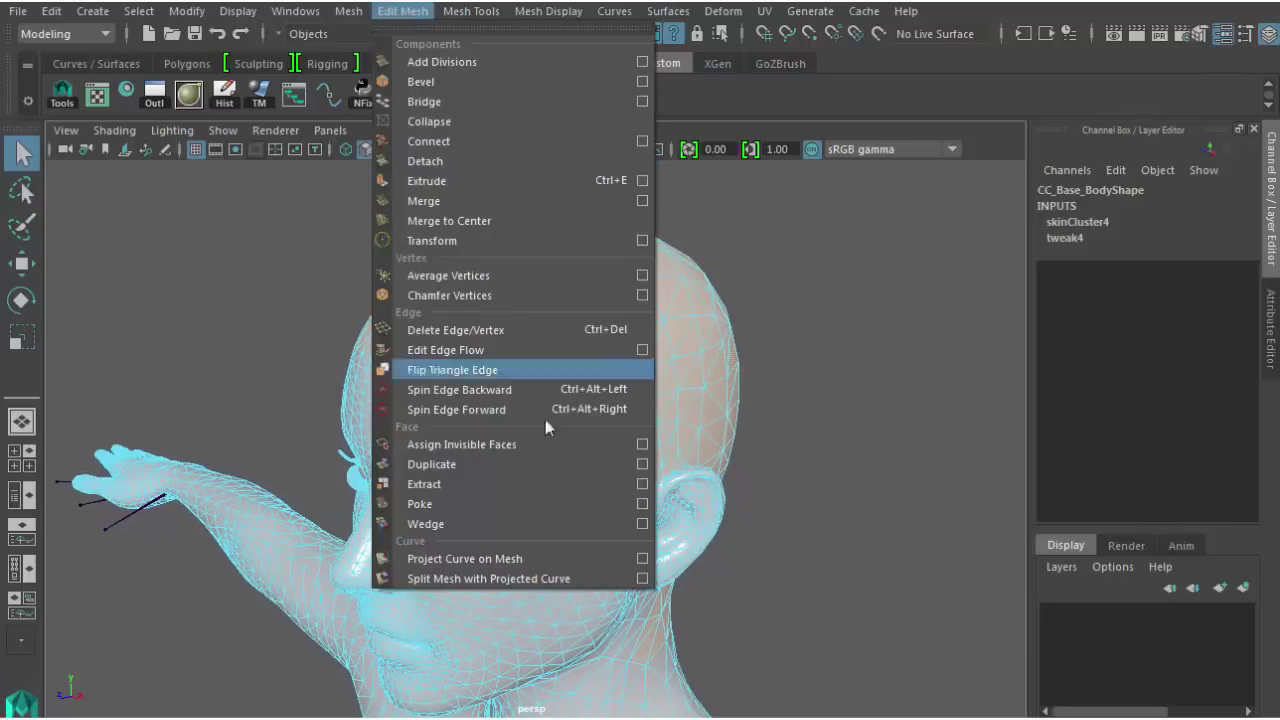
left_click(642, 464)
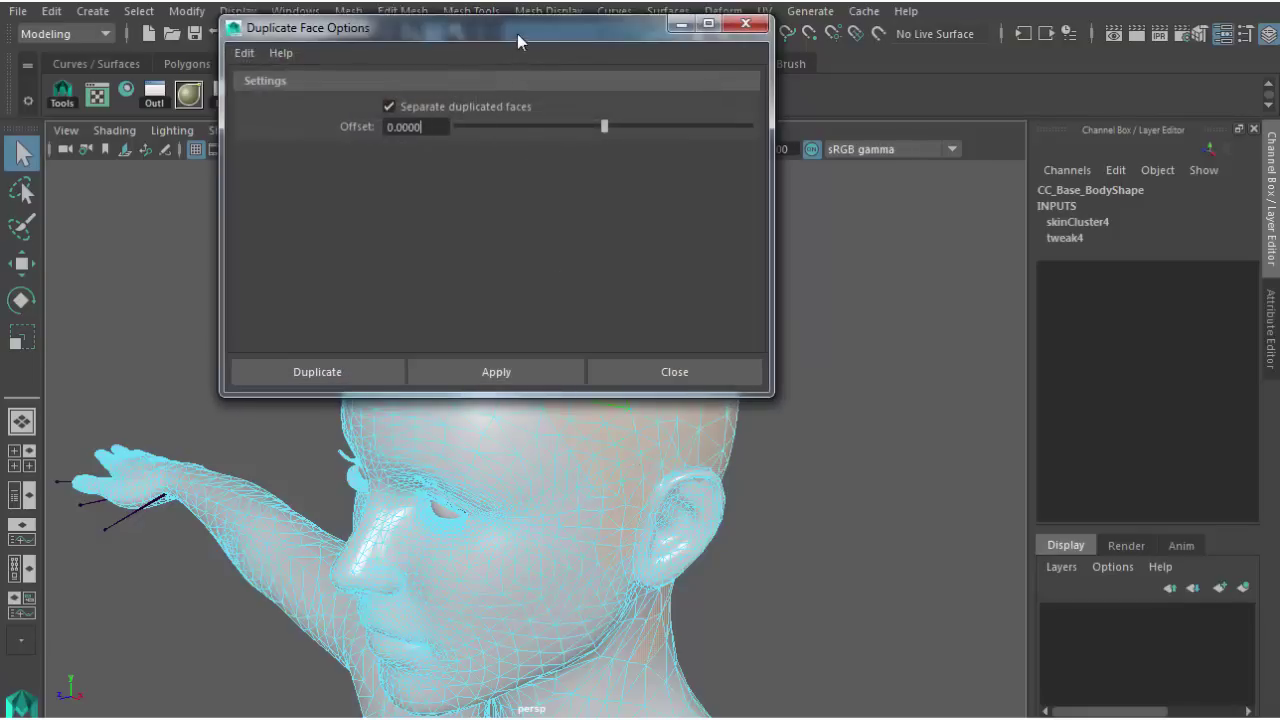
left_click_drag(517, 33, 512, 208)
left_click(471, 546)
left_click(657, 545)
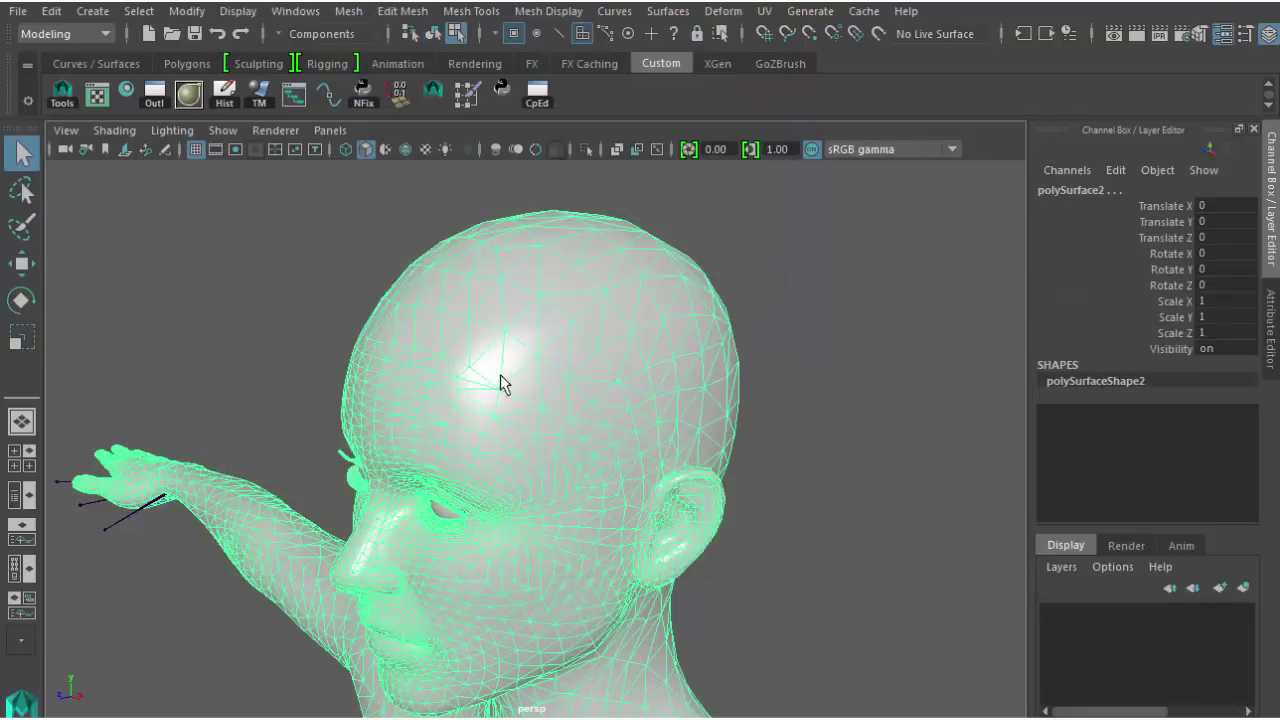
Select the duplicated scalp mesh as an object and isolate it in the perspective view
left_click_drag(502, 384, 633, 313, "alt")
left_click_drag(537, 311, 540, 309)
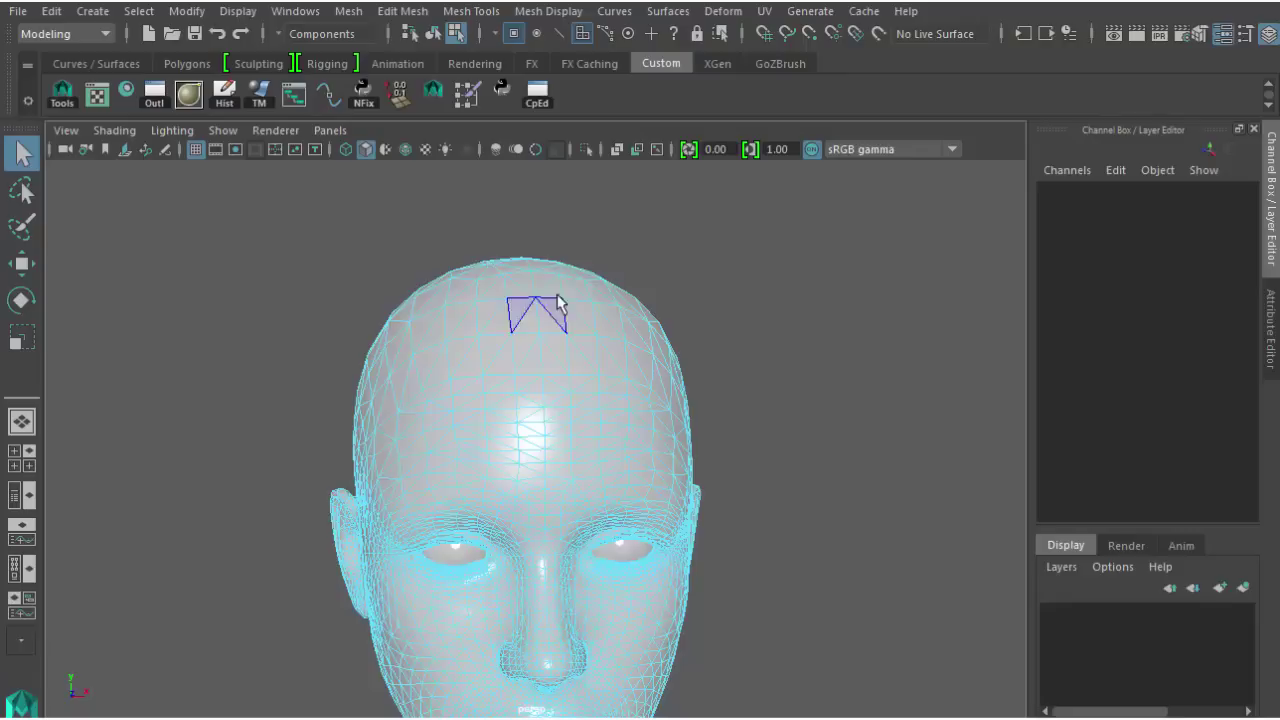
middle_click_drag(560, 299, 566, 294, "alt")
right_click_drag(571, 286, 543, 405)
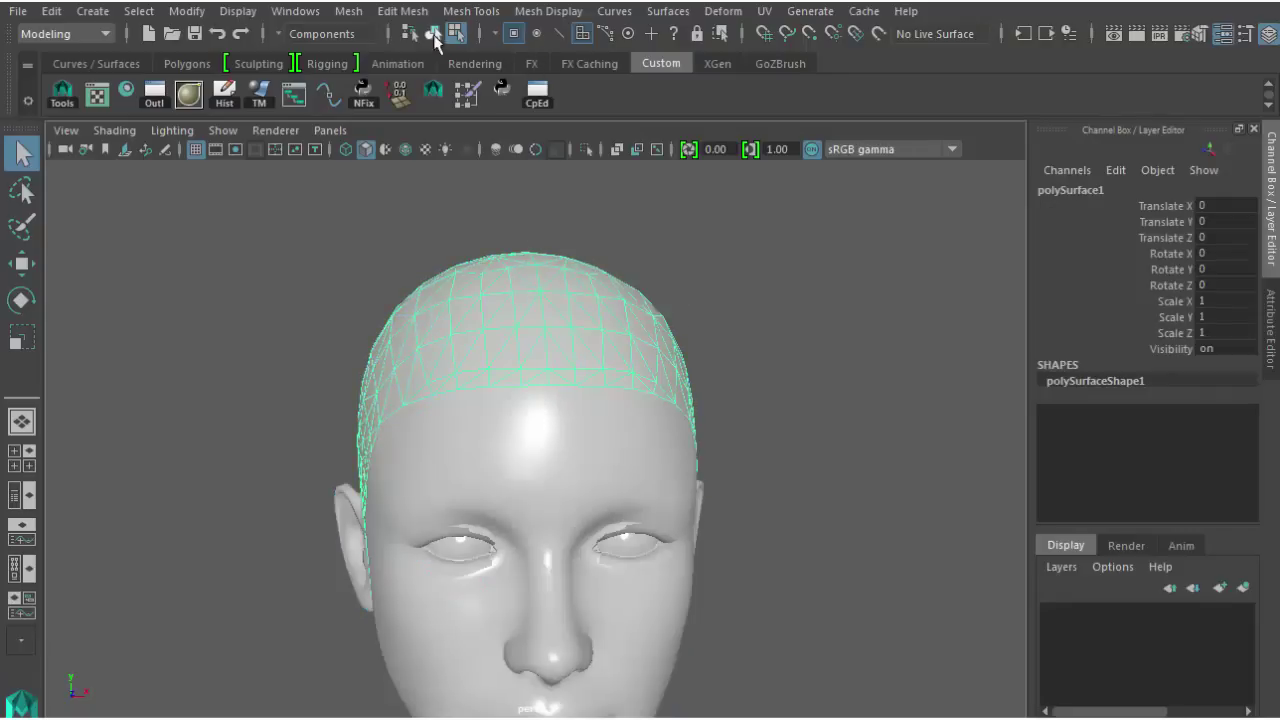
left_click(433, 33)
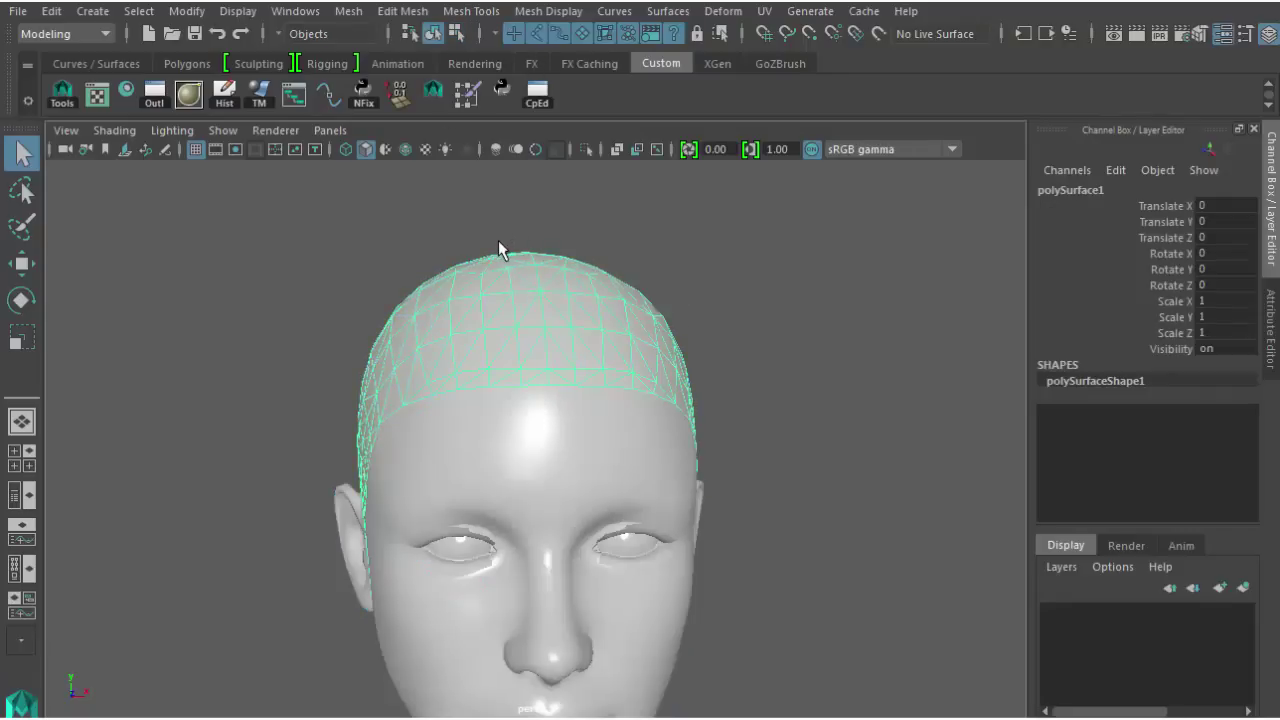
left_click(223, 130)
mouse_move(504, 112)
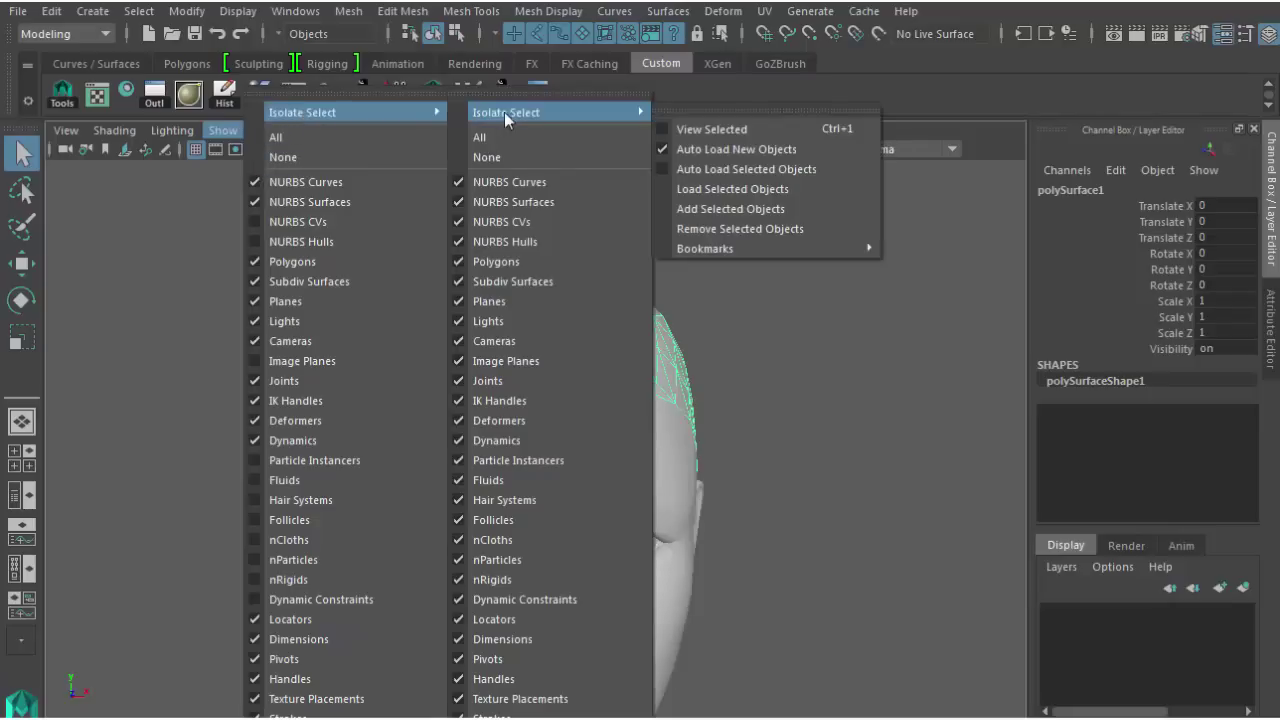
left_click(700, 129)
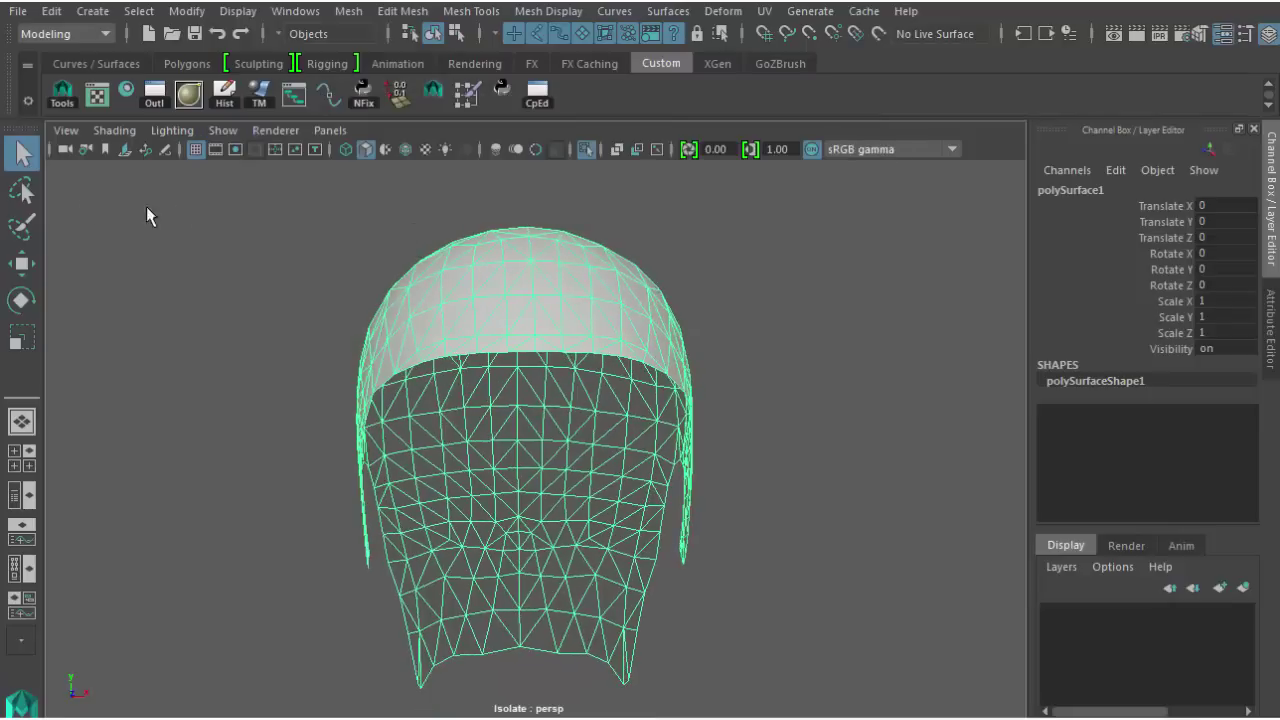
Switch the scalp mesh to vertex mode and select all of its vertices
right_click_drag(500, 286, 420, 271)
left_click_drag(281, 172, 740, 700)
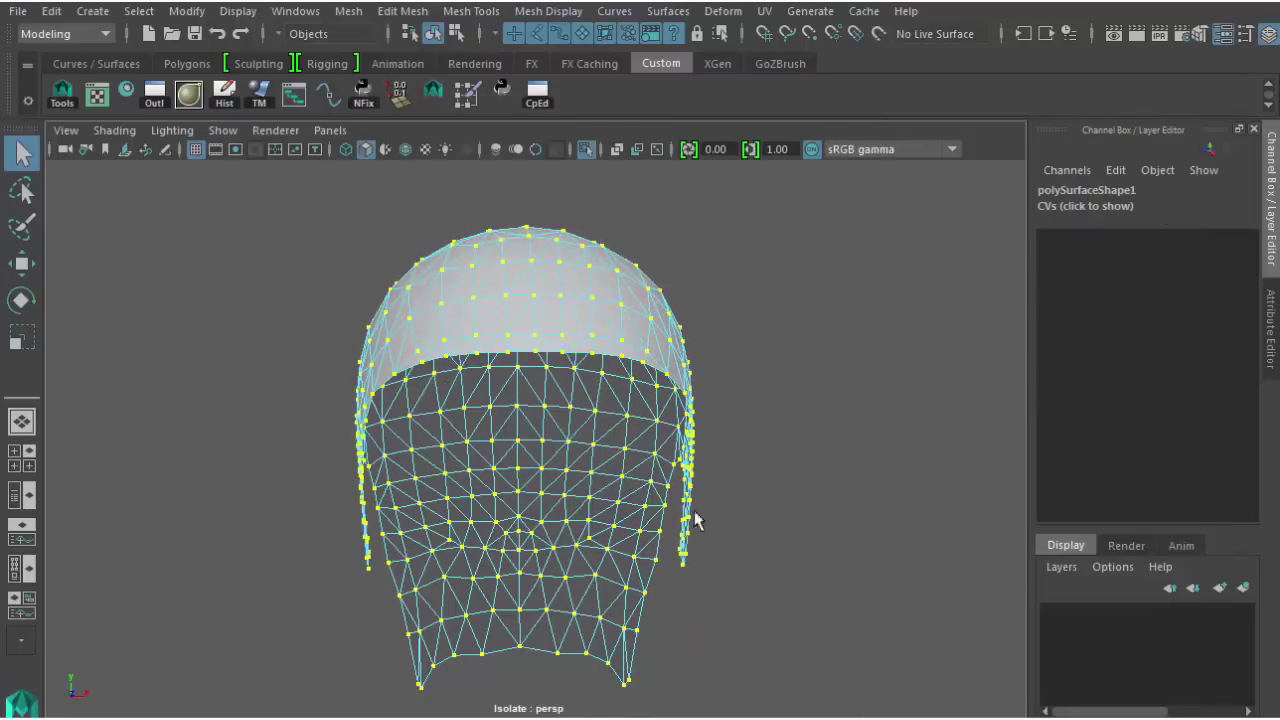
middle_click_drag(694, 514, 683, 507, "alt")
scroll(660, 470, "up", 1)
Set the Move tool's axis orientation to Normal, push the scalp vertices slightly outward, and return to object mode
key("w")
double_click(24, 266)
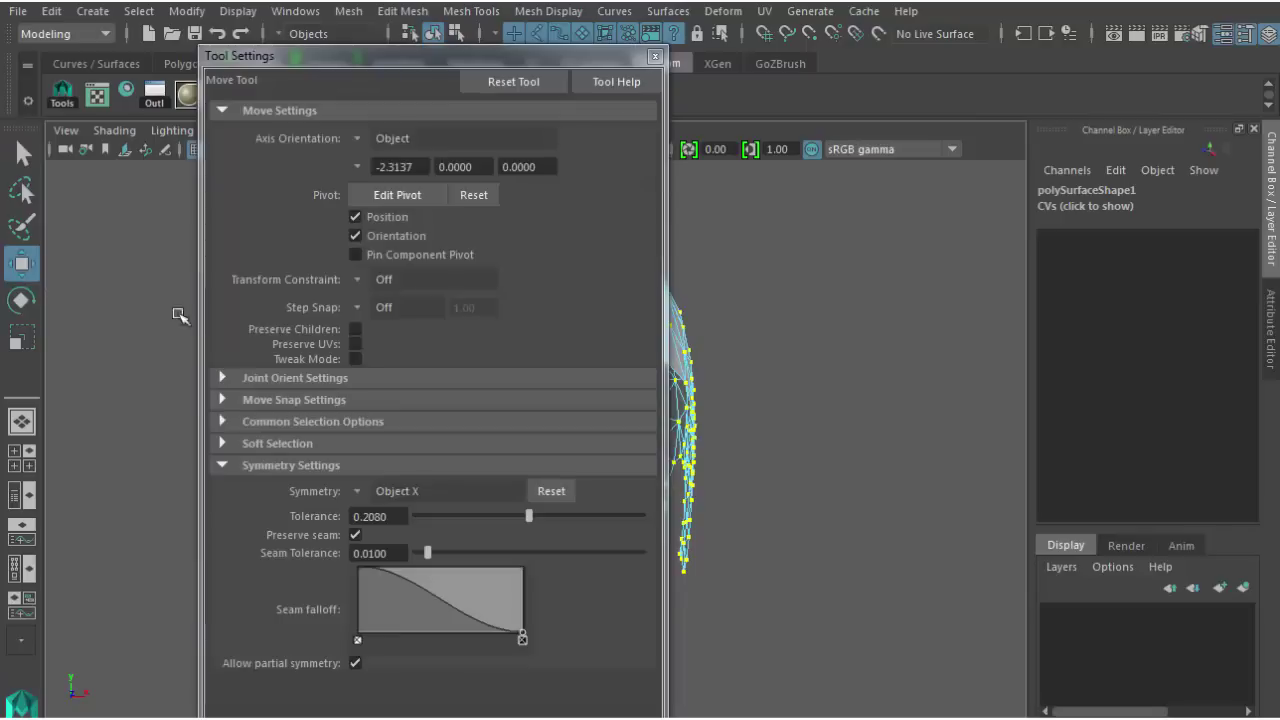
left_click(358, 138)
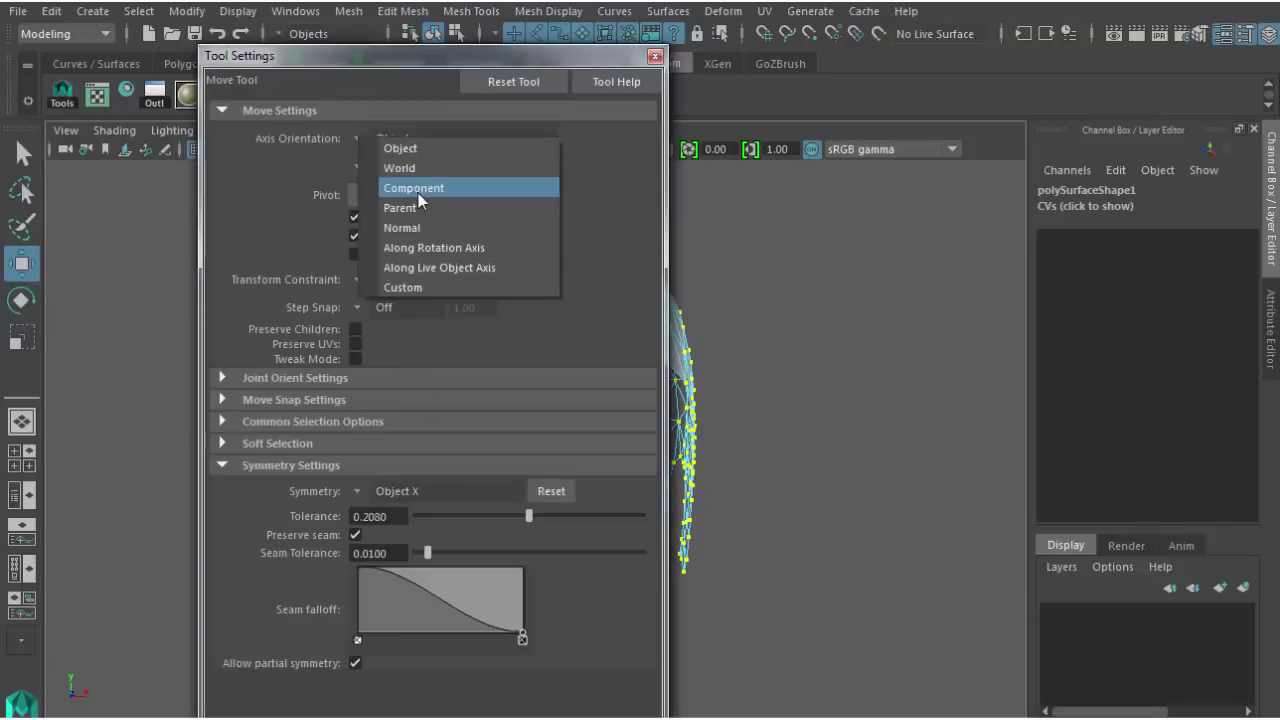
left_click(402, 228)
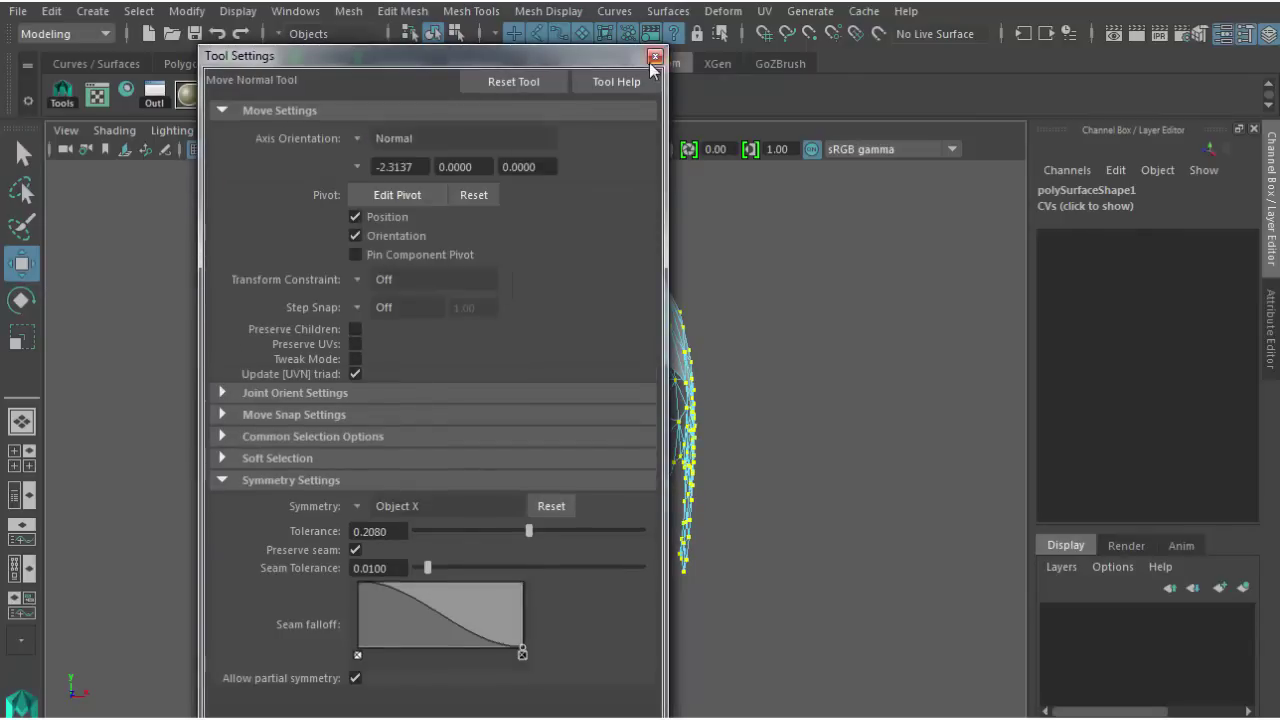
left_click(655, 56)
left_click_drag(410, 205, 422, 420, "alt")
right_click_drag(457, 234, 420, 358)
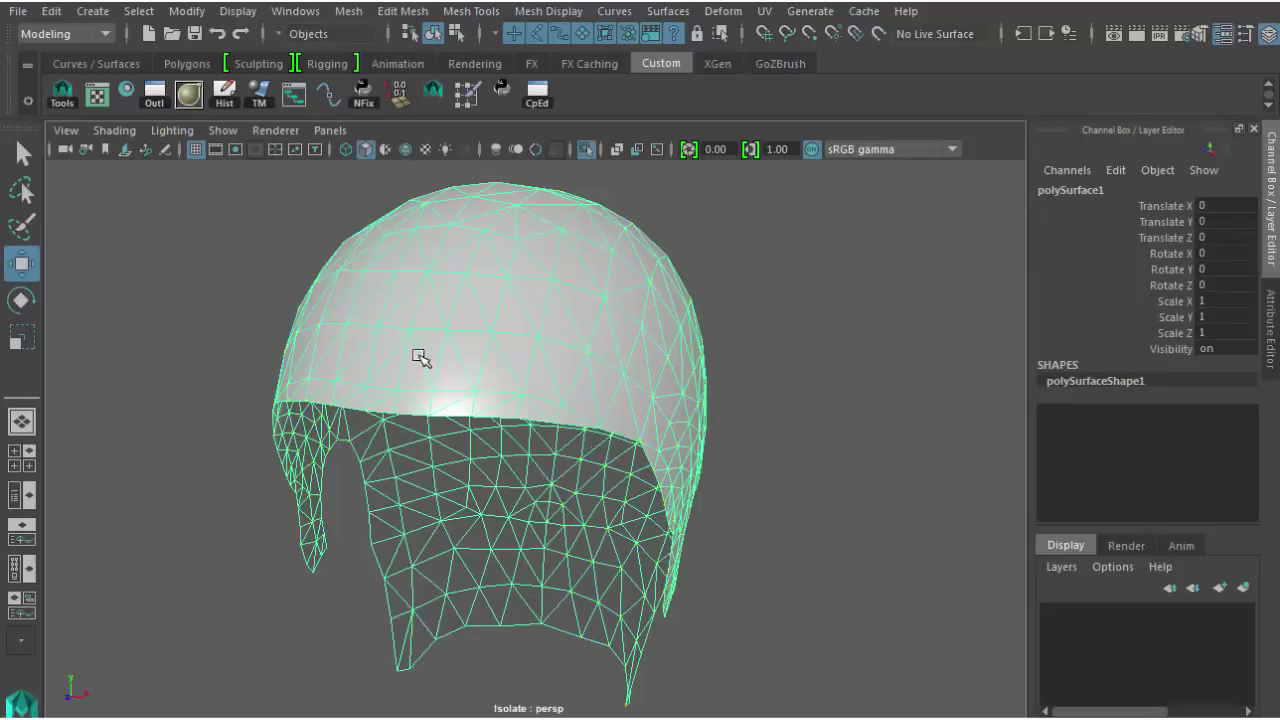
Turn off the isolated view so the scalp mesh shows together with the full head
left_click(223, 130)
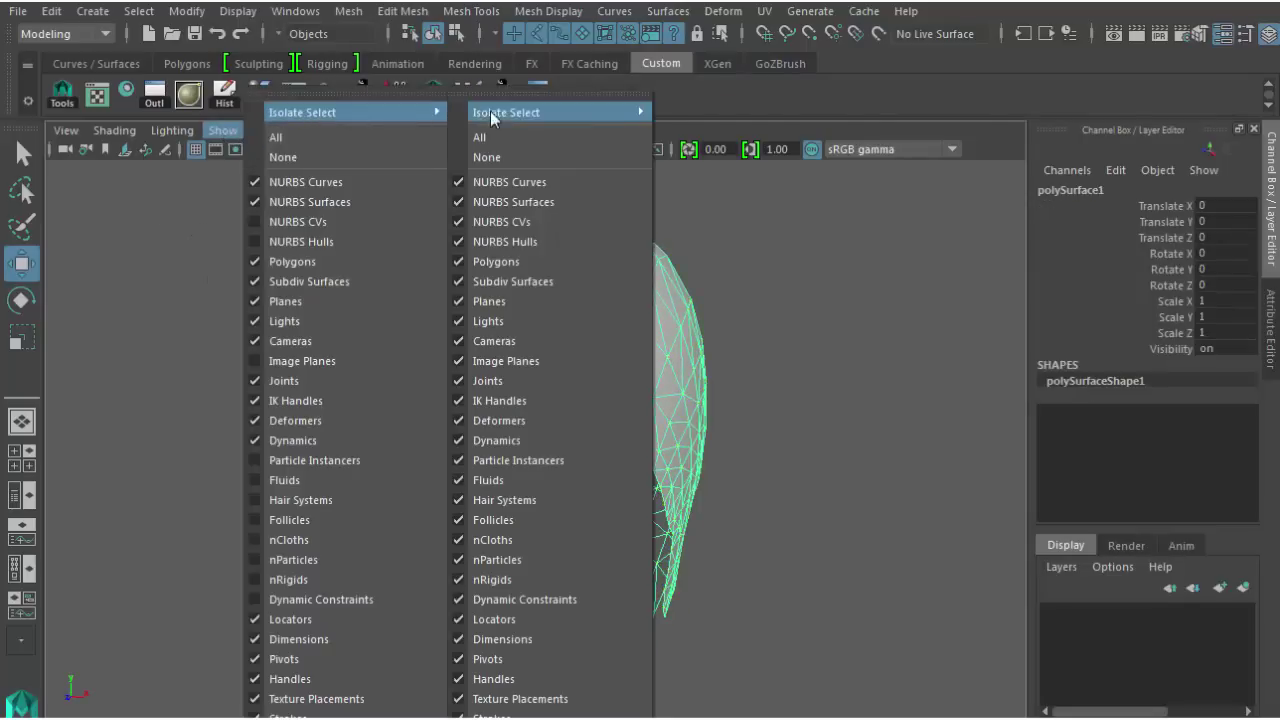
mouse_move(510, 118)
left_click(690, 126)
left_click_drag(313, 270, 305, 310, "alt")
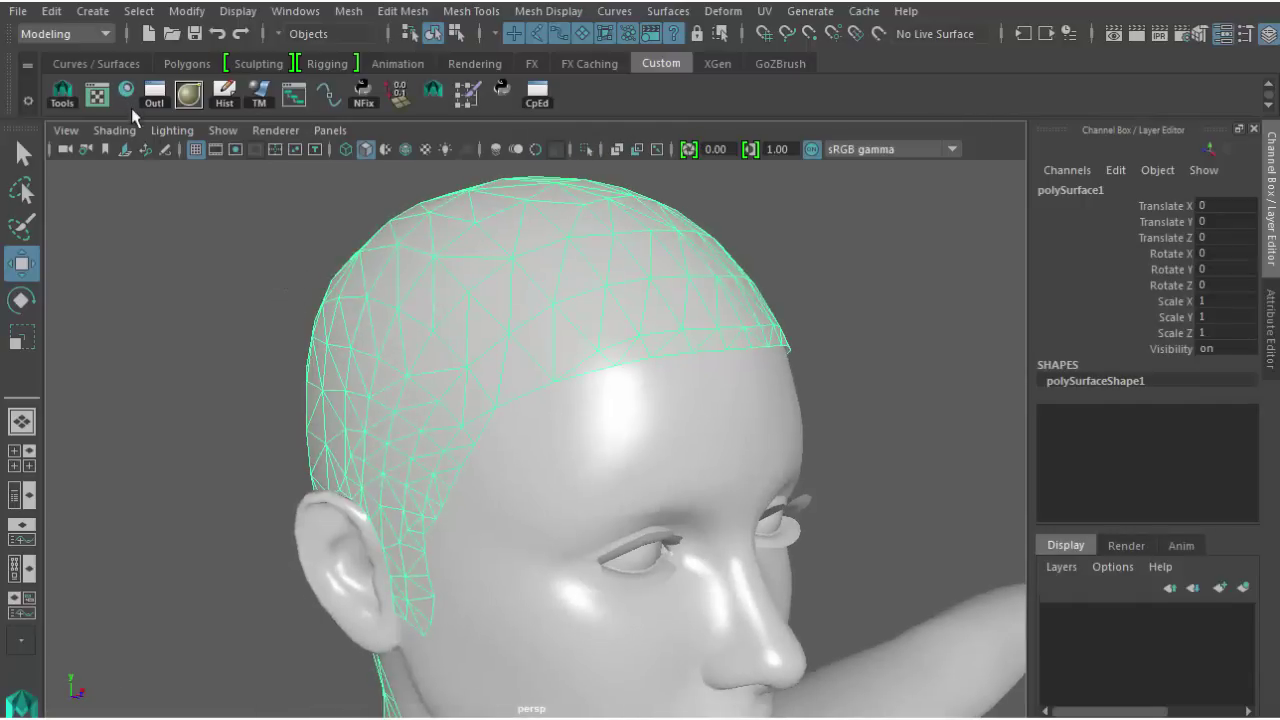
Create a Blinn material in Hypershade and set its color to black
left_click_drag(391, 559, 393, 90)
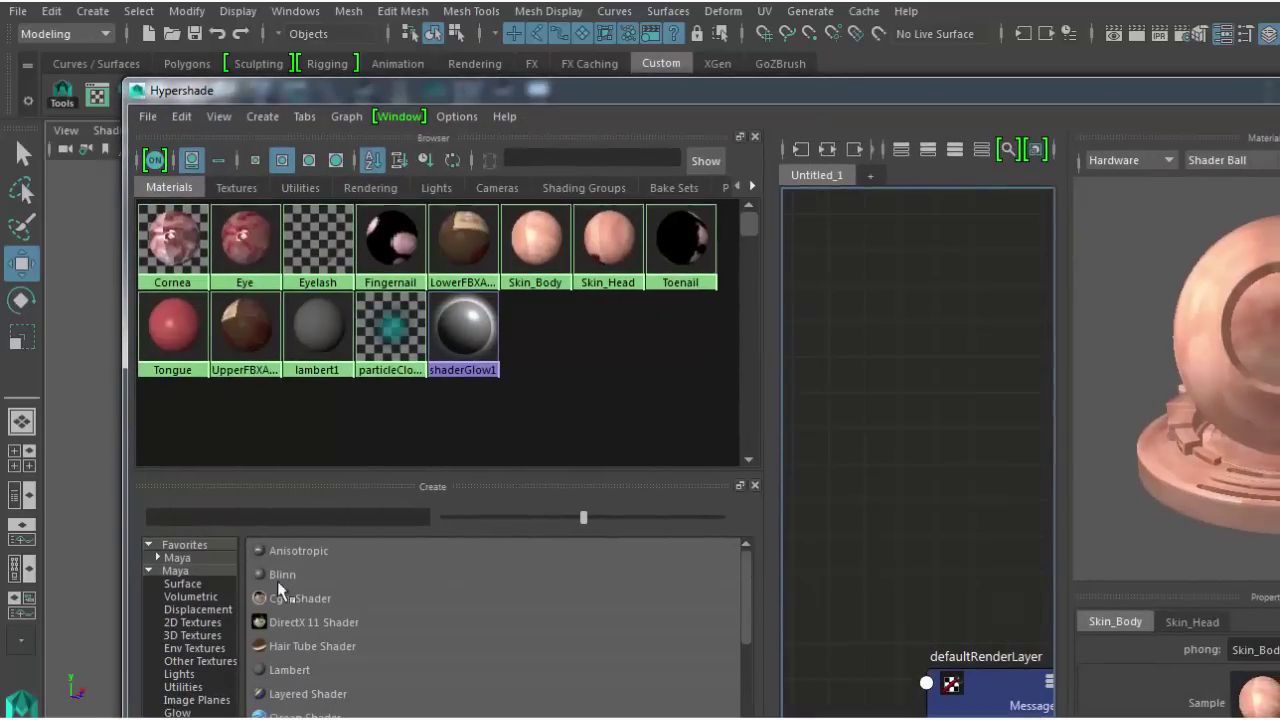
left_click(279, 574)
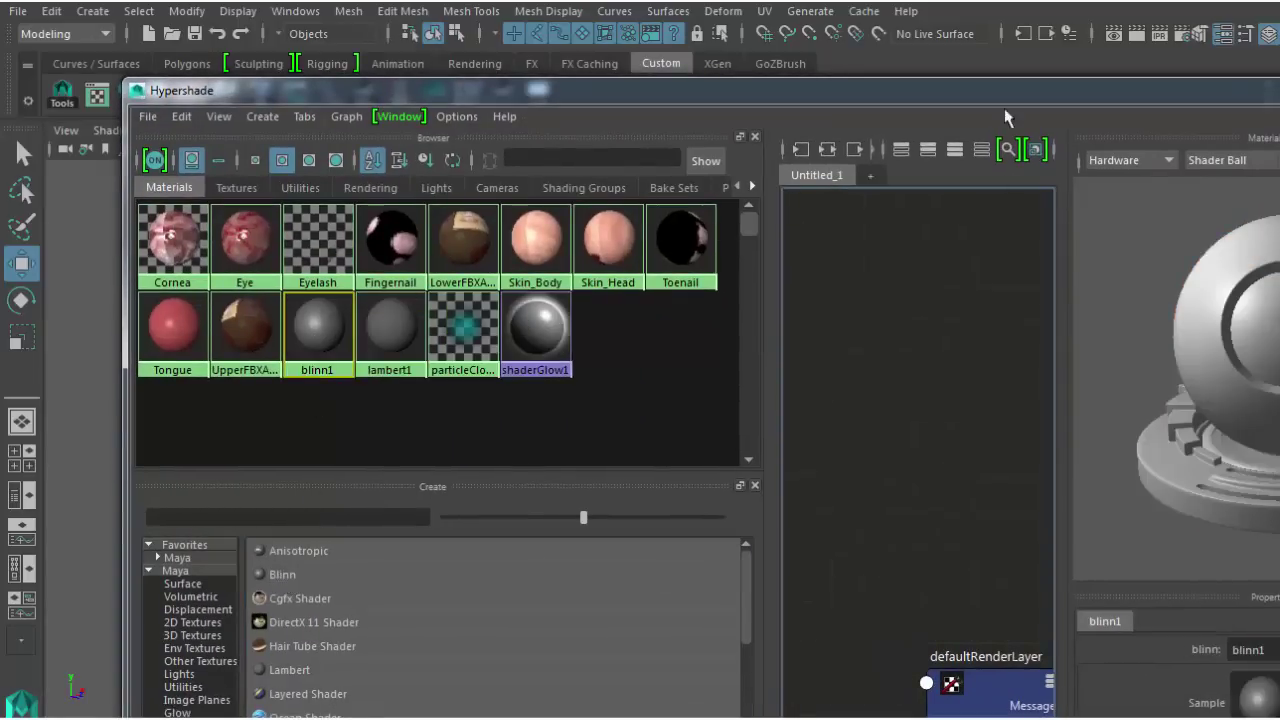
left_click_drag(1017, 96, 550, 1)
left_click_drag(912, 685, 843, 683)
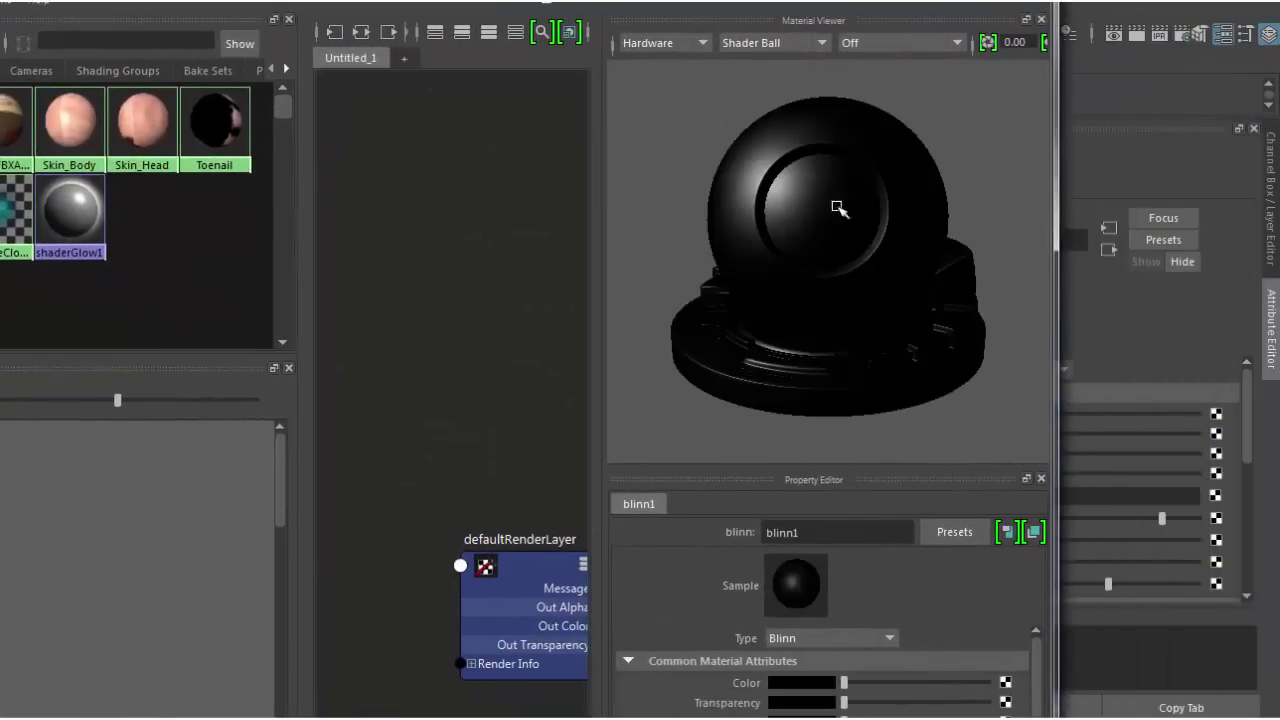
left_click(1036, 1)
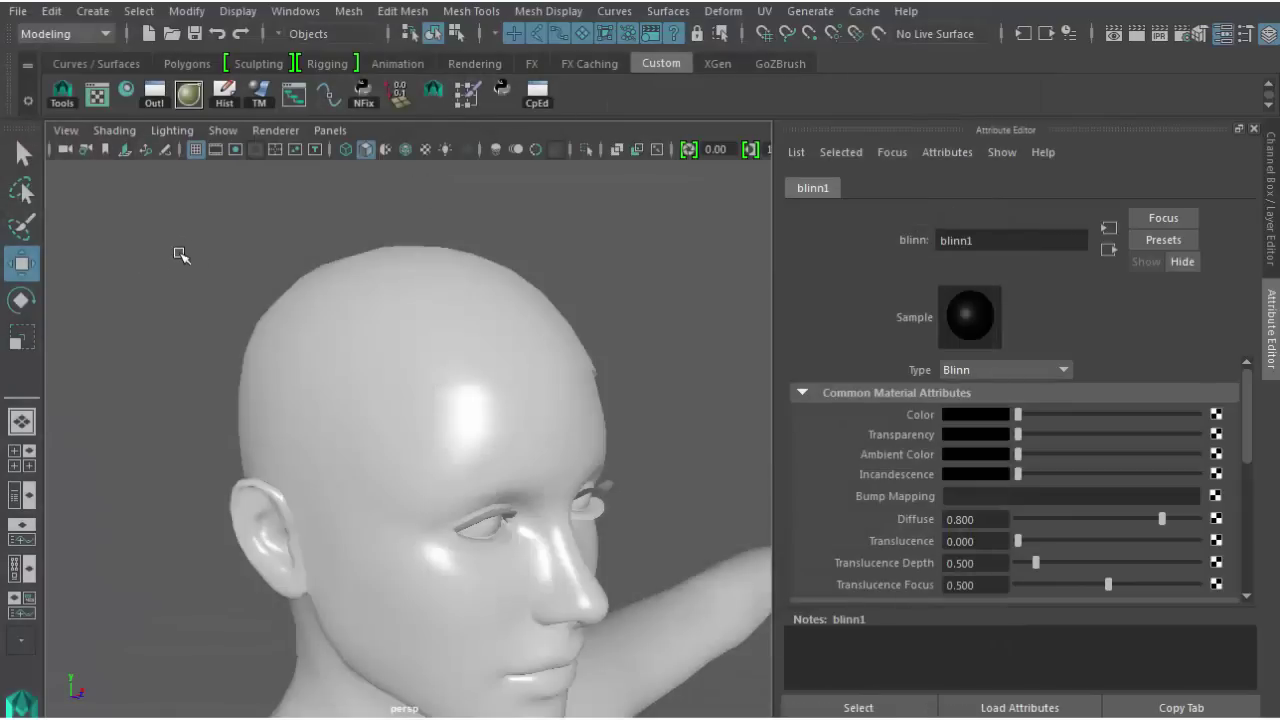
Assign the black Blinn material to the scalp mesh and bring back the Channel Box
middle_click_drag(336, 301, 324, 268, "alt")
left_click(125, 93)
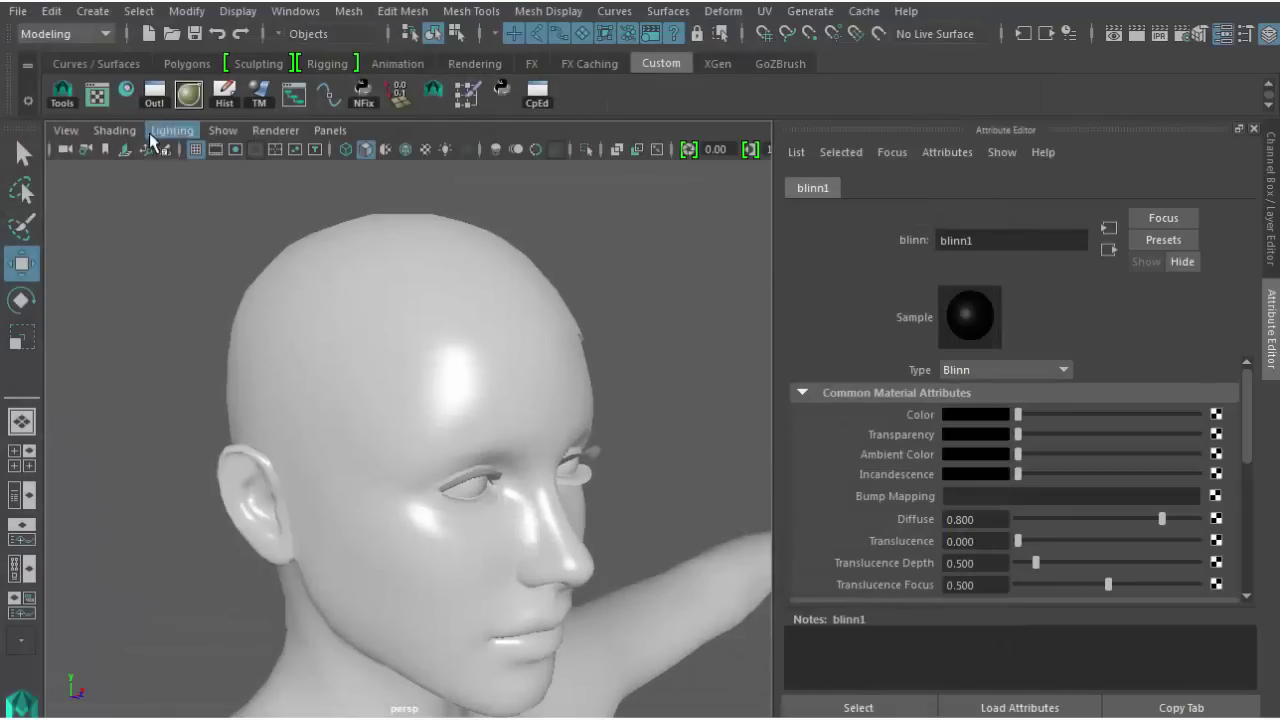
left_click_drag(160, 1, 437, 448)
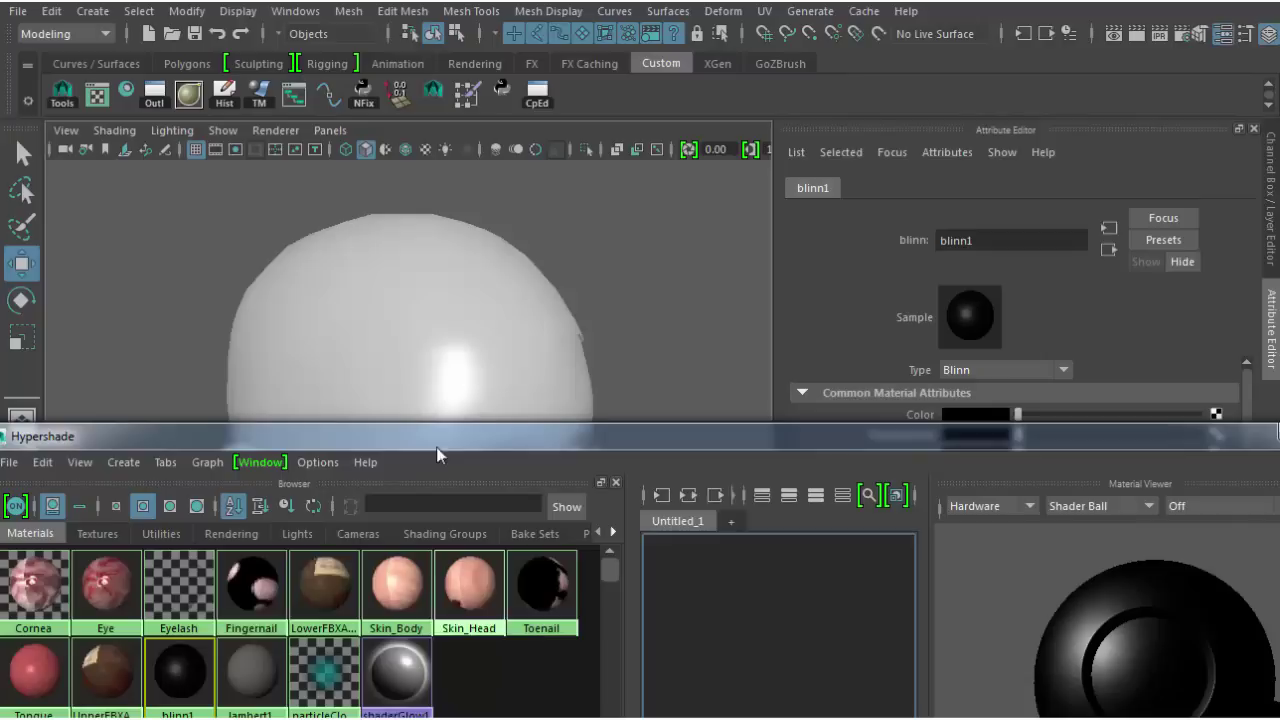
middle_click_drag(178, 664, 385, 270)
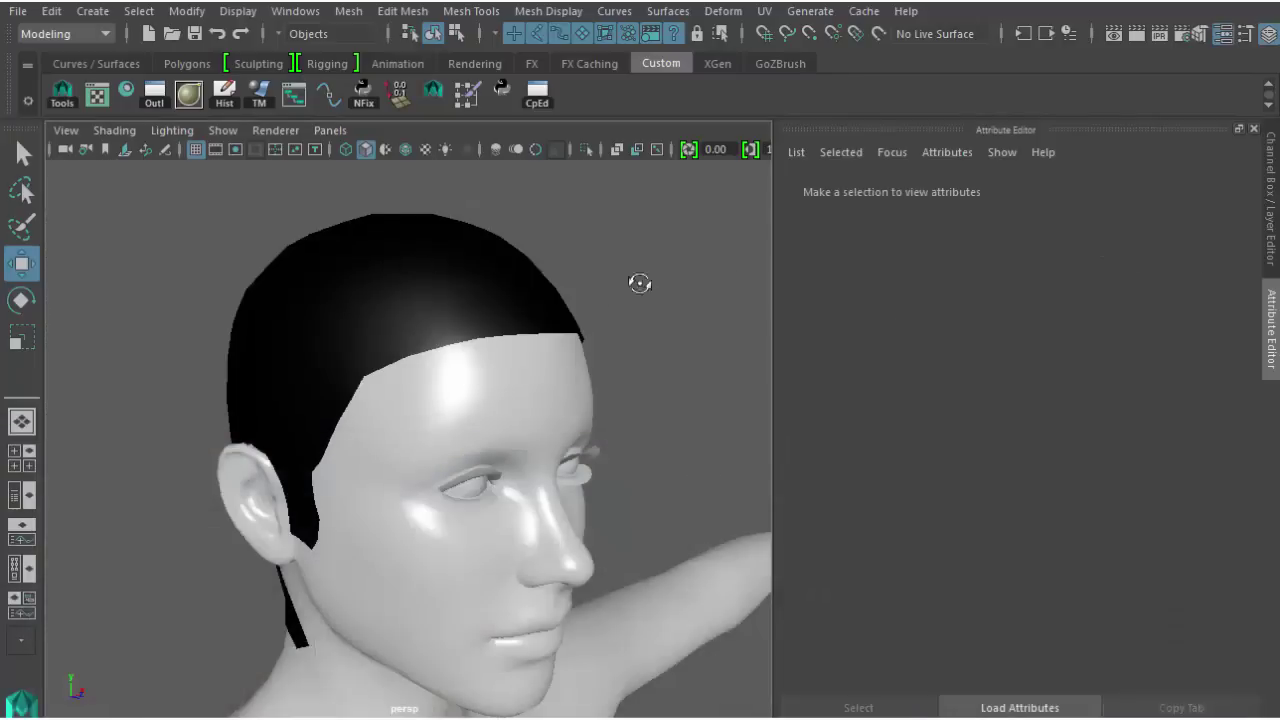
mouse_move(640, 280)
left_mouse_down("alt")
mouse_move(577, 260)
mouse_move(980, 286)
mouse_move(544, 289)
mouse_move(623, 298)
left_mouse_up("alt")
key("ctrl+a")
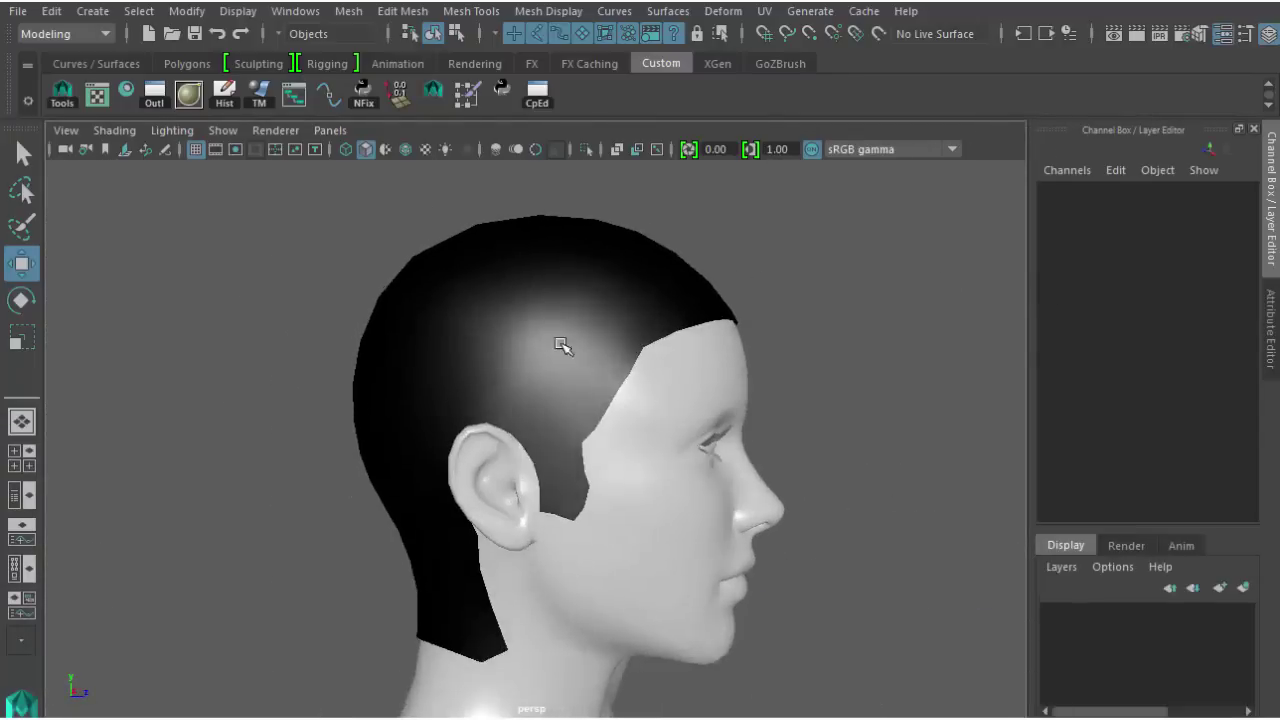
Delete the lowest row of faces on the scalp mesh at the nape of the neck
right_click_drag(566, 349, 606, 400, "alt")
middle_click_drag(516, 505, 500, 334, "alt")
left_click(373, 378)
right_click_drag(370, 379, 369, 436)
left_click_drag(270, 521, 447, 565)
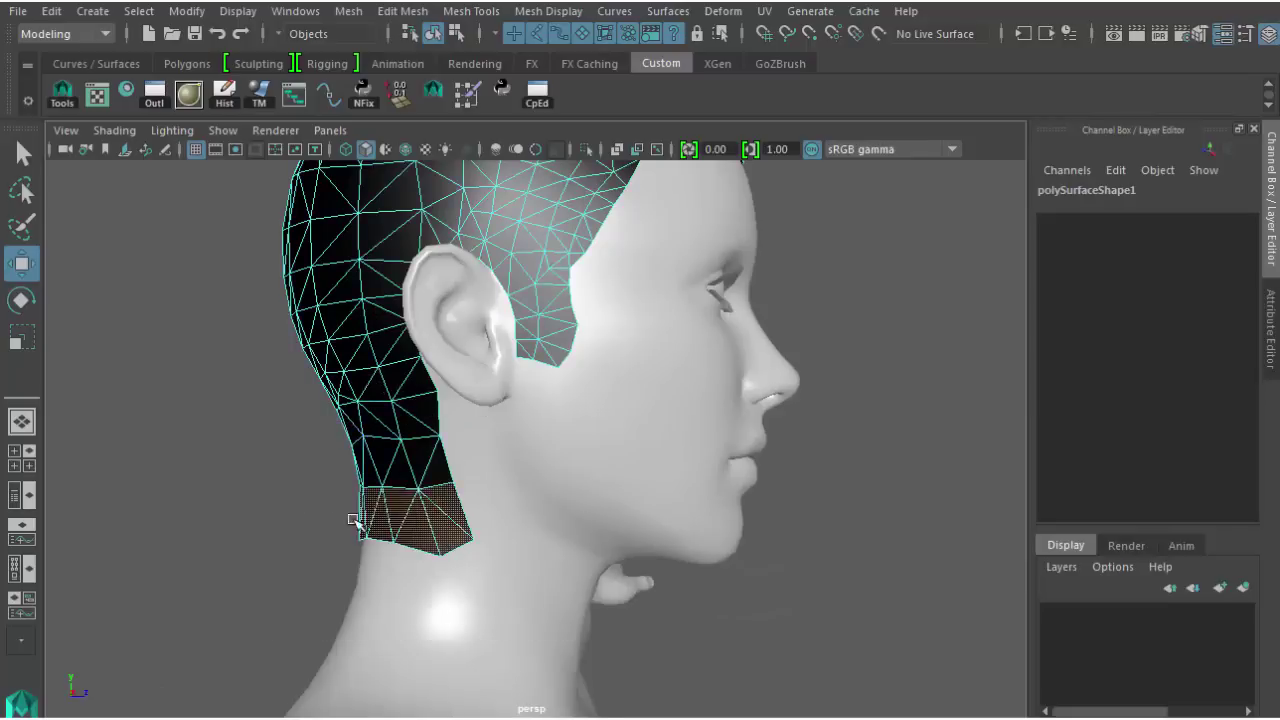
left_click_drag(354, 523, 767, 511, "alt")
key("Delete")
Move the scalp's edge vertices around the sideburn in front of the ear to smooth the hairline there
left_click_drag(510, 237, 779, 304, "alt")
right_click_drag(700, 235, 603, 223)
right_click_drag(333, 291, 508, 398, "alt")
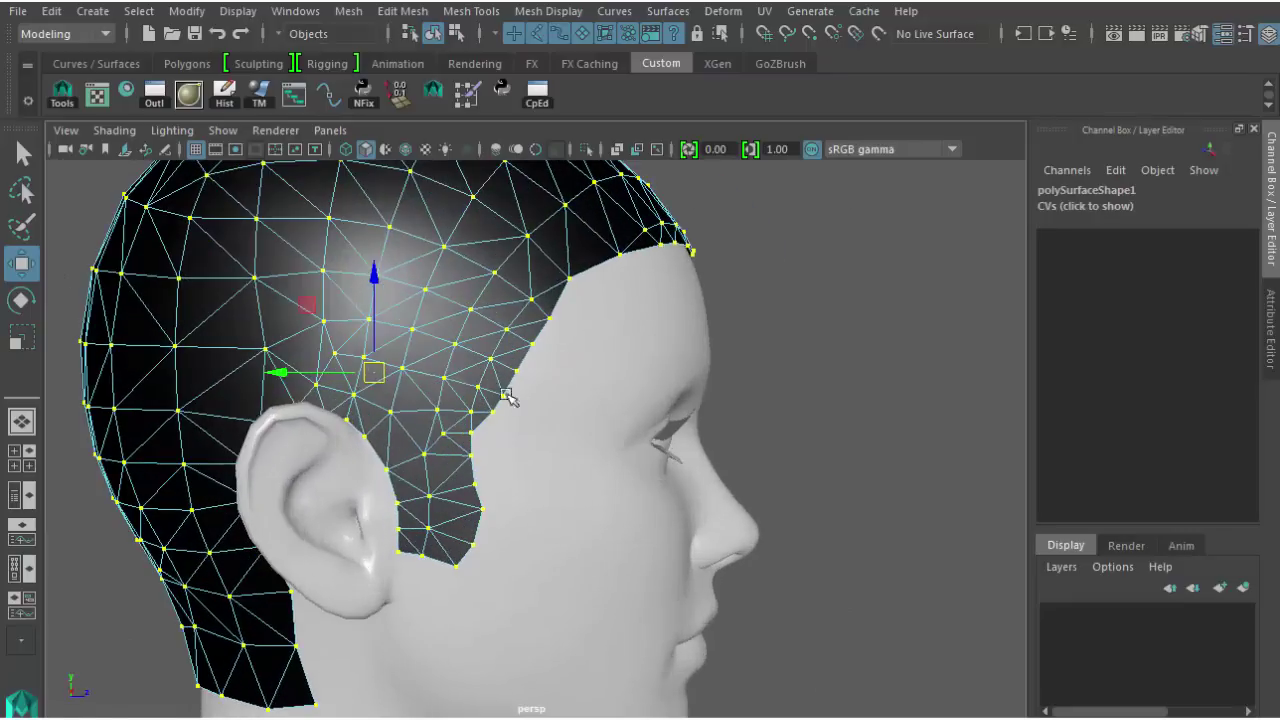
left_click(468, 434)
middle_click_drag(468, 434, 430, 407, "alt")
right_click_drag(430, 407, 498, 441, "alt")
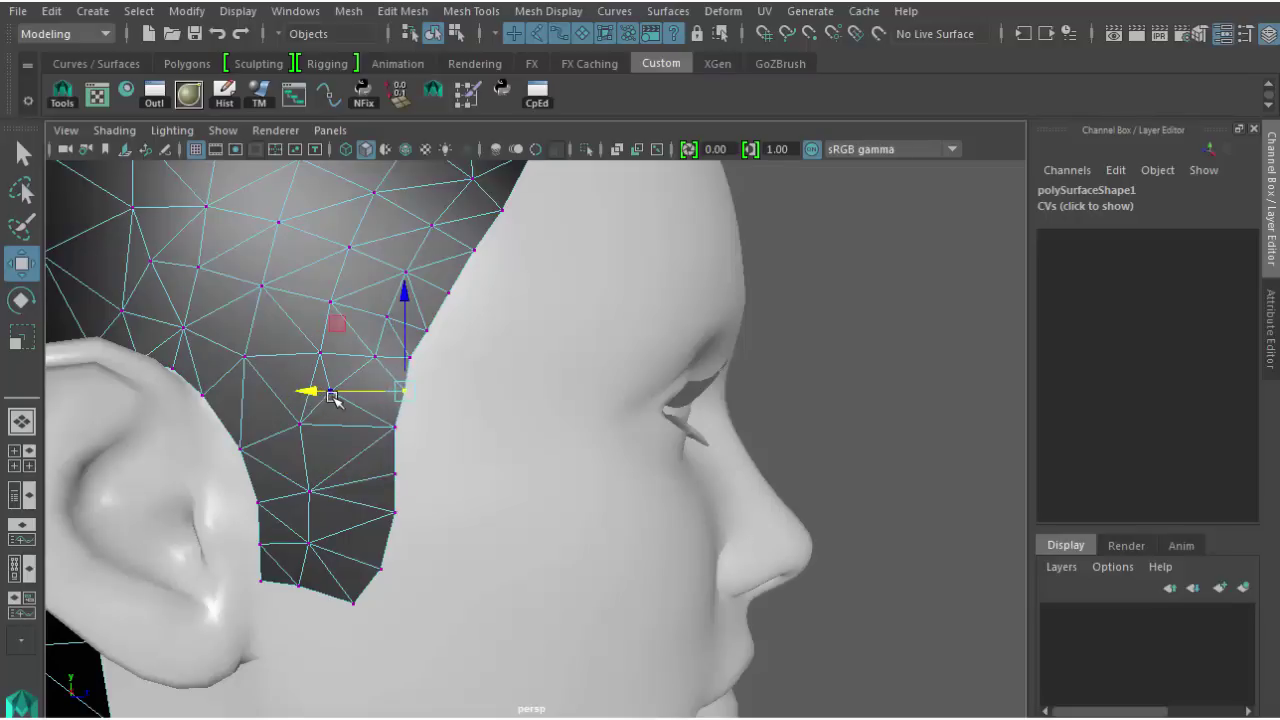
left_click_drag(245, 396, 265, 397)
right_click_drag(264, 397, 215, 330, "alt")
Nudge the hairline corner vertex above the temple to soften the curve, and return the scalp mesh to object mode
left_click_drag(310, 270, 165, 220, "alt")
right_click_drag(165, 220, 200, 253, "alt")
left_click(260, 260)
left_click_drag(274, 254, 765, 297, "alt")
scroll(414, 349, "up", 5)
left_click(484, 355)
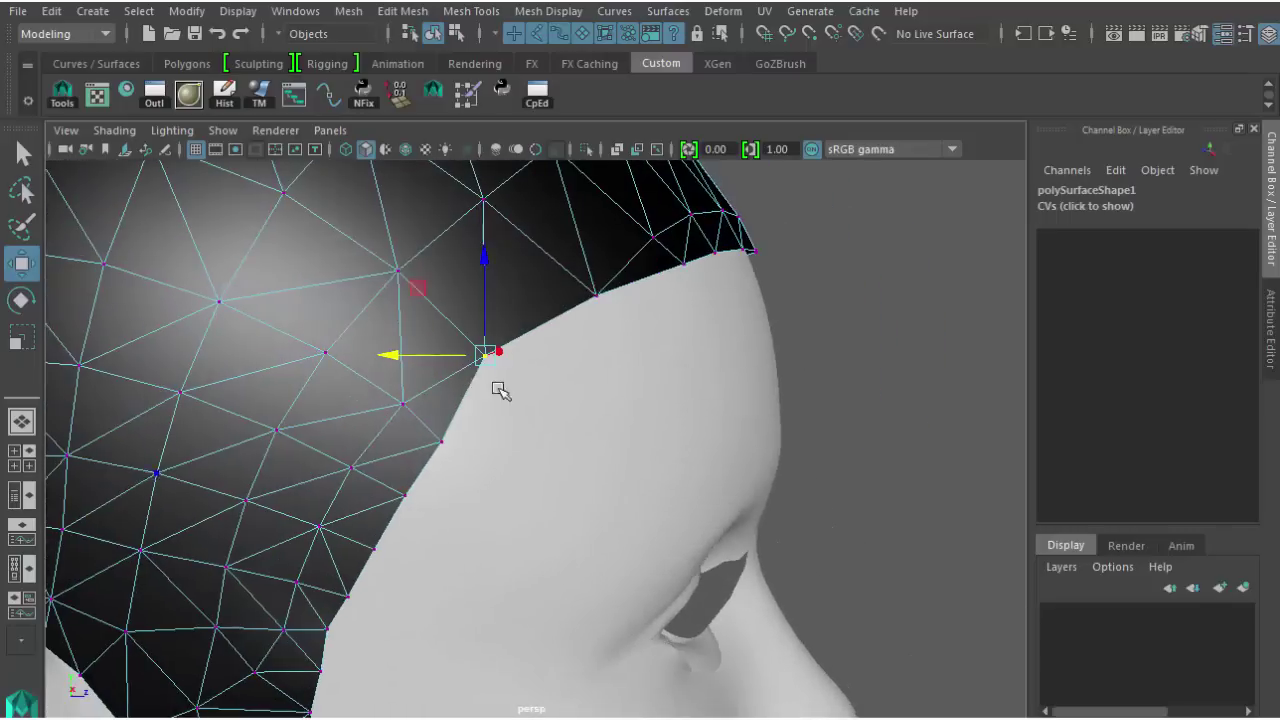
left_click_drag(415, 355, 424, 356)
left_click_drag(504, 266, 504, 270)
left_click(796, 242)
right_click_drag(790, 240, 629, 226, "alt")
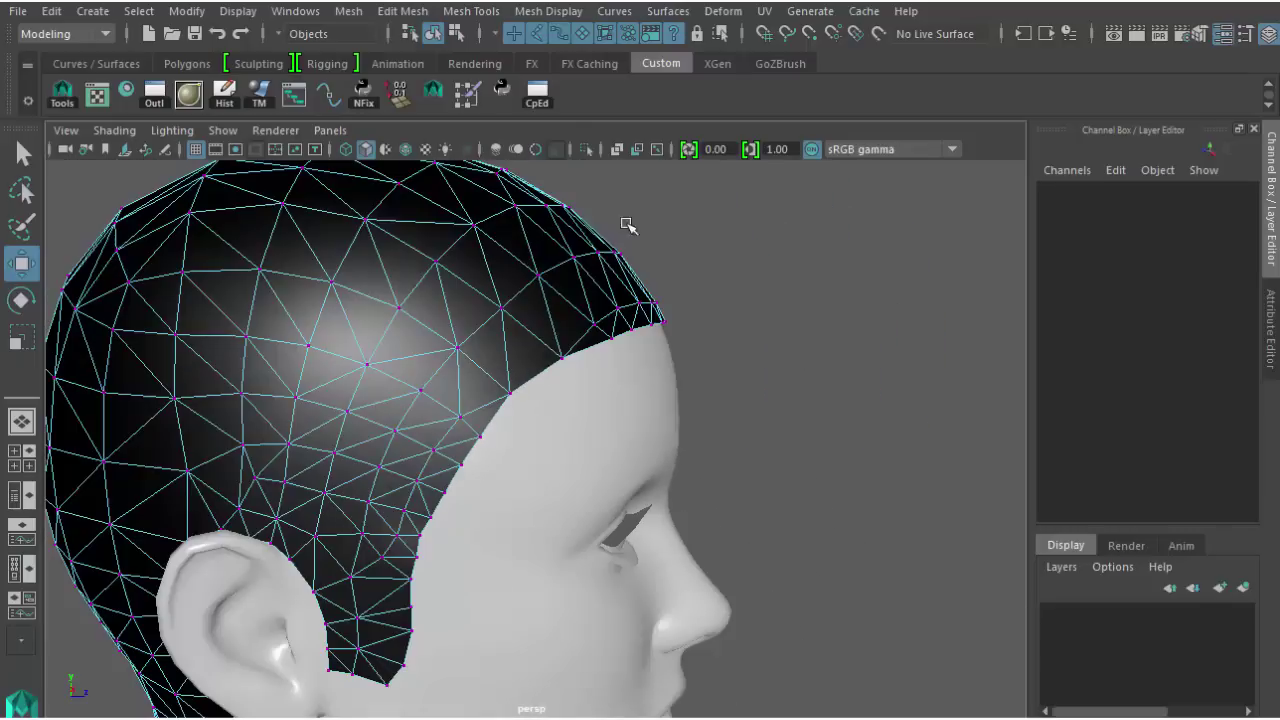
right_click(560, 274)
right_click_drag(563, 282, 657, 244)
scroll(620, 206, "down", 5)
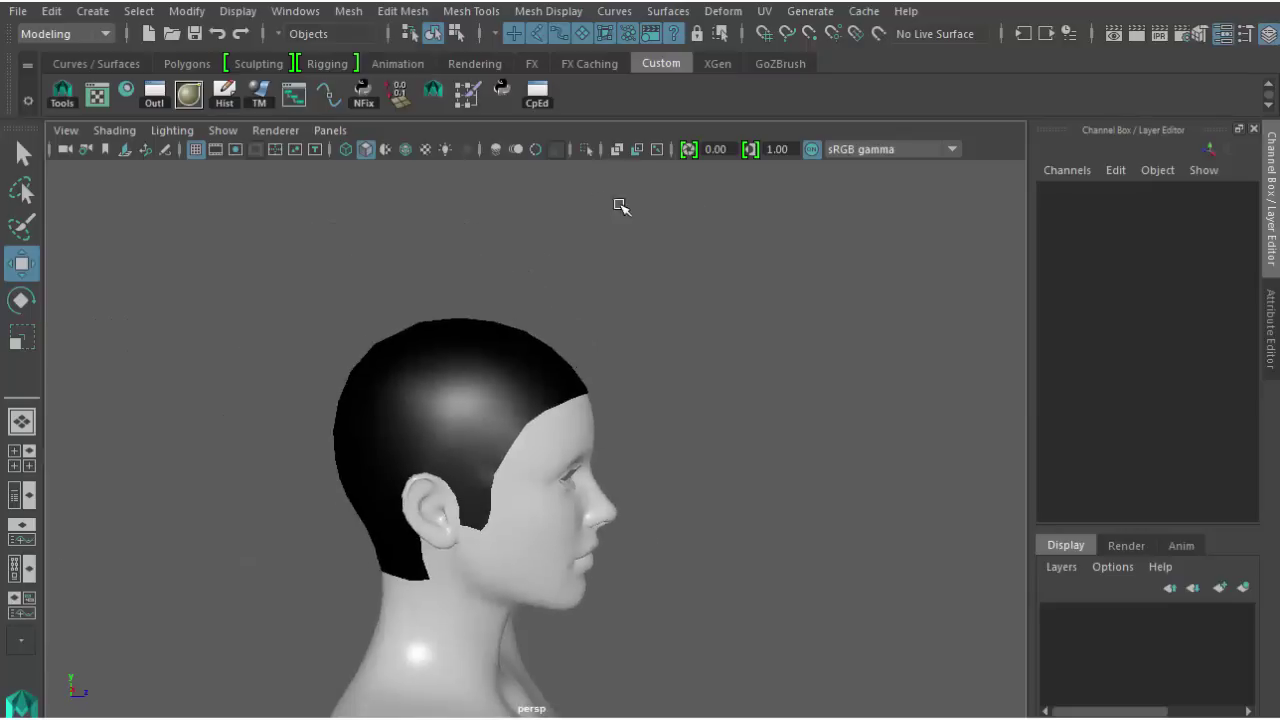
left_click_drag(620, 206, 391, 212, "alt")
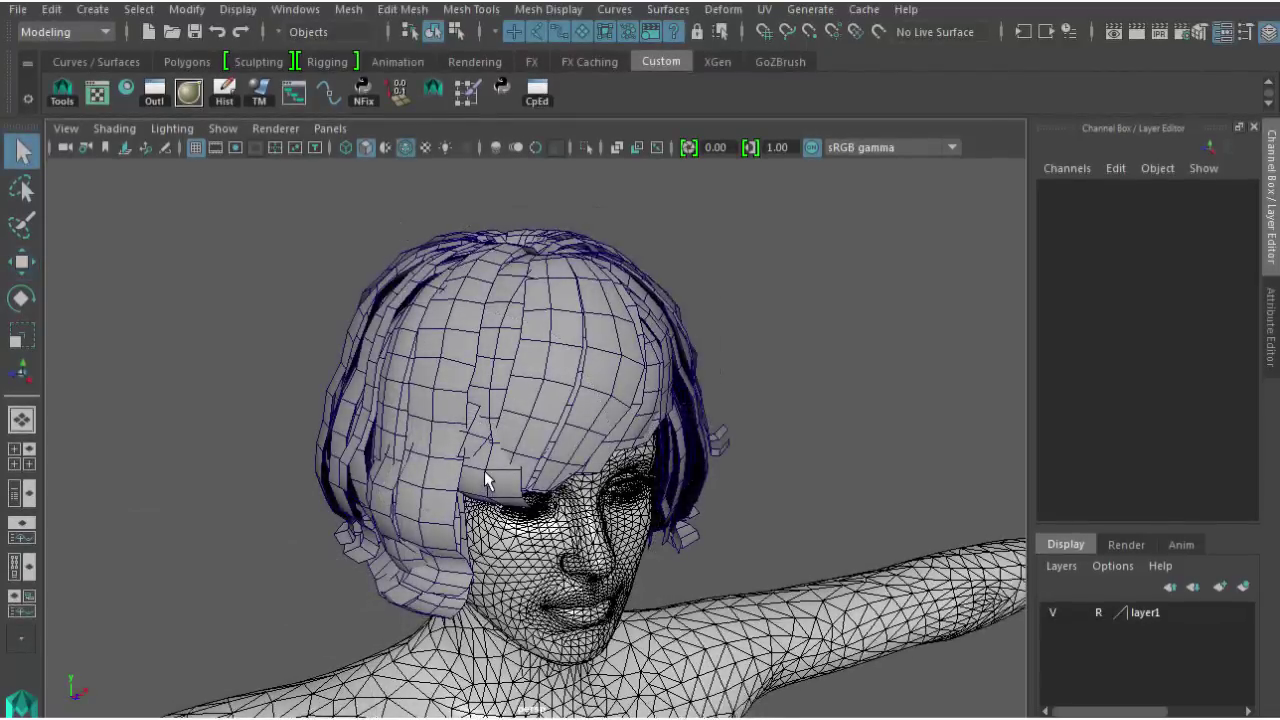
Delete the outer fringe strips one after another to inspect the layered strips underneath, and restore them
left_click_drag(487, 481, 780, 518, "alt")
left_click(542, 400)
key("Delete")
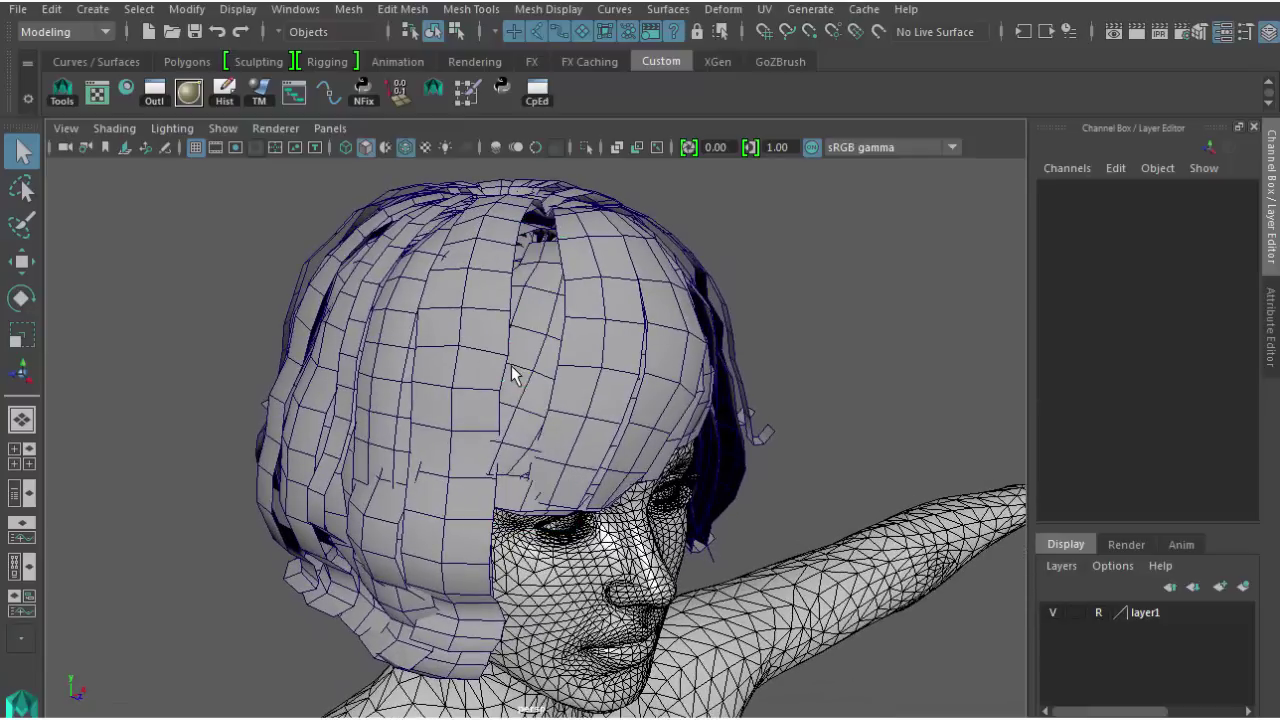
left_click(514, 370)
key("Delete")
left_click(477, 395)
key("Delete")
left_click(482, 403)
key("Delete")
left_click(490, 407)
key("Delete")
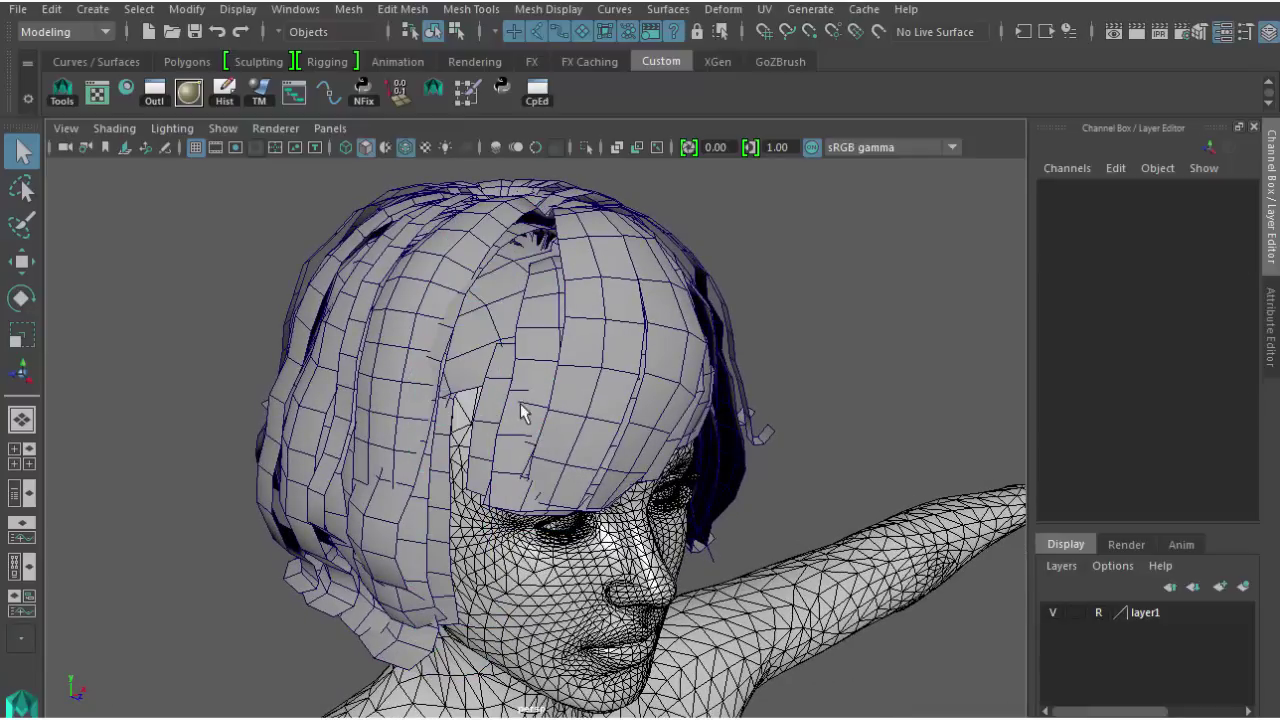
left_click(512, 405)
key("Delete")
left_click(513, 414)
key("Delete")
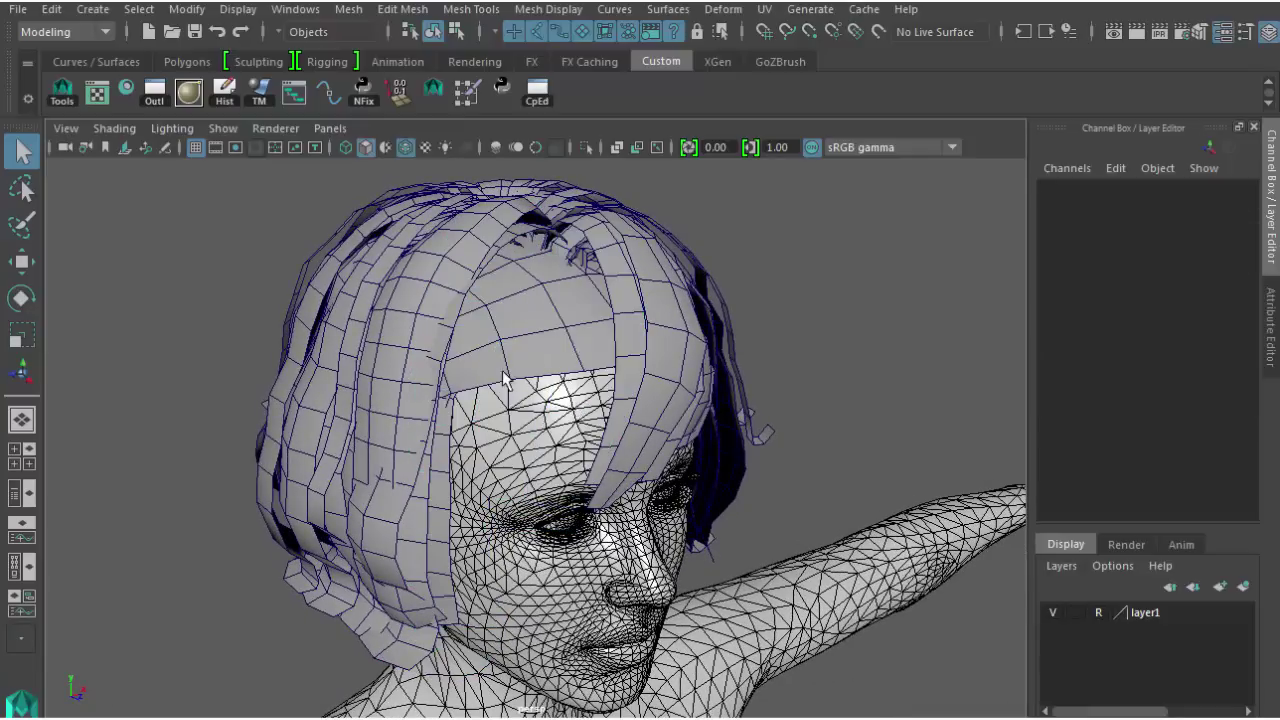
left_click_drag(505, 380, 533, 378, "alt")
key("ctrl+z")
Select all the hair meshes and isolate them in the viewport without the body
right_click_drag(734, 397, 590, 390, "alt")
left_click_drag(590, 390, 490, 310, "alt")
left_click_drag(282, 199, 857, 695)
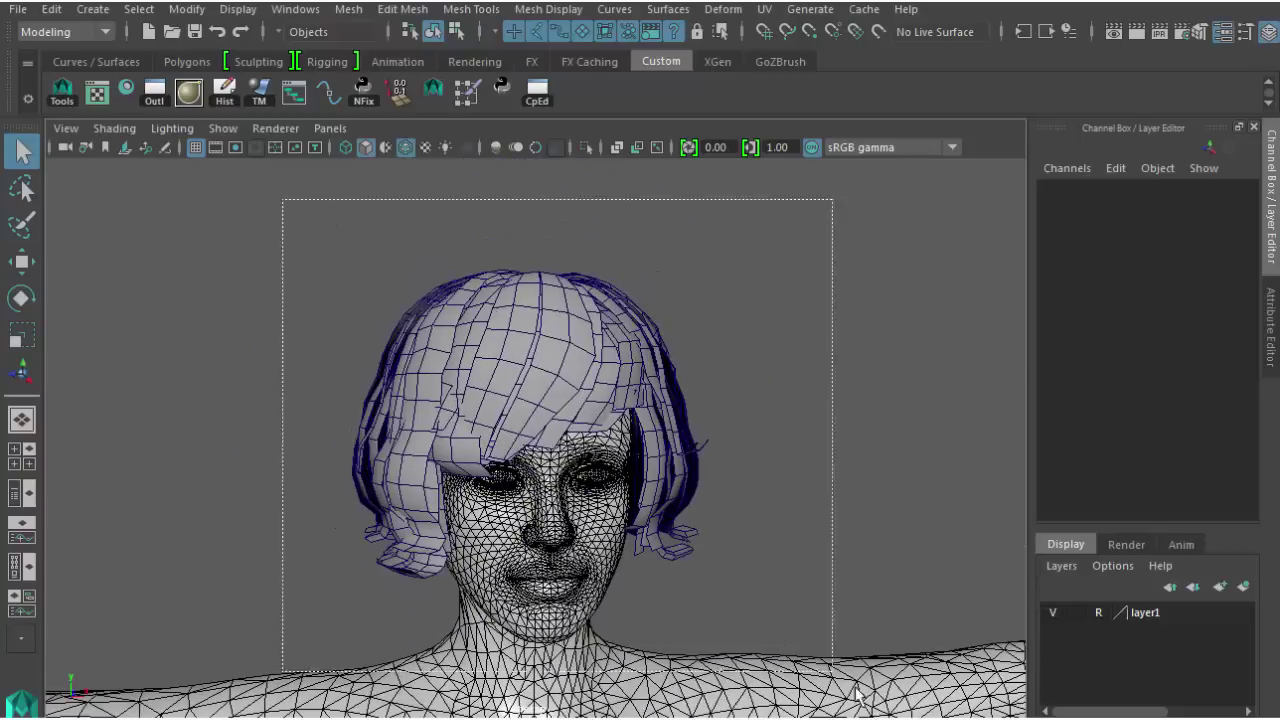
left_click(223, 128)
mouse_move(291, 115)
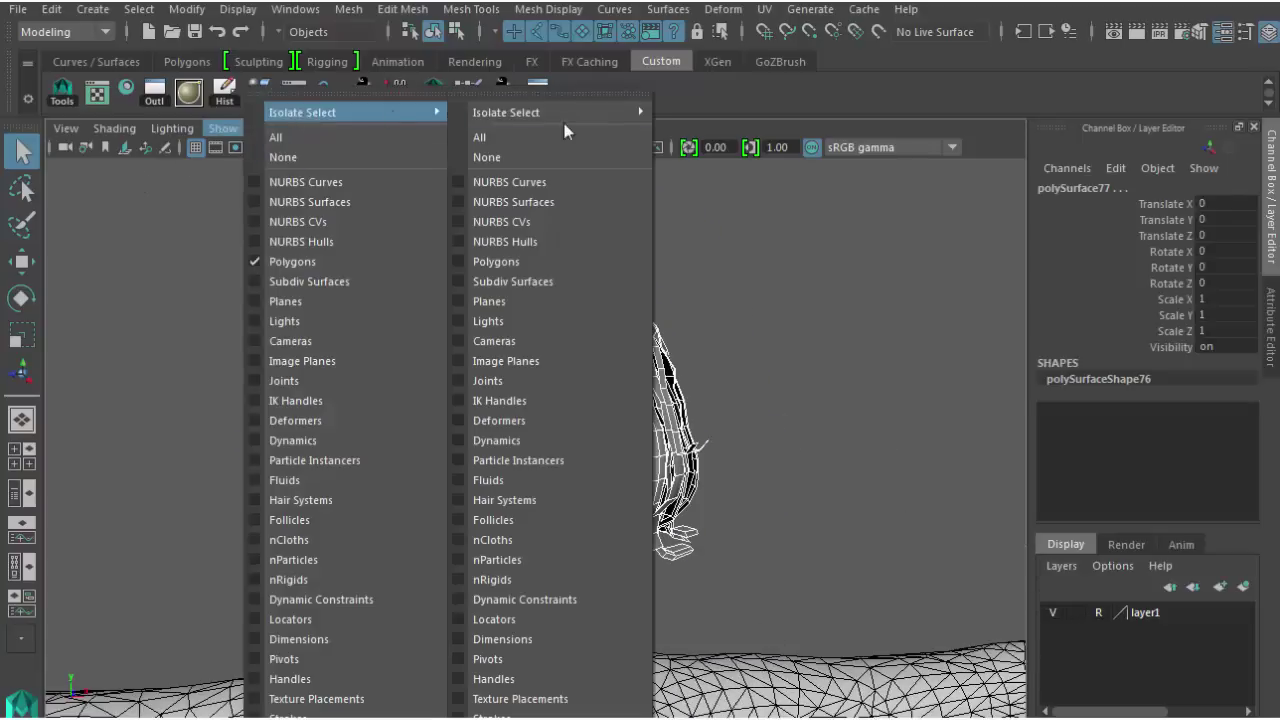
mouse_move(564, 123)
left_click(755, 127)
key("5")
left_click(338, 255)
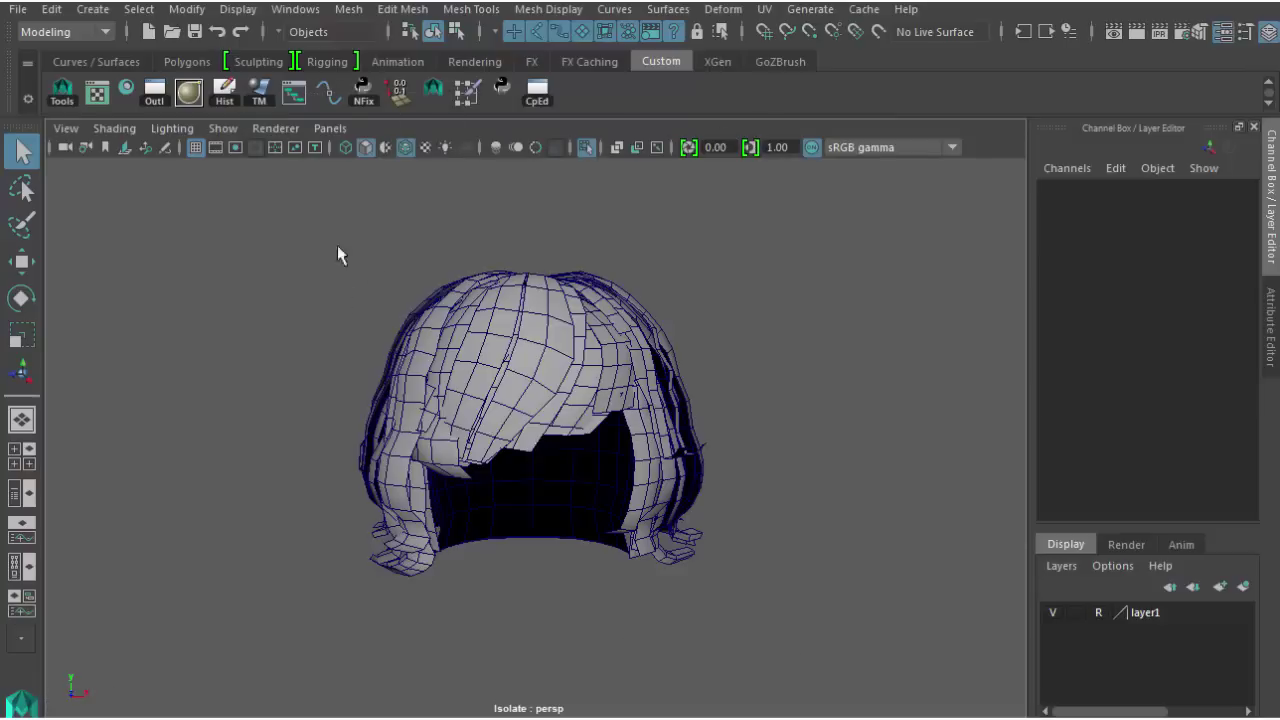
Open the UV Editor, view the scalp's UVs, and select all the hair strips without the scalp mesh
left_click(292, 9)
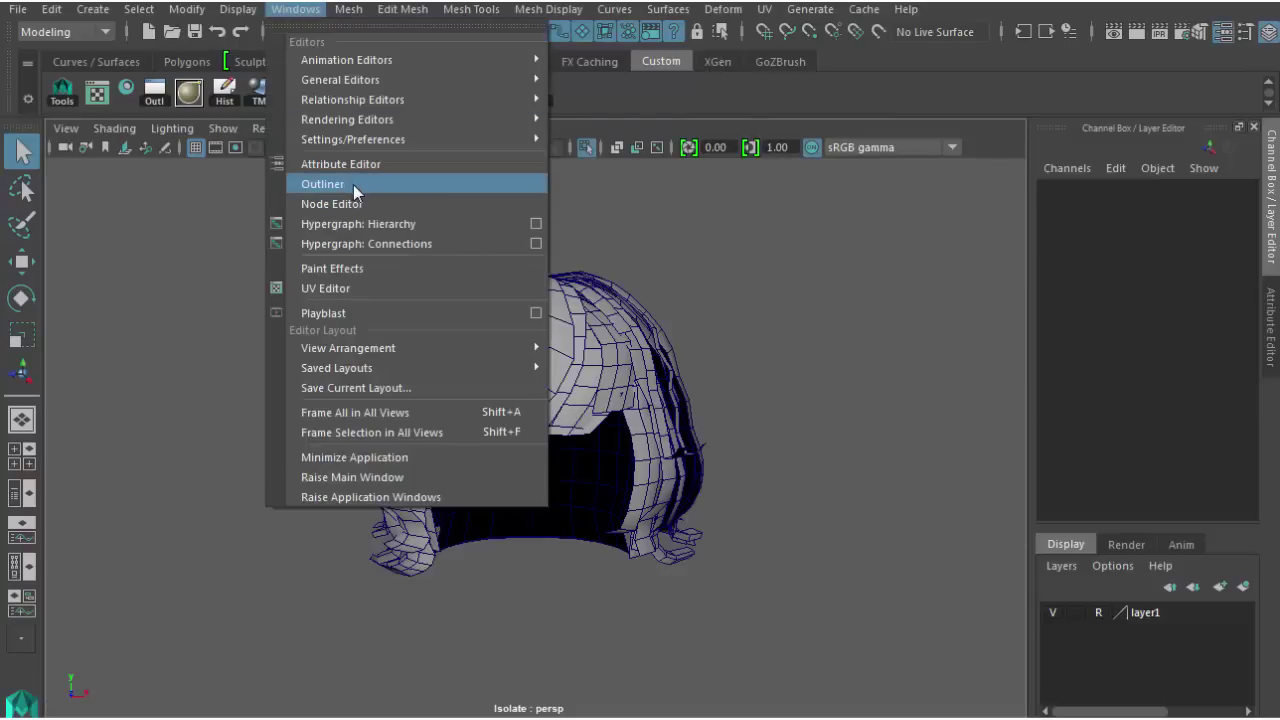
left_click(350, 287)
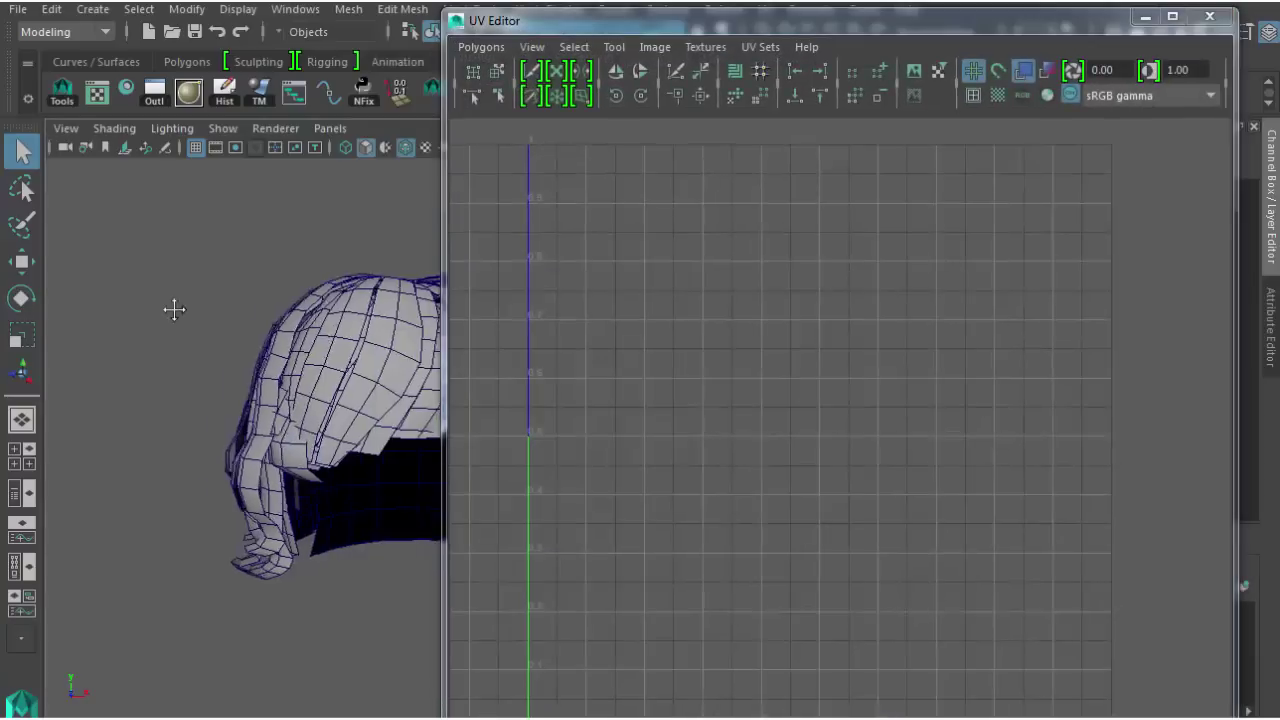
left_click_drag(174, 310, 258, 470, "alt")
left_click(262, 481)
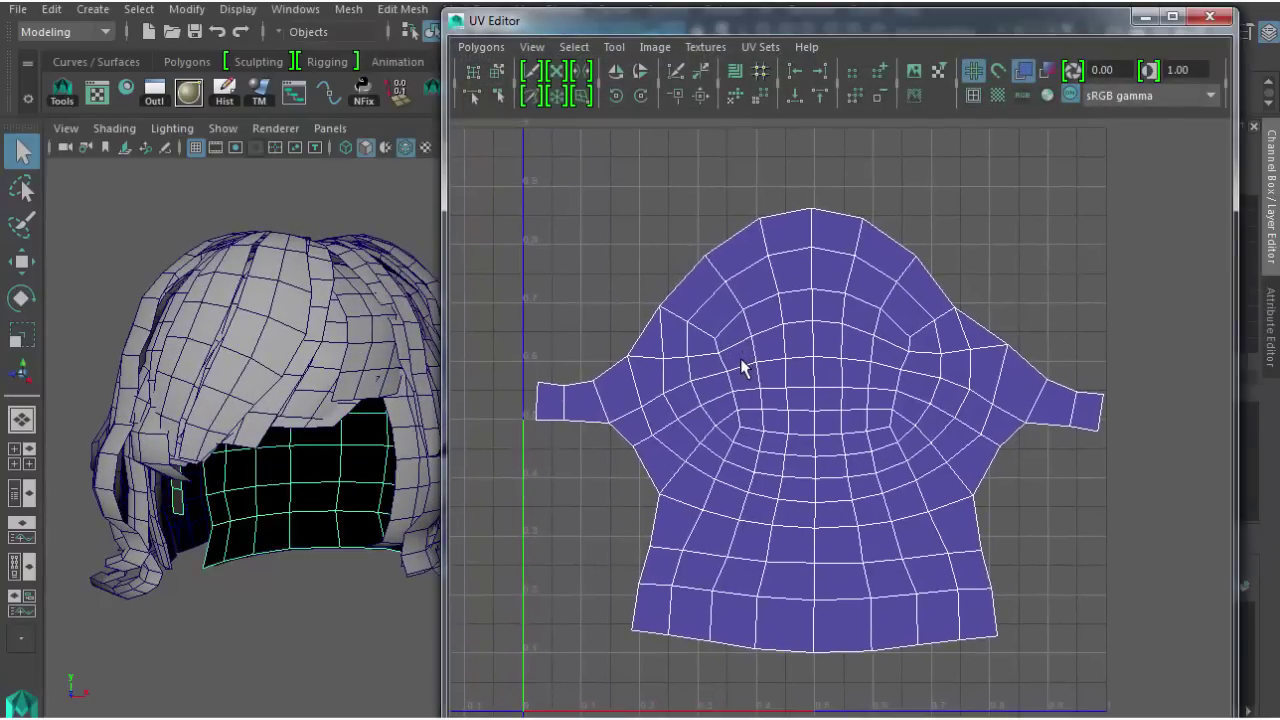
left_click_drag(142, 267, 564, 622)
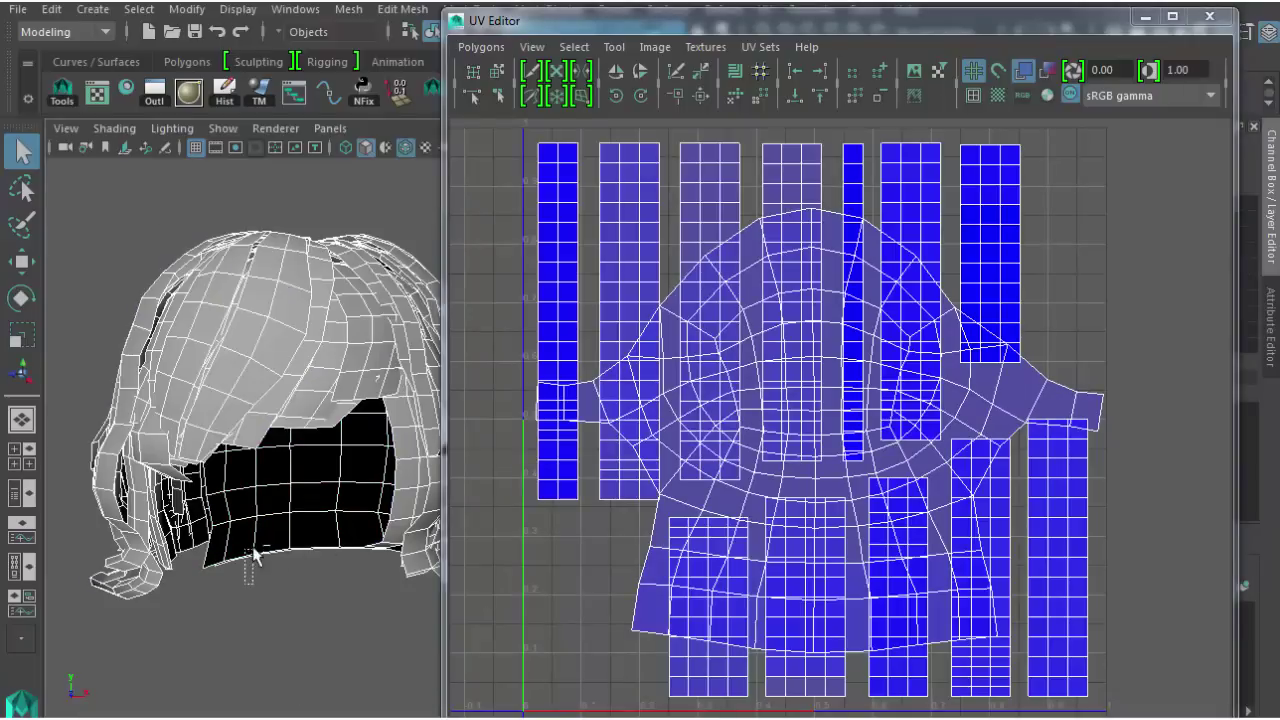
key("Delete")
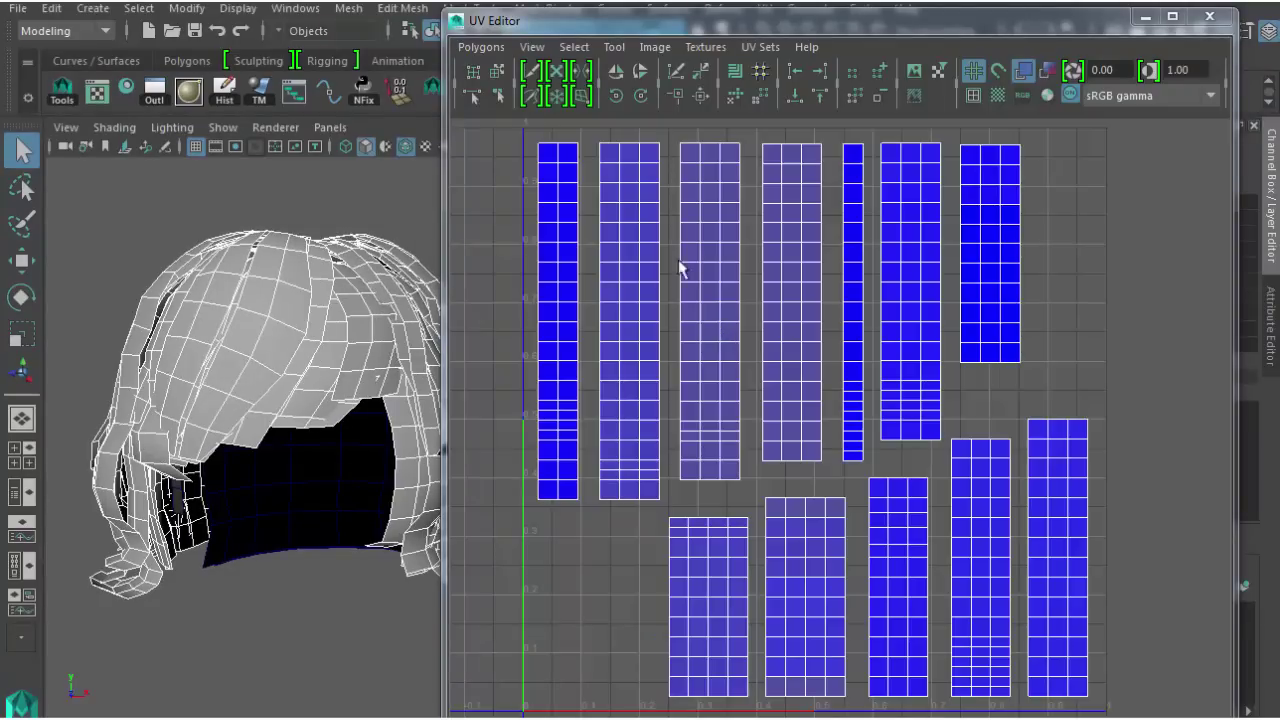
Save a 2048 × 2048 PNG UV snapshot of the hair strips to the Desktop as hair_strips
left_click(488, 47)
left_click(530, 717)
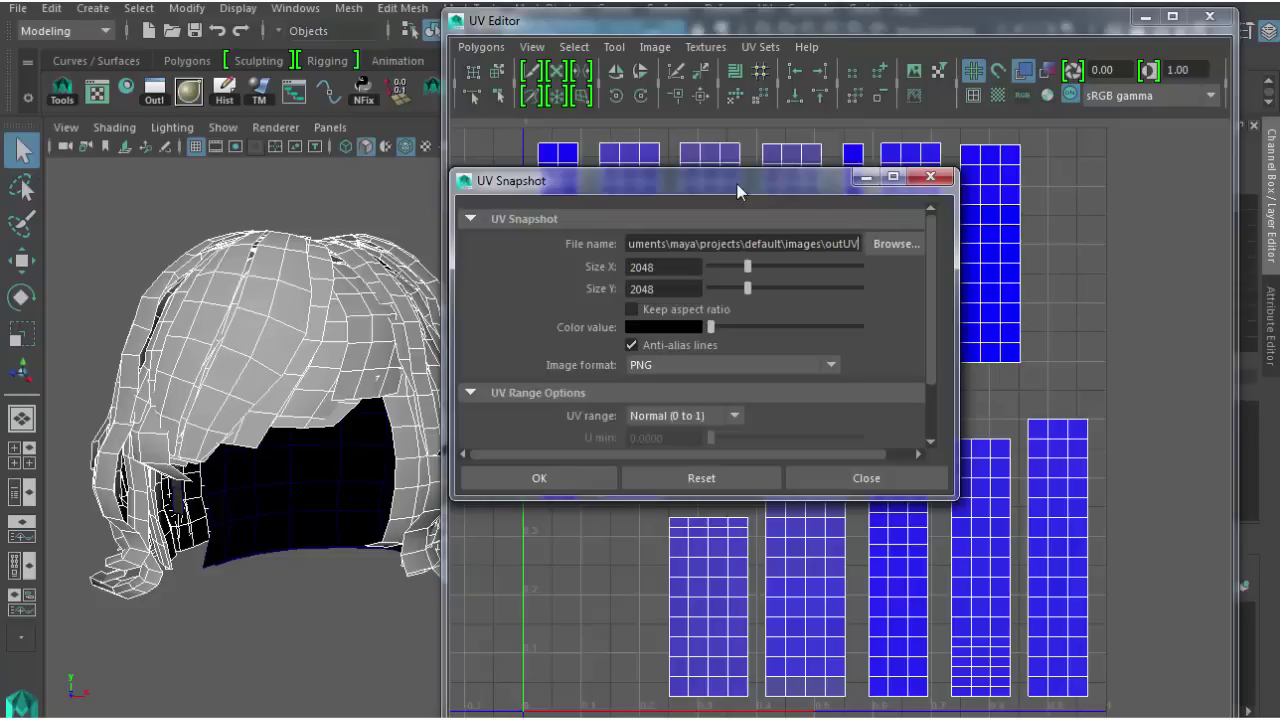
left_click(882, 245)
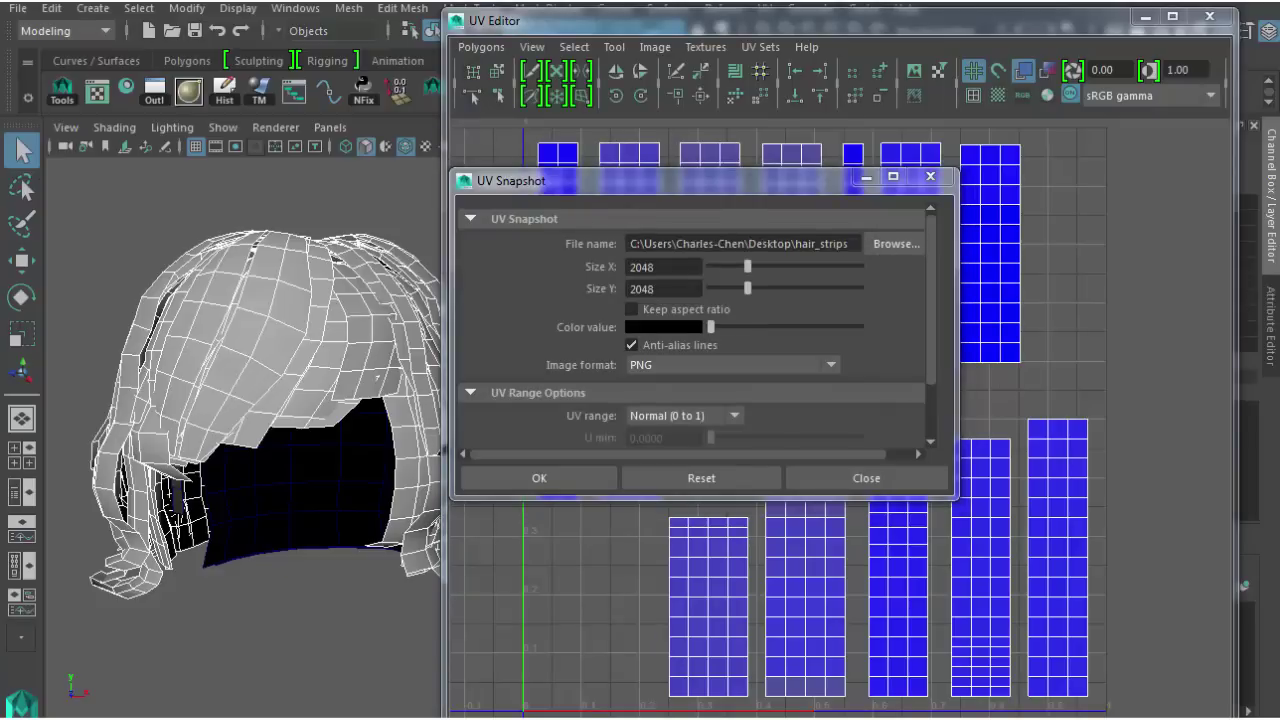
left_click(584, 484)
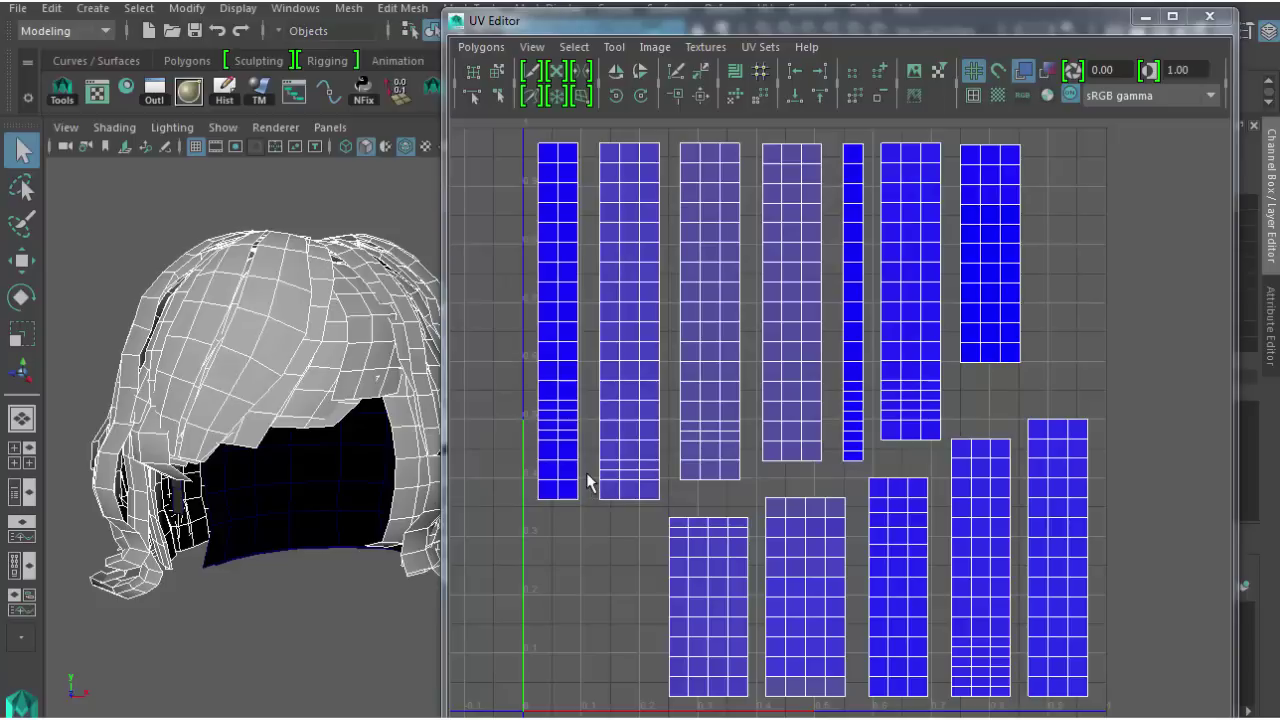
Select the scalp meshes inside the hair and save their 2048 × 2048 PNG UV snapshot to the Desktop as Scalp
left_click(362, 516)
left_click_drag(342, 479, 346, 578, "alt")
left_click(322, 440)
left_click(335, 613, "shift")
left_click(480, 46)
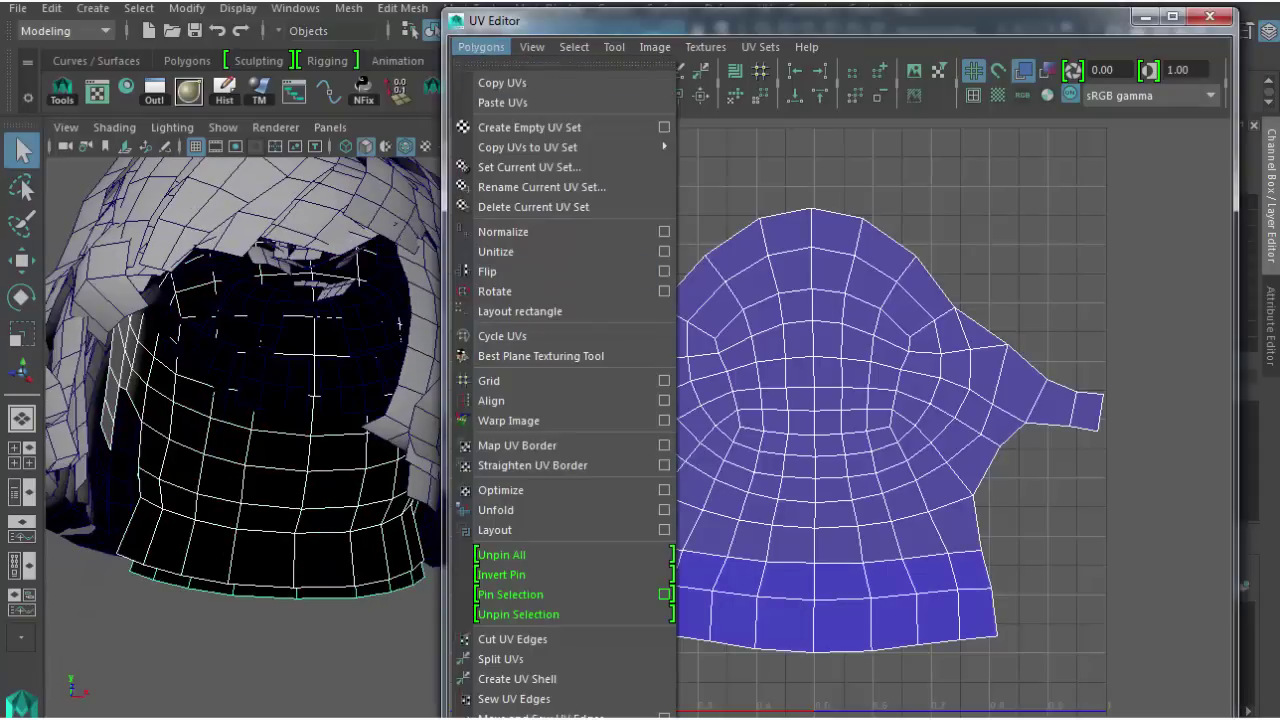
left_click(540, 718)
left_click(874, 243)
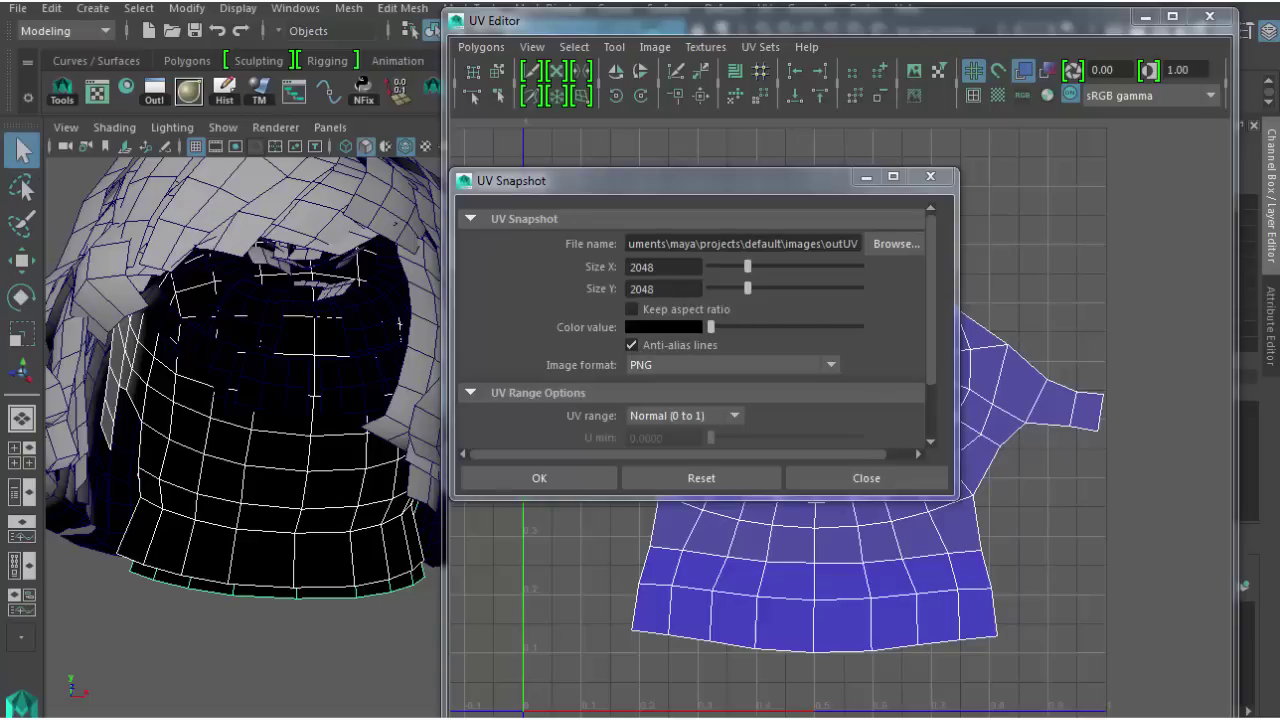
key("Return")
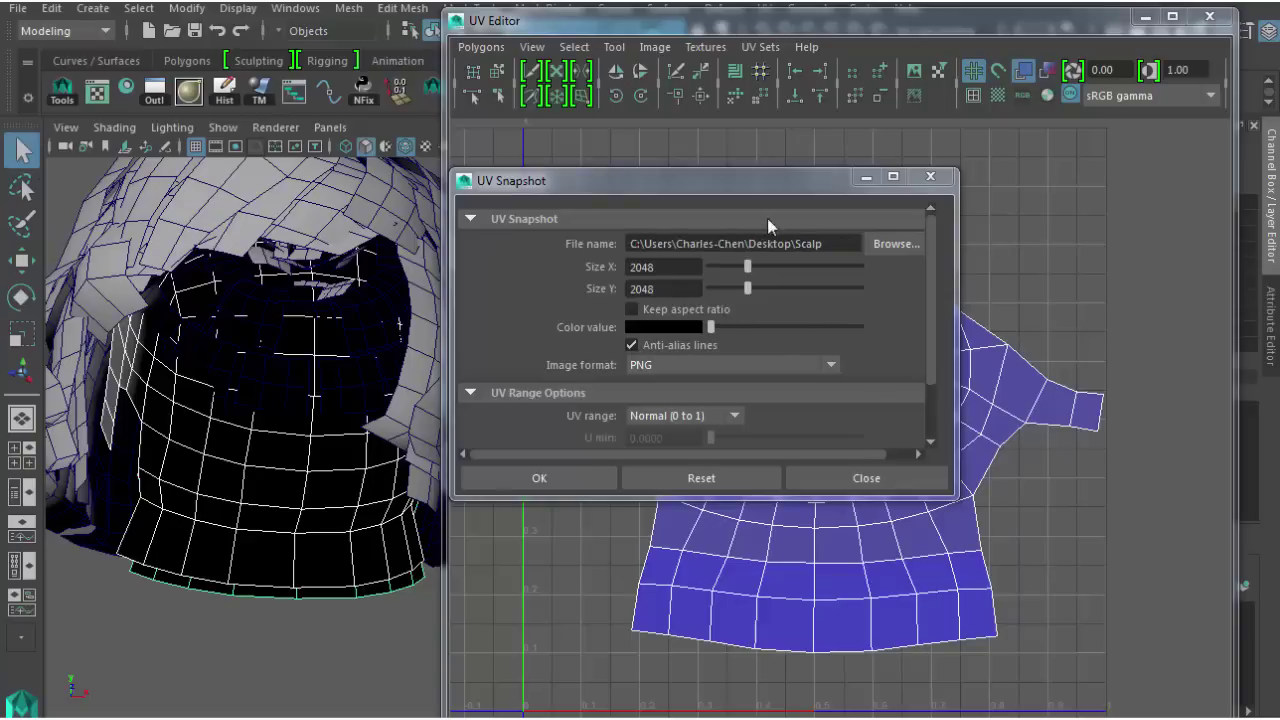
left_click(540, 478)
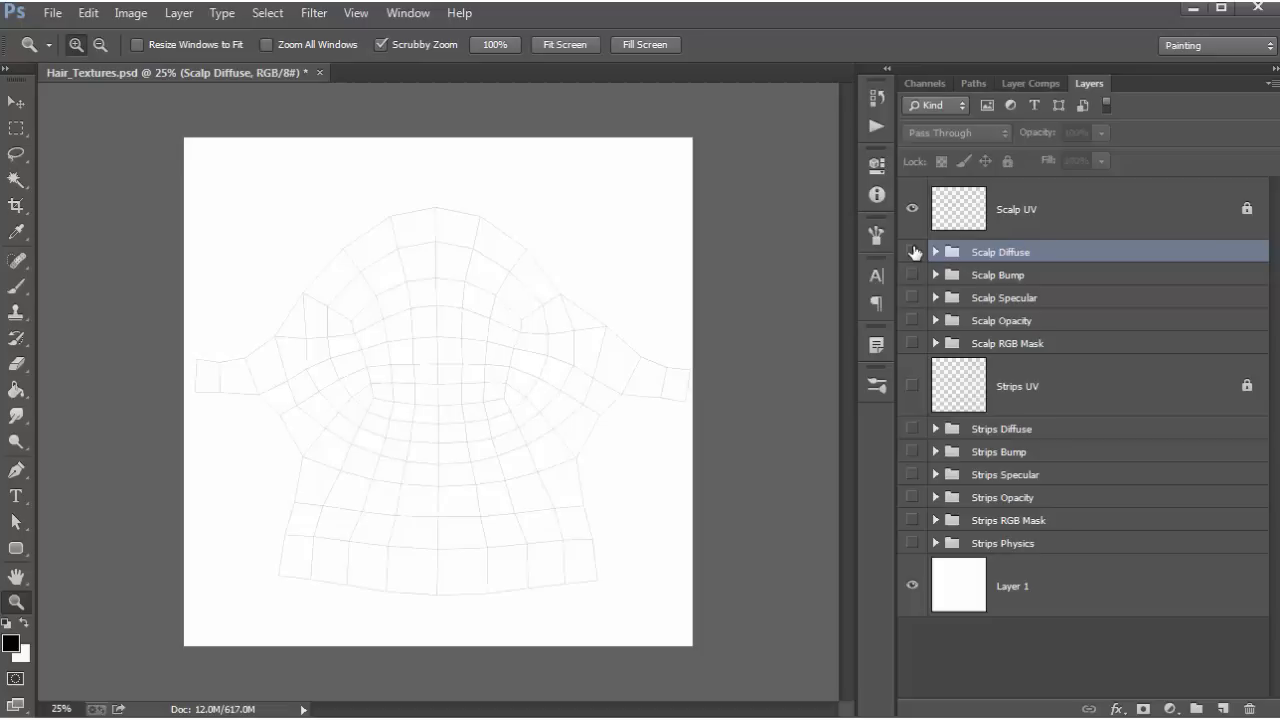
Switch to Hair_Textures.psd in Photoshop and inspect the Scalp Diffuse and Scalp Bump textures close up, one at a time
left_click(912, 252)
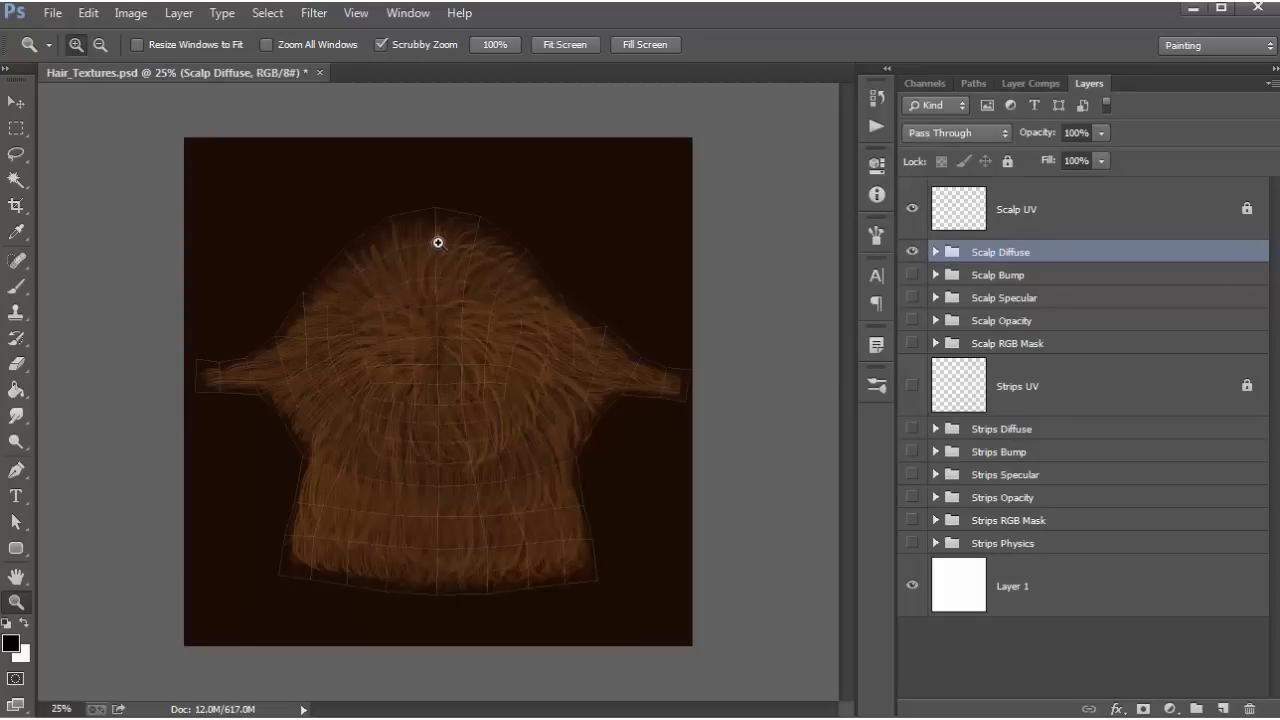
mouse_move(438, 242)
left_mouse_down()
mouse_move(440, 214)
mouse_move(448, 240)
left_mouse_up()
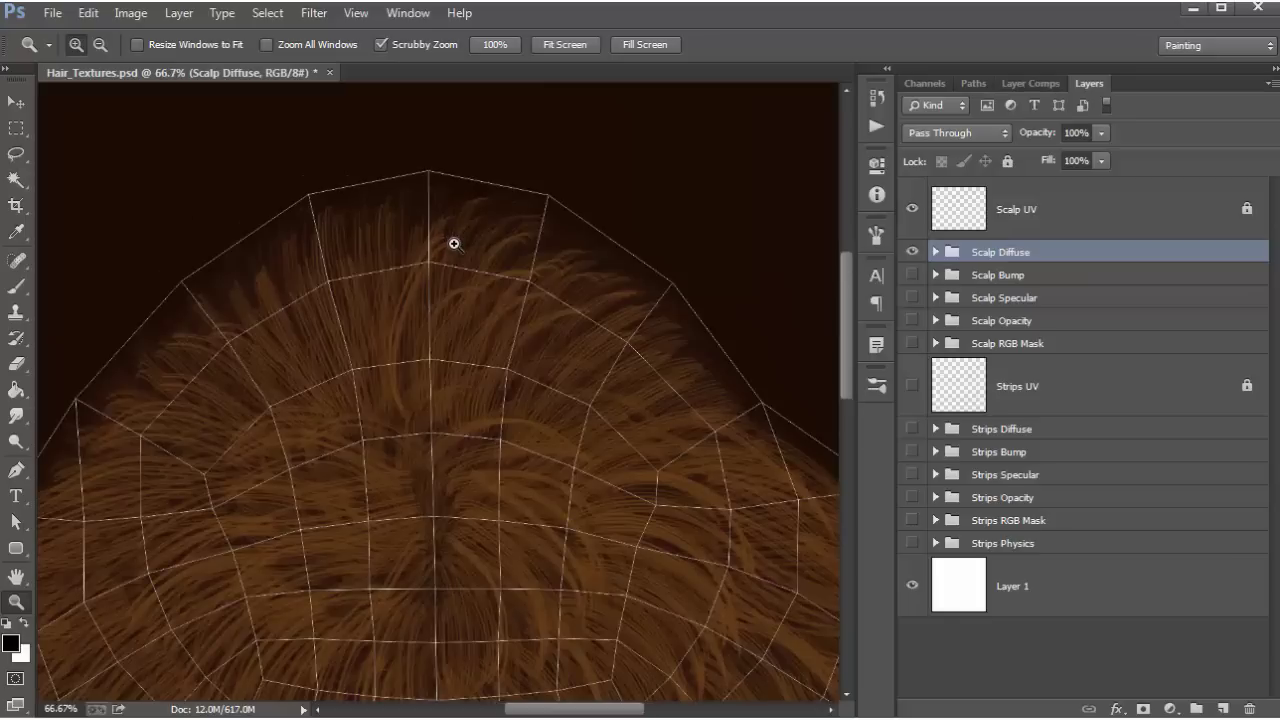
left_click_drag(774, 282, 766, 306, "alt")
left_click(912, 252)
left_click(911, 275)
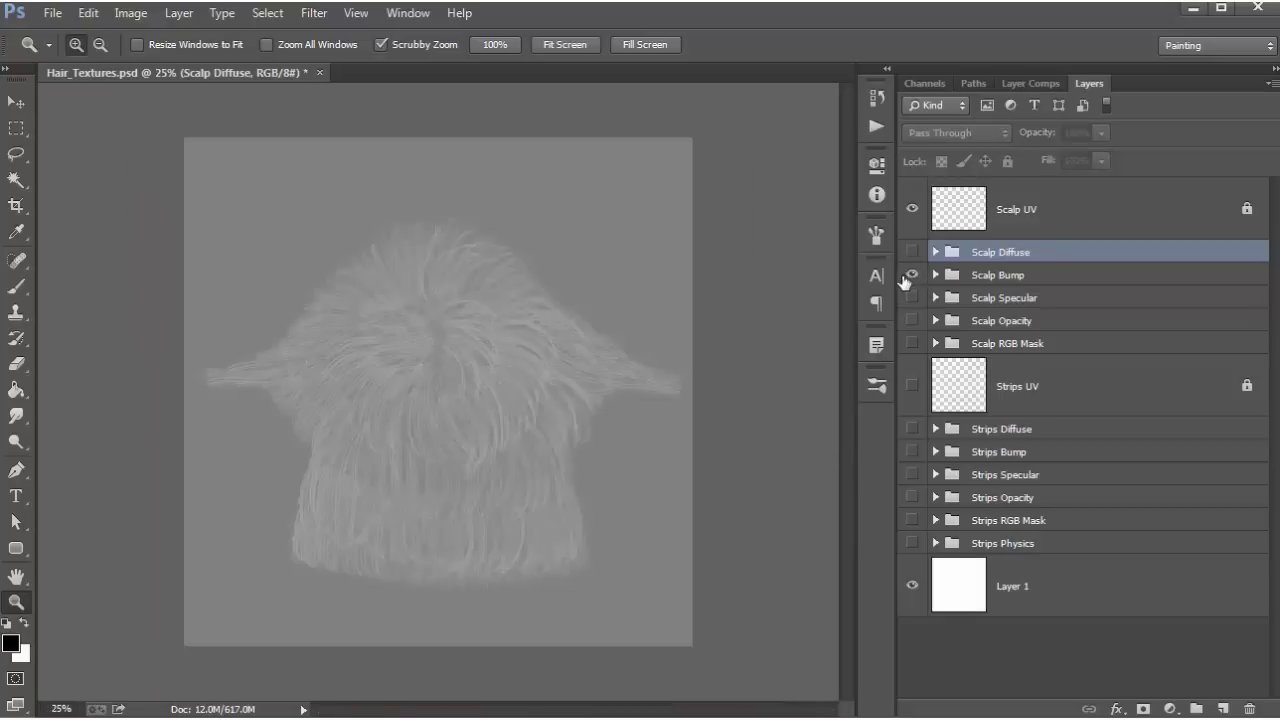
left_click_drag(468, 284, 557, 201)
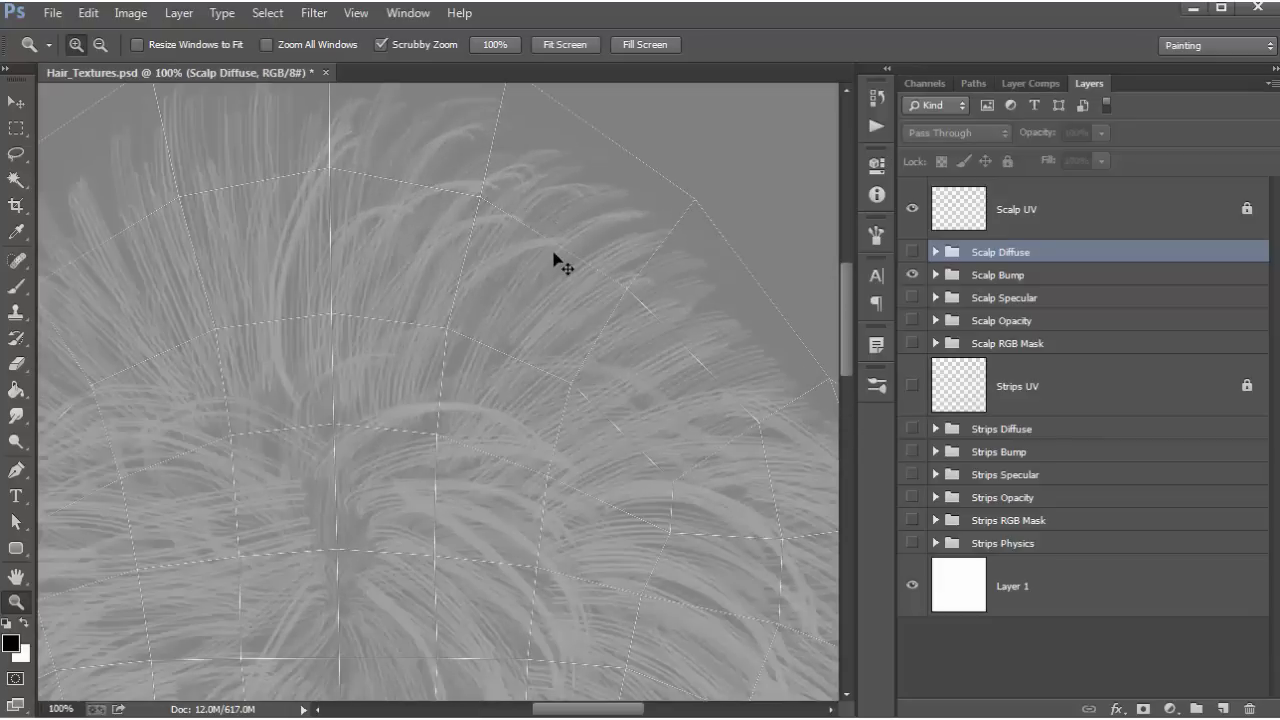
left_click_drag(560, 258, 560, 280, "alt")
Show the Scalp Specular group in place of Scalp Bump and examine its hair strands close up
left_click(911, 275)
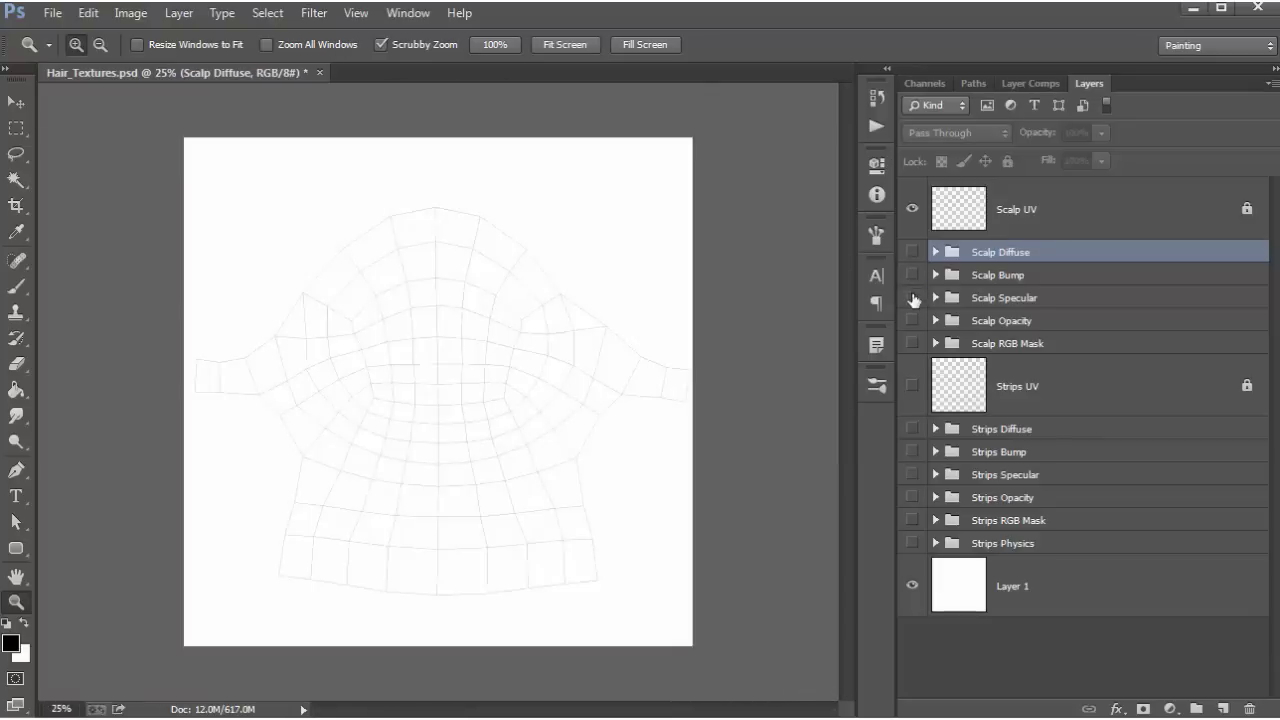
left_click(911, 297)
left_click(498, 268)
left_click(483, 266)
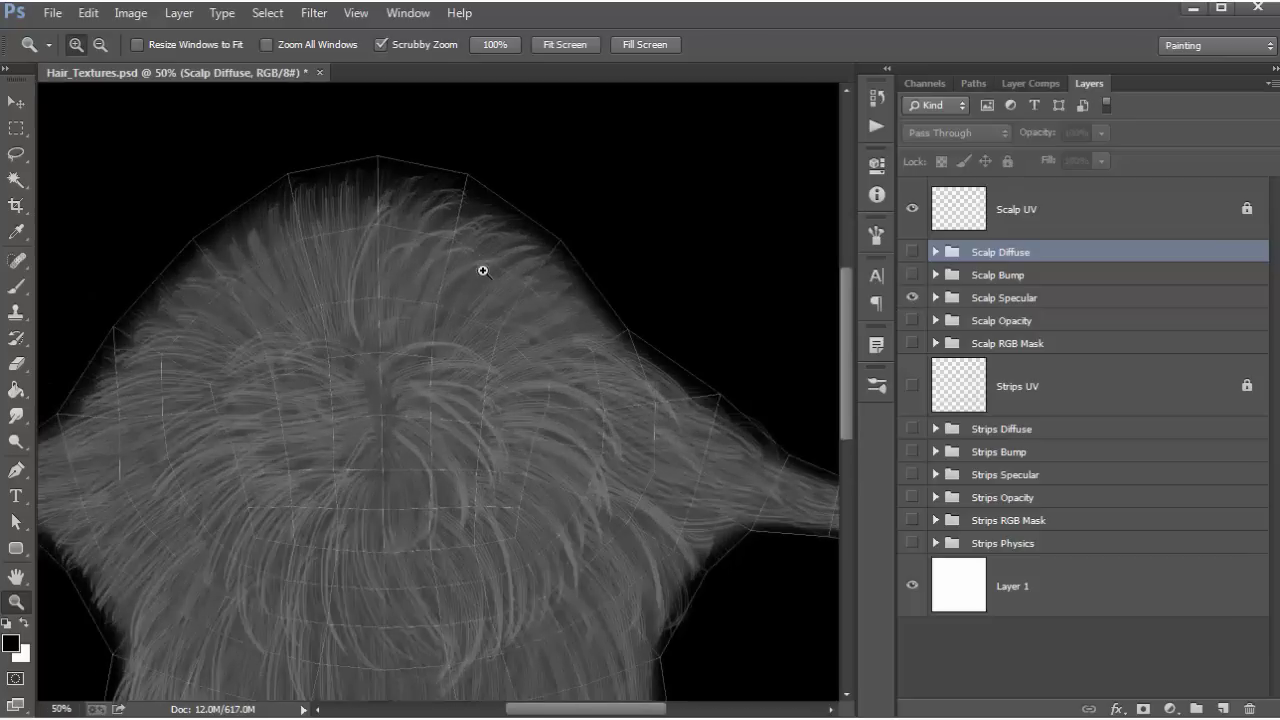
left_click(487, 258)
left_click(514, 230)
left_click_drag(555, 244, 558, 262, "alt")
Show the Scalp Opacity group in place of Scalp Specular and examine the hairline strands at the mask's edge
left_click(911, 297)
left_click(911, 320)
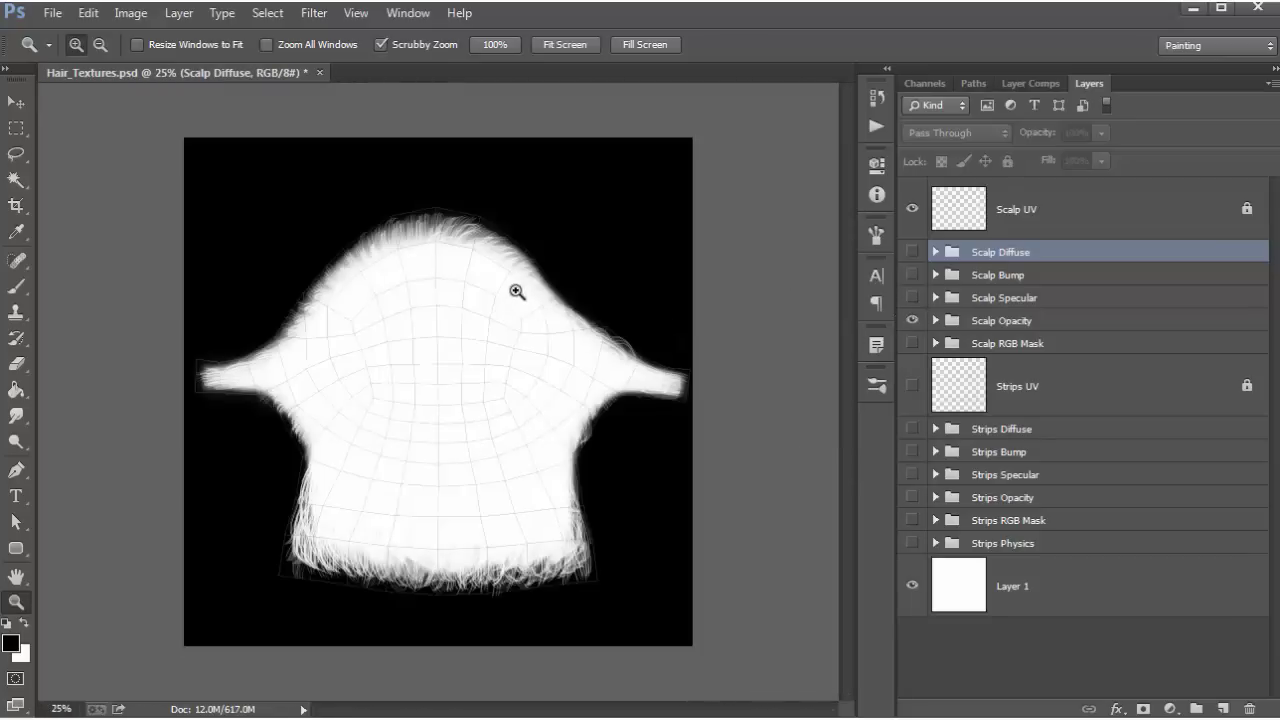
left_click(466, 230)
left_click(464, 226)
left_click(460, 232)
left_click(457, 237)
left_click(457, 237)
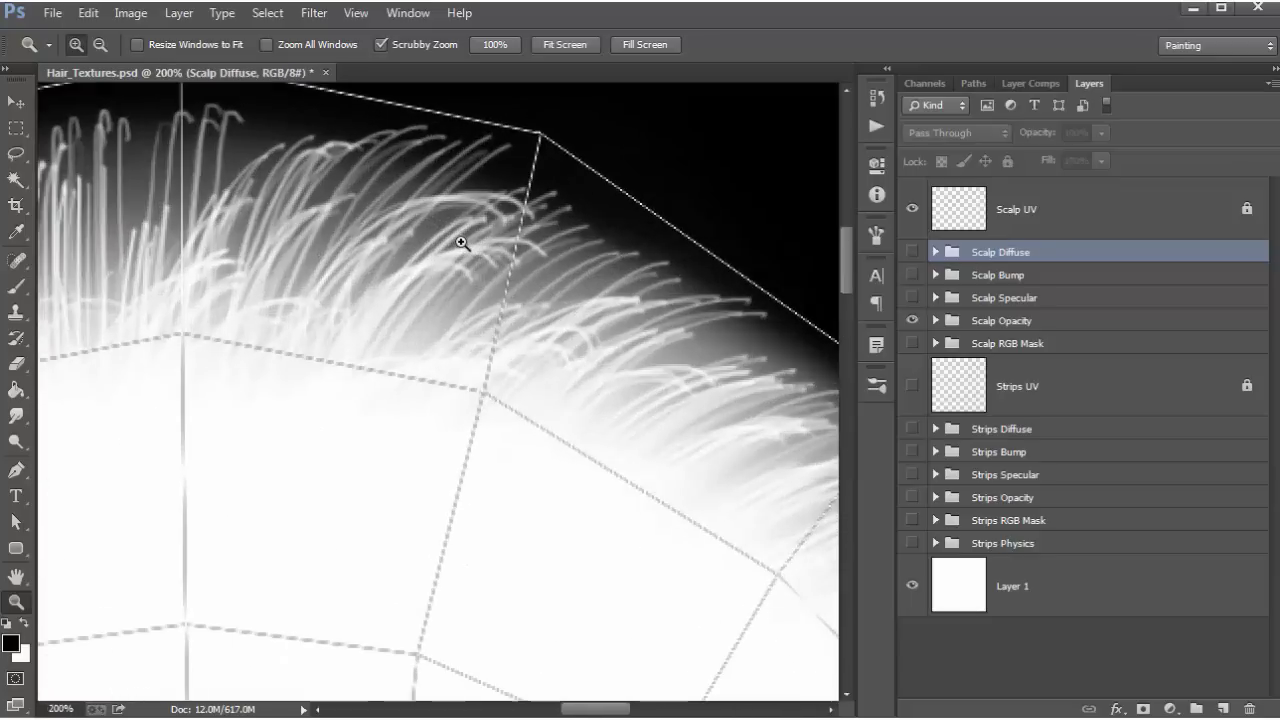
left_click_drag(463, 251, 480, 300, "alt")
left_click(480, 300, "alt")
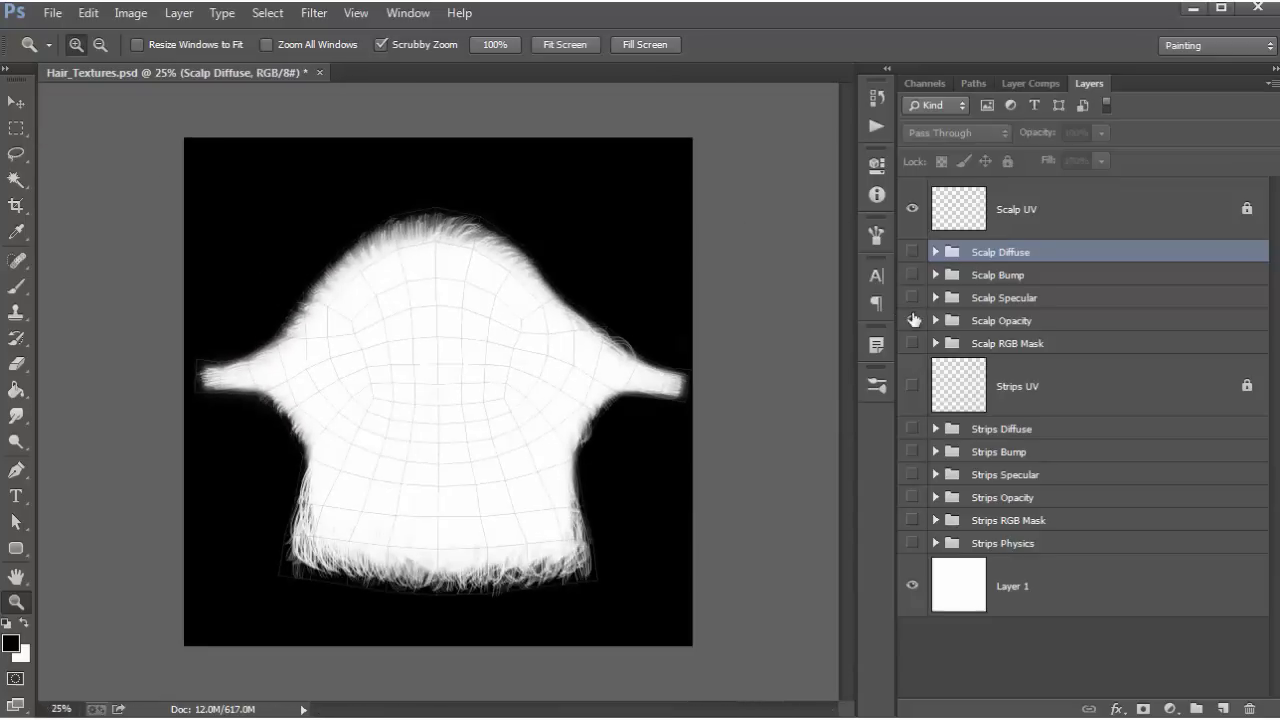
Show the Scalp RGB Mask group in place of Scalp Opacity
left_click(911, 320)
left_click(911, 343)
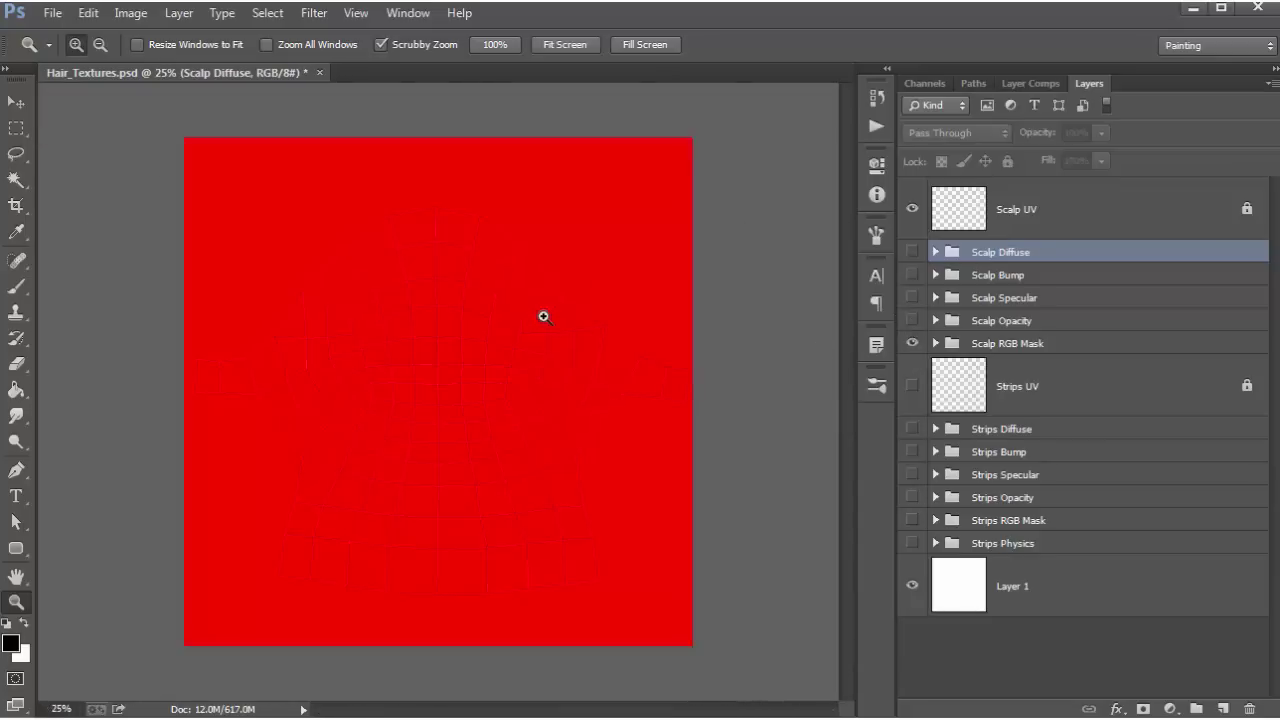
Hide the Scalp RGB Mask group and the Scalp UV layer, and show the Strips UV layer
left_click(912, 343)
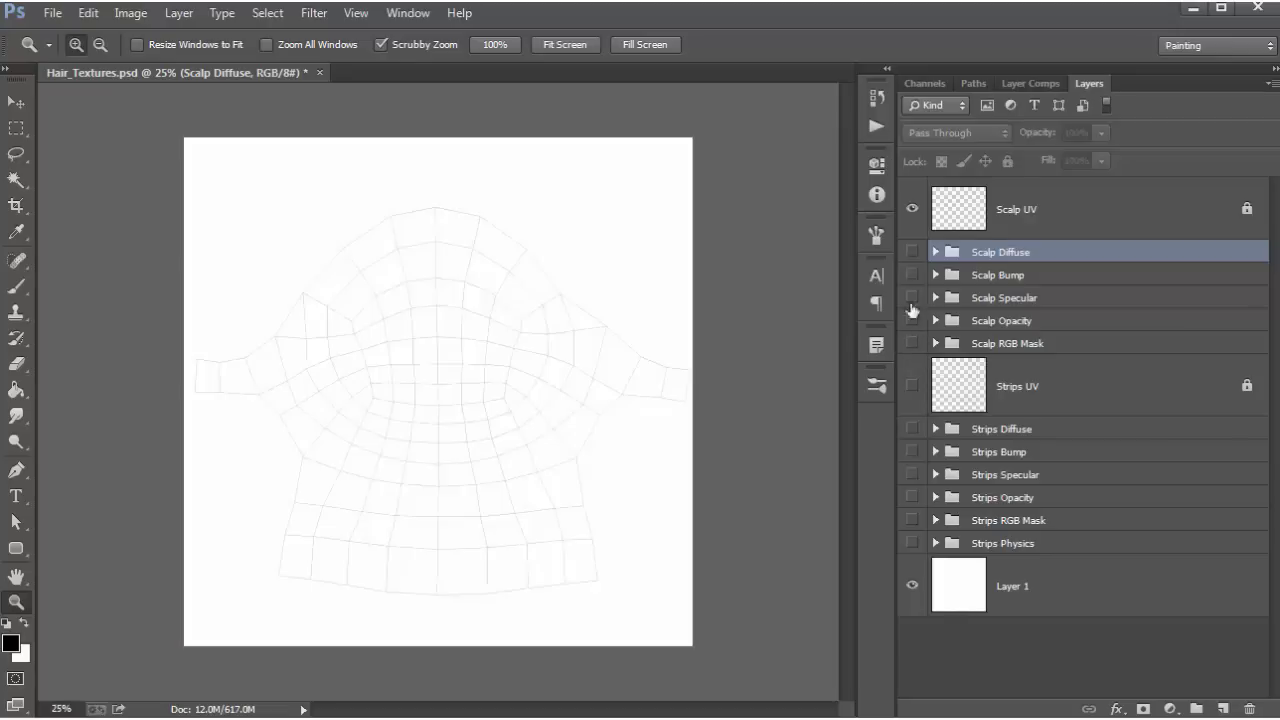
left_click(912, 209)
left_click(912, 386)
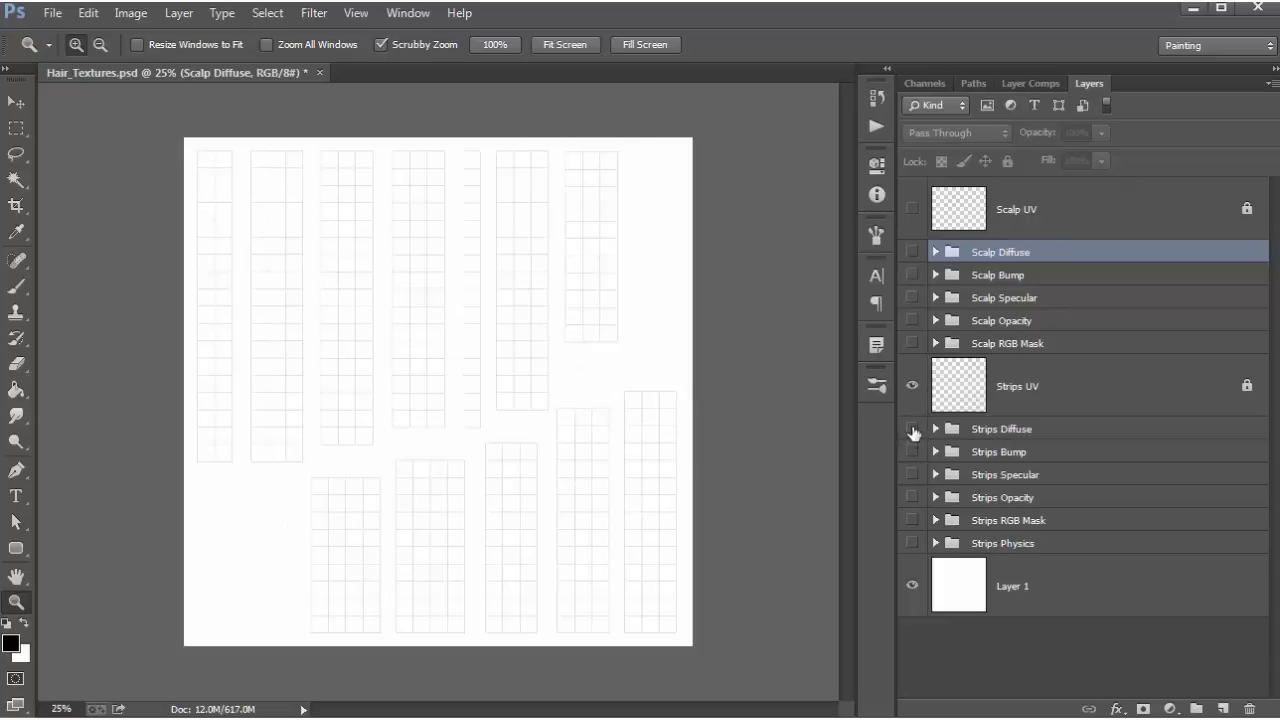
Show the Strips Diffuse group and examine the painted hair color on the upper and lower strips close up
left_click(912, 429)
left_click(538, 237)
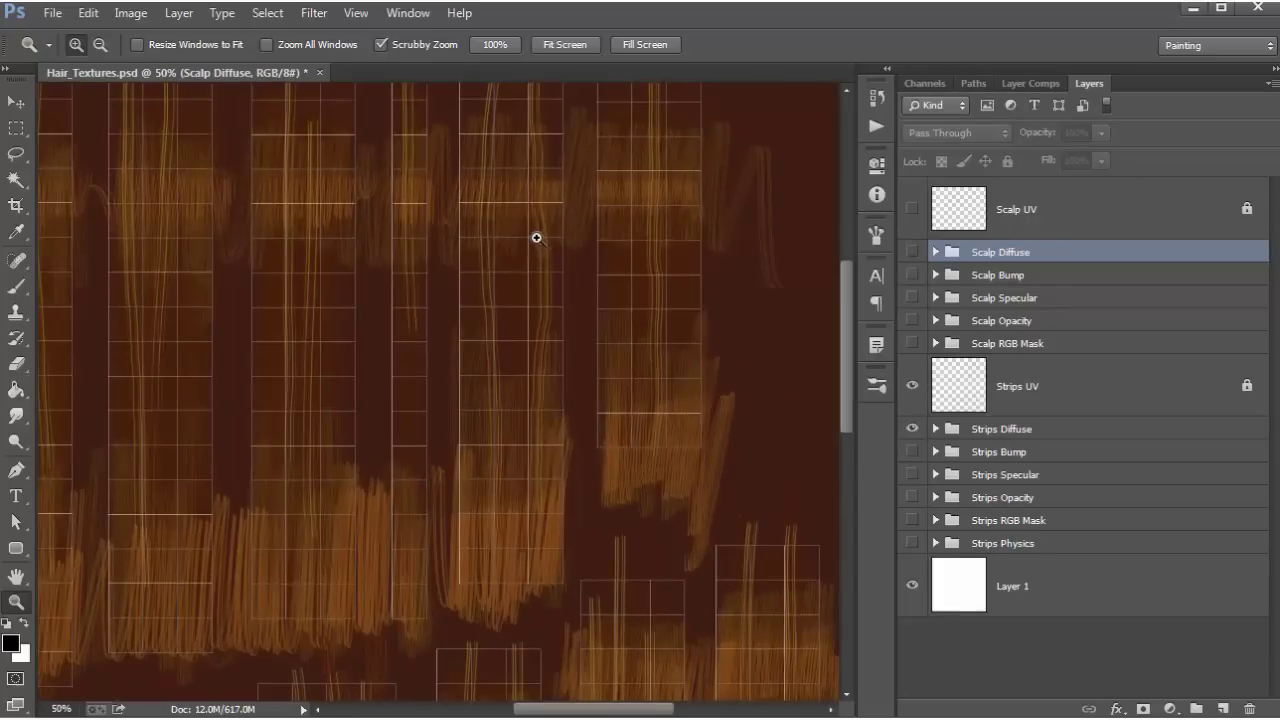
left_click_drag(850, 309, 841, 415)
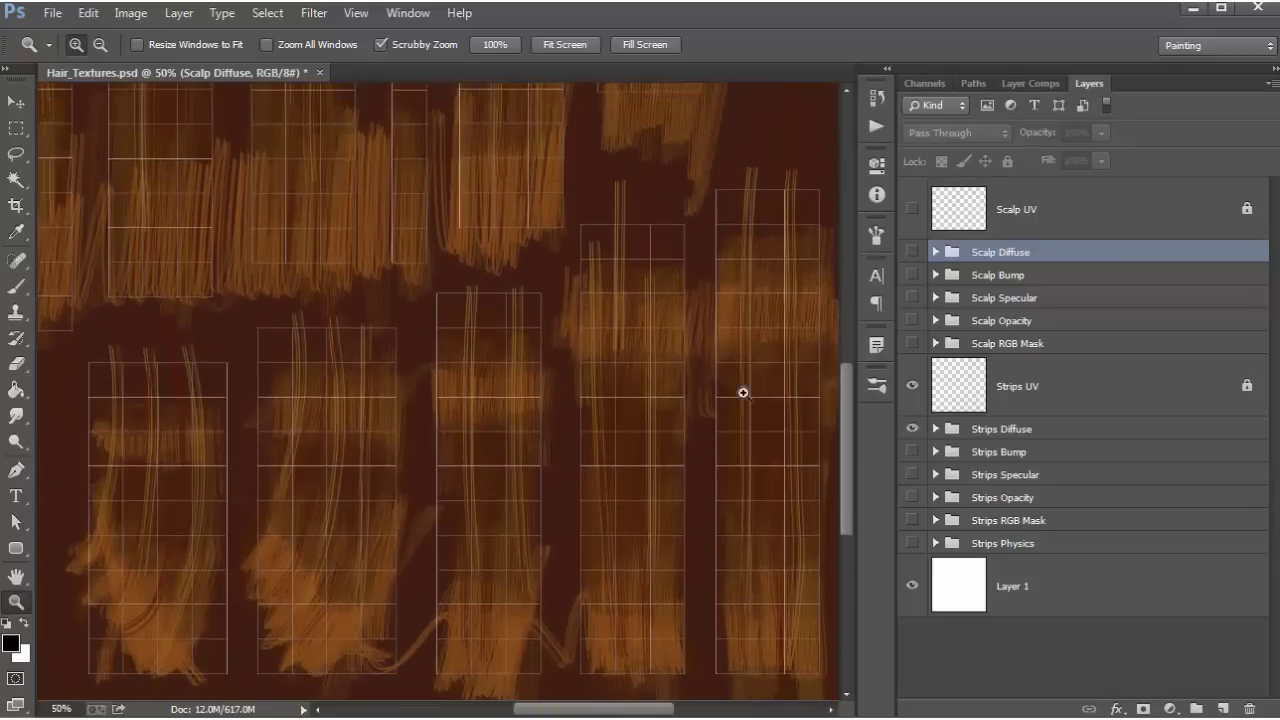
left_click(590, 387, "alt")
Show the Strips Bump group in place of Strips Diffuse and examine its strand detail close up
left_click(912, 429)
left_click(912, 452)
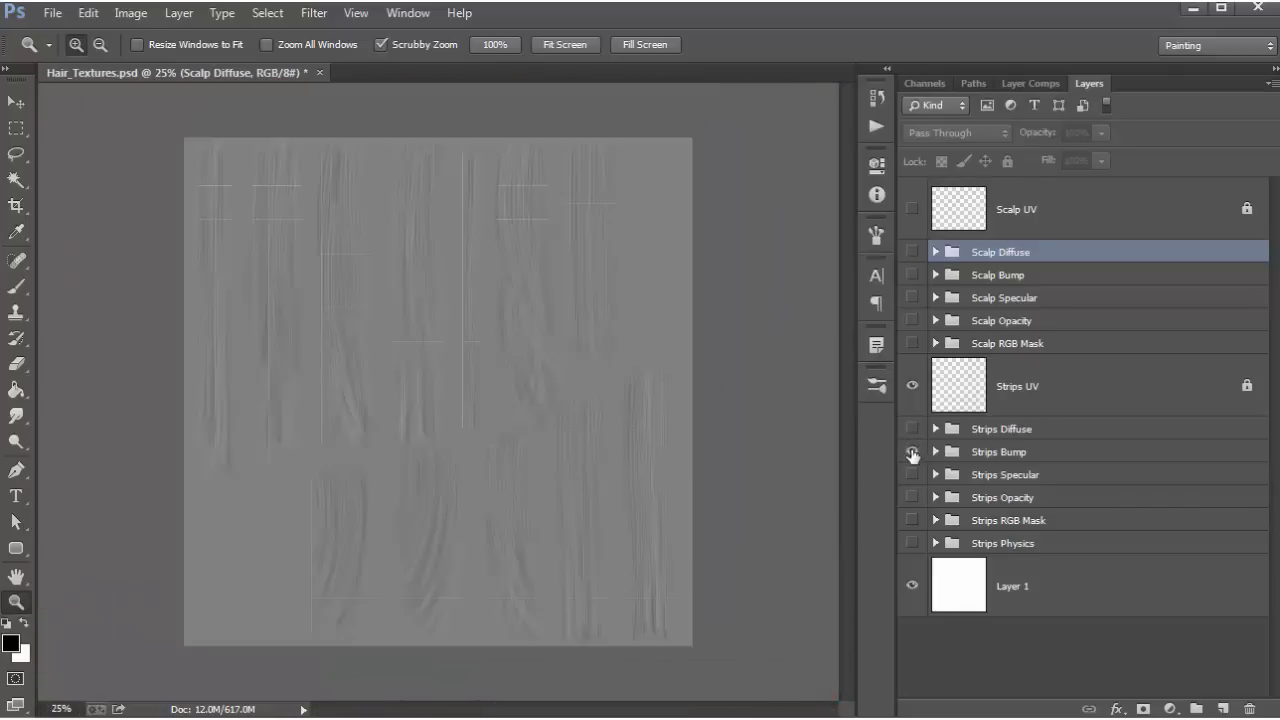
left_click(520, 205)
left_click(528, 207)
left_click(531, 210)
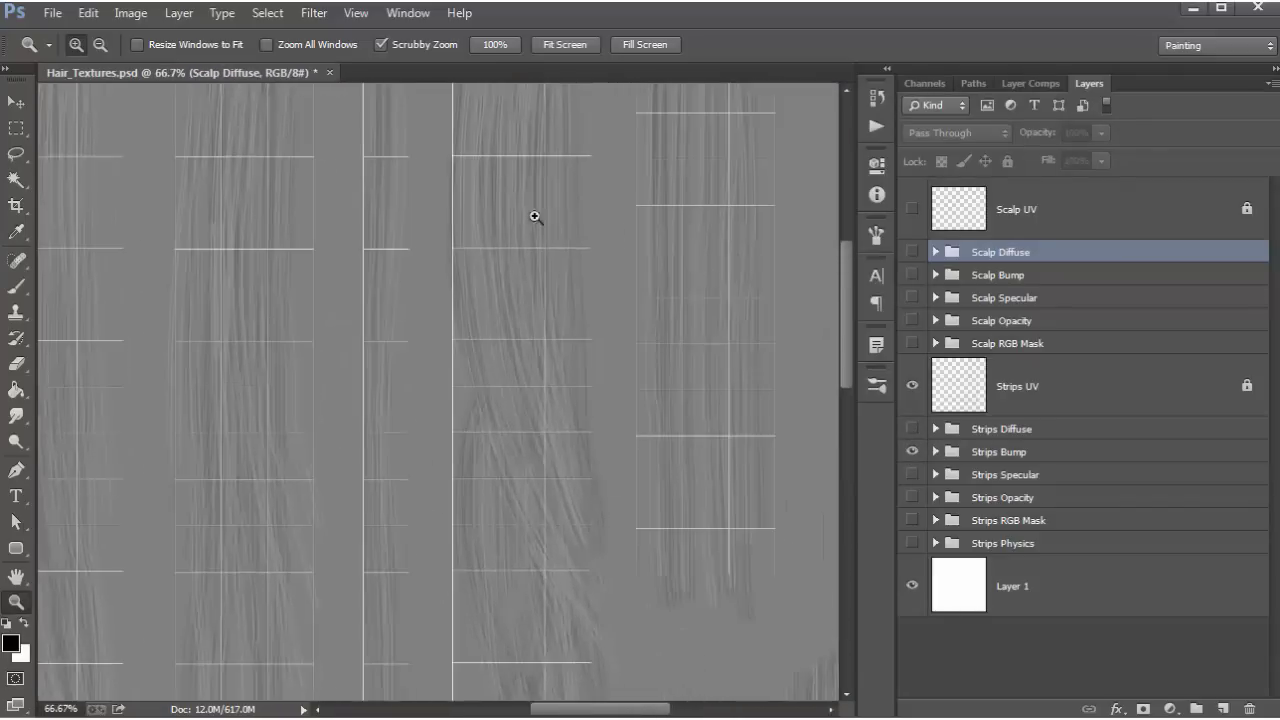
left_click_drag(845, 284, 820, 465)
key("ctrl+minus")
key("ctrl+minus")
key("ctrl+minus")
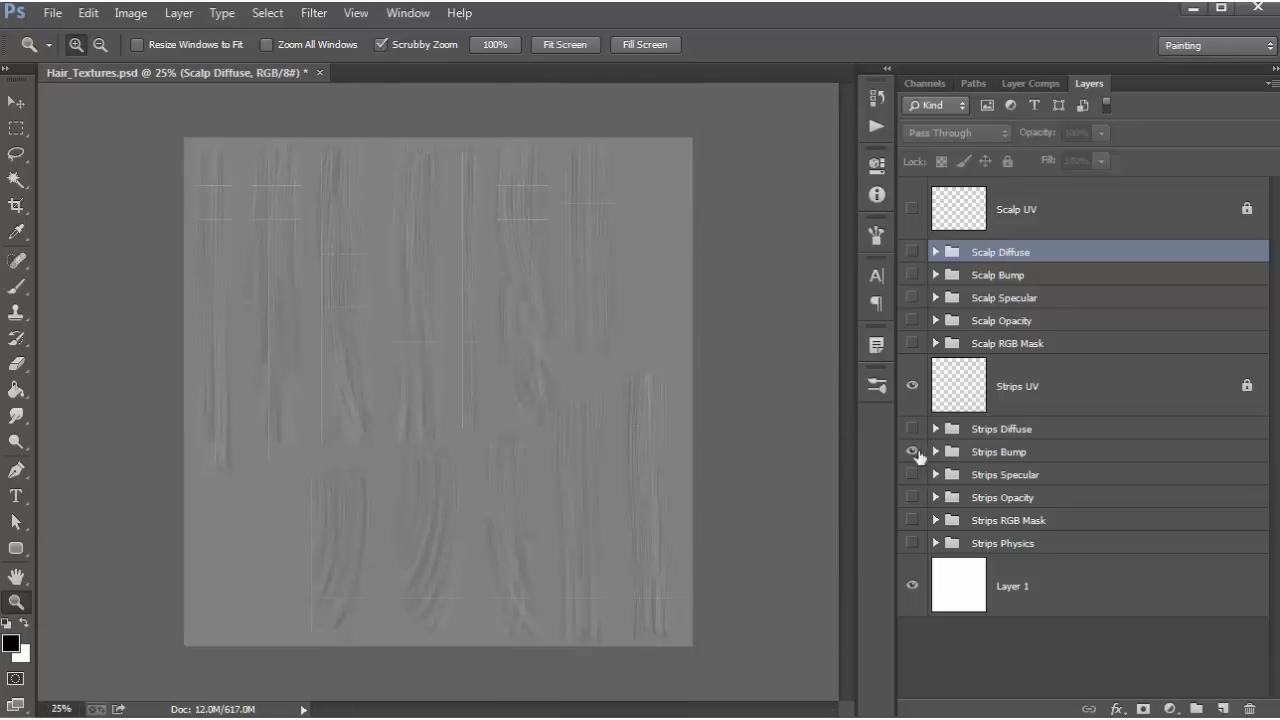
Show the Strips Specular group in place of Strips Bump and select the group
left_click(912, 452)
left_click(911, 475)
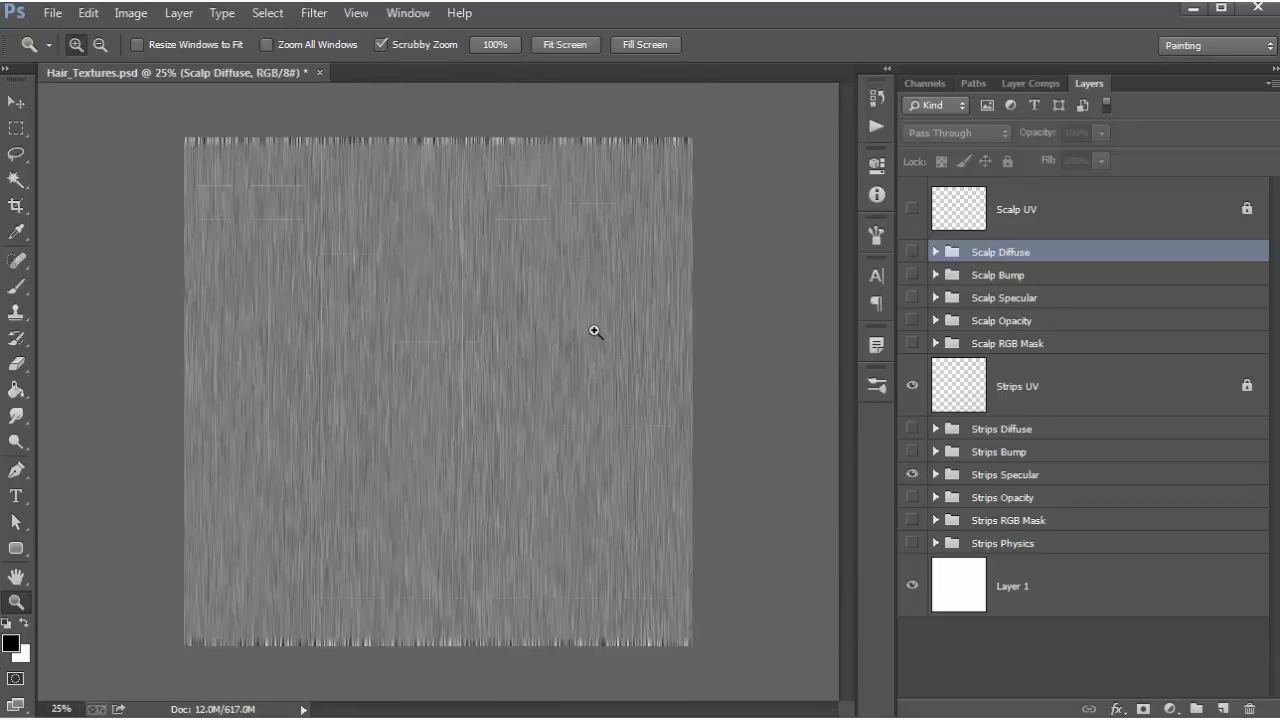
left_click(1012, 477)
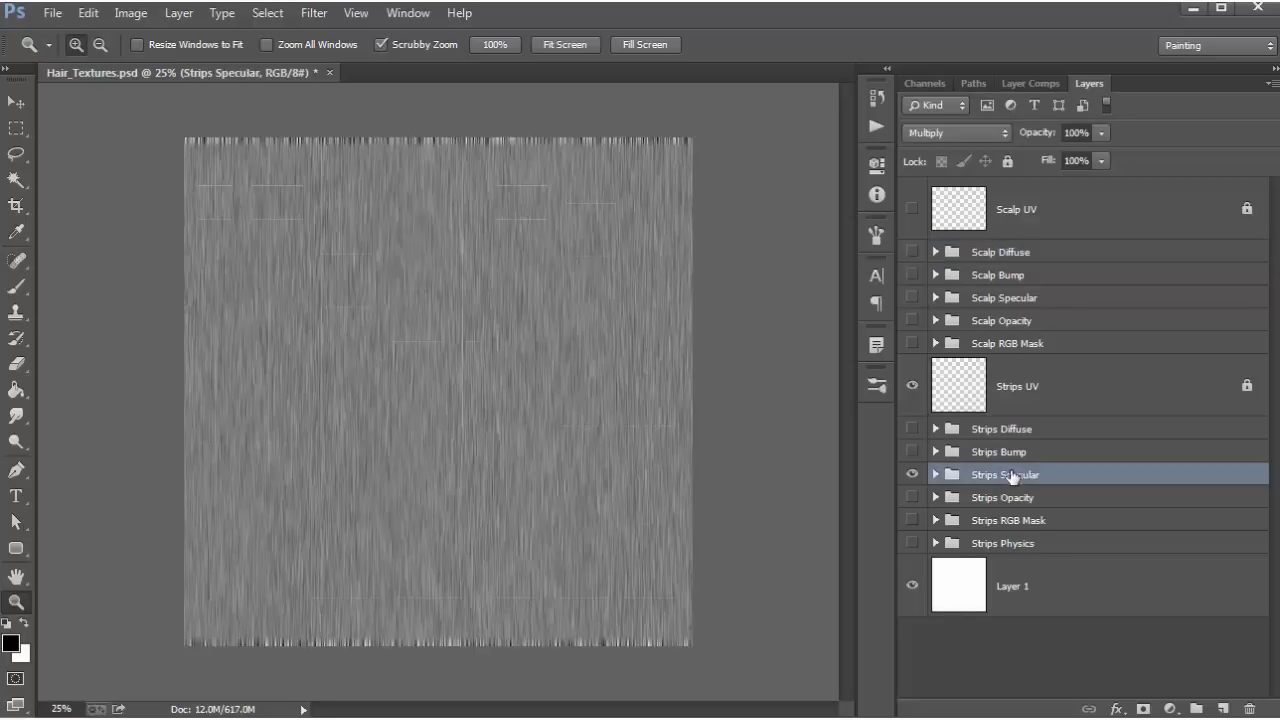
Show the Strips Opacity group together with Strips Specular and examine the masked strands close up
left_click(912, 497)
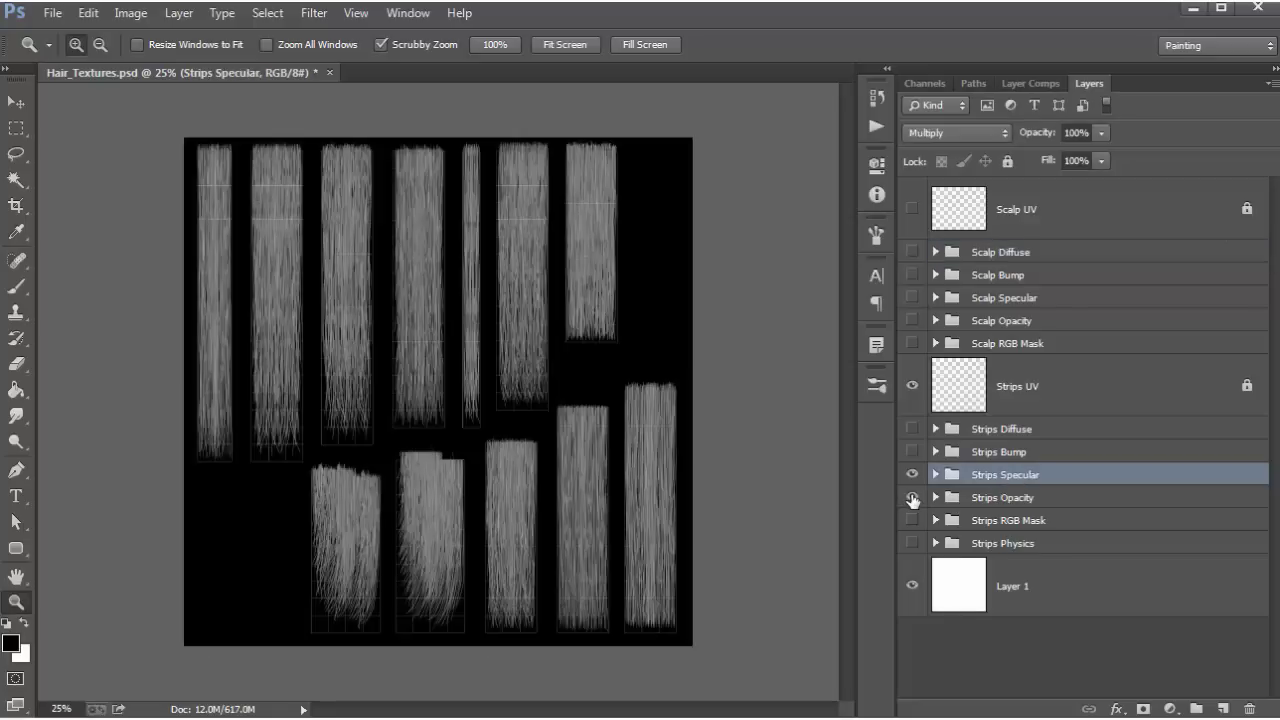
left_click(570, 188)
left_click(570, 188)
left_click(640, 251)
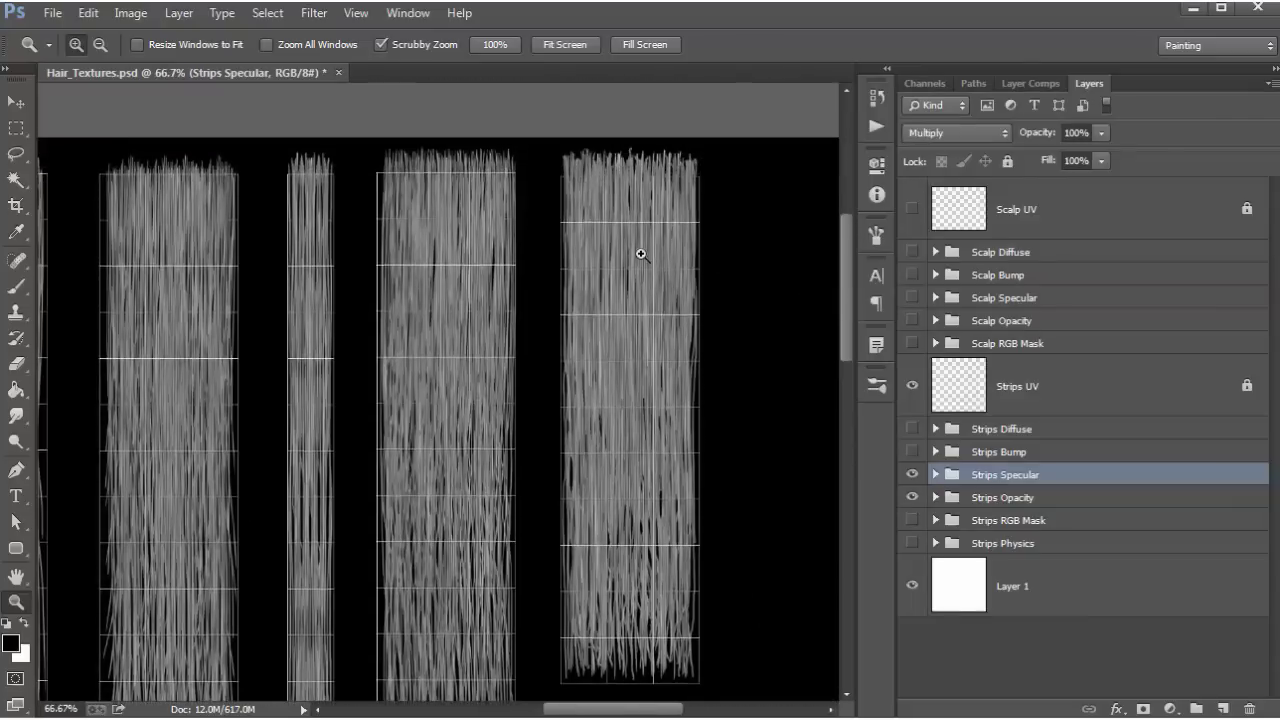
left_click(646, 257)
key("ctrl+minus")
key("ctrl+minus")
key("ctrl+minus")
key("ctrl+minus")
key("ctrl+minus")
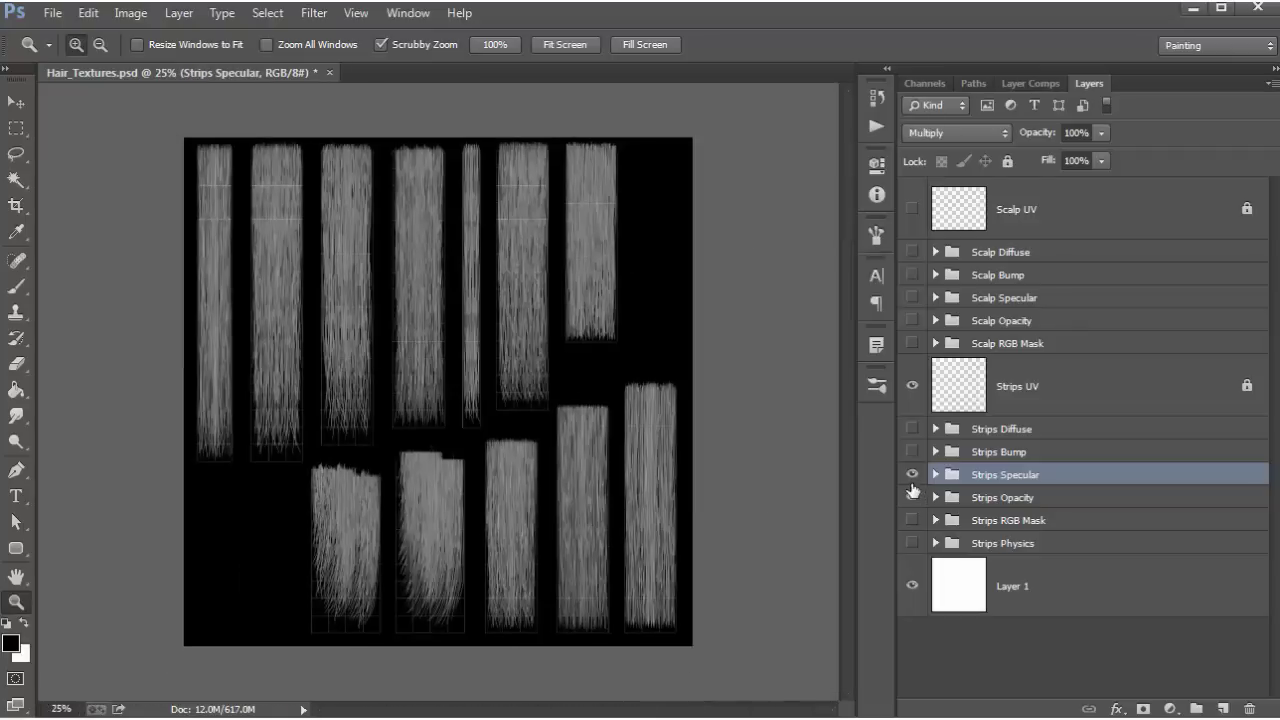
Hide the Strips Specular group and examine the strand tips and edges of the Strips Opacity texture close up
left_click(912, 477)
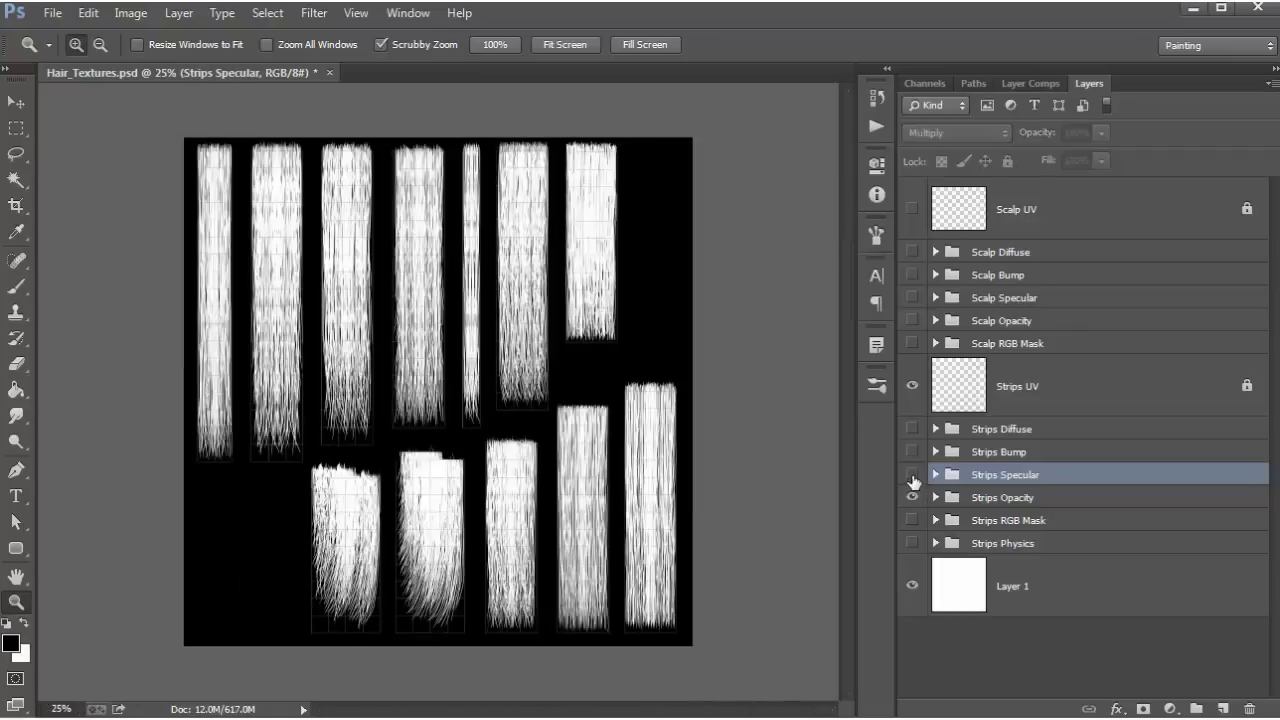
left_click(542, 213)
left_click(545, 358)
left_click(512, 390)
left_click(502, 485)
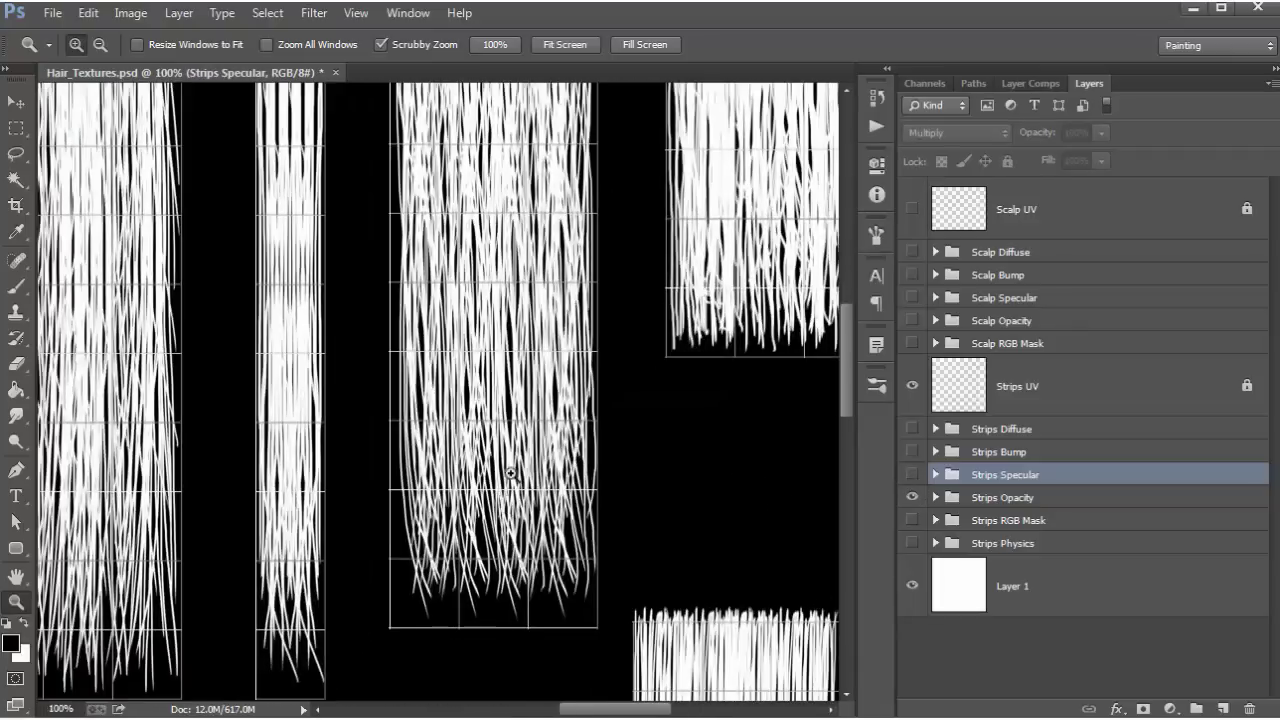
left_click(519, 567)
left_click_drag(847, 371, 808, 588)
left_click_drag(625, 711, 571, 711)
left_click_drag(845, 579, 847, 509)
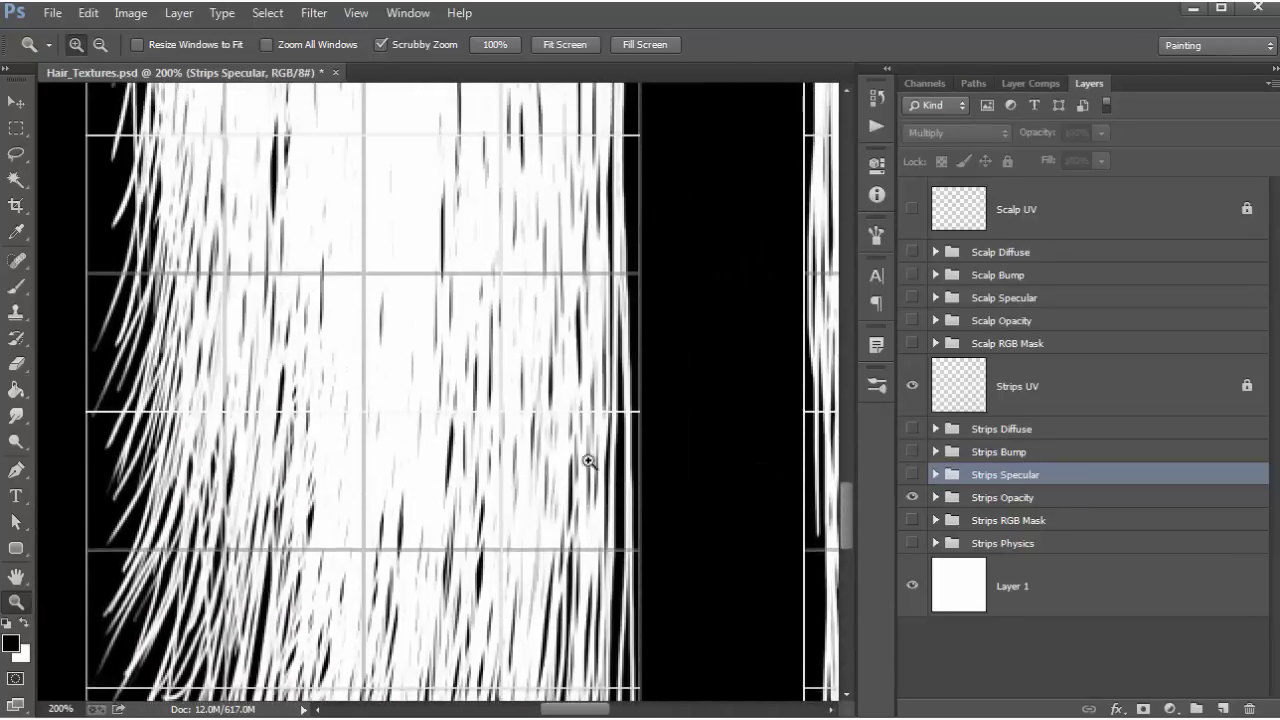
key("ctrl+minus")
key("ctrl+minus")
key("ctrl+minus")
key("ctrl+minus")
scroll(605, 450, "down", 1, "alt")
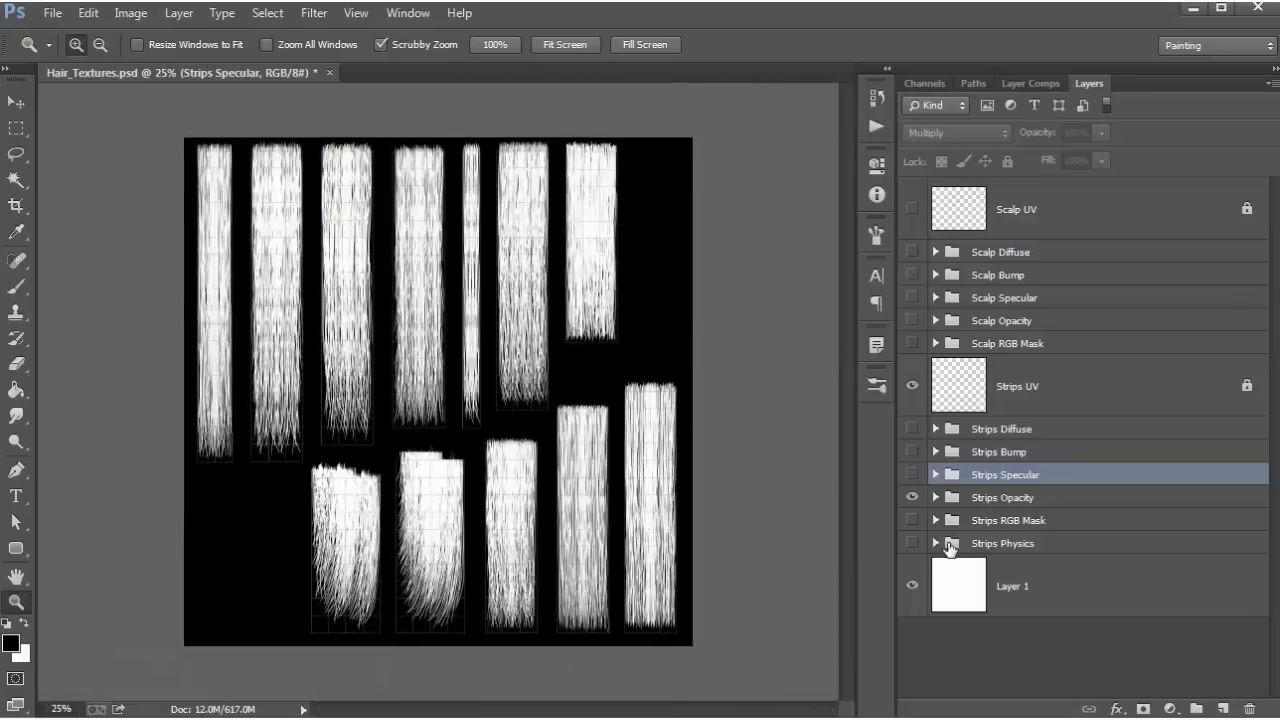
Show the Strips RGB Mask group in place of Strips Opacity and examine the color gradients on both rows of strips
left_click(912, 519)
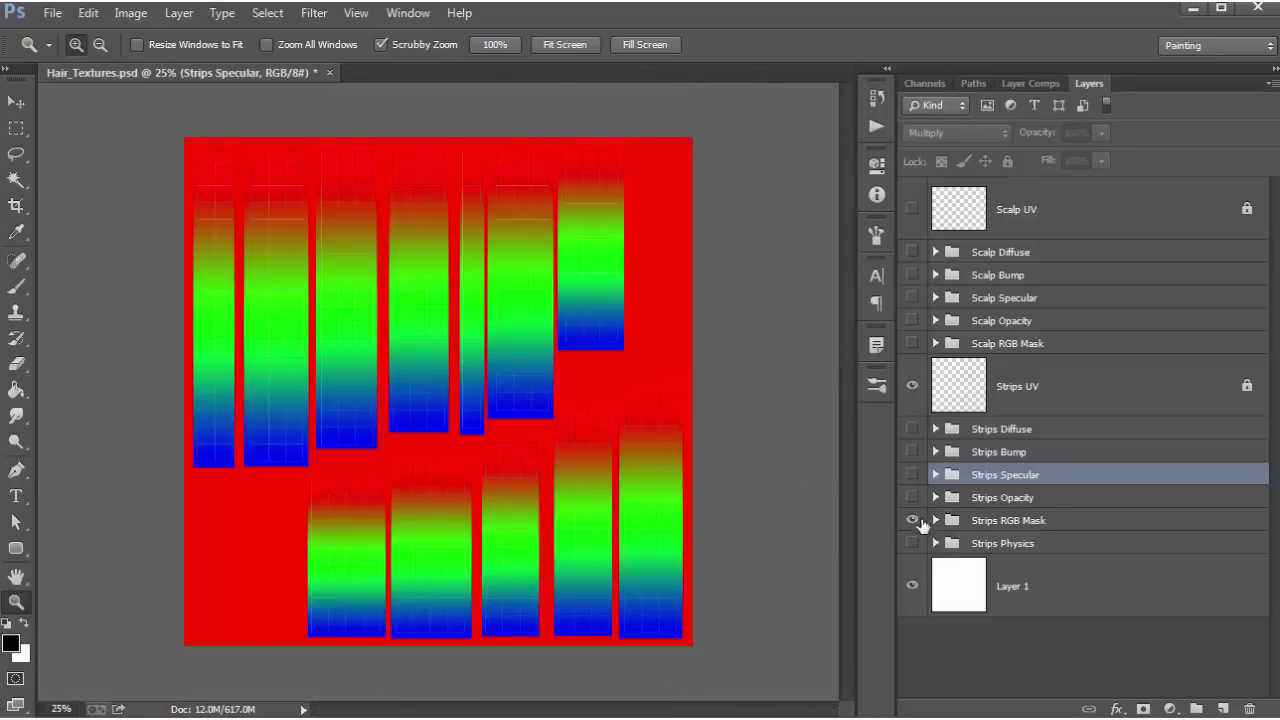
scroll(533, 314, "up", 2, "alt")
scroll(848, 335, "up", 2)
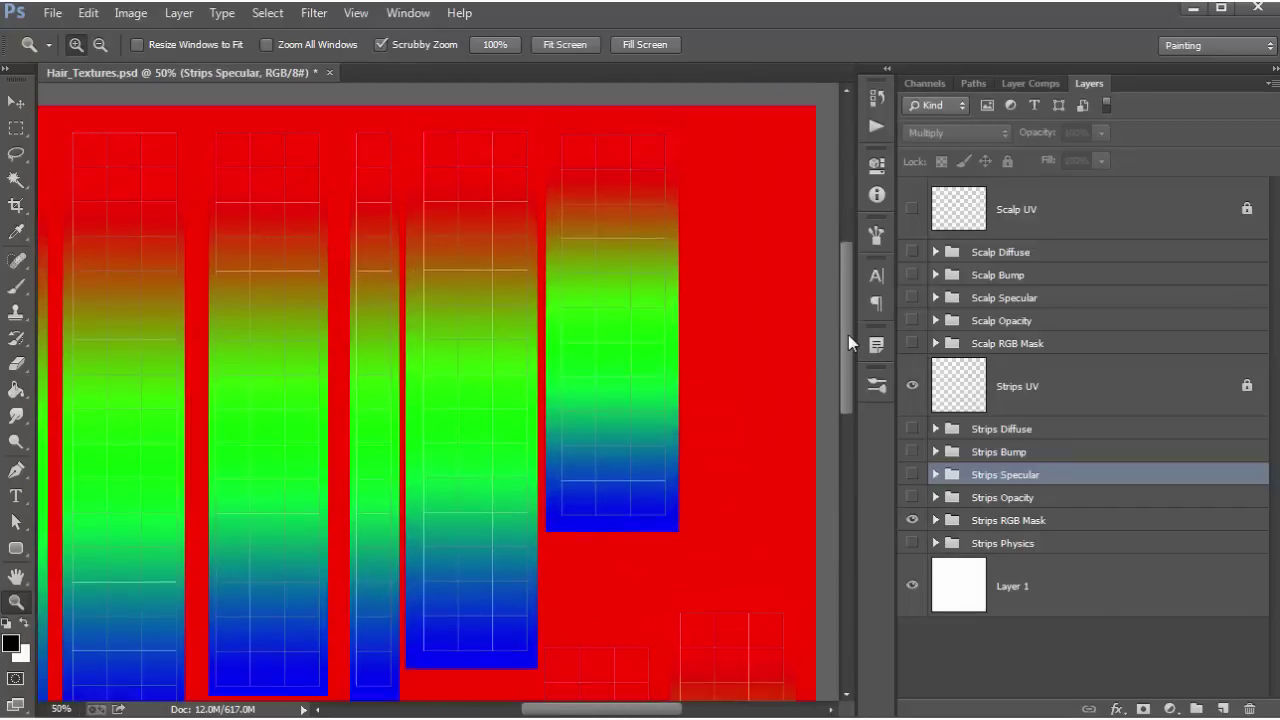
left_click_drag(851, 338, 851, 471)
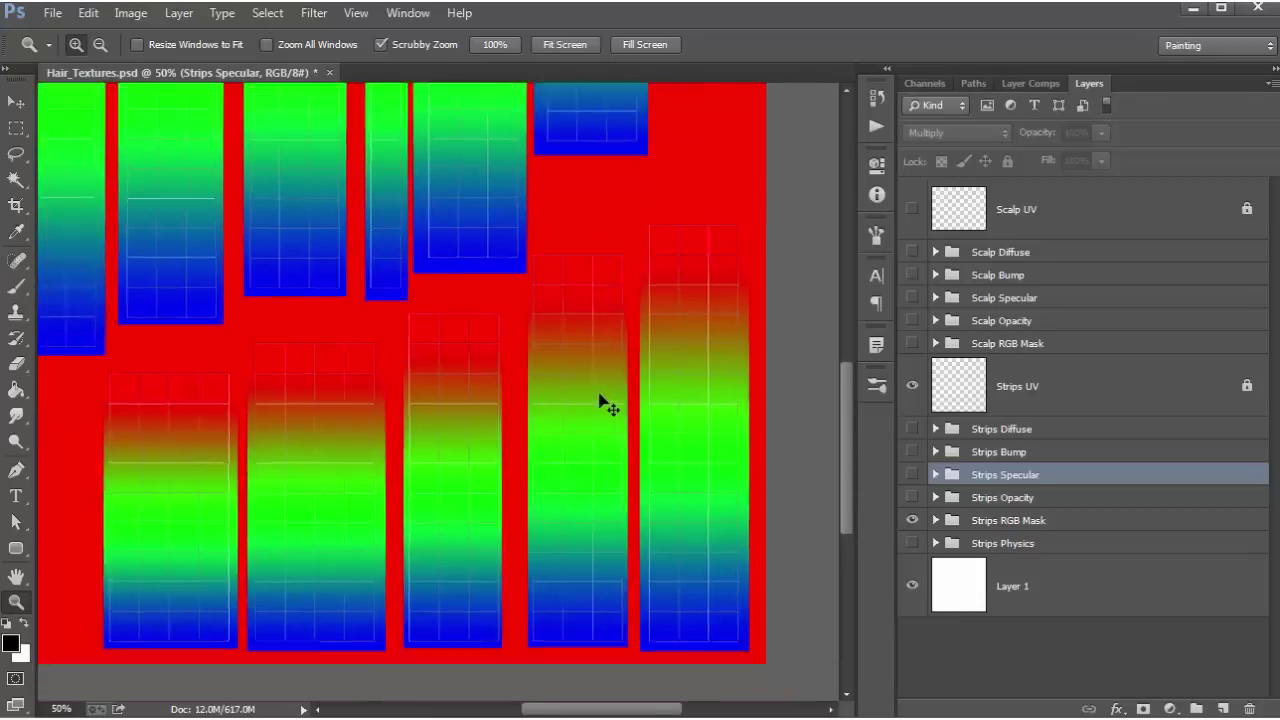
scroll(608, 404, "down", 2, "alt")
Show the Strips Physics group in place of Strips RGB Mask and examine its black-to-gray gradients close up
left_click(912, 520)
left_click(912, 543)
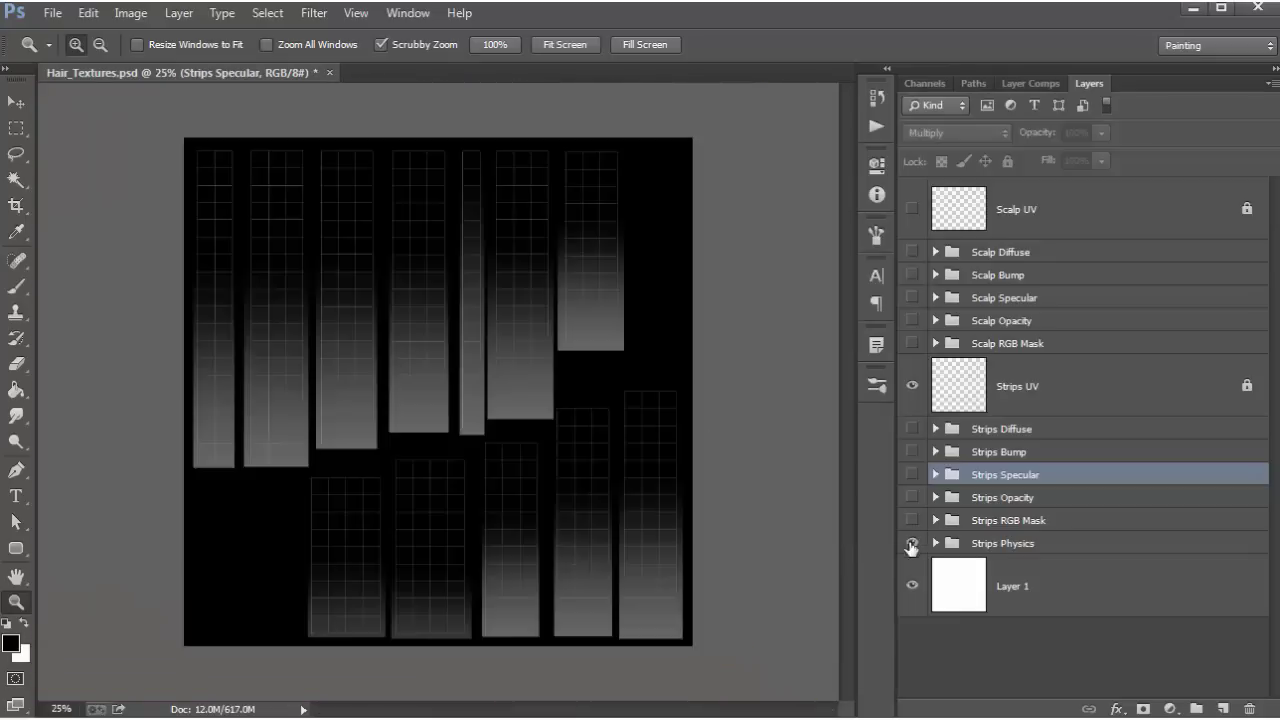
scroll(523, 274, "up", 1, "alt")
scroll(545, 237, "up", 3, "alt")
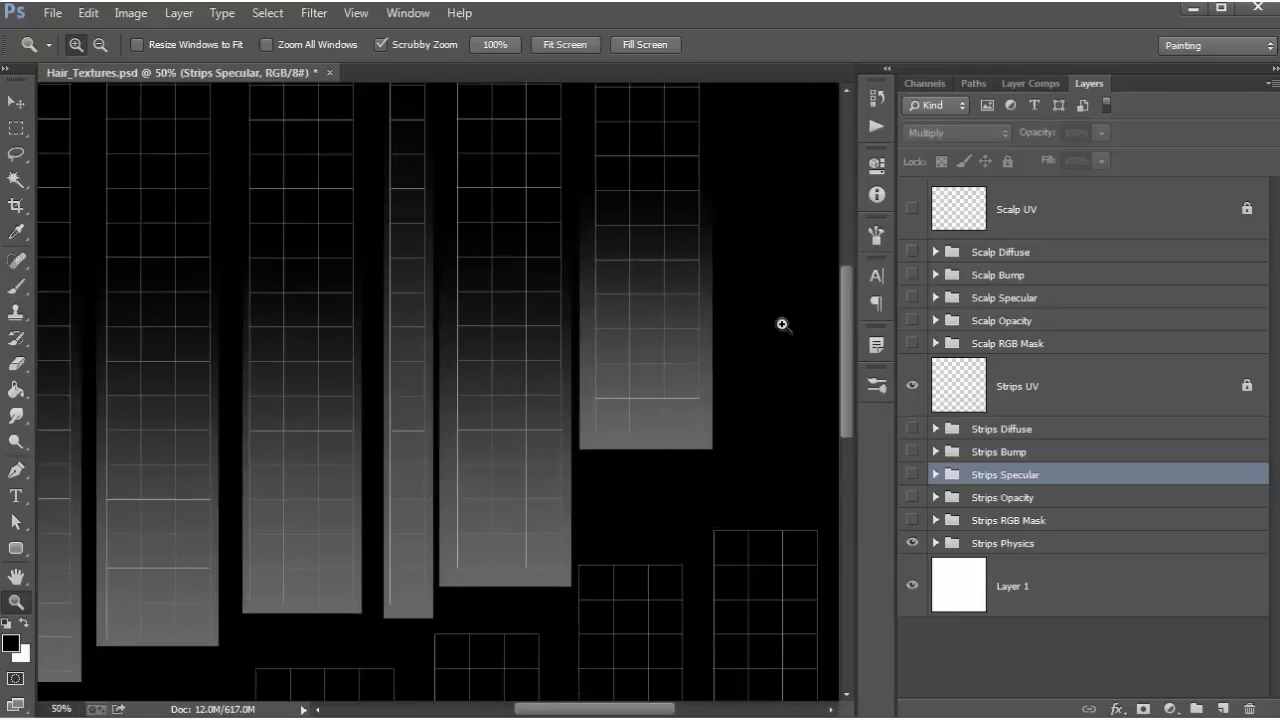
scroll(717, 184, "up", 2, "alt")
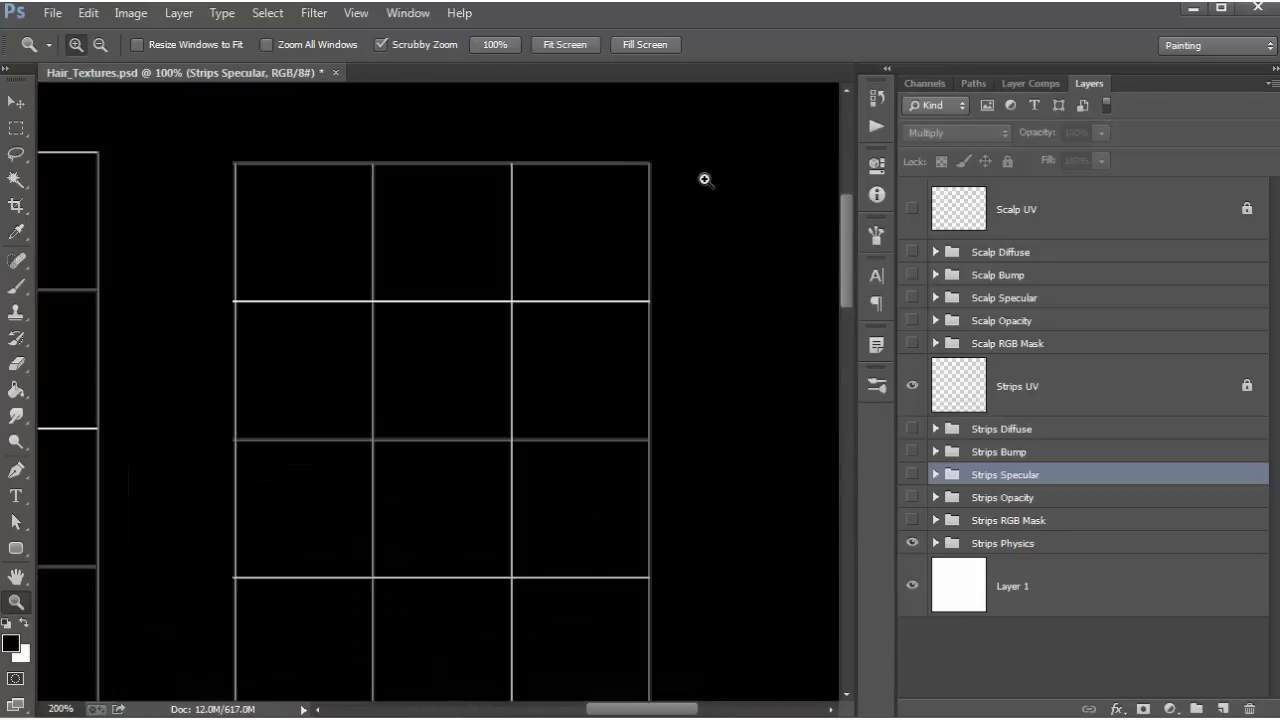
Activate the Brush tool and open the foreground color picker to examine the black color's values
key("b")
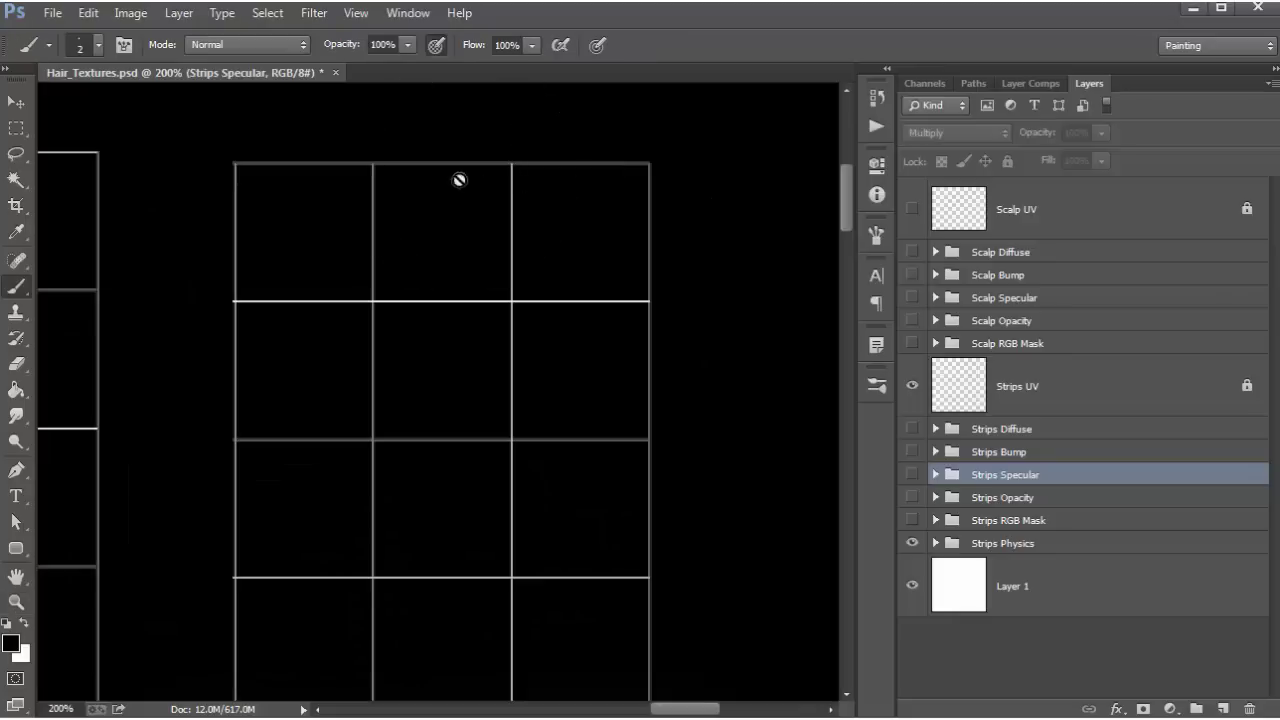
left_click(11, 642)
left_click_drag(305, 355, 688, 174)
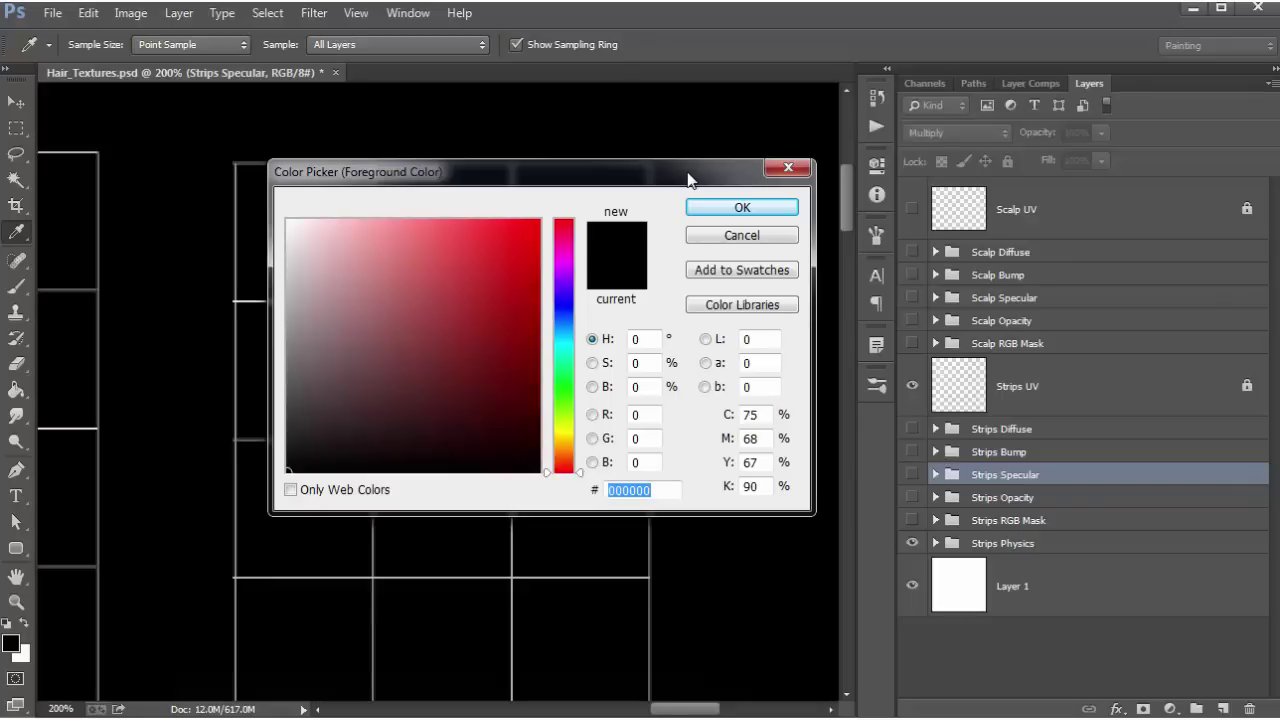
left_click_drag(688, 174, 689, 175)
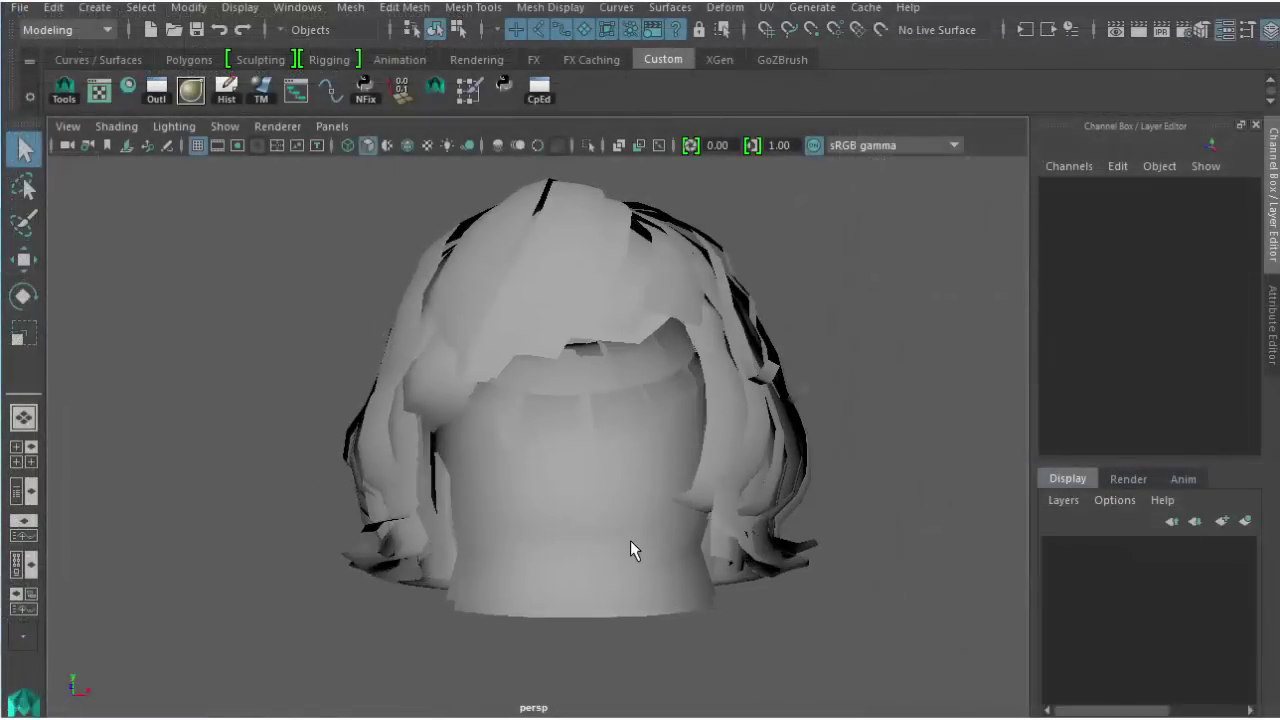
Switch to Maya and combine the scalp mesh with the separate piece along its lower edge at the neck
left_click_drag(630, 540, 632, 529, "alt")
left_click(639, 548)
middle_click_drag(641, 555, 650, 440, "alt")
right_click_drag(650, 440, 714, 506, "alt")
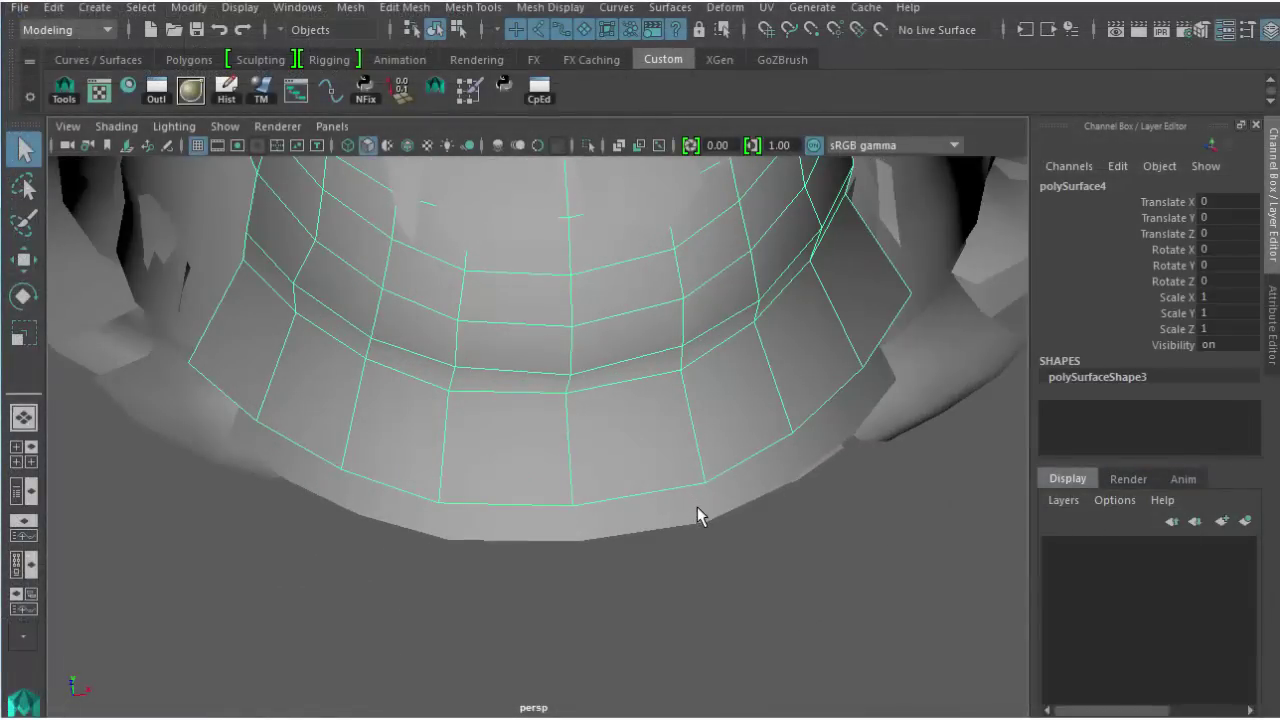
left_click(706, 519, "shift")
left_click_drag(726, 526, 671, 580, "alt")
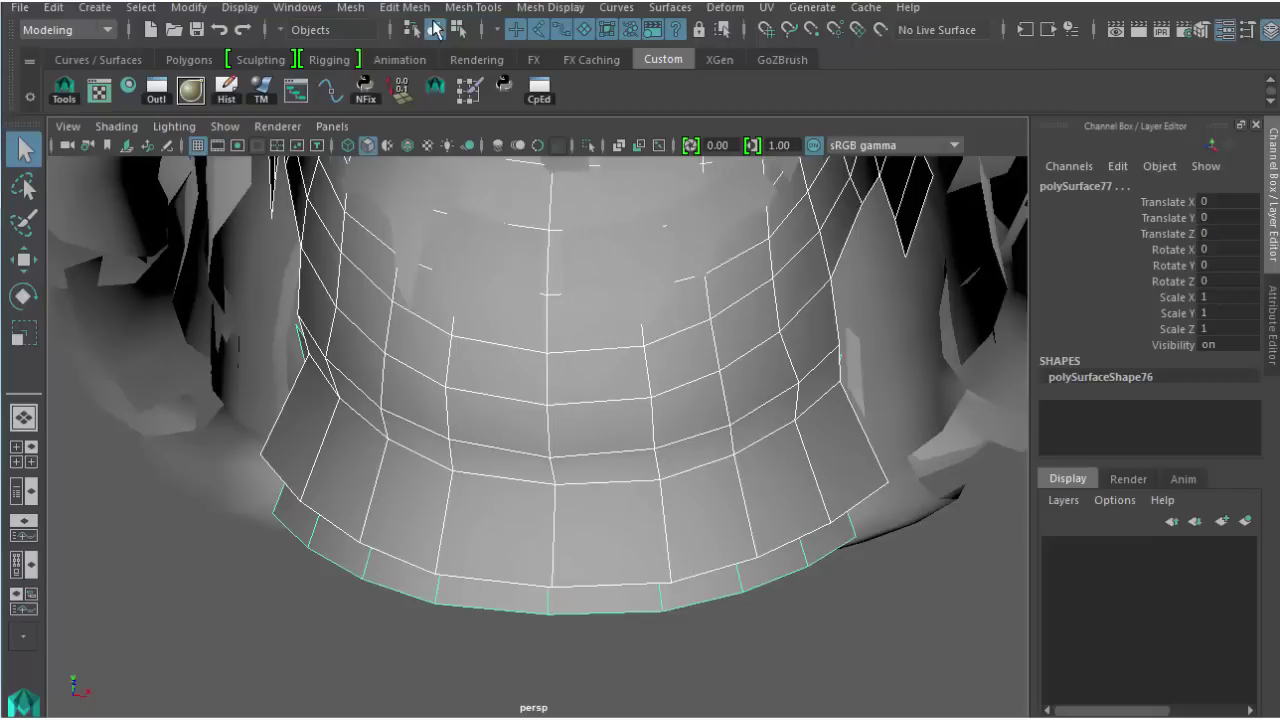
left_click(390, 10)
mouse_move(350, 8)
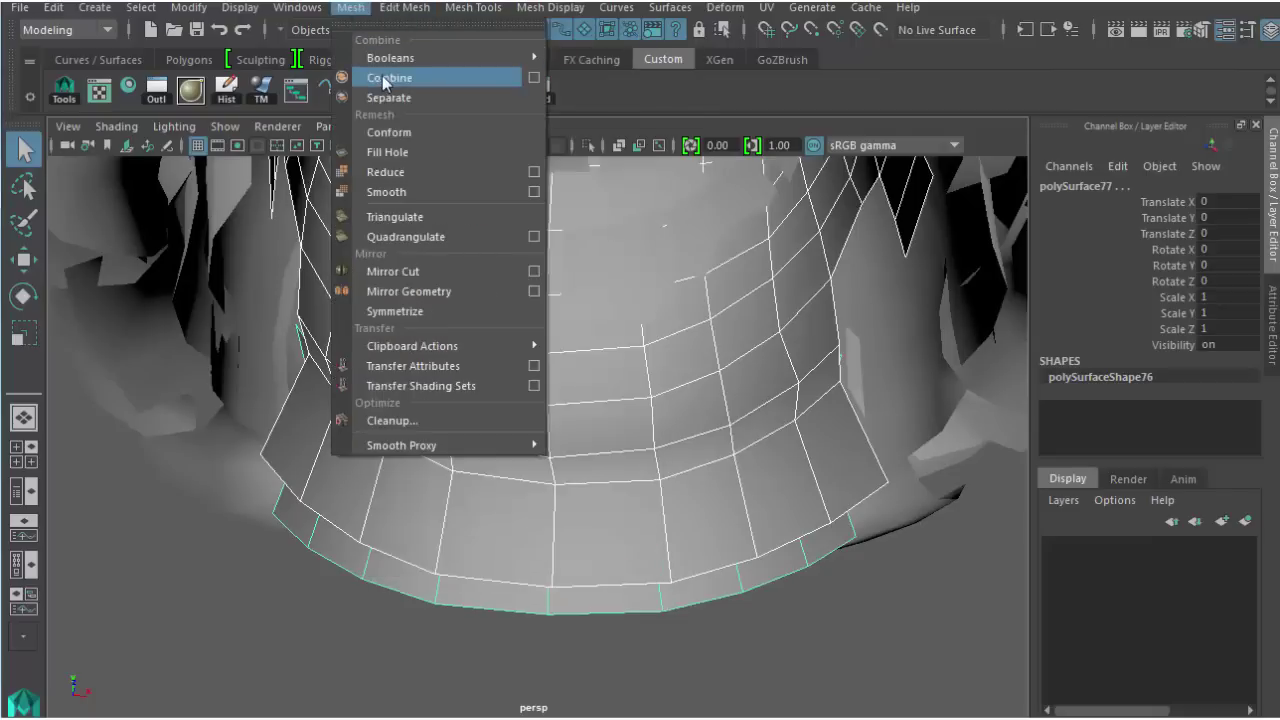
left_click(345, 77)
Put the combined mesh on a new display layer named Scalp and hide that layer
left_click(1245, 520)
left_click(1145, 547)
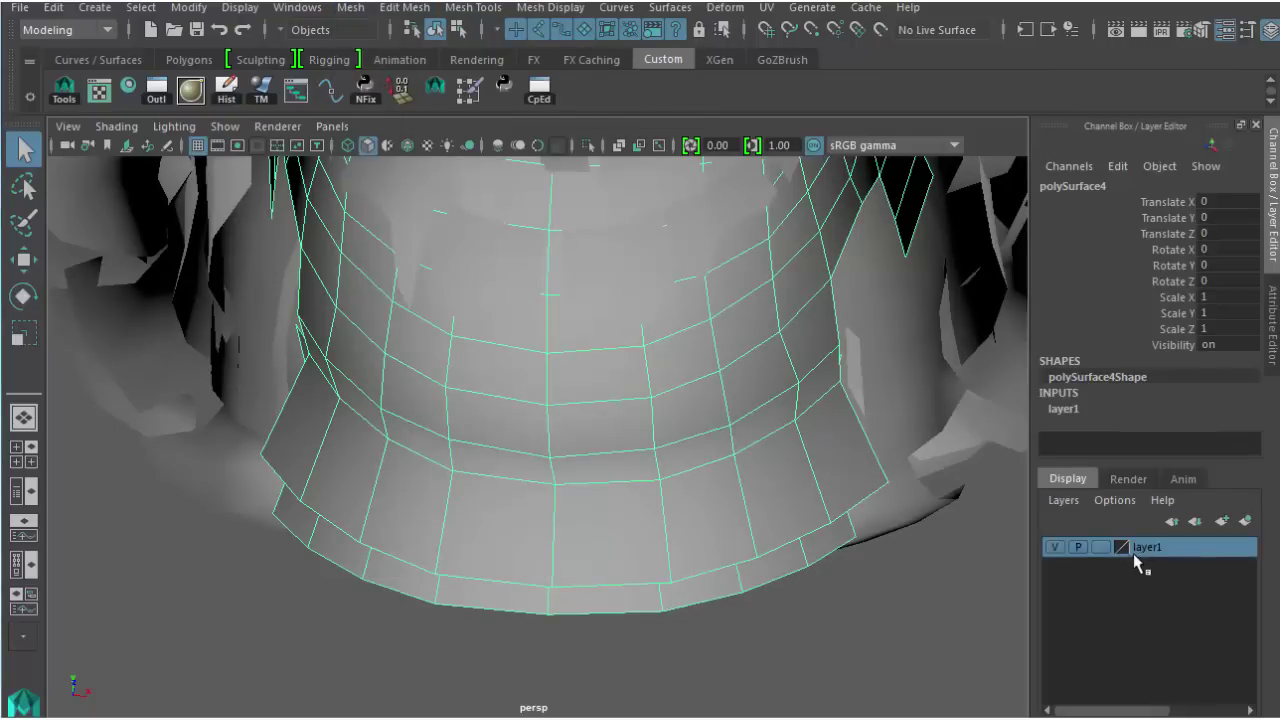
left_click(971, 516)
double_click(1147, 547)
left_click_drag(275, 168, 463, 322)
type("Sca")
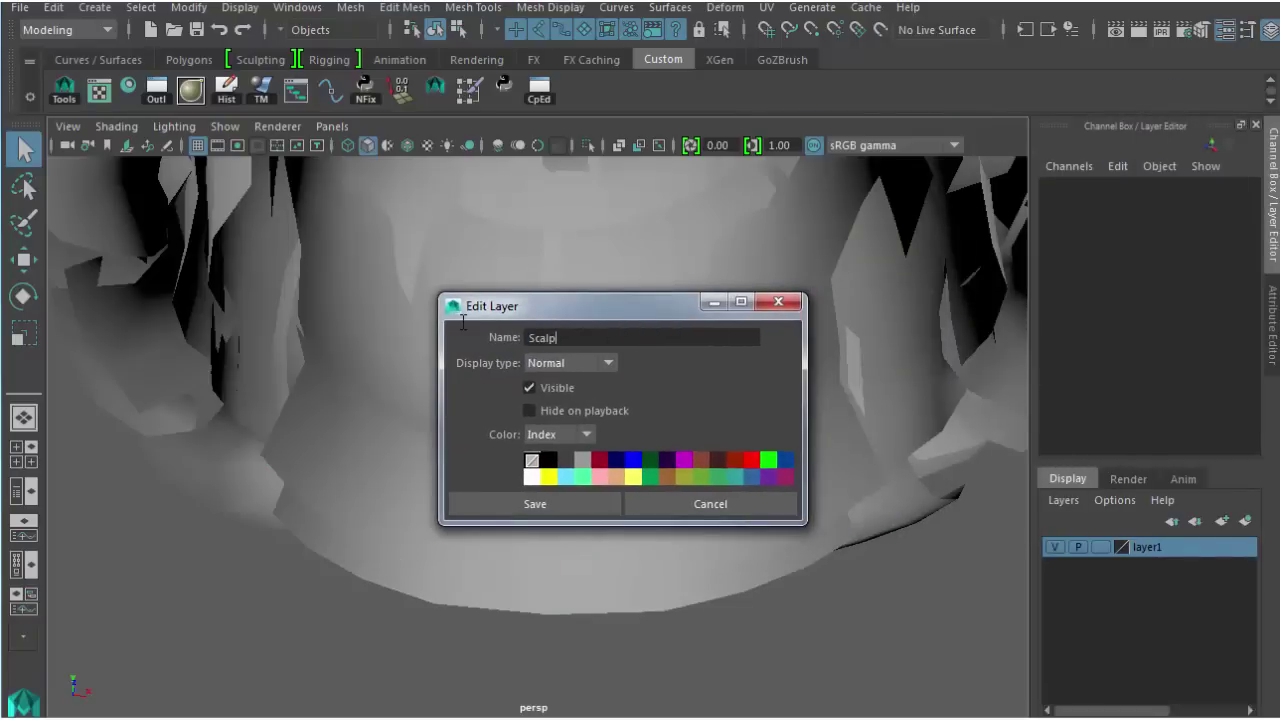
type("lp")
left_click(580, 508)
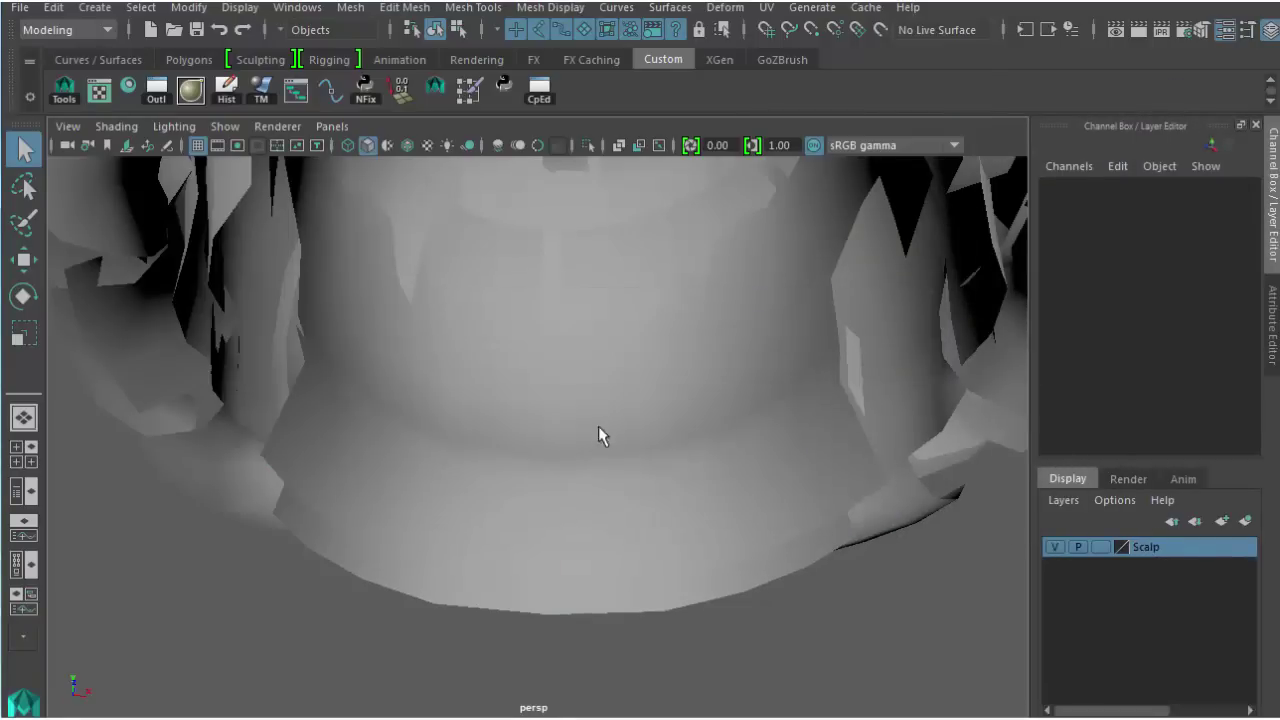
left_click(1053, 550)
Select two adjacent hair strips in the layer of strips that lies closest to the head
right_click_drag(830, 480, 565, 366, "alt")
middle_click_drag(565, 366, 530, 454, "alt")
right_click_drag(530, 454, 636, 472, "alt")
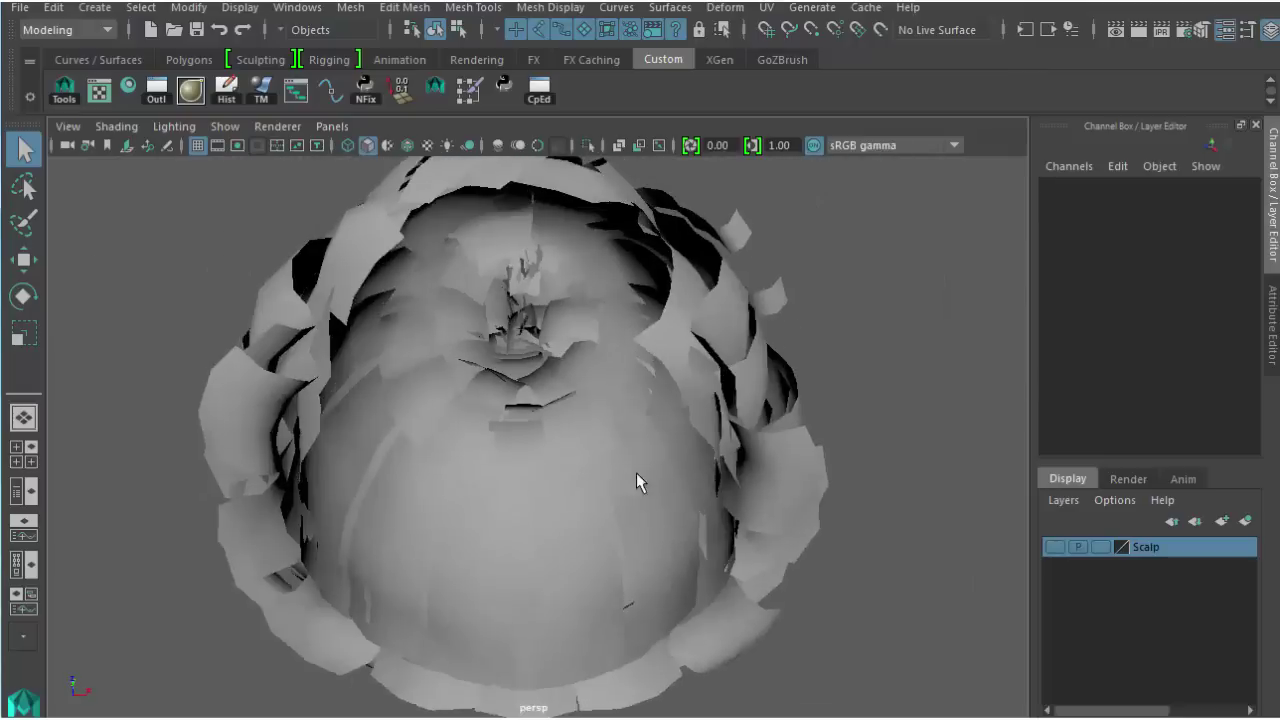
left_click_drag(636, 472, 375, 526, "alt")
right_click_drag(375, 526, 422, 489, "alt")
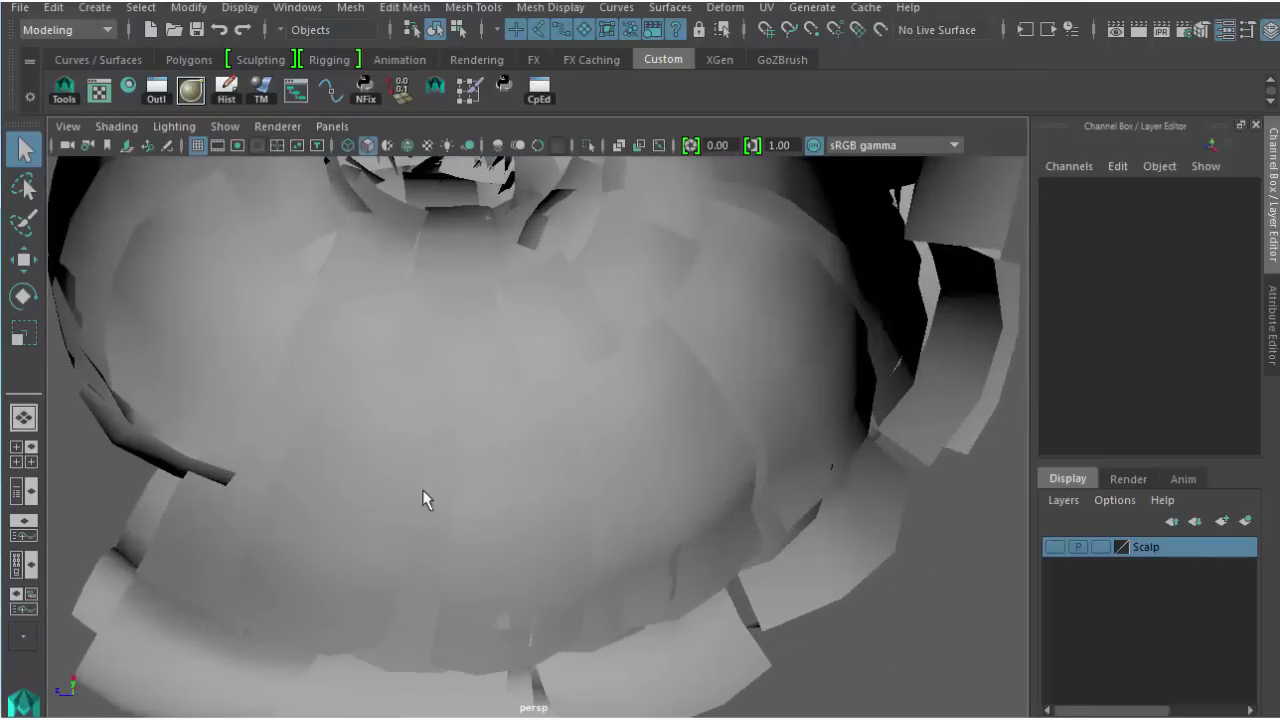
left_click(411, 476)
left_click_drag(411, 476, 508, 504, "alt")
left_click(519, 495, "shift")
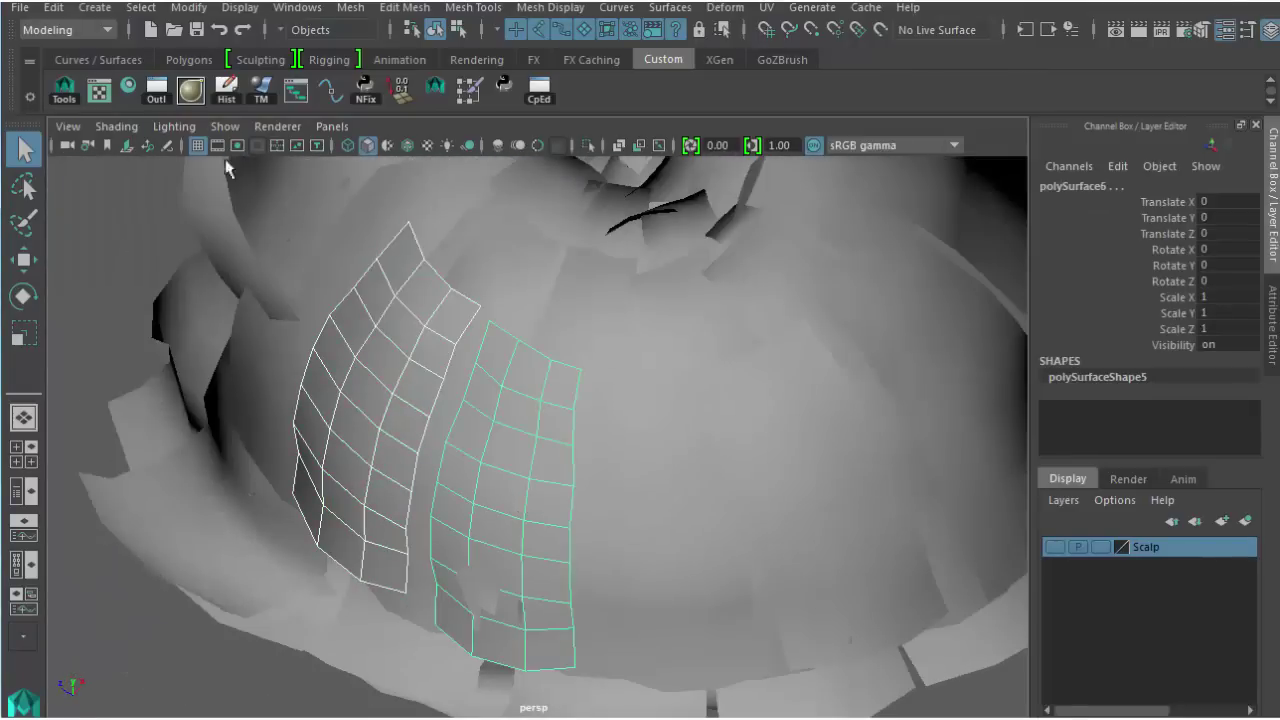
Turn on Wireframe on Shaded to show the edges of all hair strips
left_click(116, 127)
left_click(168, 326)
mouse_move(649, 508)
left_mouse_down("alt")
mouse_move(757, 463)
mouse_move(350, 401)
left_mouse_up("alt")
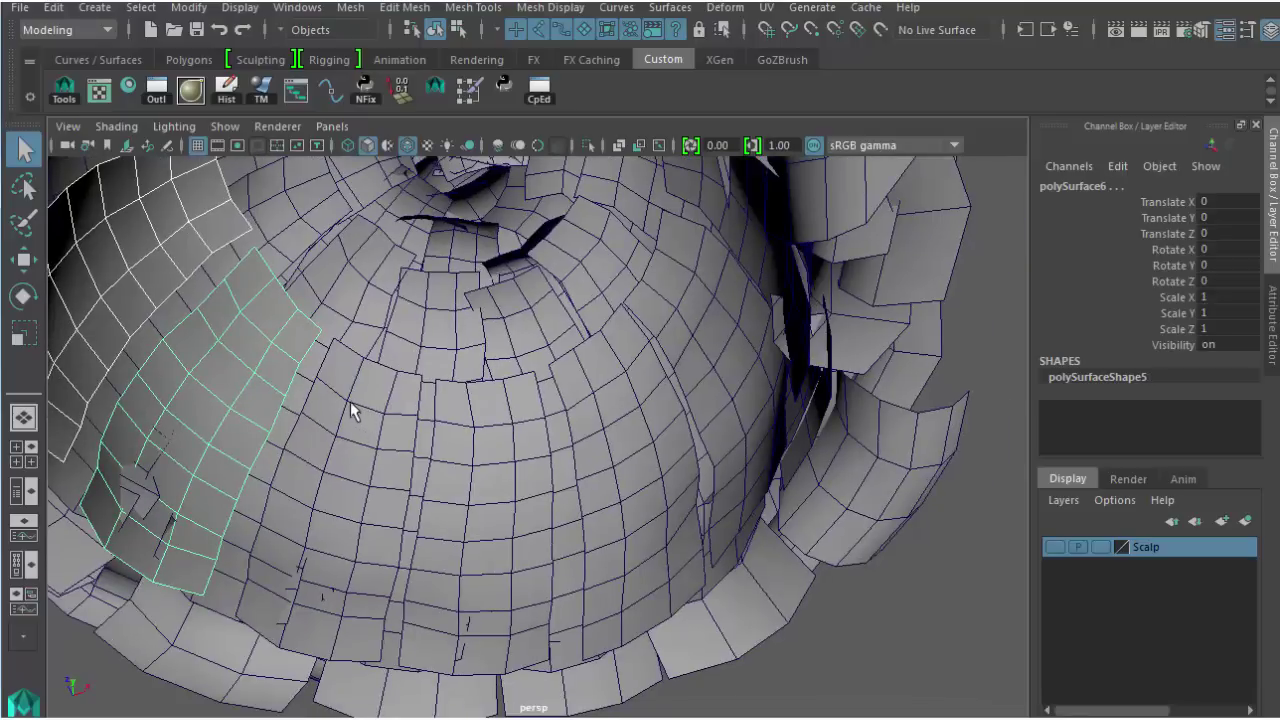
Add the remaining strips of the layer closest to the head to the selection and combine them into one mesh
left_click(350, 410, "shift")
left_click(467, 432, "shift")
left_click_drag(469, 434, 683, 332, "alt")
left_click(578, 420, "shift")
left_click(625, 400, "shift")
left_click(580, 417, "shift")
left_click(553, 461, "shift")
right_click_drag(683, 332, 509, 279, "alt")
left_click_drag(509, 279, 346, 309, "alt")
right_click_drag(346, 309, 430, 345, "alt")
left_click_drag(430, 345, 470, 355, "alt")
left_click(350, 7)
left_click(385, 77)
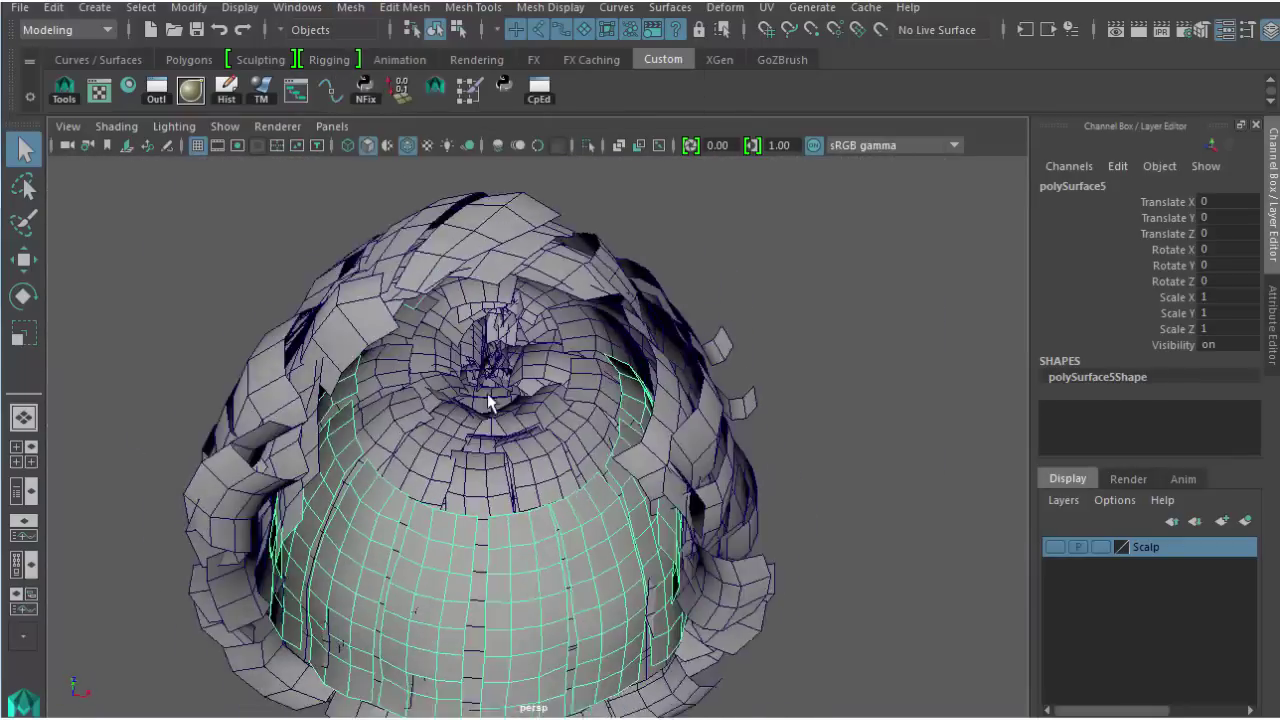
Open the Outliner and turn off the visibility of the combined innermost hair mesh
left_click_drag(490, 403, 530, 290, "alt")
left_click_drag(789, 448, 760, 441, "alt")
left_click(158, 93)
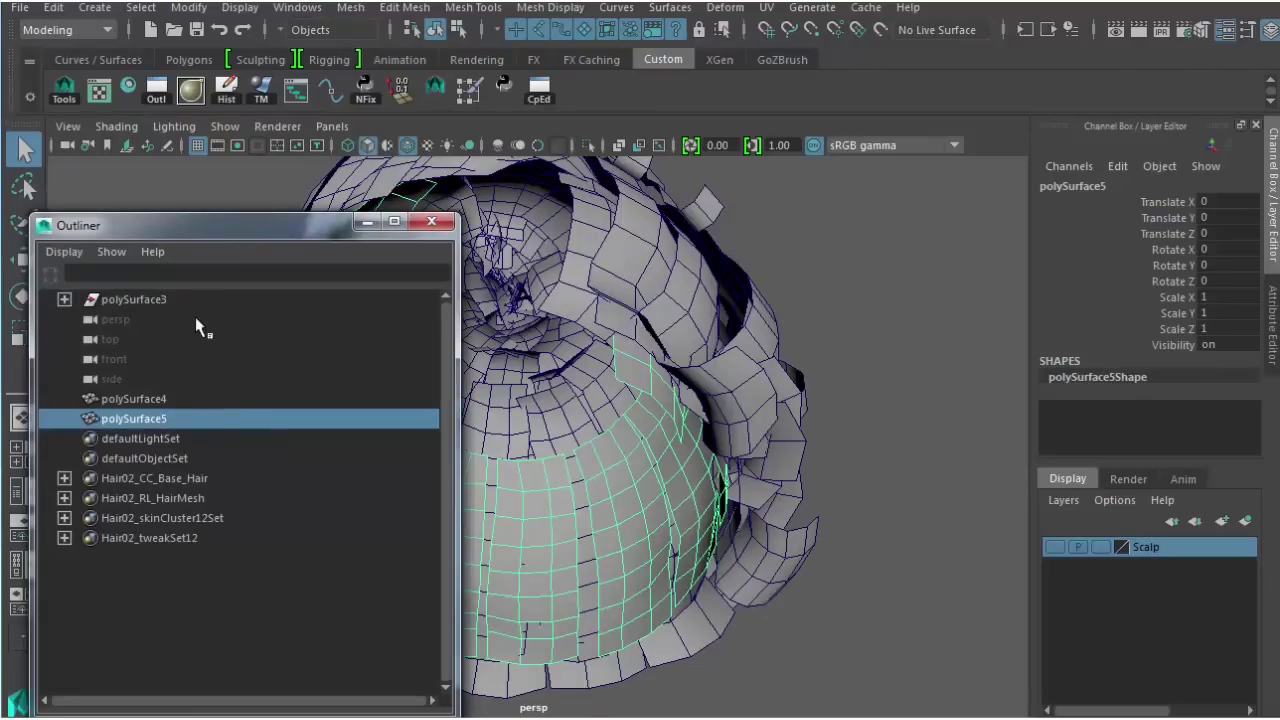
left_click(1225, 344)
type("0")
key("Return")
Select the newly exposed second layer of hair strips all around the head and combine them into one mesh
mouse_move(650, 385)
left_mouse_down("alt")
mouse_move(831, 357)
mouse_move(582, 448)
mouse_move(603, 392)
mouse_move(637, 372)
left_mouse_up("alt")
left_click(583, 449)
left_click(601, 393)
left_click(637, 372, "shift")
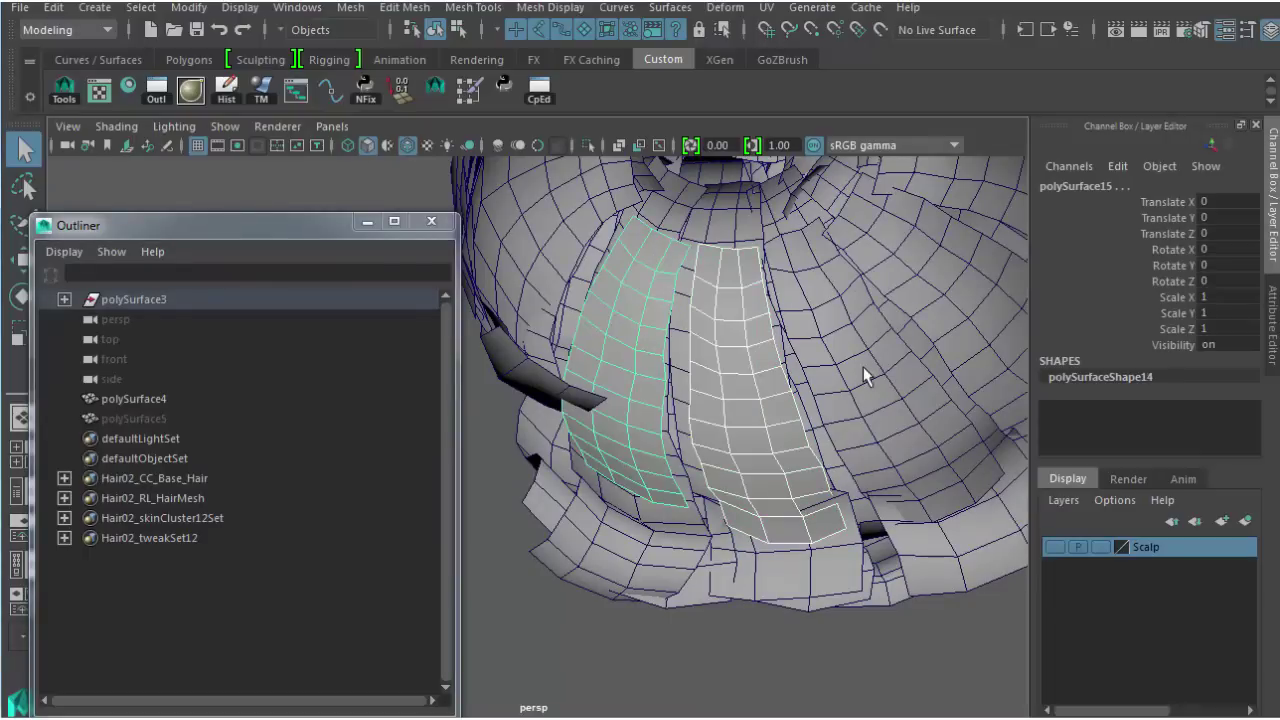
left_click(838, 371, "shift")
left_click_drag(838, 371, 632, 405, "alt")
left_click(683, 392, "shift")
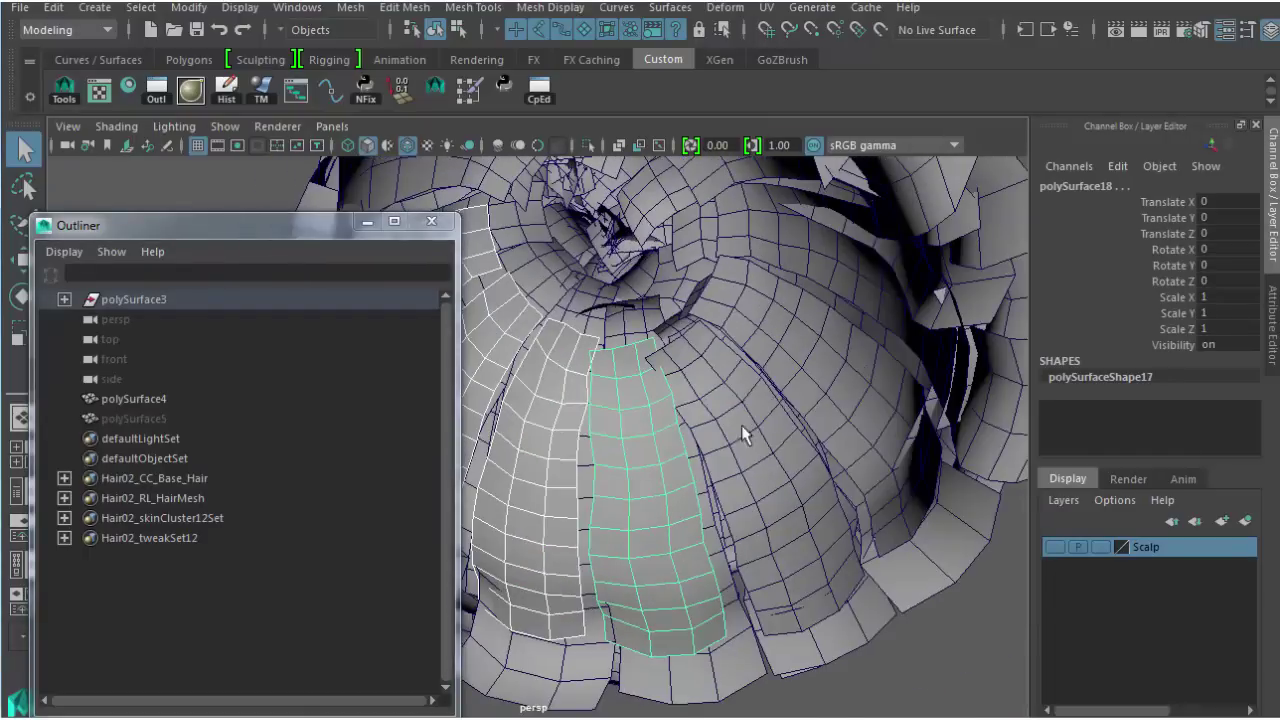
left_click(741, 425, "shift")
left_click_drag(737, 386, 693, 435, "alt")
left_click(599, 460, "shift")
left_click(617, 508, "shift")
left_click_drag(617, 508, 652, 432, "alt")
left_click(606, 402, "shift")
left_click(652, 432, "shift")
left_click_drag(660, 385, 707, 435, "alt")
left_click(677, 382, "shift")
left_click_drag(677, 382, 682, 343, "alt")
left_click(351, 7)
left_click(372, 54)
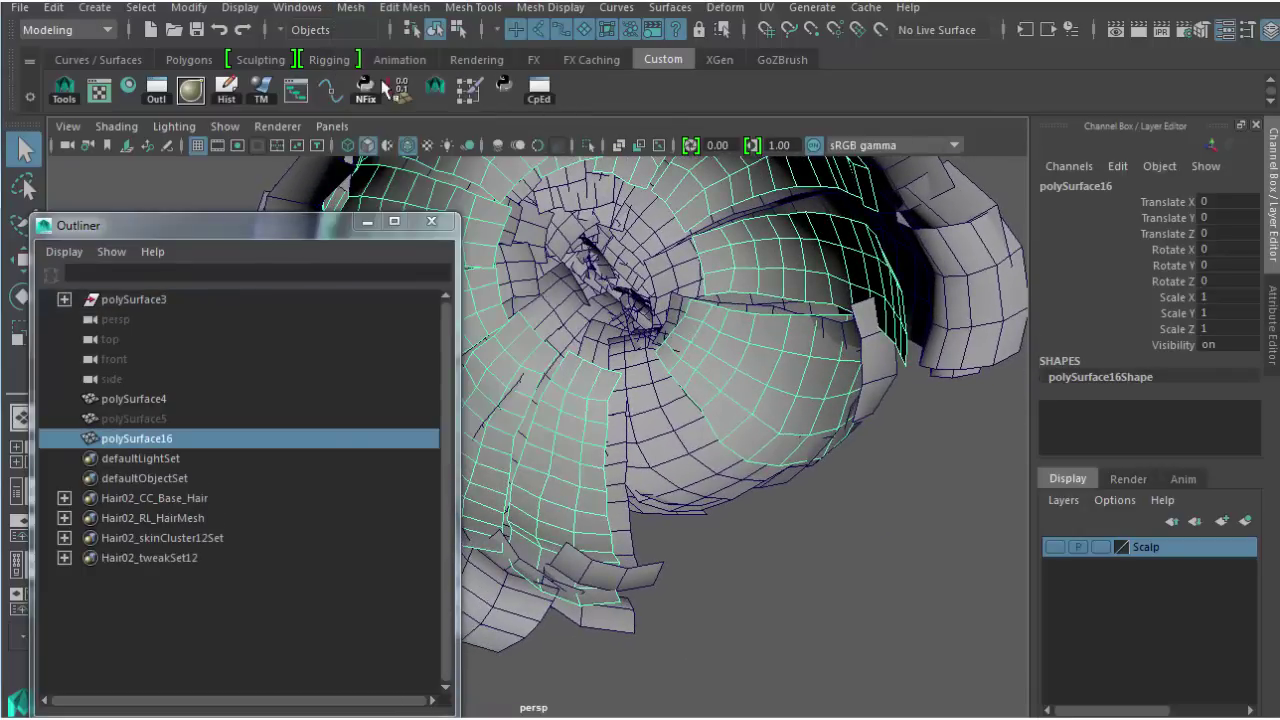
Turn off the visibility of the combined second-layer mesh and rename it layer02
left_click(1231, 343)
type("0")
key("Return")
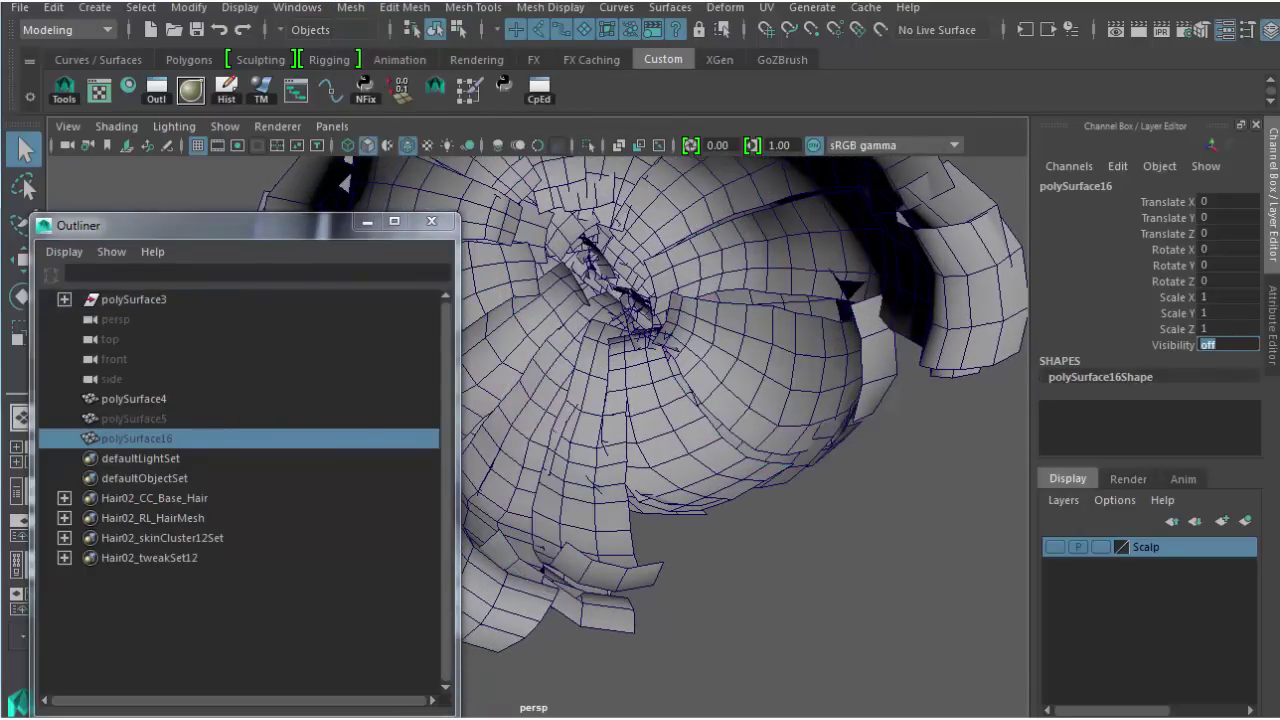
left_click_drag(740, 430, 890, 448, "alt")
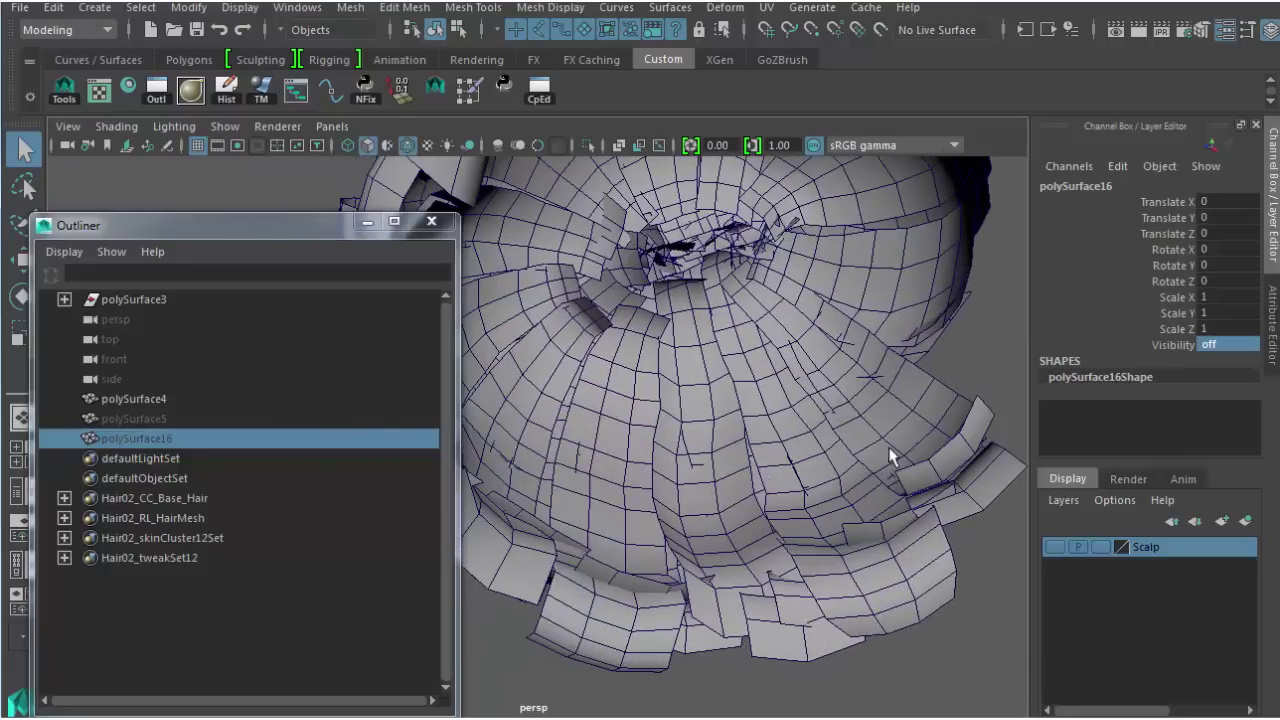
left_click(1128, 187)
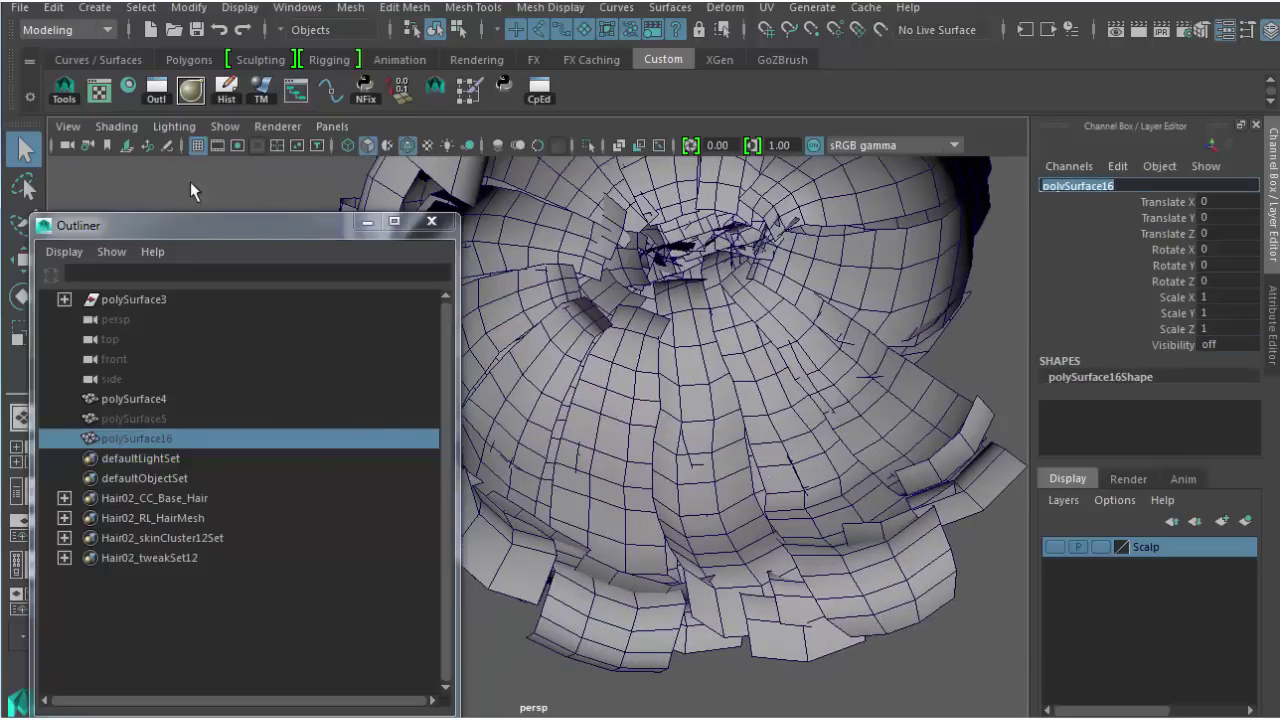
type("layer02")
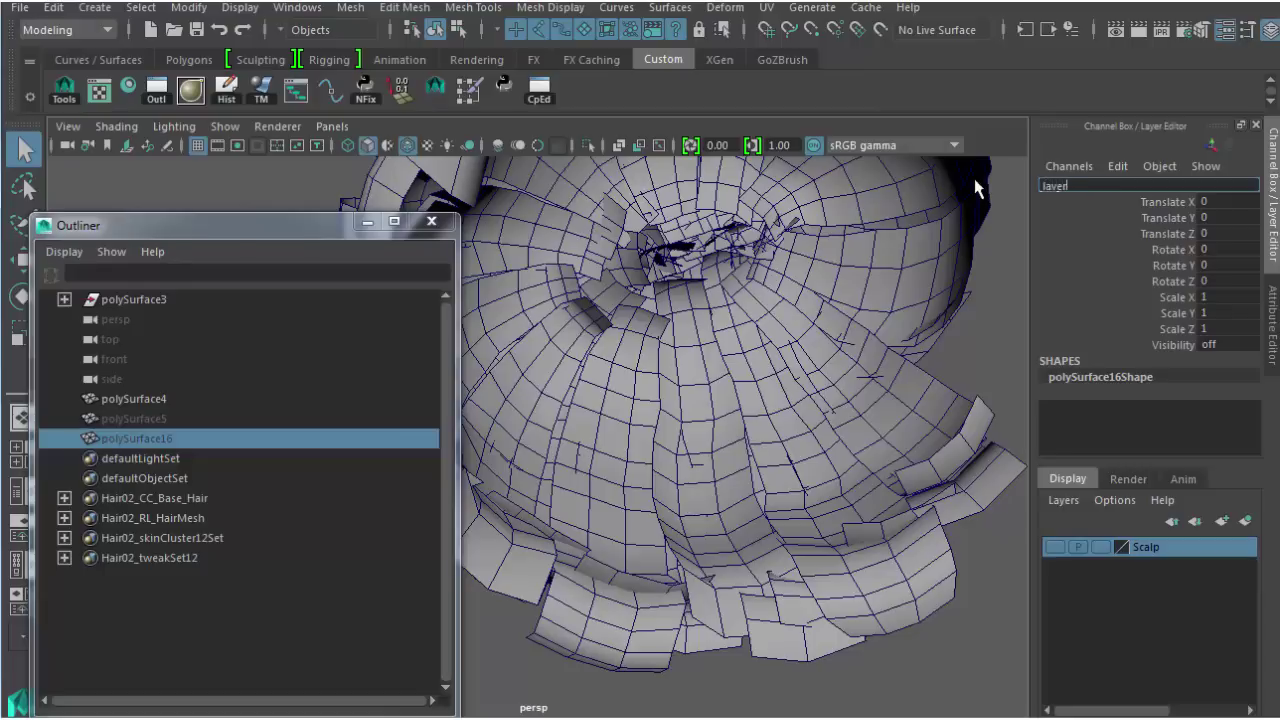
key("Return")
Rename the hidden innermost hair mesh, polySurface5, as layer01
left_click(330, 418)
left_click(1100, 185)
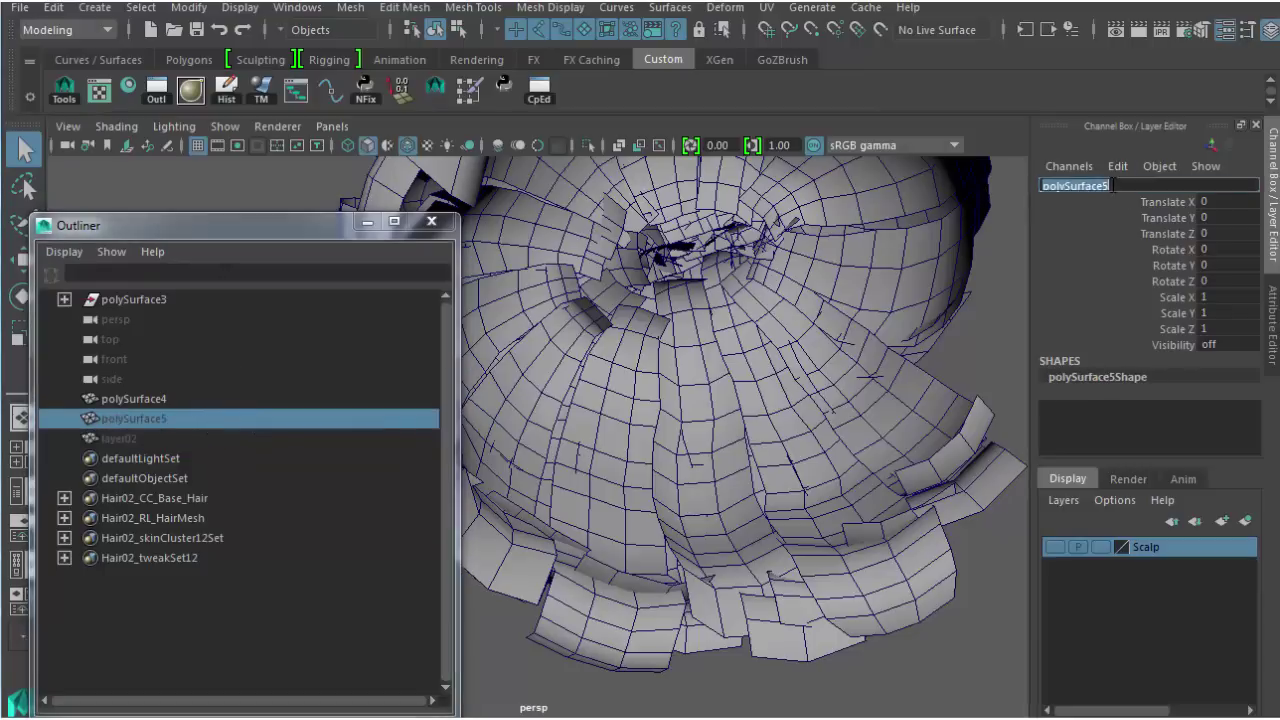
key("Return")
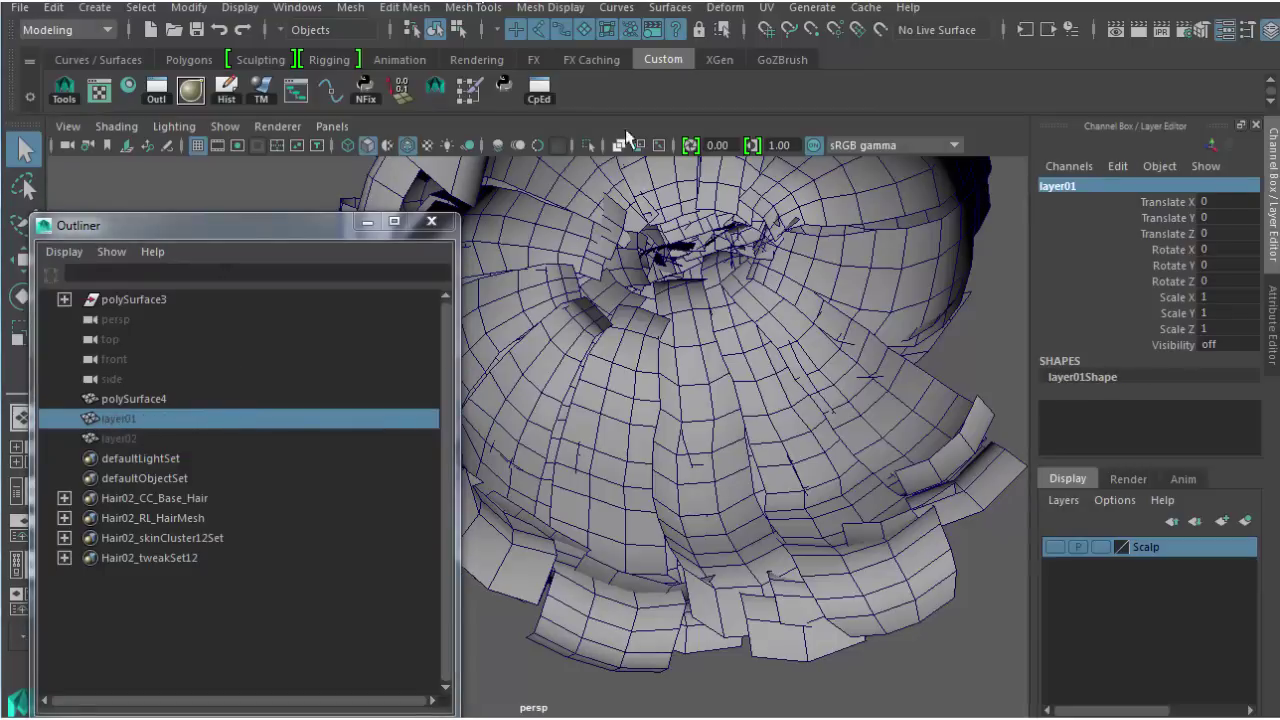
Select the third layer of hair strips all around the head and combine them into one mesh
left_click_drag(648, 500, 740, 398, "alt")
left_click(668, 420)
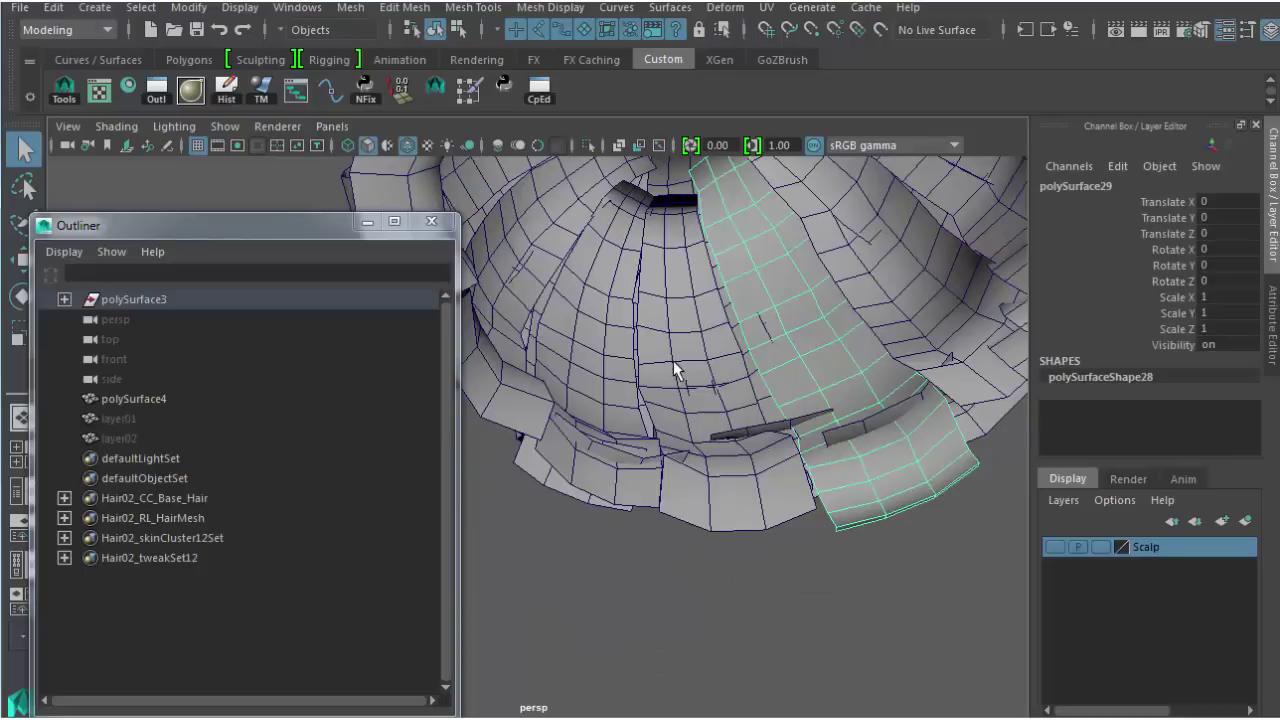
left_click_drag(677, 366, 727, 417, "alt")
left_click(775, 347, "shift")
left_click(720, 344, "shift")
left_click(677, 318, "shift")
left_click(754, 320, "shift")
left_click(766, 325, "shift")
left_click(686, 373, "shift")
left_click(788, 357, "shift")
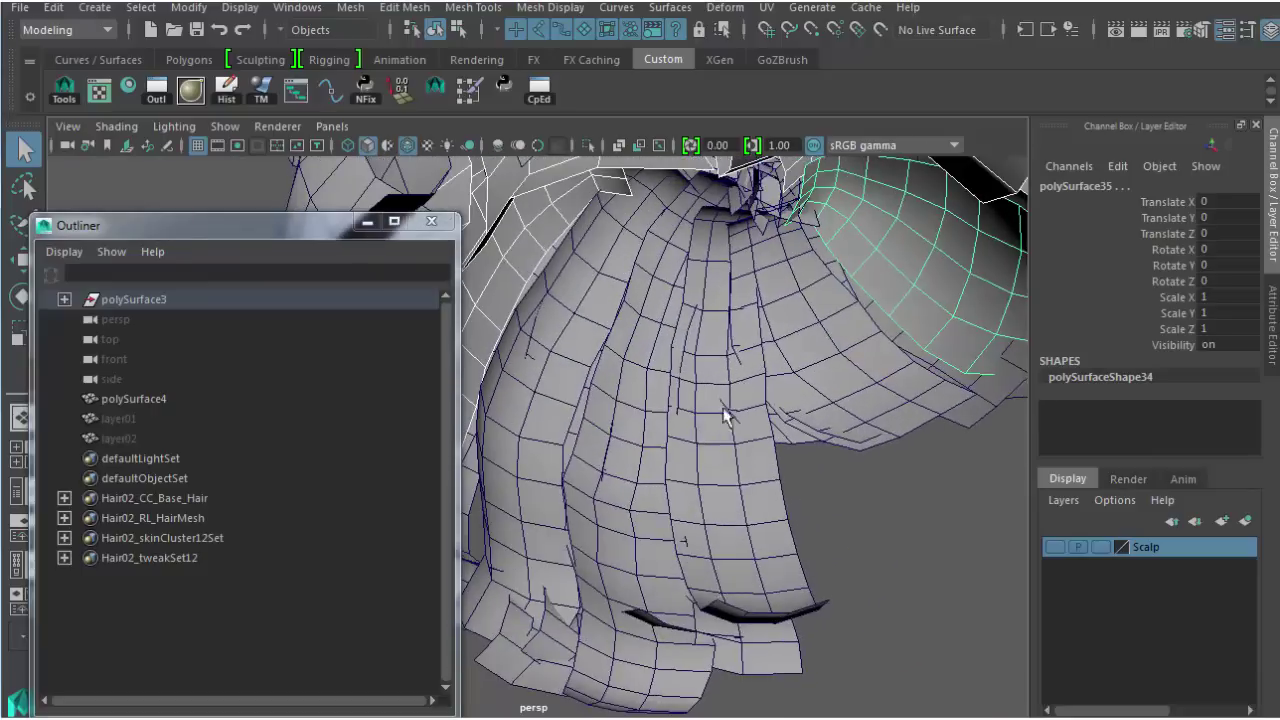
left_click(742, 472, "shift")
left_click_drag(742, 472, 795, 381, "alt")
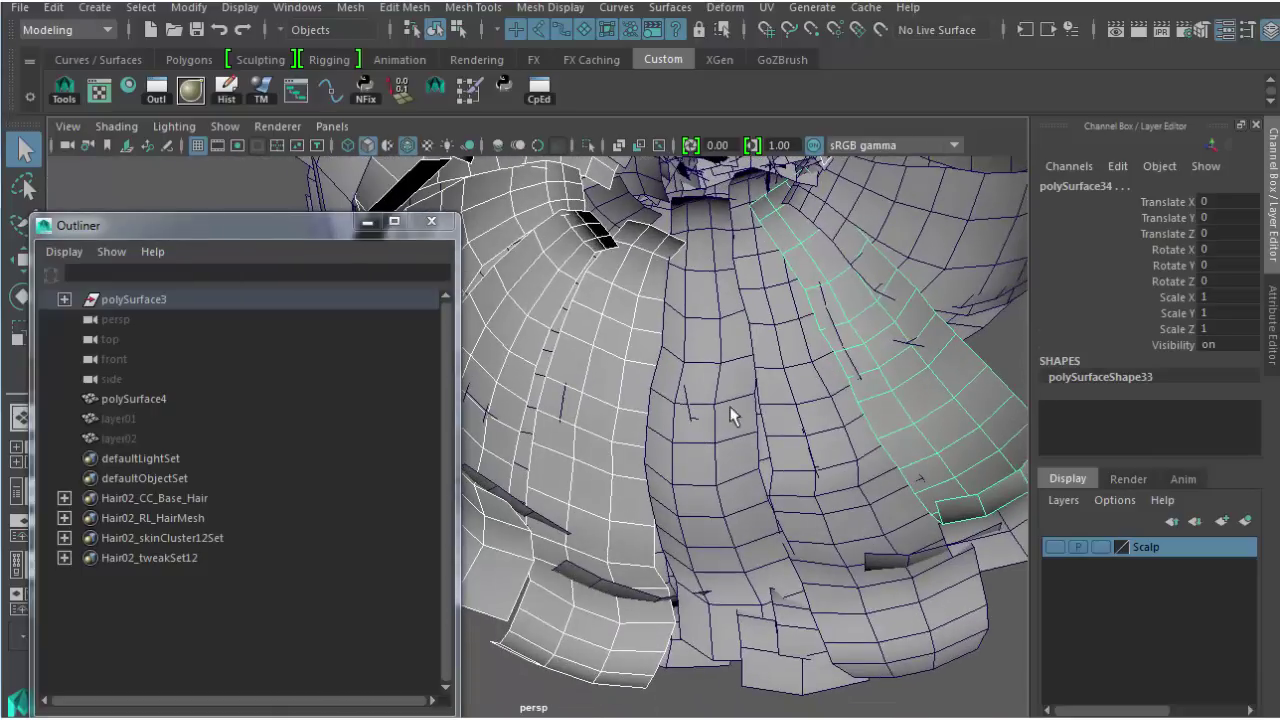
left_click(722, 410, "shift")
left_click_drag(765, 320, 655, 375, "alt")
right_click_drag(655, 375, 763, 334, "alt")
left_click(644, 422, "shift")
left_click_drag(672, 395, 707, 370, "alt")
left_click(350, 8)
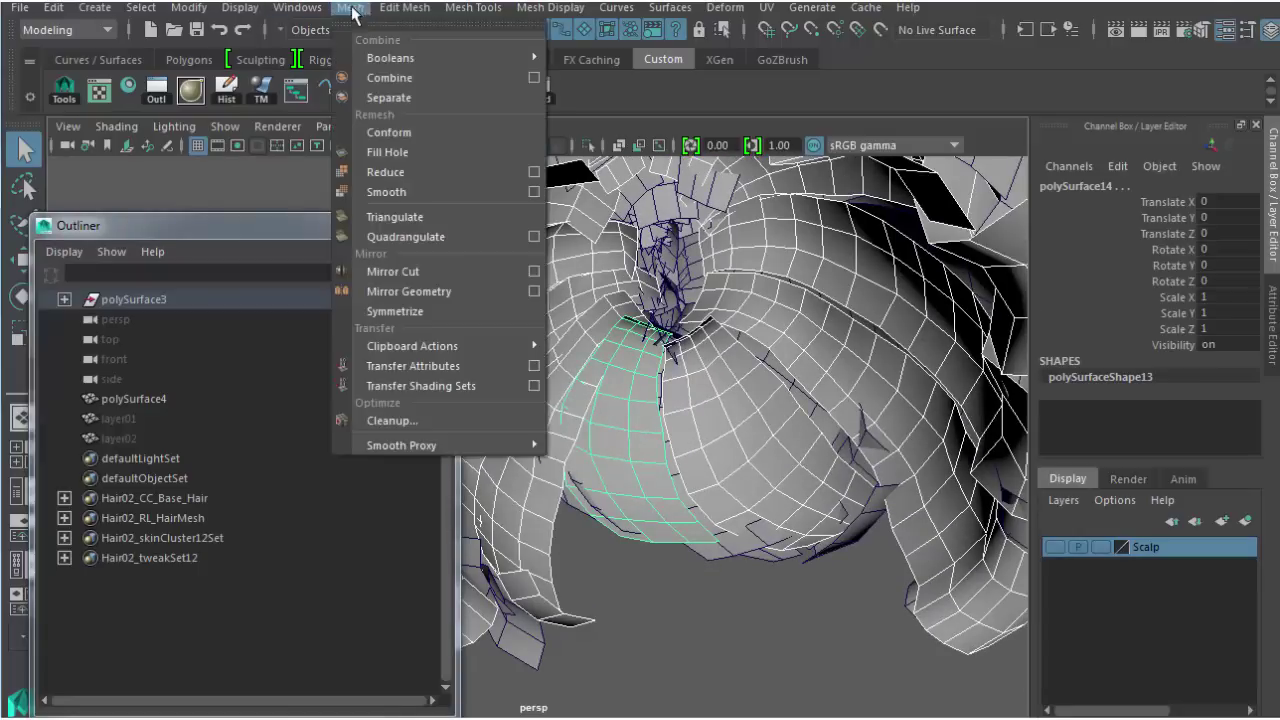
left_click(390, 77)
Turn off the visibility of the combined third-layer mesh and rename it layer03
double_click(1226, 345)
type("0")
key("Return")
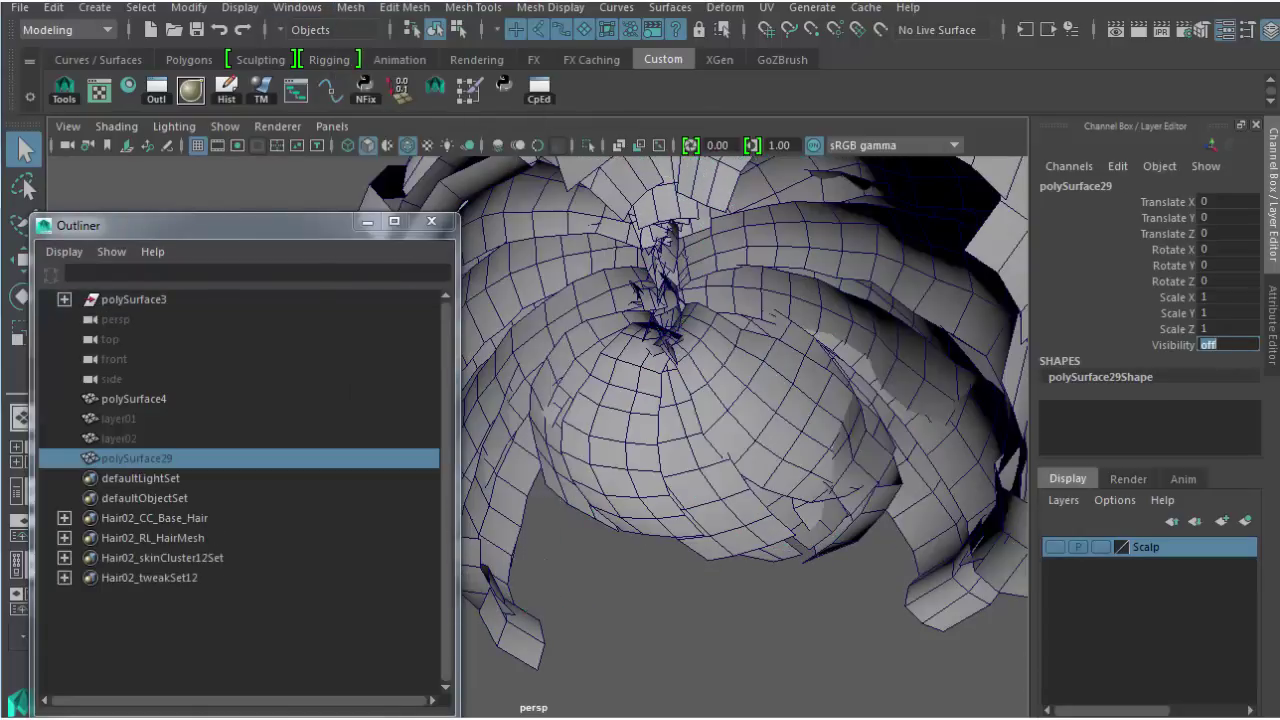
left_click(1150, 184)
type("layer")
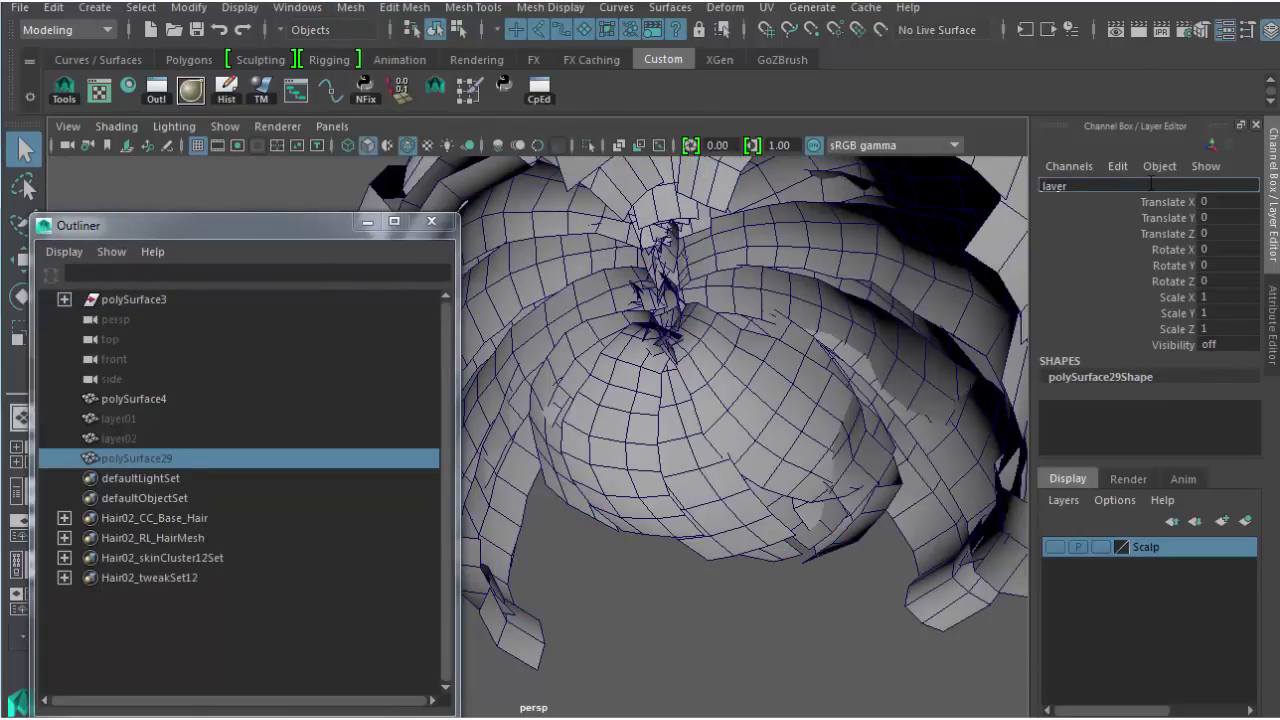
type("03")
key("Return")
Select the fourth layer of hair strips, now the innermost visible ones, and combine them into one mesh
left_click_drag(688, 263, 680, 343, "alt")
left_click(648, 398)
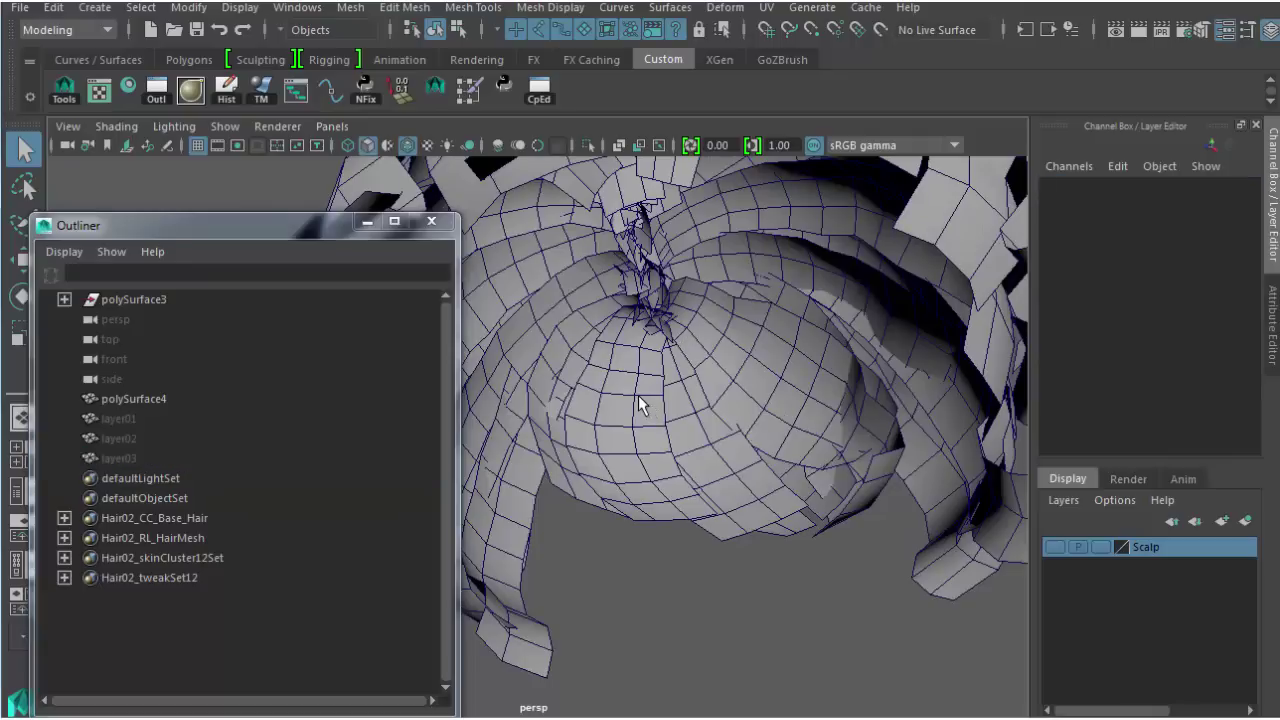
left_click_drag(607, 373, 737, 366, "alt")
left_click(680, 345)
left_click(737, 366)
left_click(655, 390)
left_click_drag(663, 391, 790, 368, "alt")
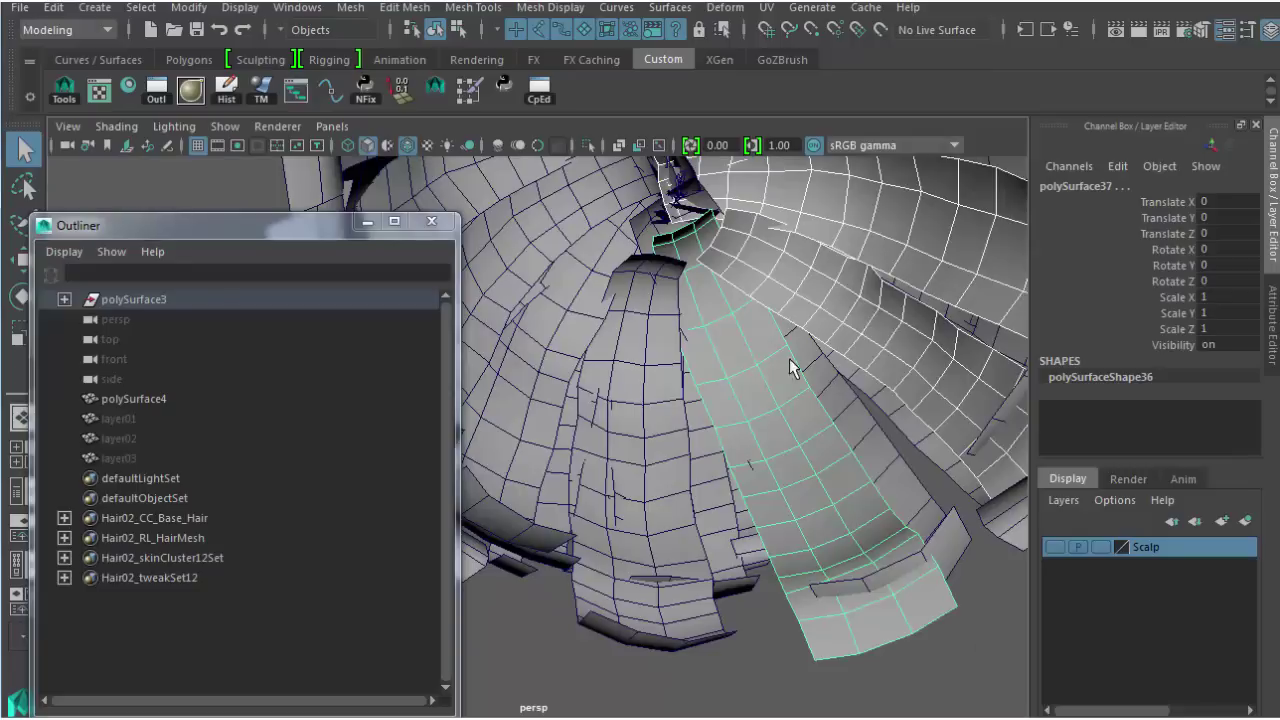
left_click(645, 408, "shift")
left_click_drag(645, 408, 685, 406, "alt")
left_click(761, 372, "shift")
left_click(655, 393)
left_click(588, 386, "shift")
left_click_drag(588, 386, 903, 364, "alt")
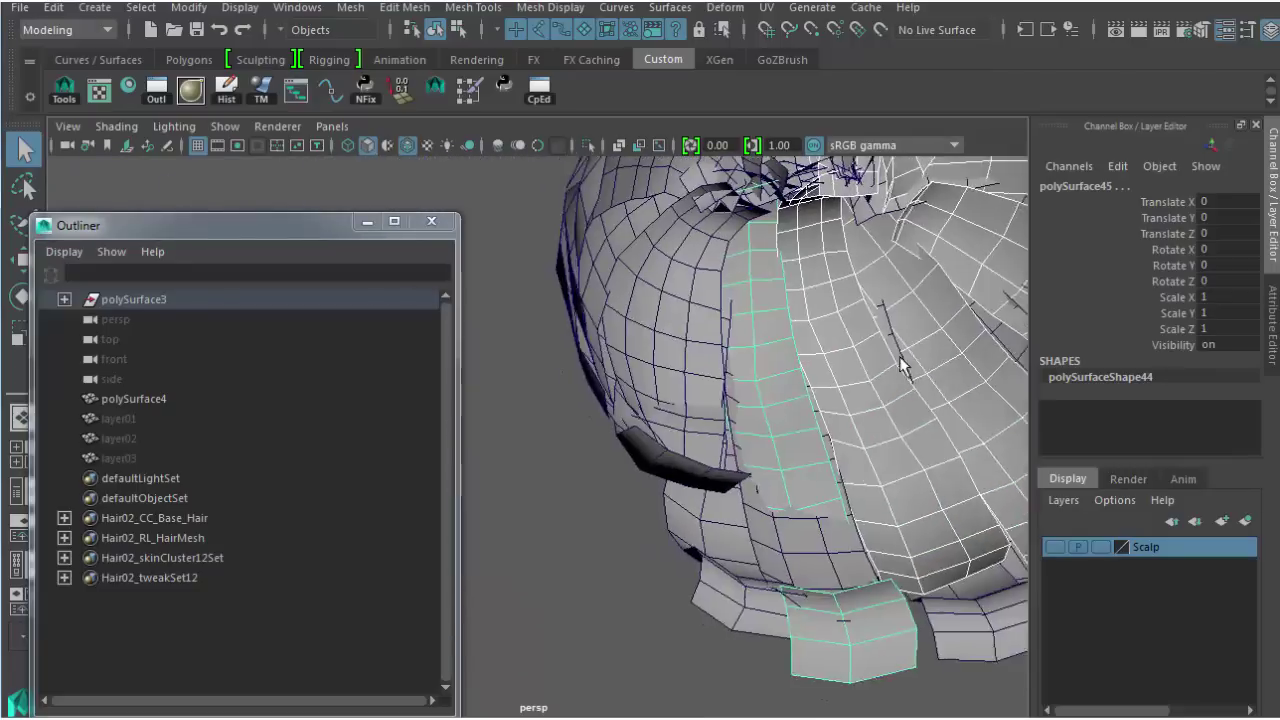
left_click_drag(672, 385, 709, 380, "alt")
left_click(710, 385)
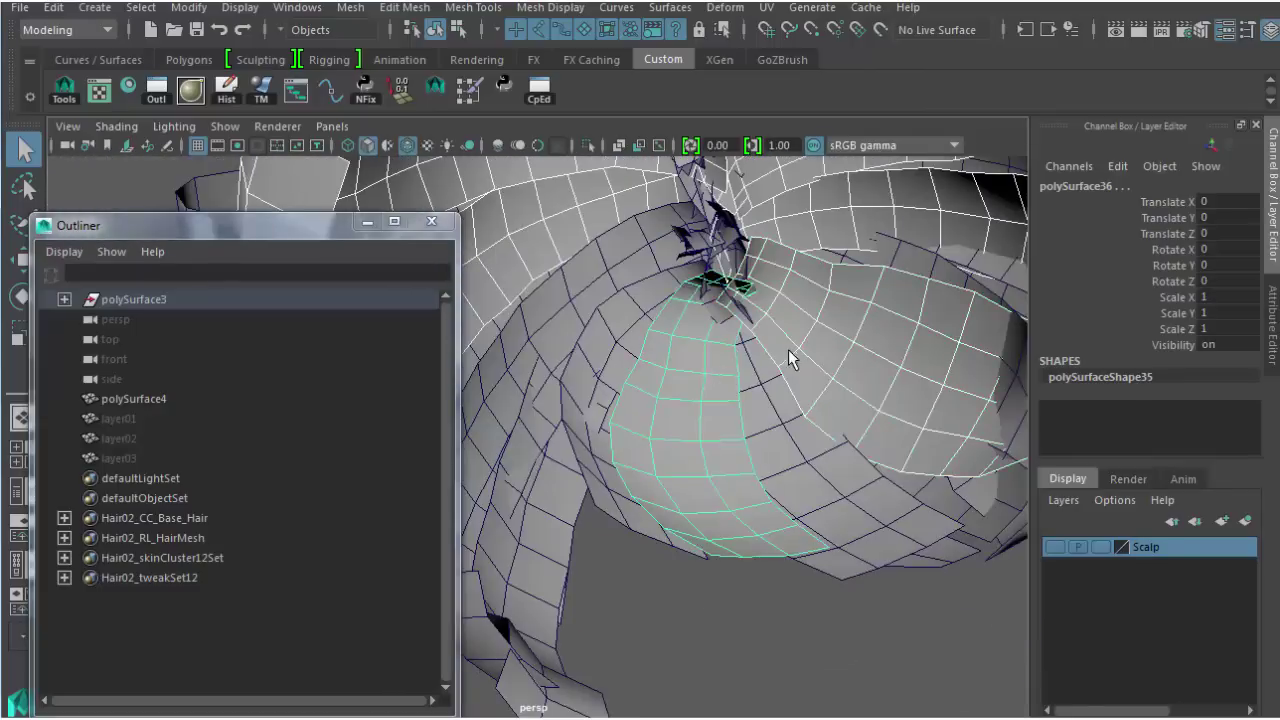
left_click_drag(789, 358, 694, 383, "alt")
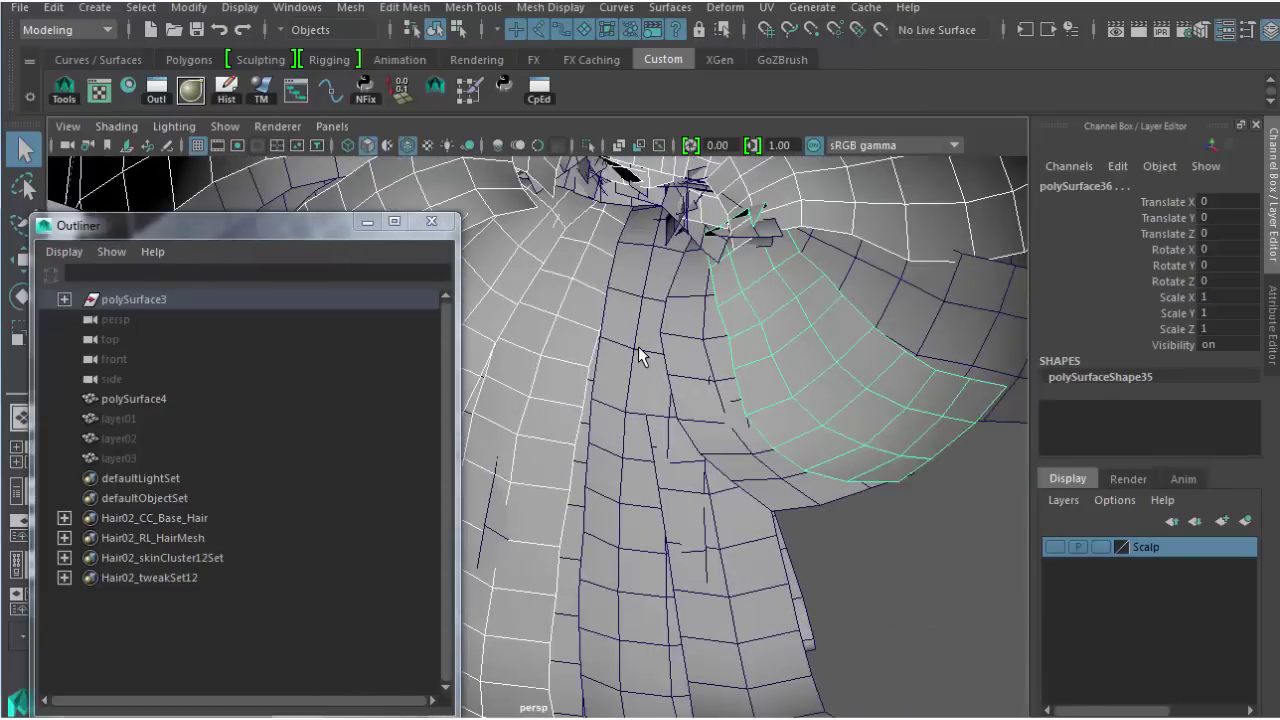
left_click(640, 357)
left_click_drag(743, 323, 715, 300, "alt")
left_click(352, 9)
left_click(398, 79)
Turn off the visibility of the combined fourth-layer mesh and rename it layer04
left_click(1225, 344)
type("0")
key("Return")
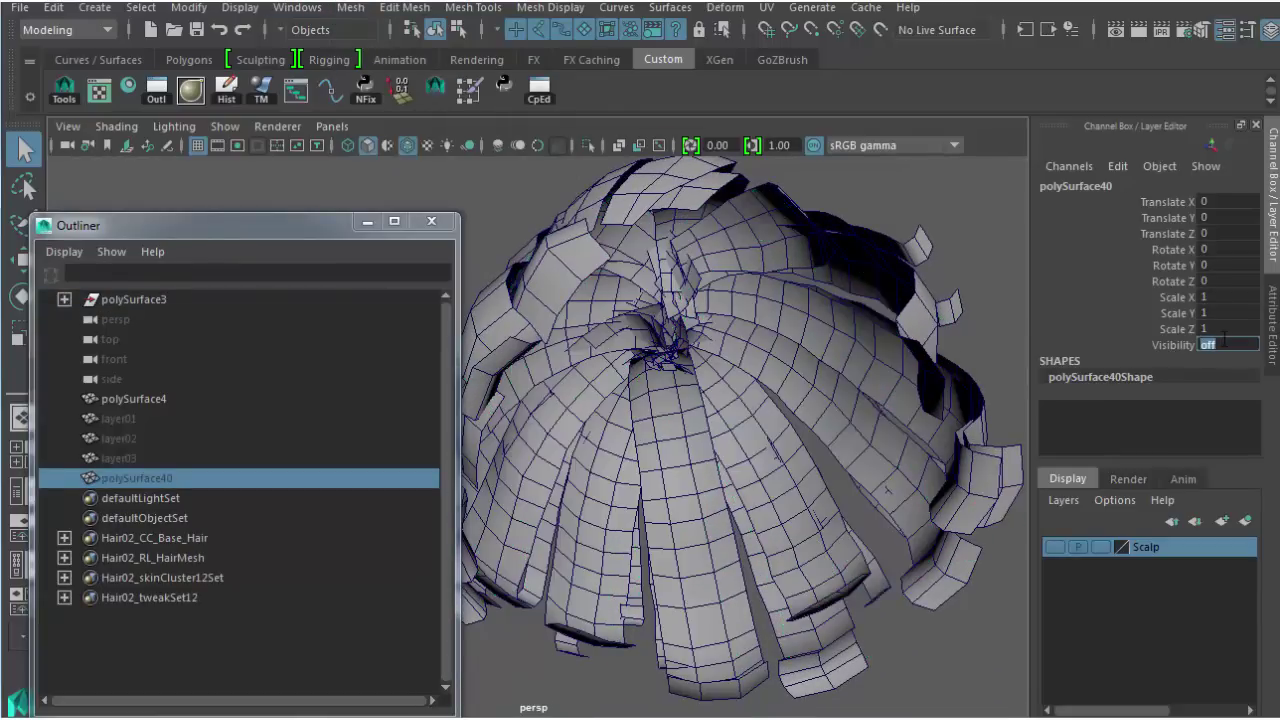
double_click(1142, 185)
type("layer")
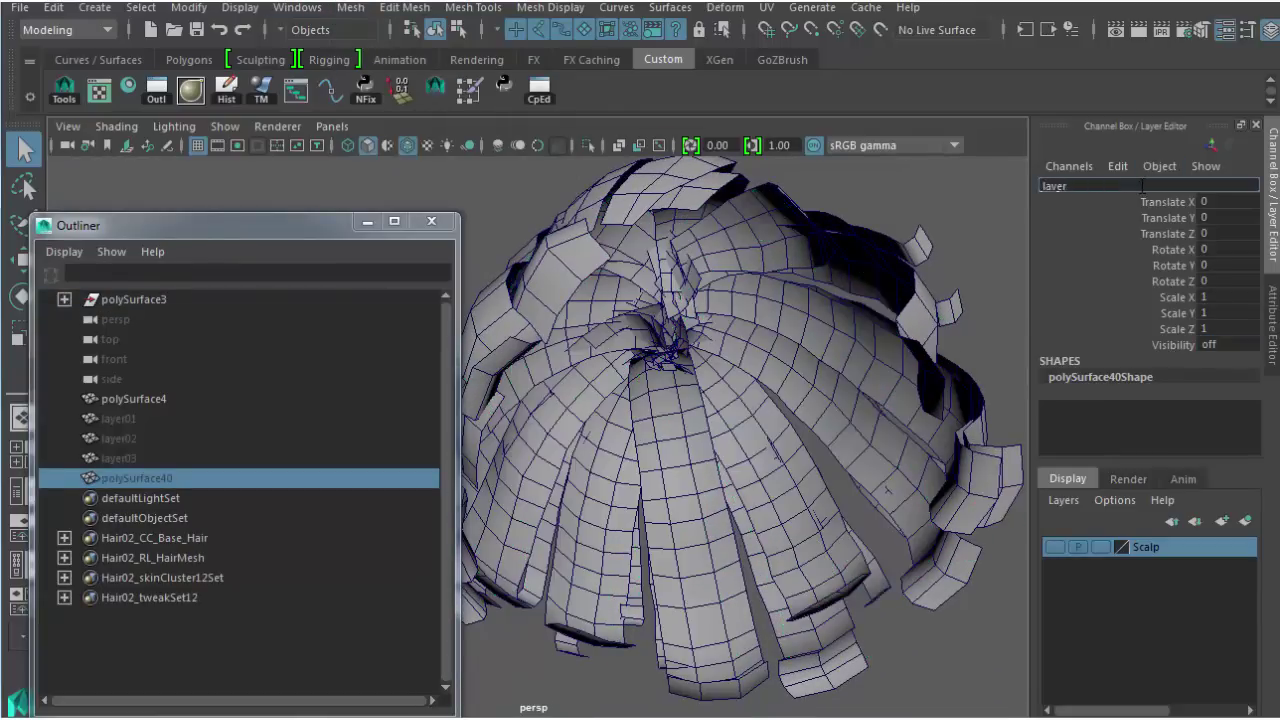
type("04")
key("Return")
Select the fifth layer of hair strips around the crown and combine them into one mesh
left_click_drag(750, 205, 727, 385, "alt")
left_click(724, 400)
left_click_drag(652, 410, 809, 343, "alt")
left_click(760, 396, "shift")
left_click(711, 351)
left_click(761, 413)
left_click(848, 356)
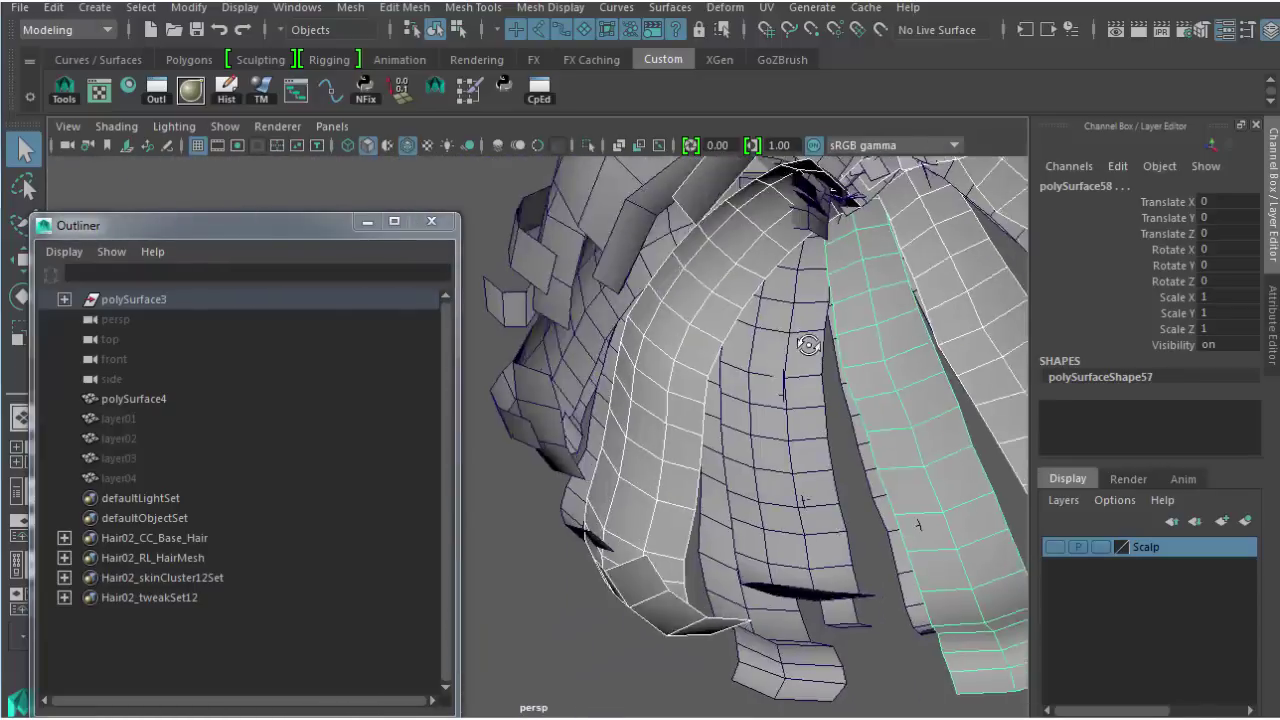
right_click_drag(809, 343, 791, 363, "alt")
left_click_drag(791, 363, 632, 225, "alt")
middle_click_drag(632, 225, 626, 243, "alt")
mouse_move(626, 243)
left_mouse_down("alt")
mouse_move(700, 290)
mouse_move(658, 318)
mouse_move(621, 262)
left_mouse_up("alt")
left_click(651, 328)
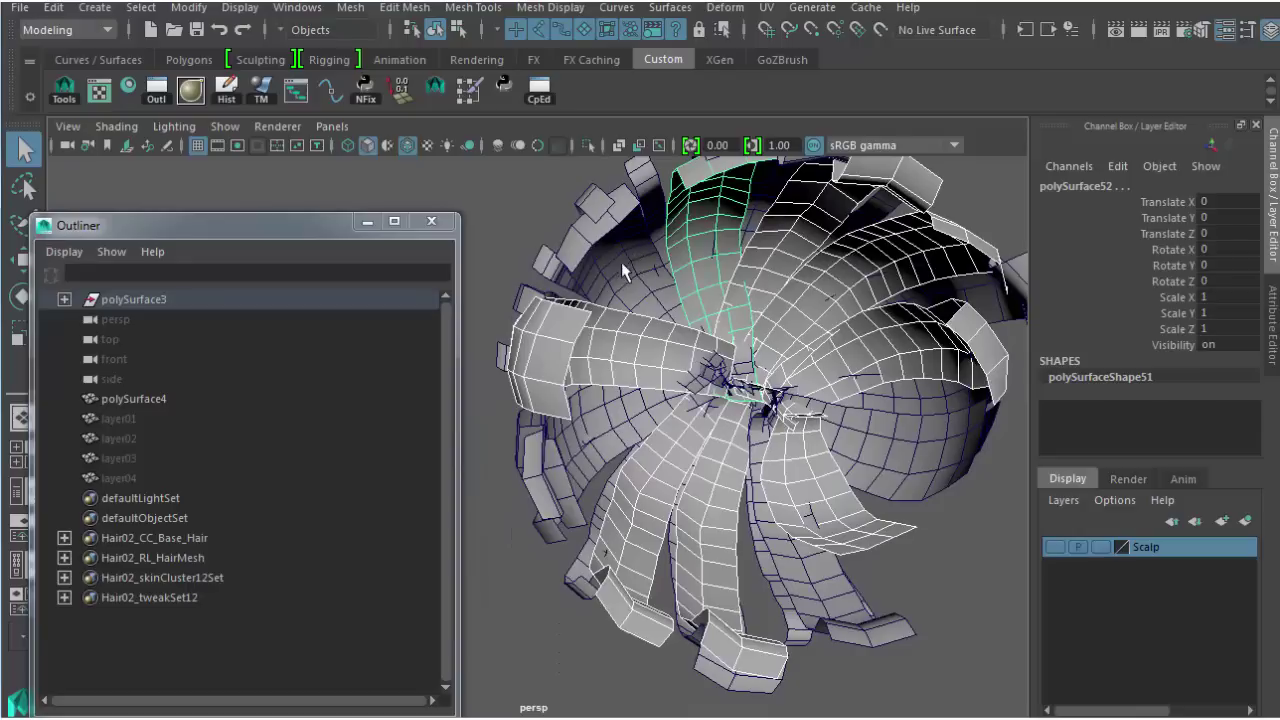
left_click(350, 7)
left_click(388, 79)
Turn off the visibility of the combined fifth-layer mesh and rename it layer05
left_click(1210, 345)
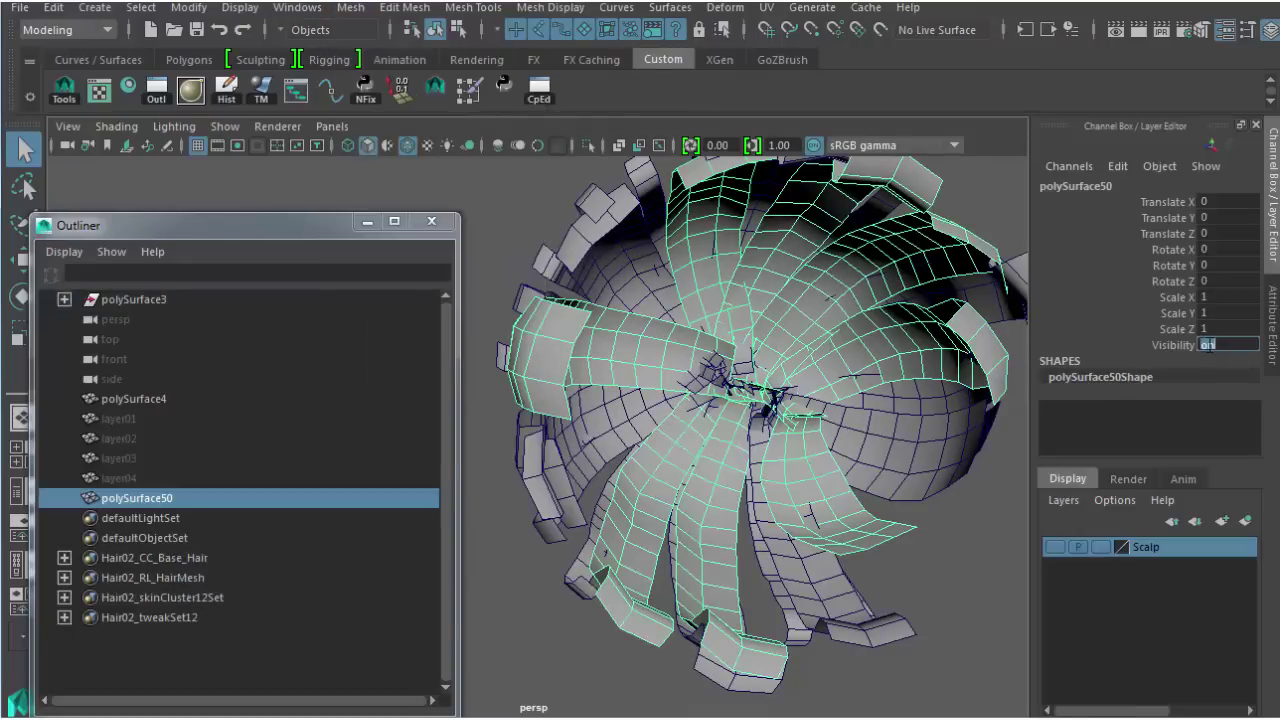
type("0")
key("Return")
left_click(1162, 186)
type("layer")
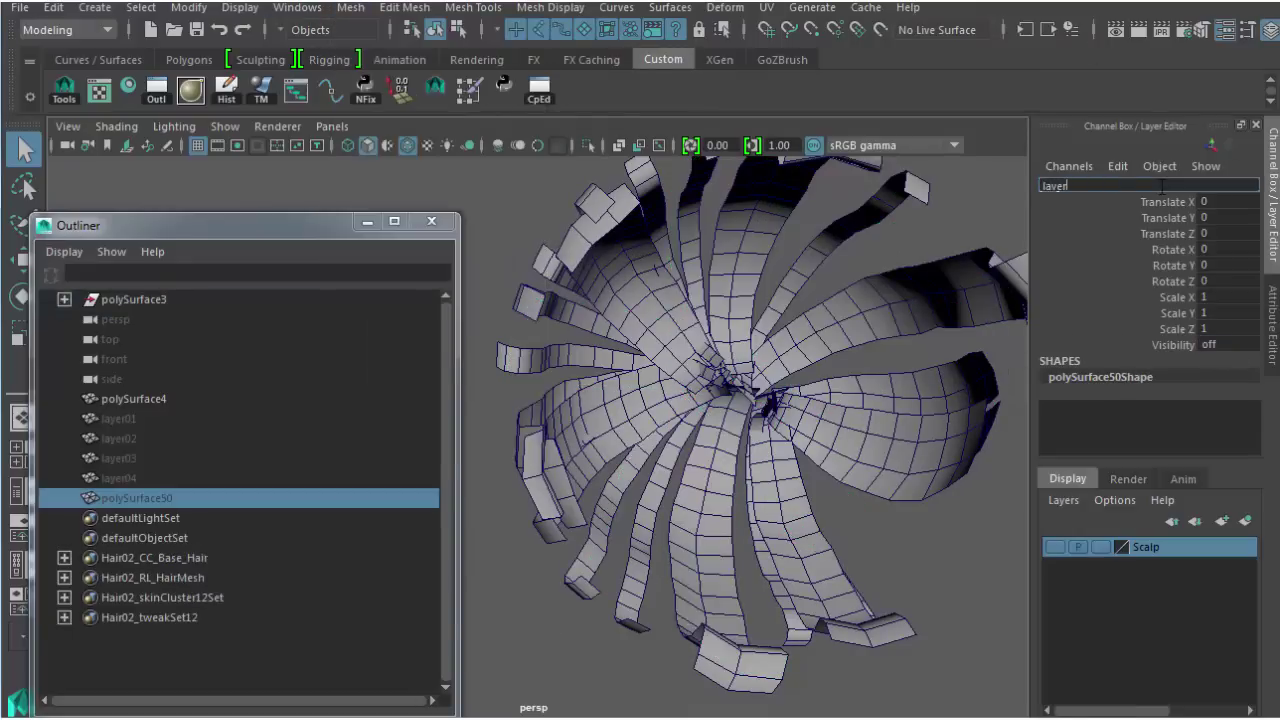
key("Return")
Select the sixth layer of hair strips, leaving out the narrow outer ones, and combine them into one mesh
left_click_drag(767, 272, 731, 438, "alt")
left_click(737, 451)
left_click(806, 432, "shift")
left_click(672, 410)
left_click(672, 488)
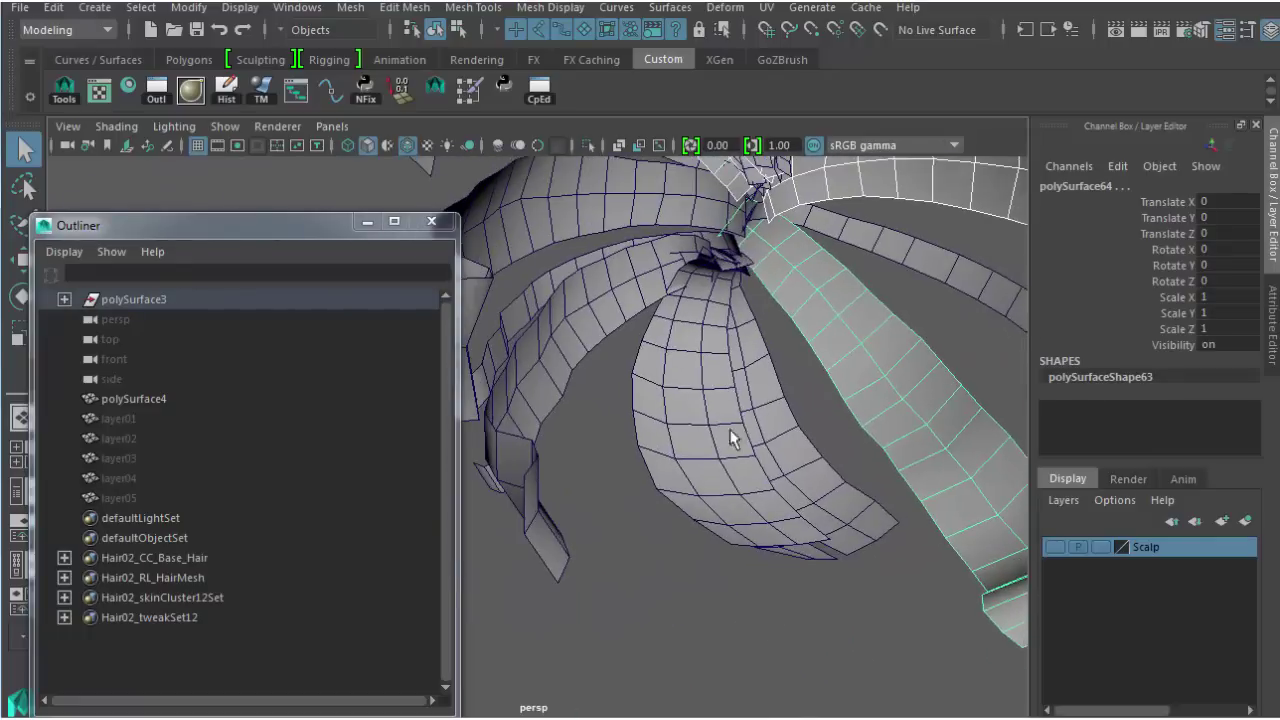
left_click(707, 398)
left_click_drag(766, 371, 760, 375, "alt")
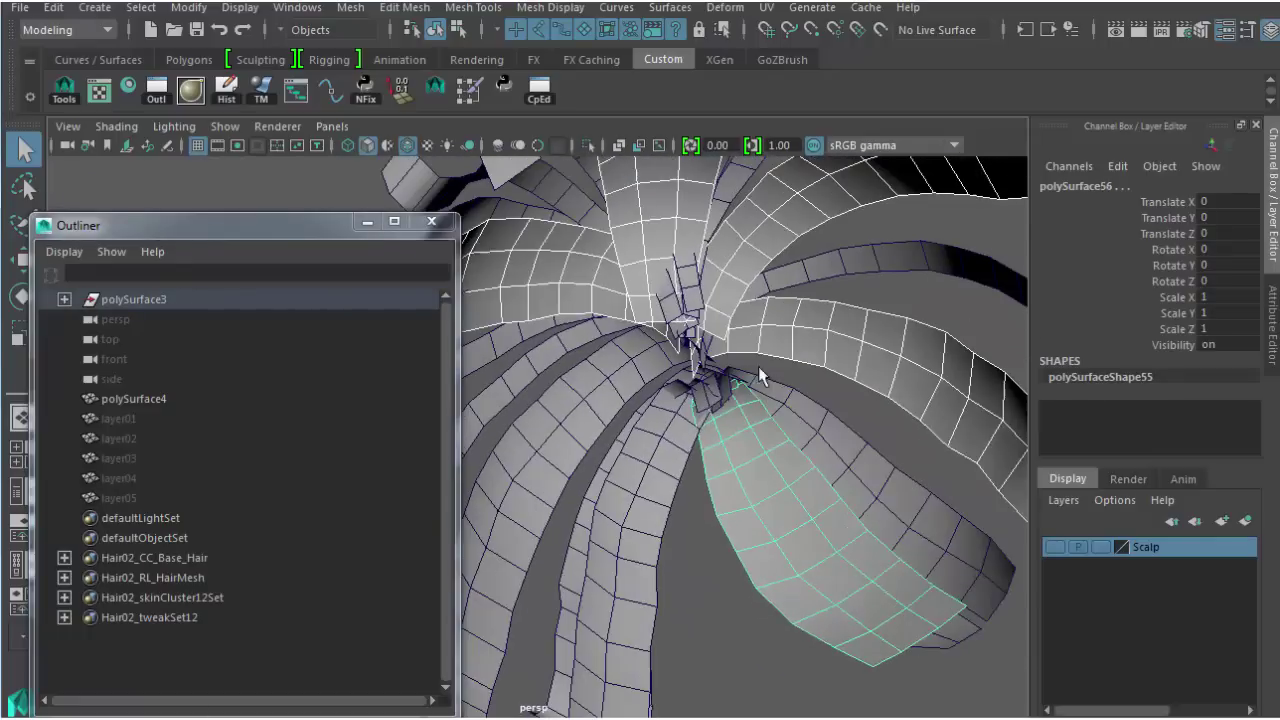
left_click(651, 474)
left_click_drag(653, 464, 770, 420, "alt")
left_click(716, 440)
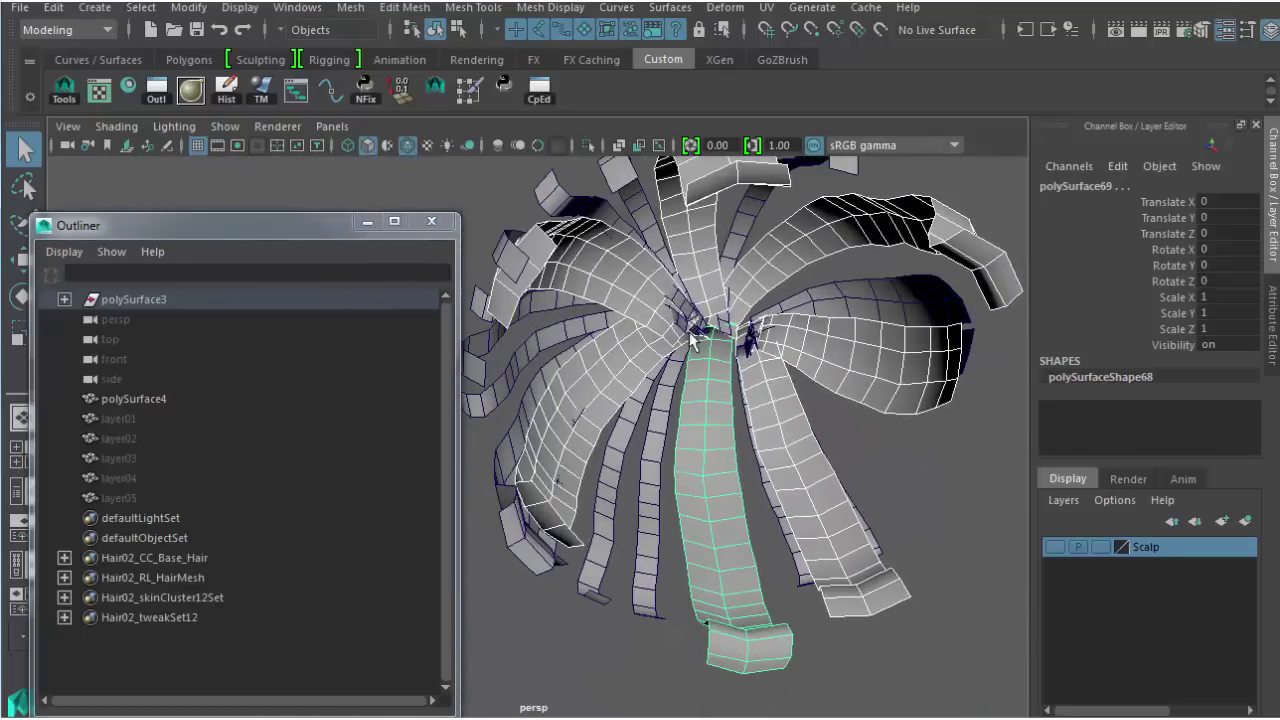
left_click(350, 7)
left_click(385, 74)
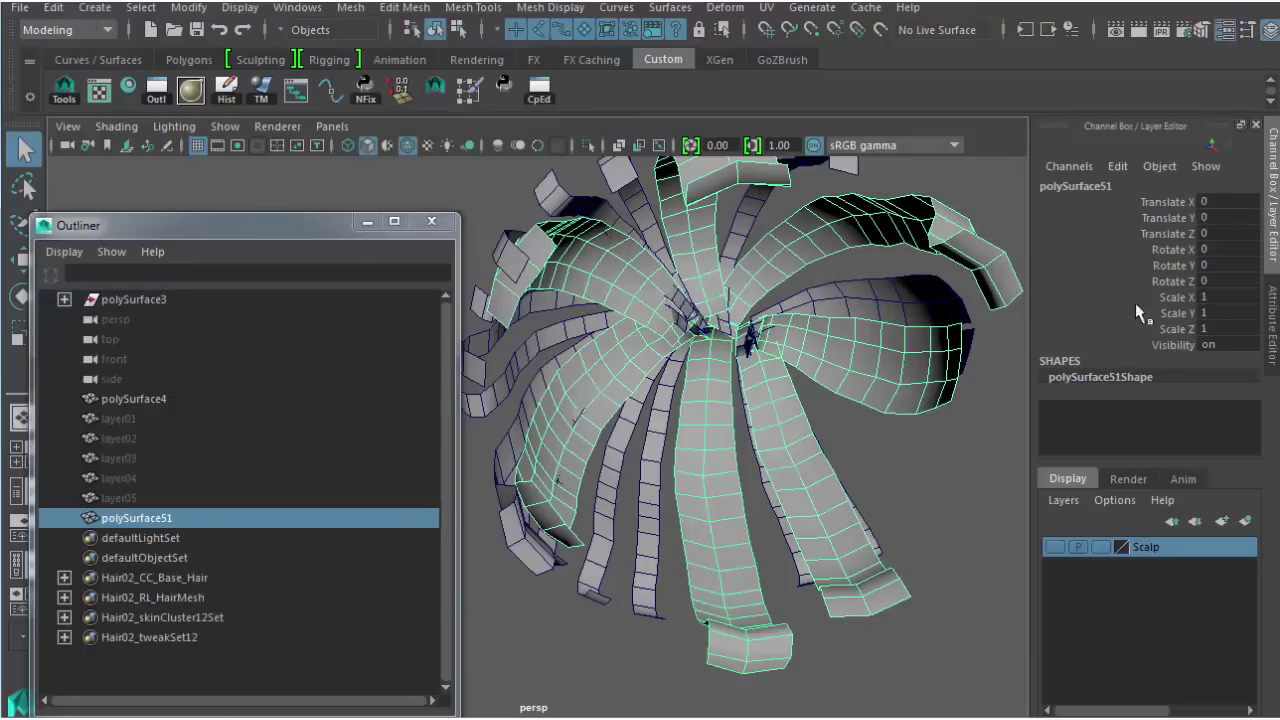
Rename the combined sixth-layer mesh as layer06 and turn off its visibility
left_click(1140, 186)
key("BackSpace")
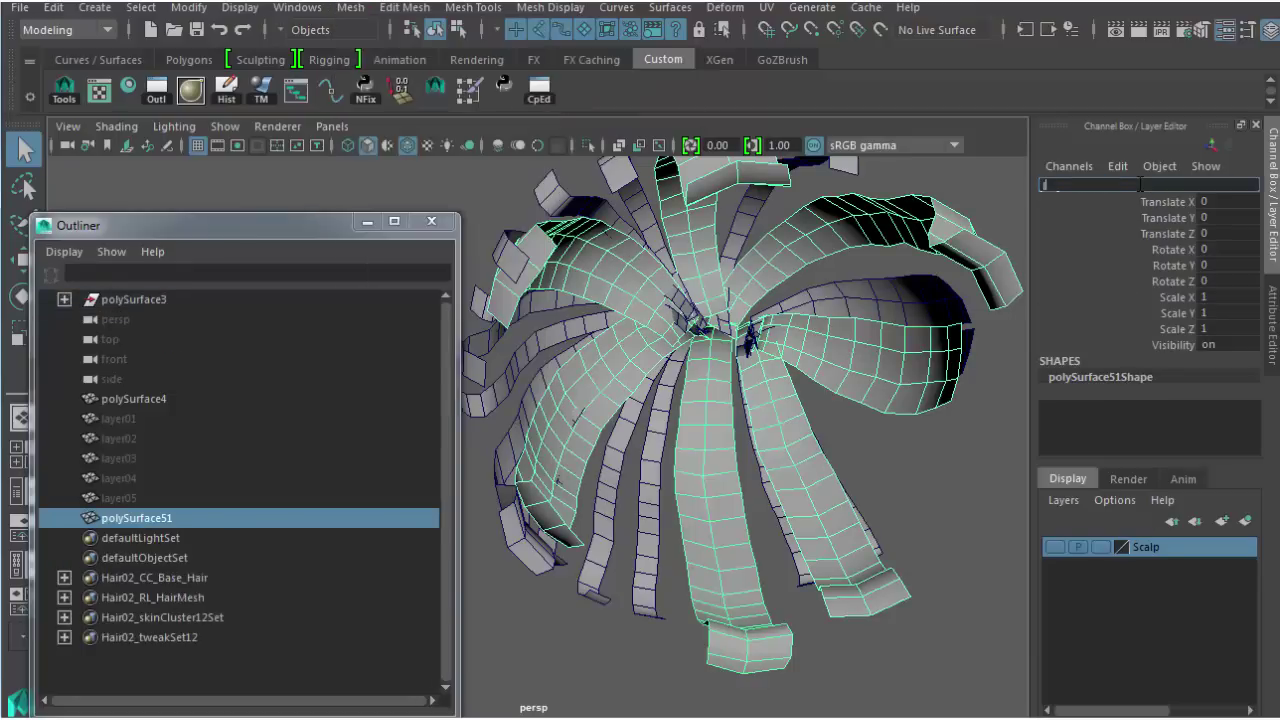
type("layer06")
key("Return")
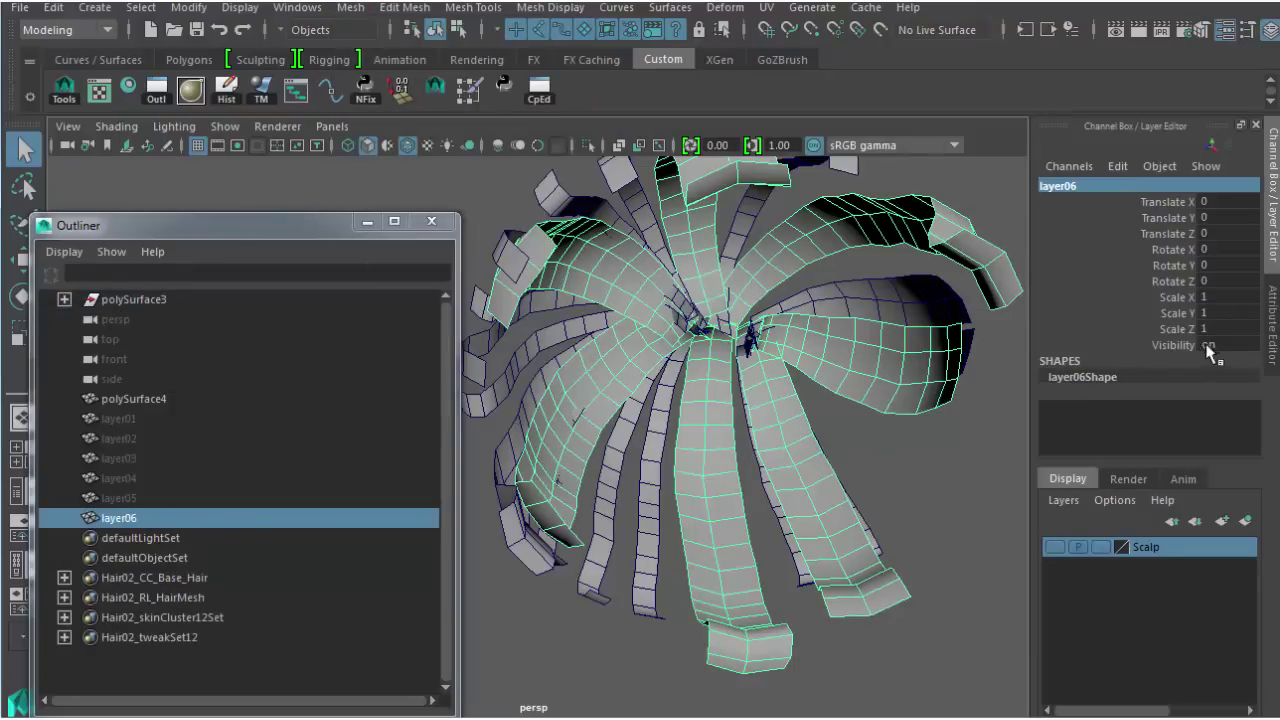
left_click(1210, 346)
type("0")
key("Return")
left_click_drag(720, 376, 790, 377, "alt")
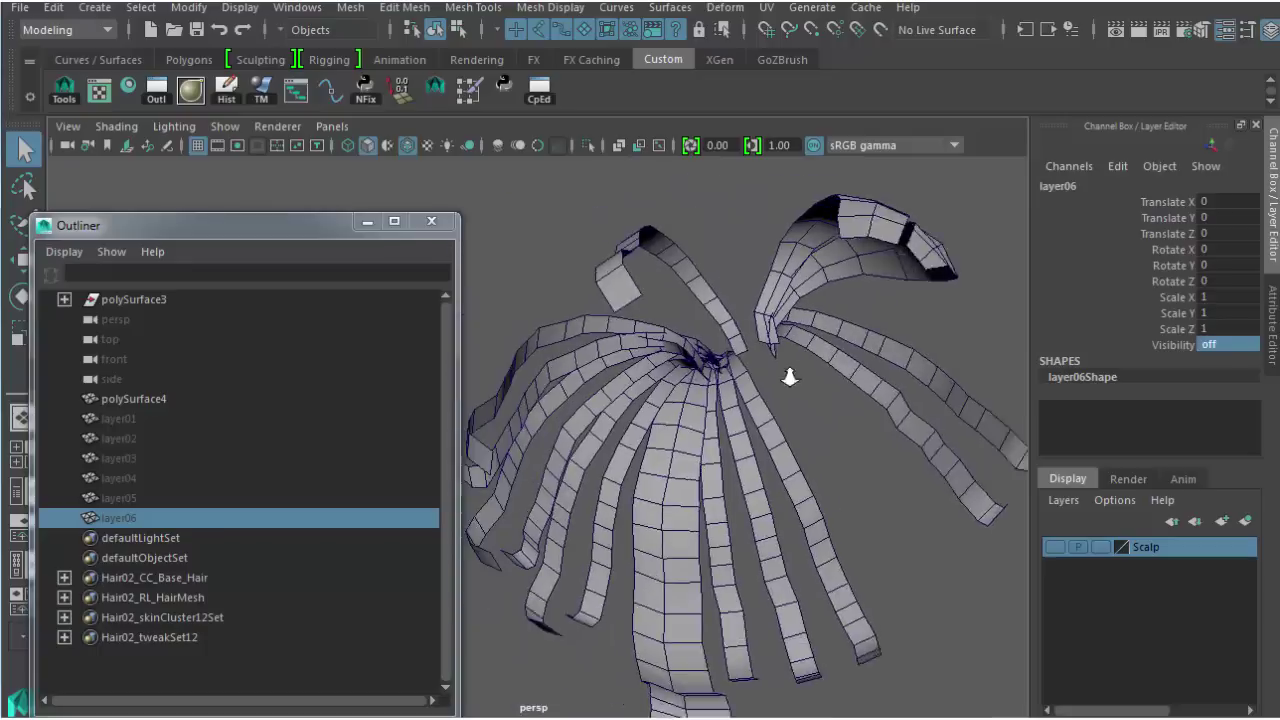
Select all the remaining visible hair strips and combine them into one mesh
right_click_drag(790, 377, 750, 385, "alt")
left_click(649, 443)
right_click_drag(649, 443, 751, 314, "alt")
left_click_drag(751, 314, 765, 455, "alt")
middle_click_drag(765, 455, 786, 302, "alt")
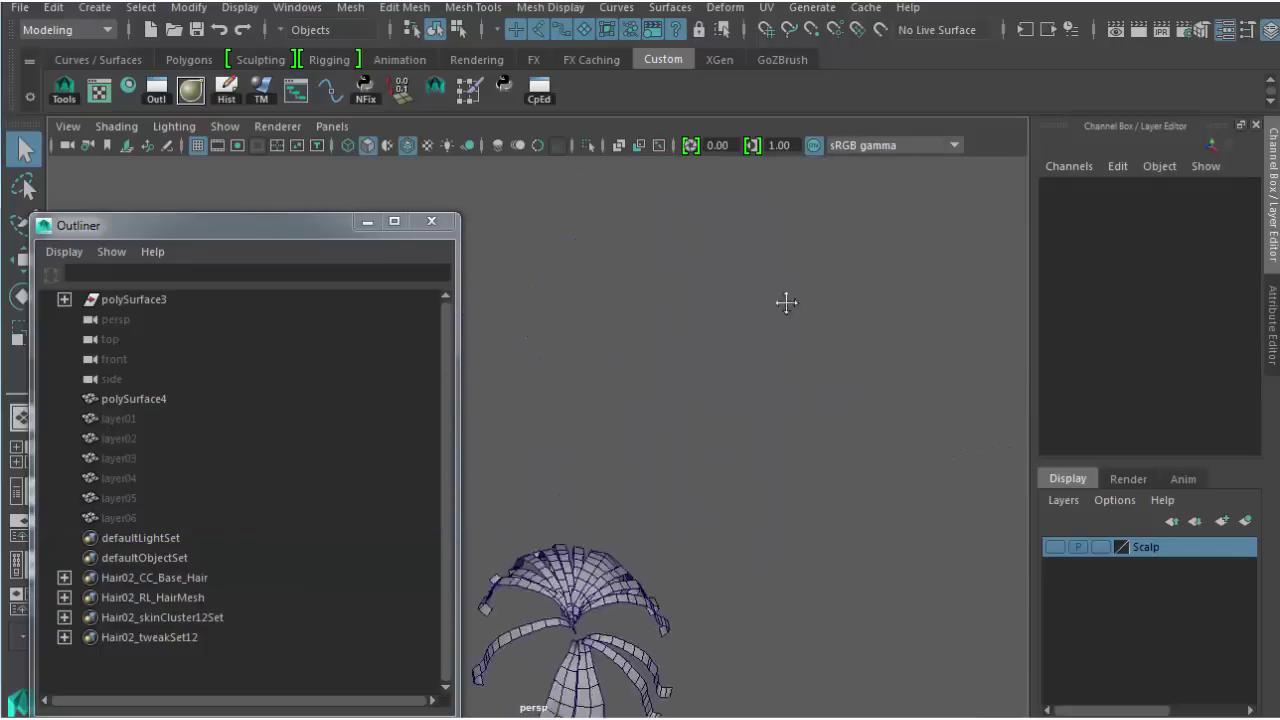
left_click_drag(786, 302, 819, 383, "alt")
left_click_drag(563, 323, 840, 680)
right_click_drag(810, 560, 895, 470, "alt")
left_click_drag(895, 470, 883, 438, "alt")
left_click(352, 10)
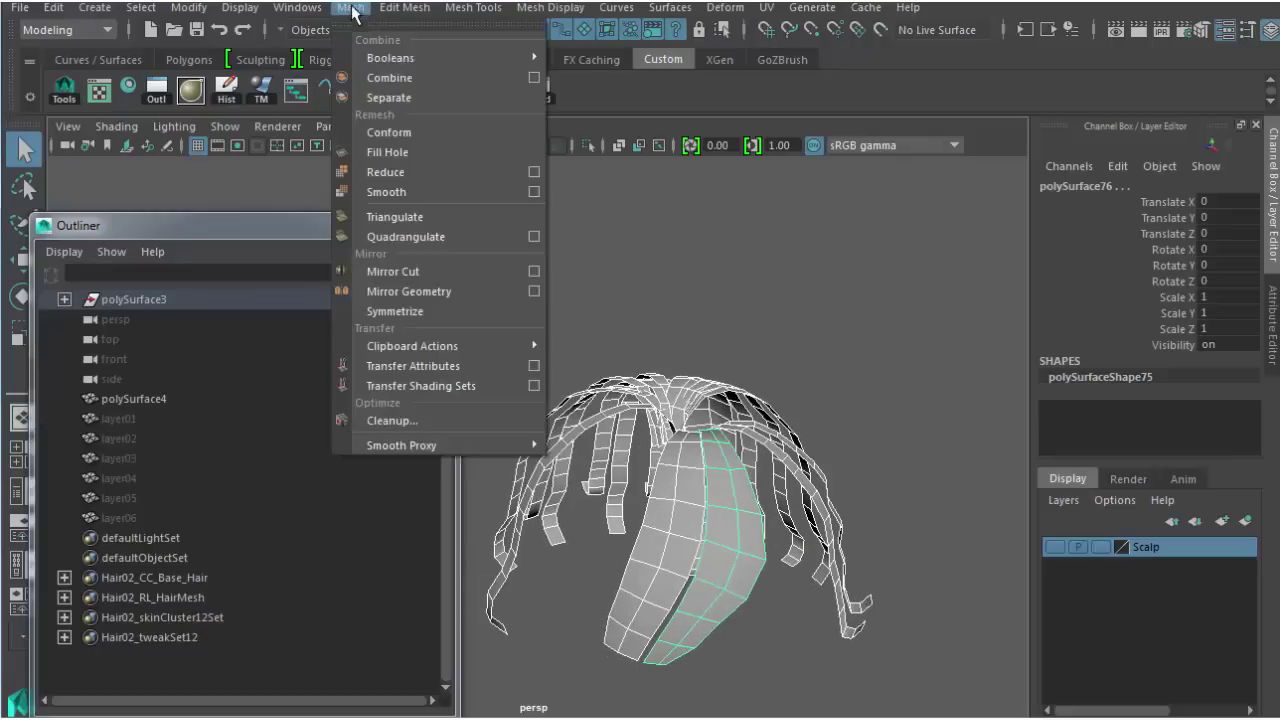
left_click(385, 77)
Rename the combined seventh-layer mesh as layer07 and clear the selection
double_click(1157, 188)
type("layer")
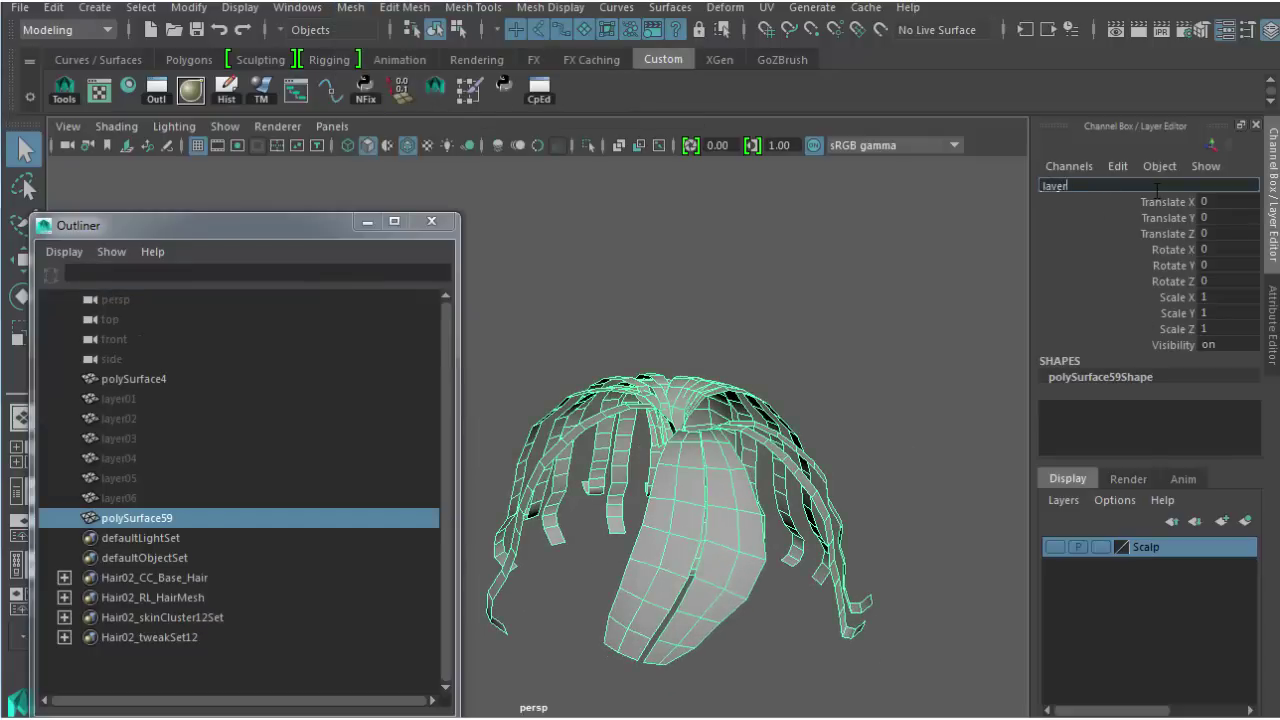
type("07")
key("Return")
left_click(611, 277)
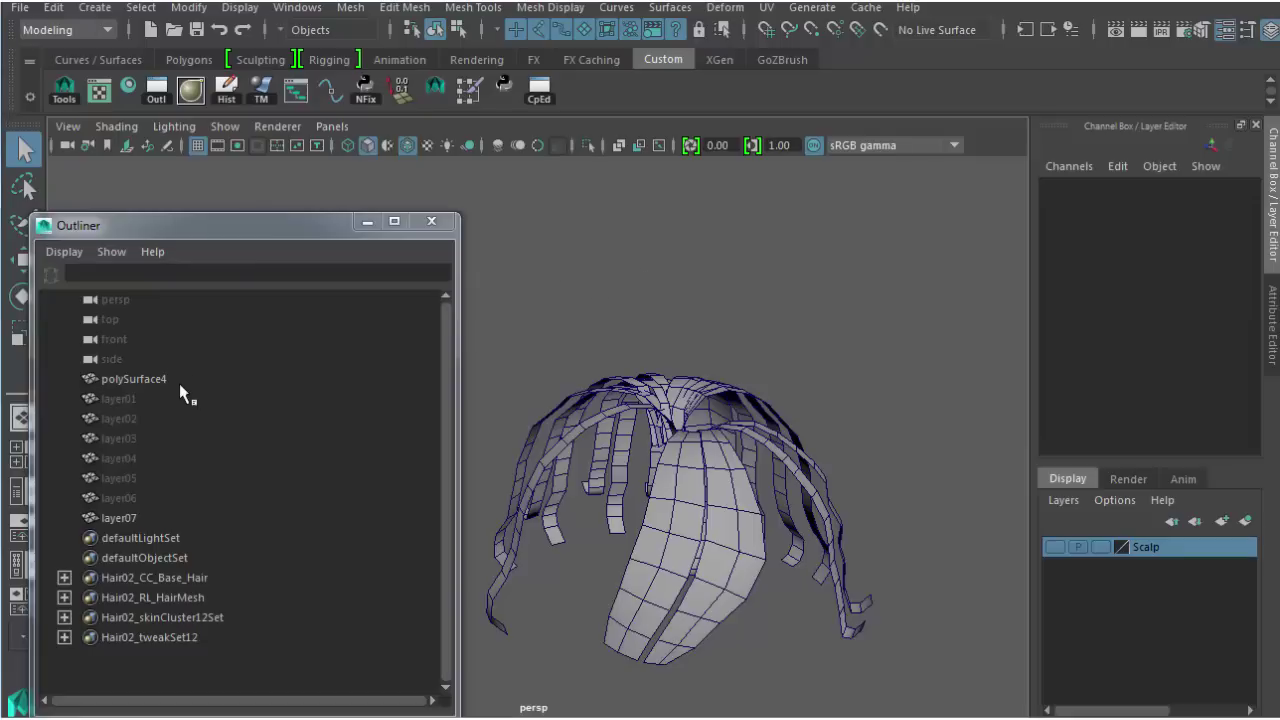
Make the Scalp display layer visible and rename it Scalp_lay
left_click(1055, 548)
left_click_drag(673, 484, 736, 362, "alt")
double_click(1173, 546)
type("_")
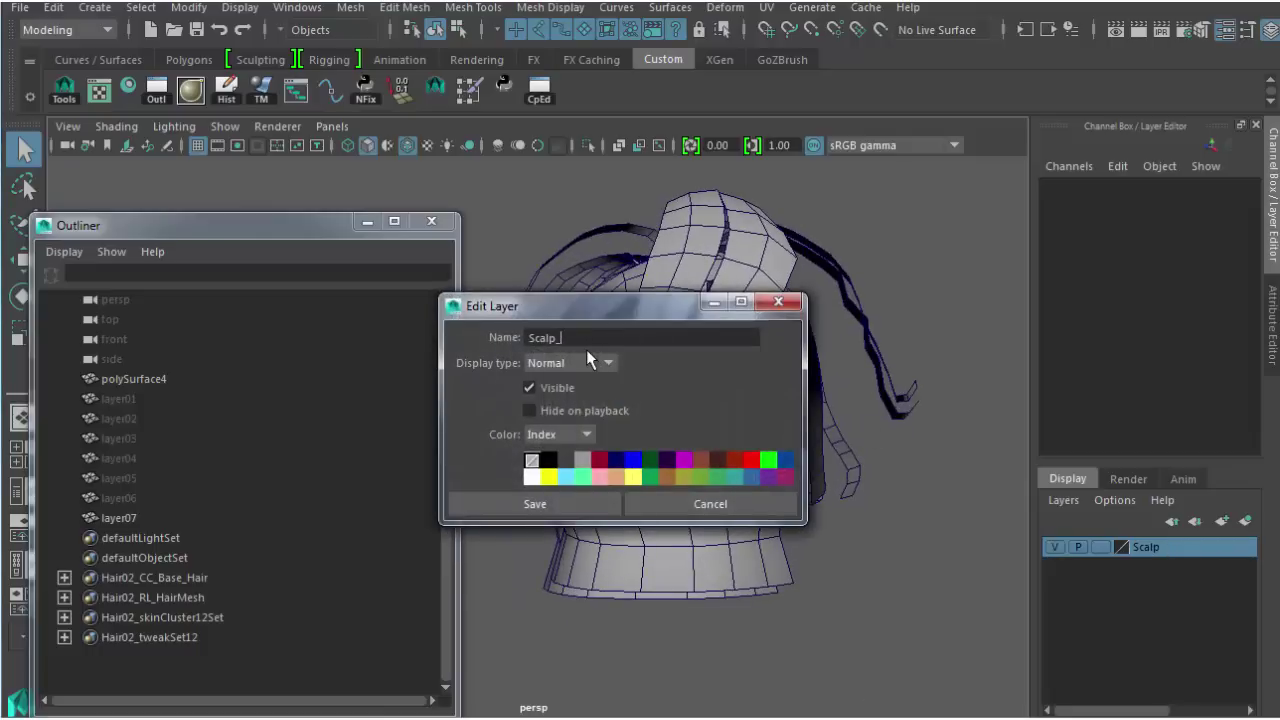
type("lay")
left_click(566, 502)
Rename the scalp cap mesh polySurface4 as scalpMesh
left_click(153, 378)
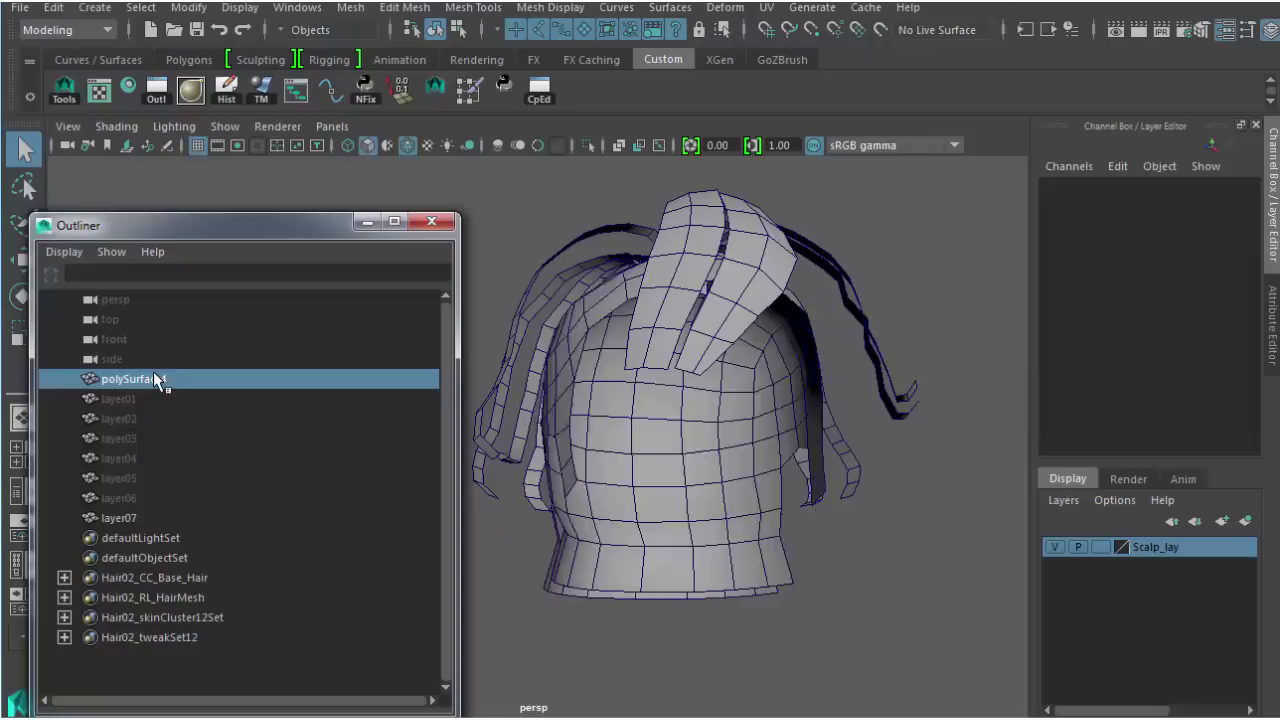
double_click(1076, 187)
type("scal")
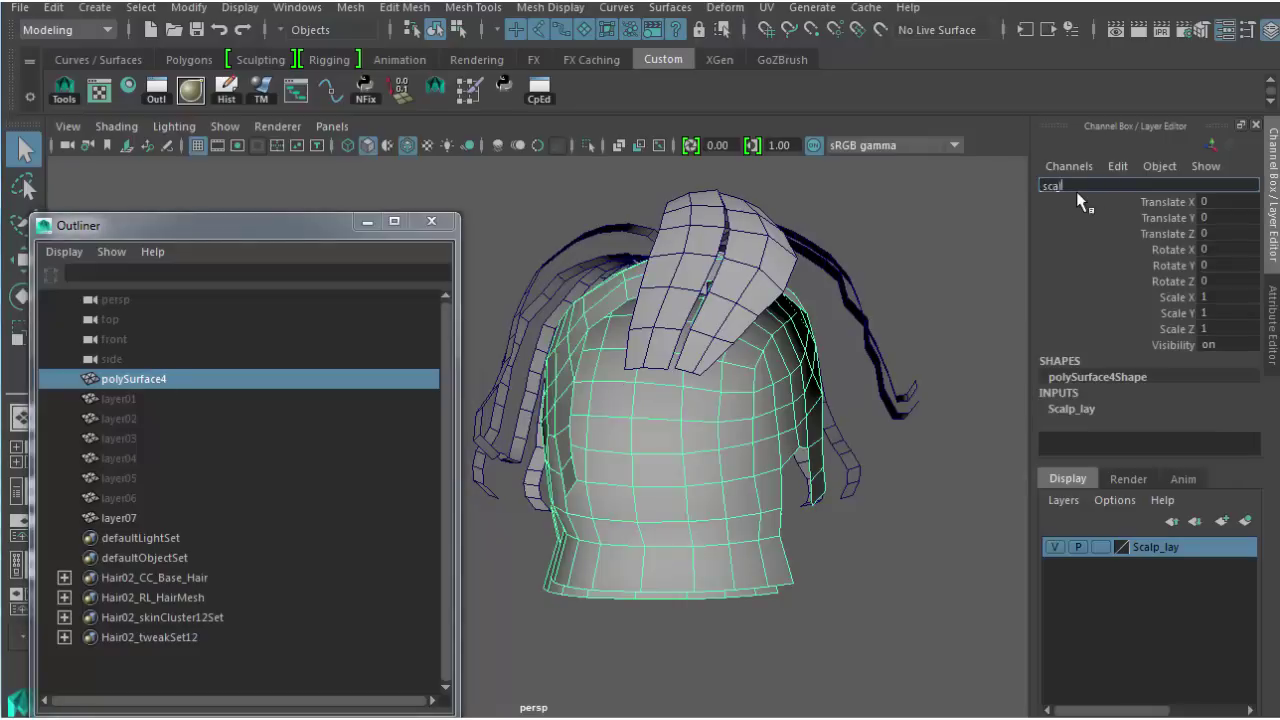
type("pMesh")
key("Return")
left_click_drag(620, 300, 658, 308, "alt")
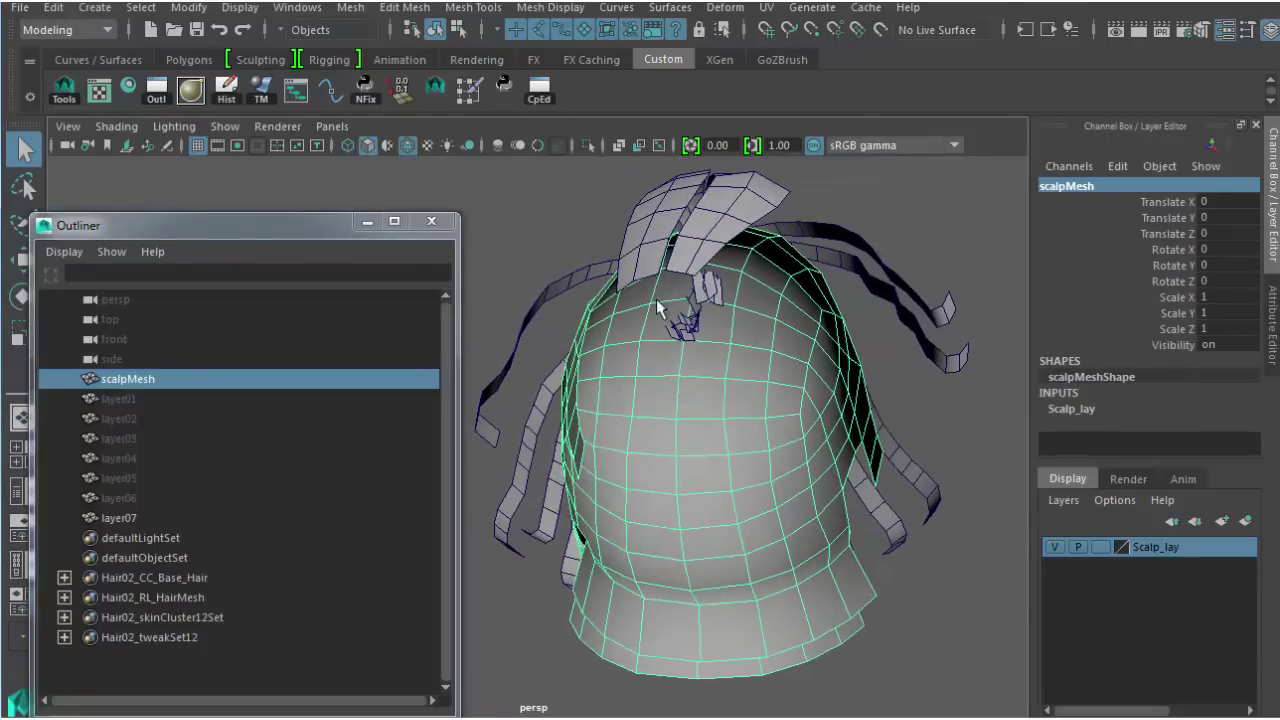
Turn the visibility of the hidden meshes layer01 to layer06 back on
left_click(155, 397)
left_click(118, 498, "shift")
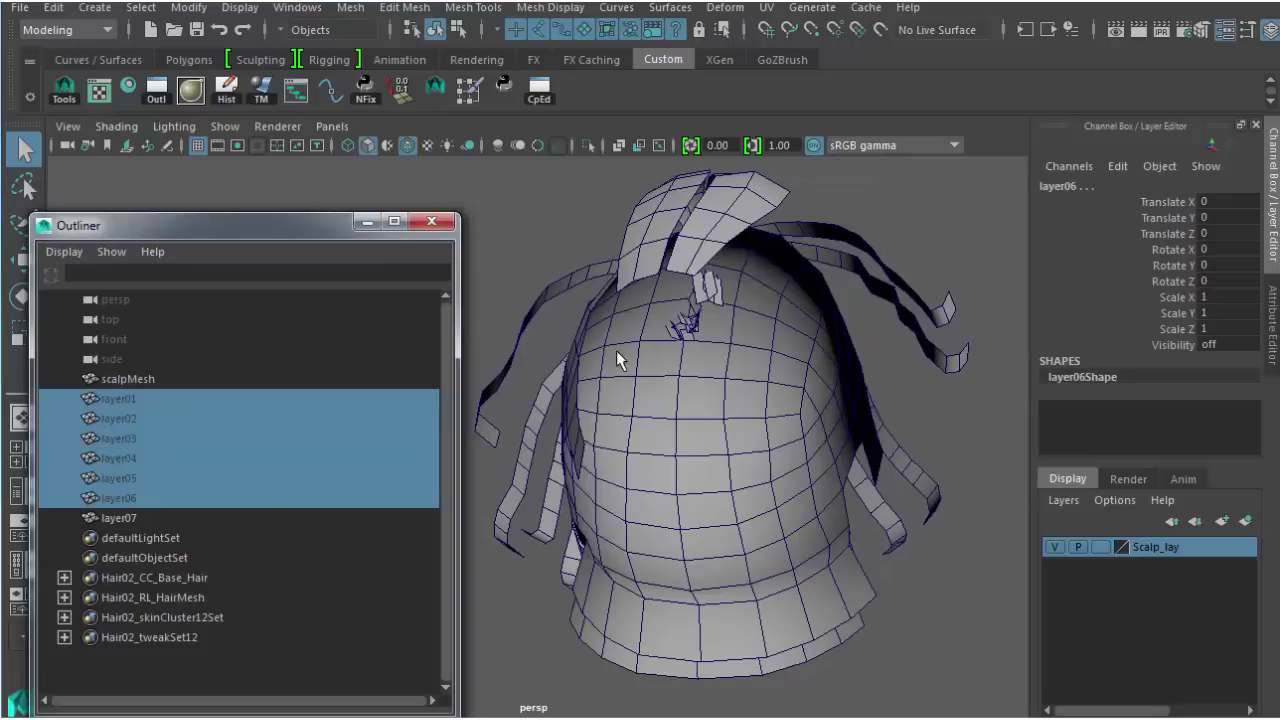
left_click(1237, 346)
type("1")
key("Return")
Combine the meshes layer01 to layer07 into a single mesh and rename it hairStrips
left_click_drag(160, 397, 142, 518)
left_click_drag(672, 328, 650, 372, "alt")
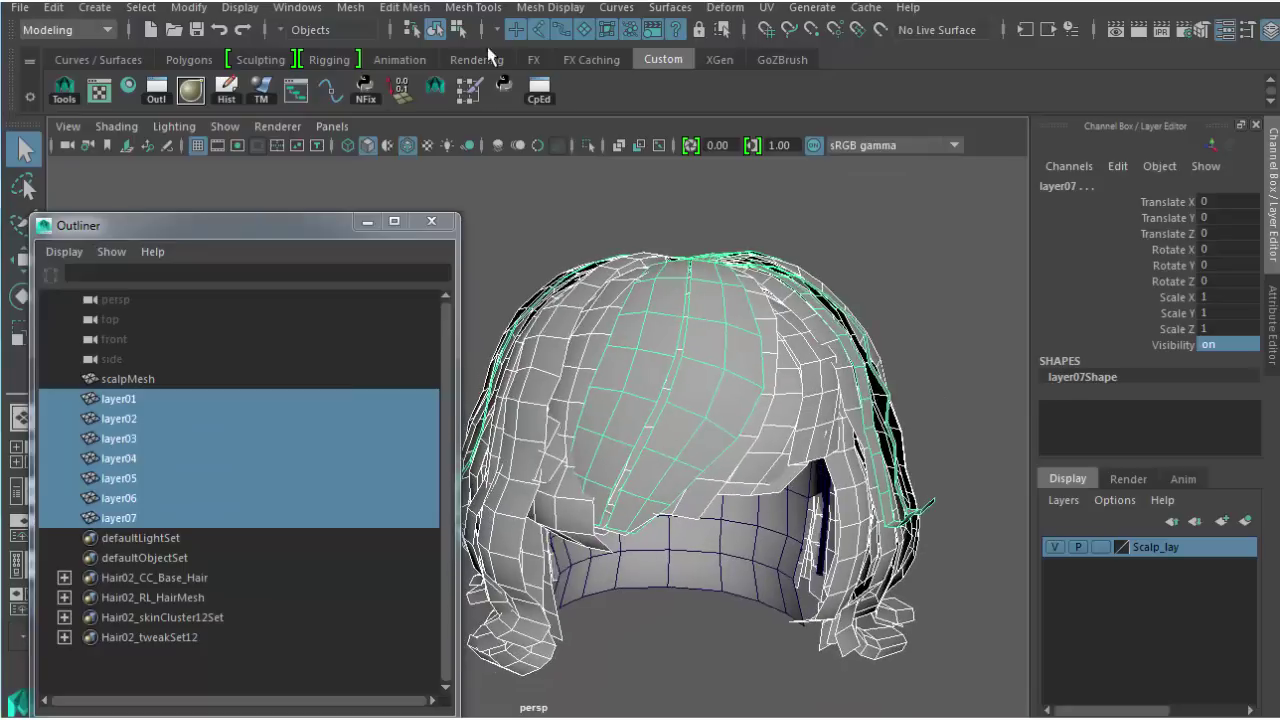
left_click(350, 7)
left_click(390, 78)
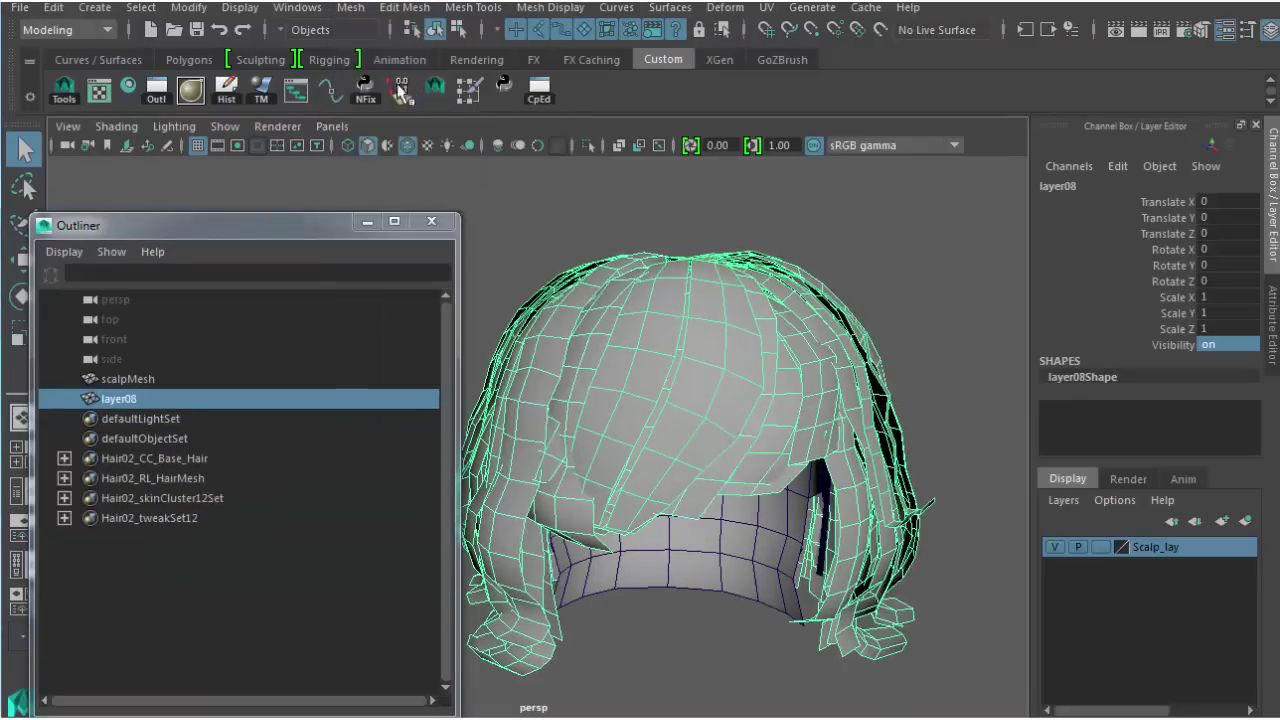
left_click(1098, 186)
type("hair")
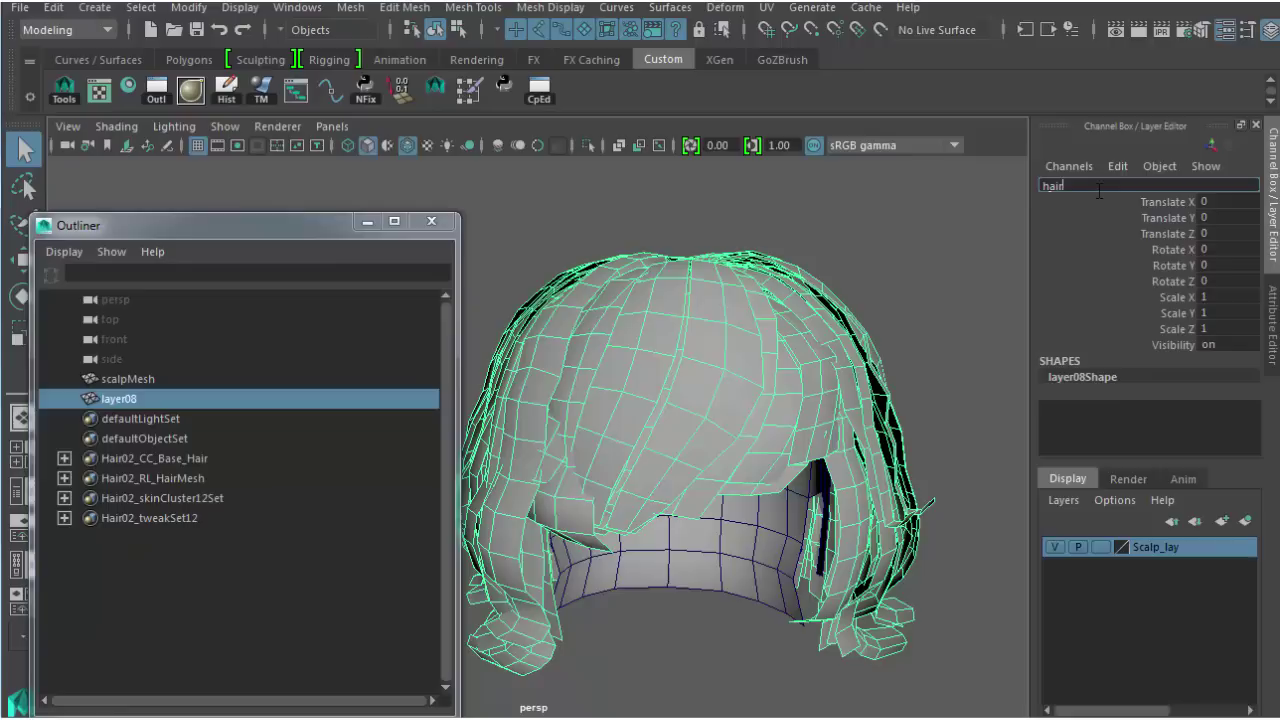
type("Strips")
key("Return")
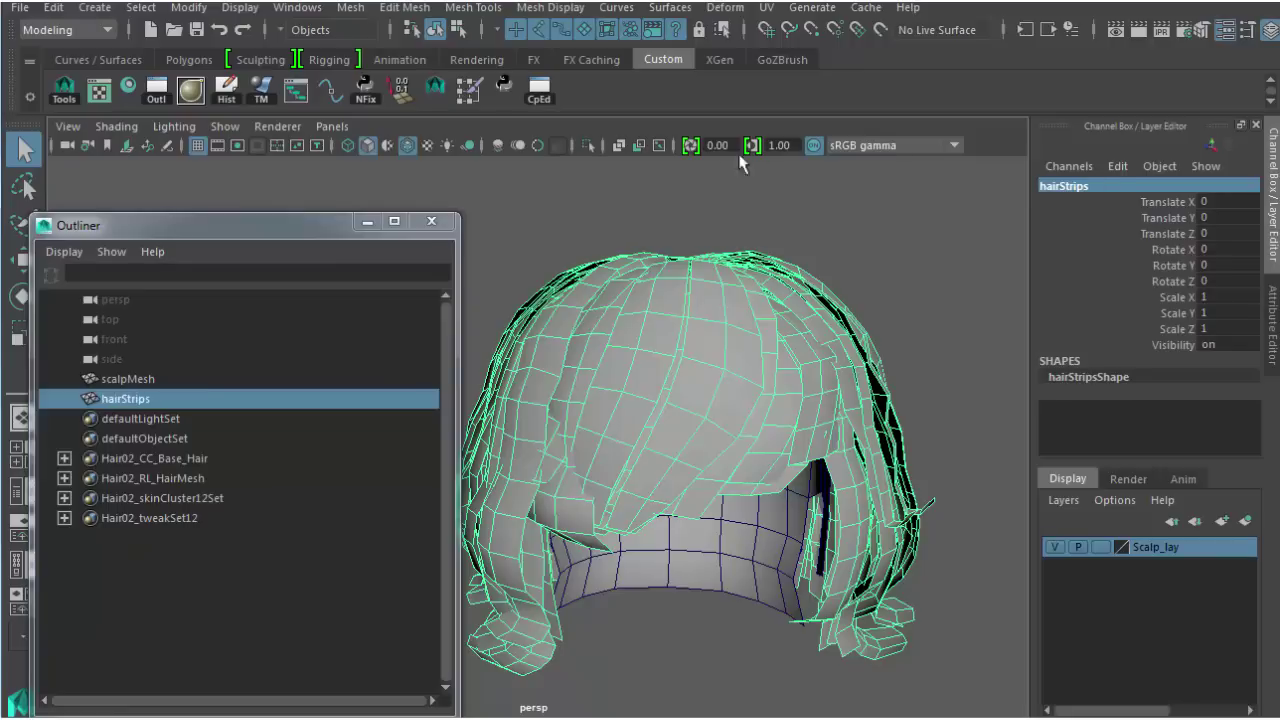
Clear the selection and close the Outliner to free the view of the hair
left_click(700, 228)
left_click_drag(694, 229, 733, 251, "alt")
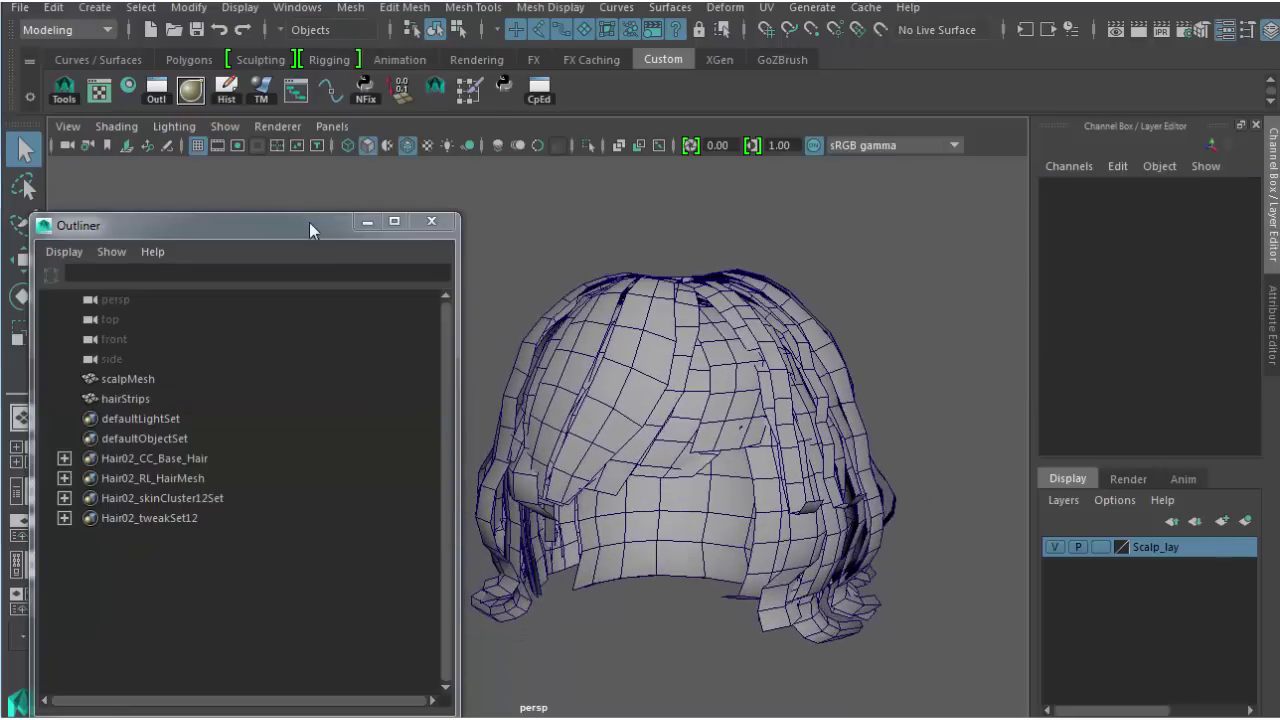
left_click_drag(309, 222, 303, 189)
left_click_drag(600, 226, 616, 239, "alt")
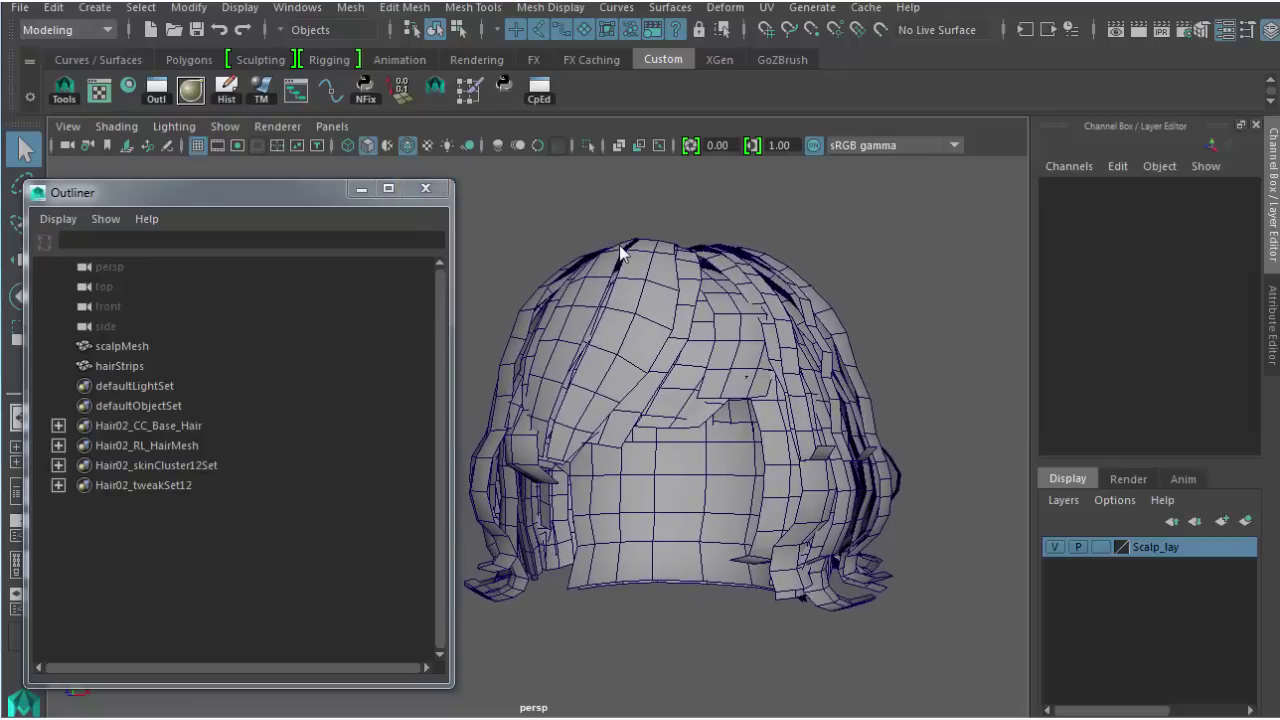
left_click(424, 189)
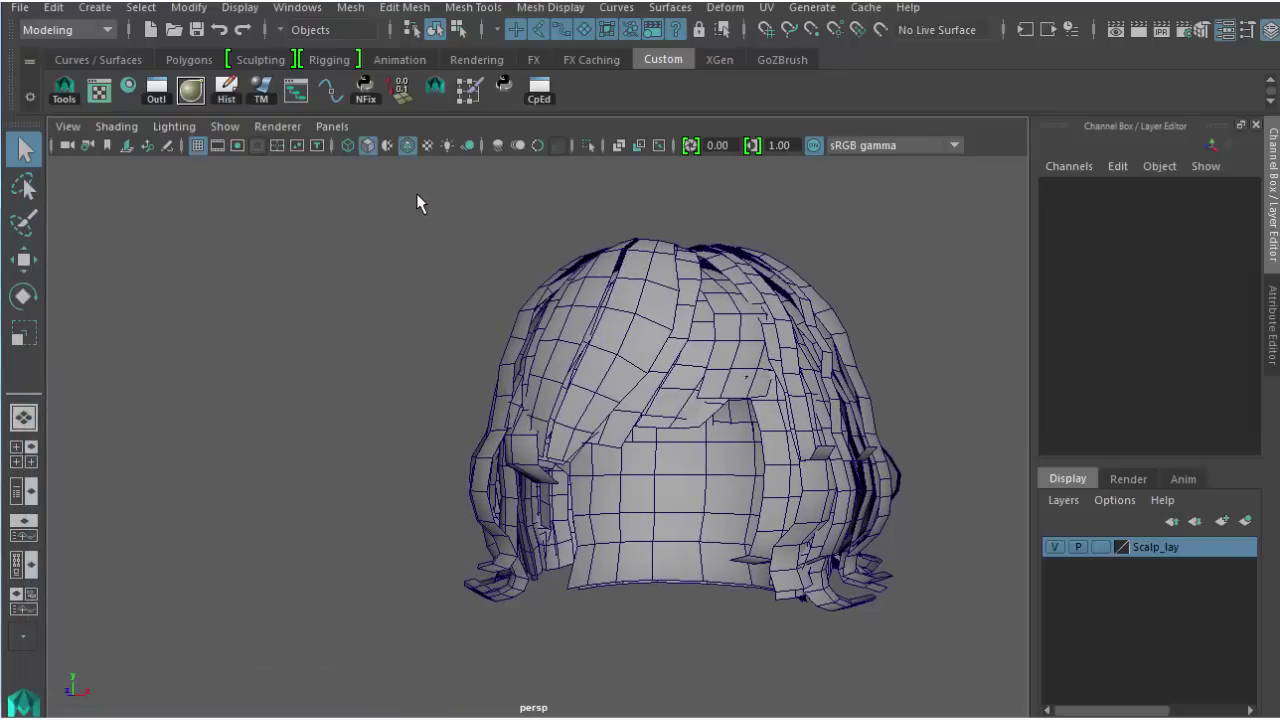
Open the Hypershade and create a Blinn material named hair_scalp
left_click(131, 93)
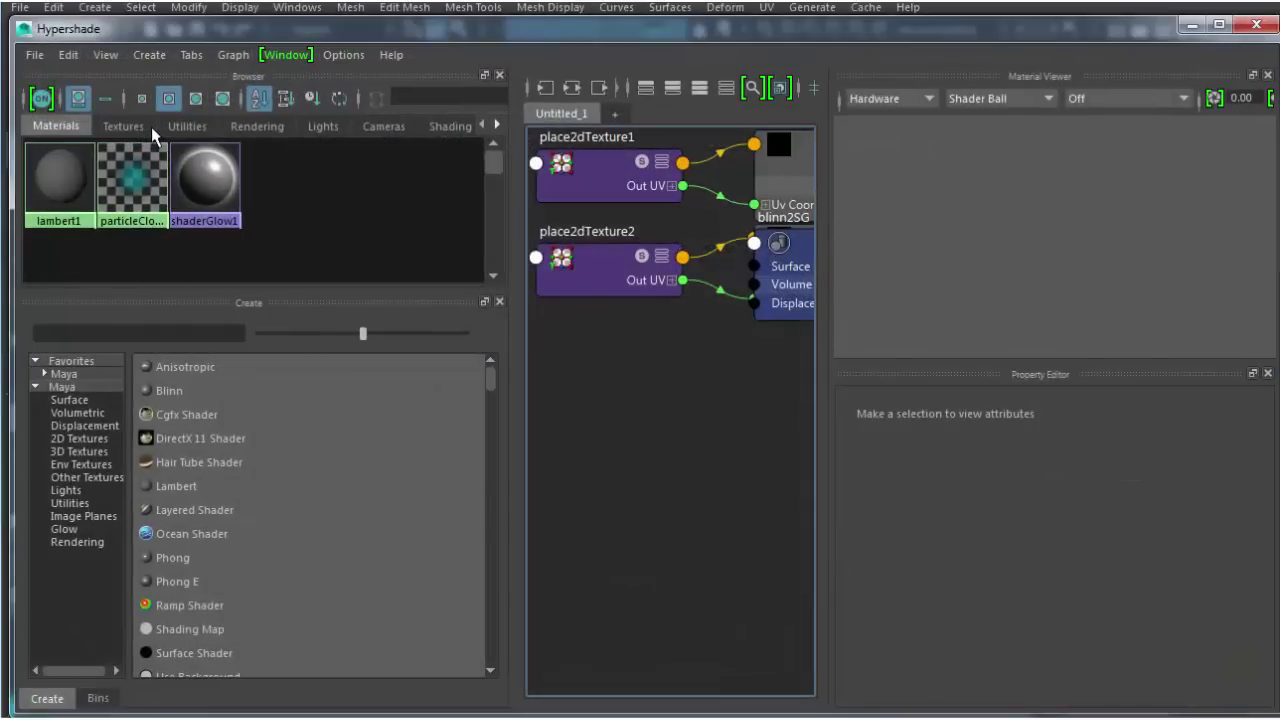
left_click(193, 388)
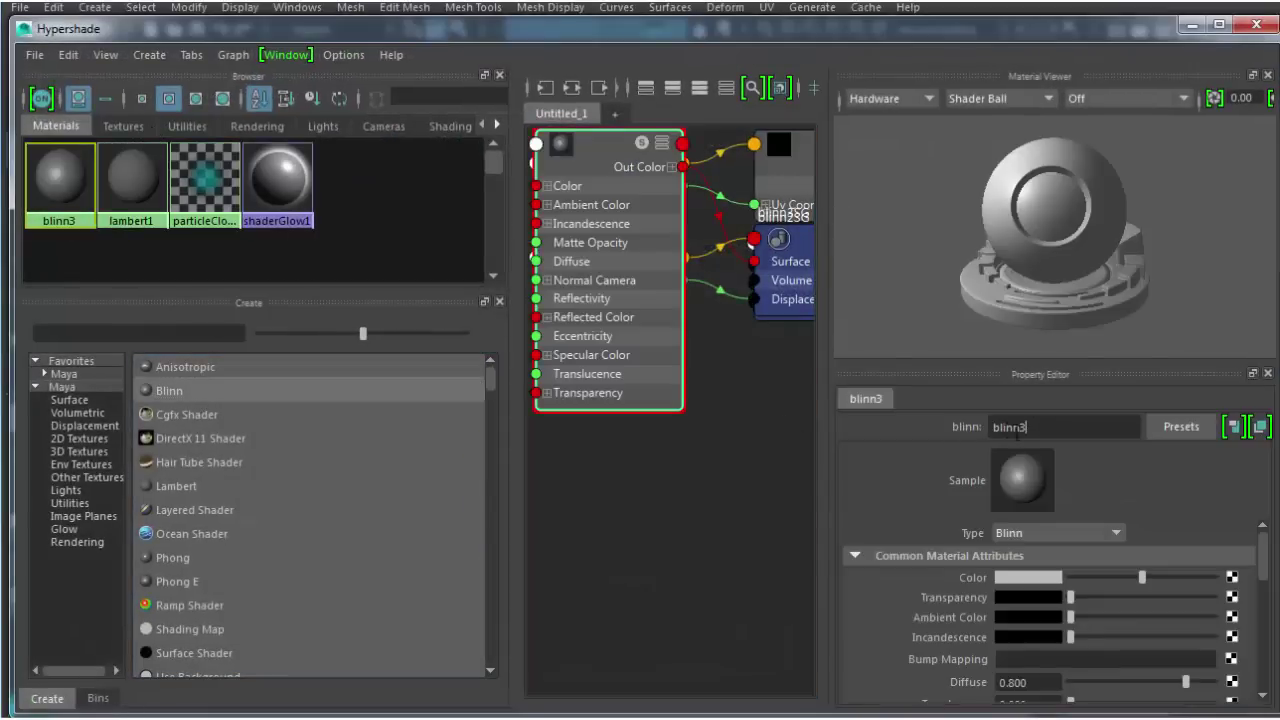
left_click_drag(1021, 427, 940, 441)
type("hair_scalp")
key("Return")
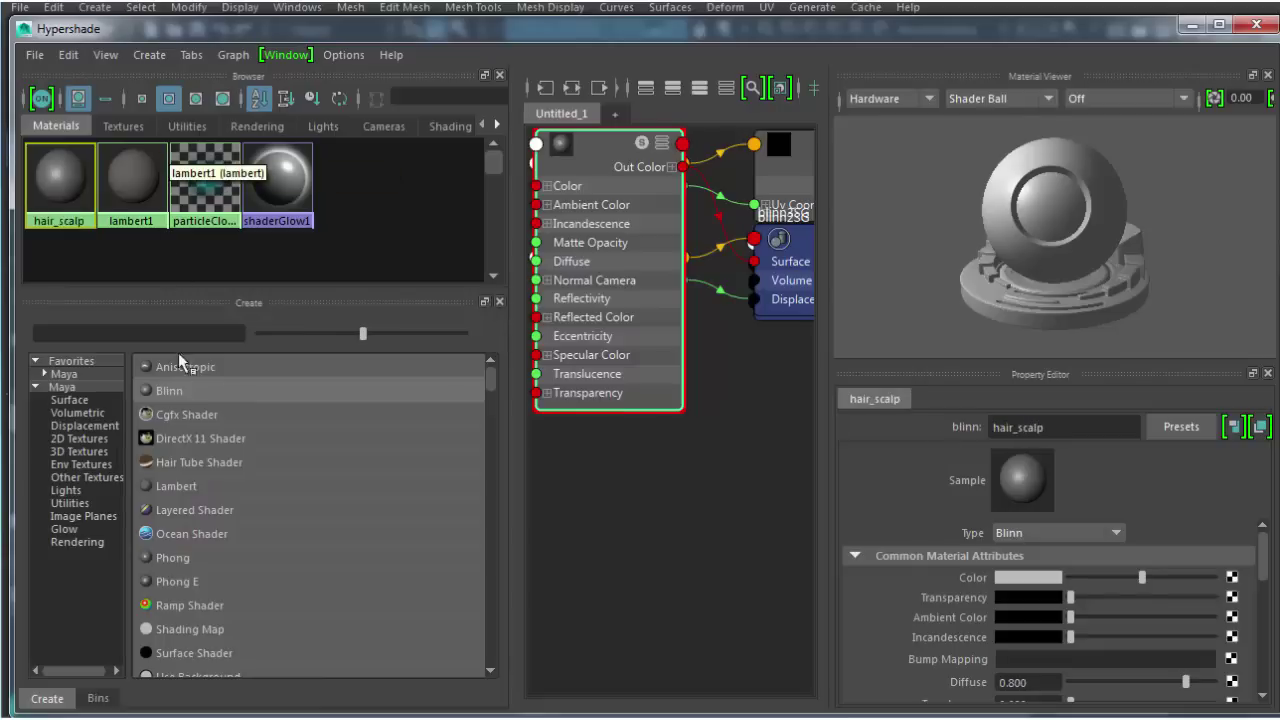
Create a second Blinn material and name it hair_strips
left_click(180, 390)
left_click_drag(1002, 420, 922, 445)
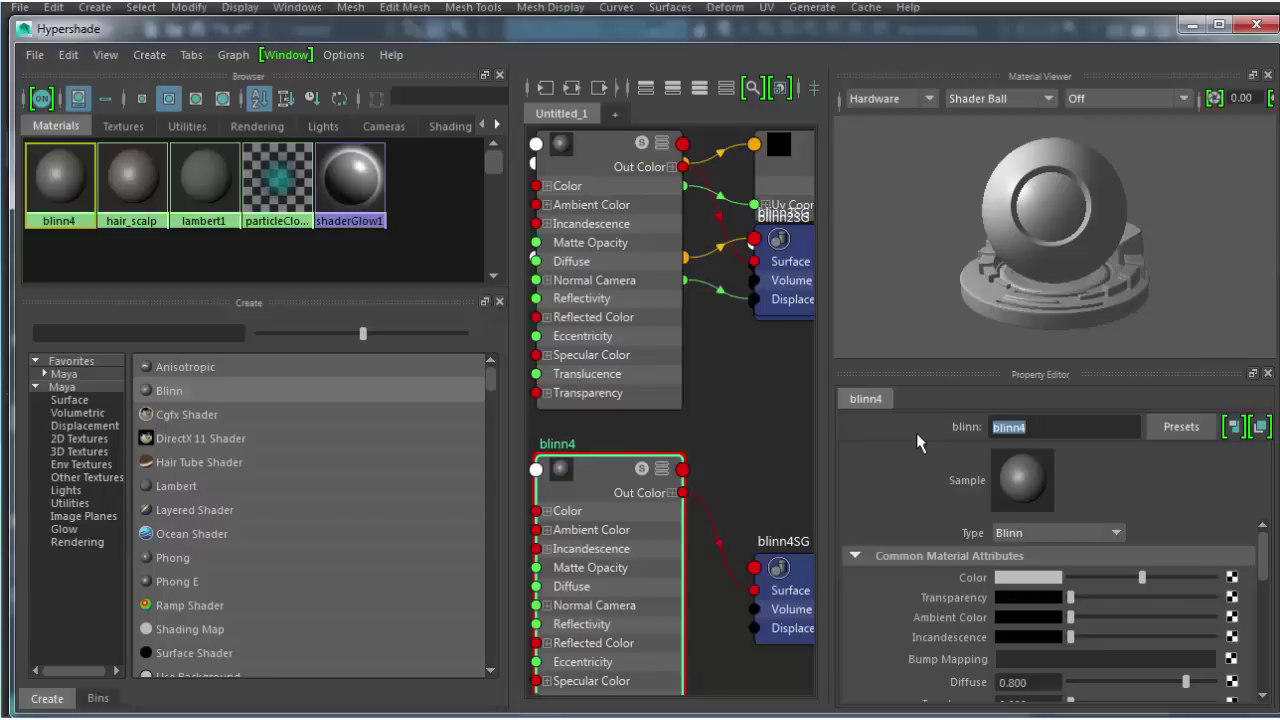
type("hair_strips")
key("Return")
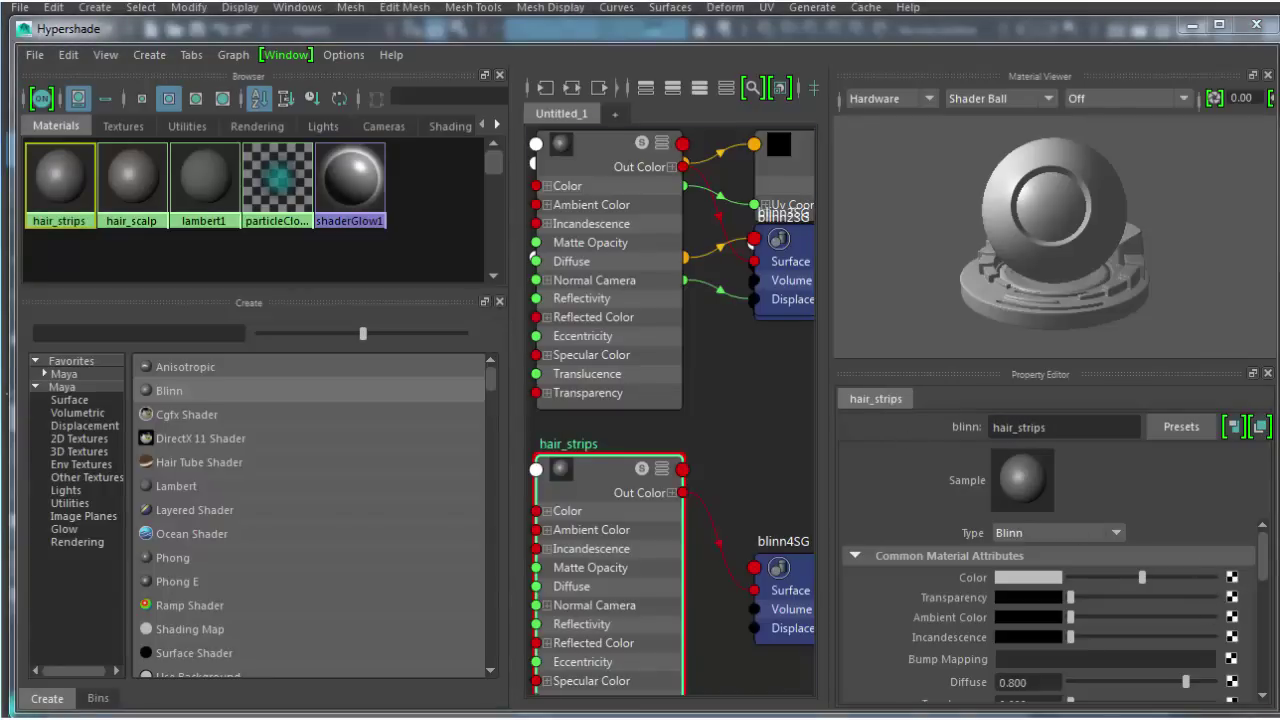
Map the Hair_D.png texture to the color of hair_strips and break the material's transparency connection
left_click(1232, 577)
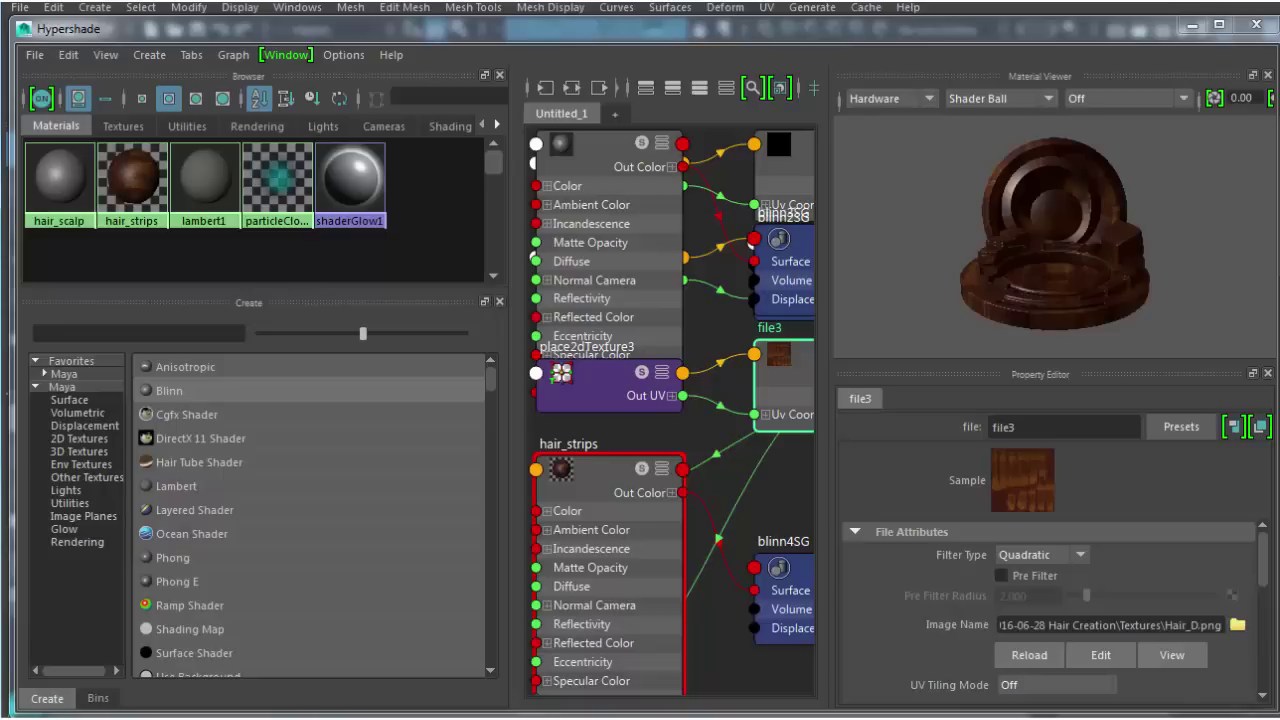
left_click(131, 178)
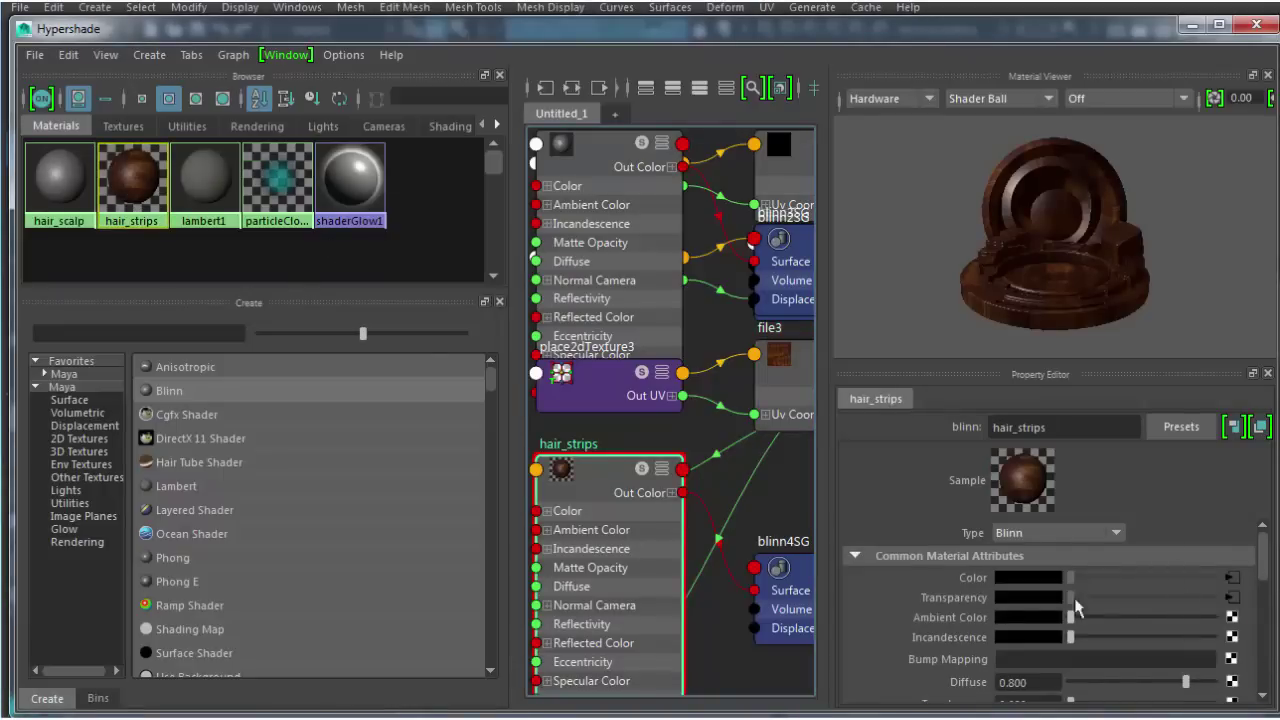
right_click(952, 600)
left_click(1010, 654)
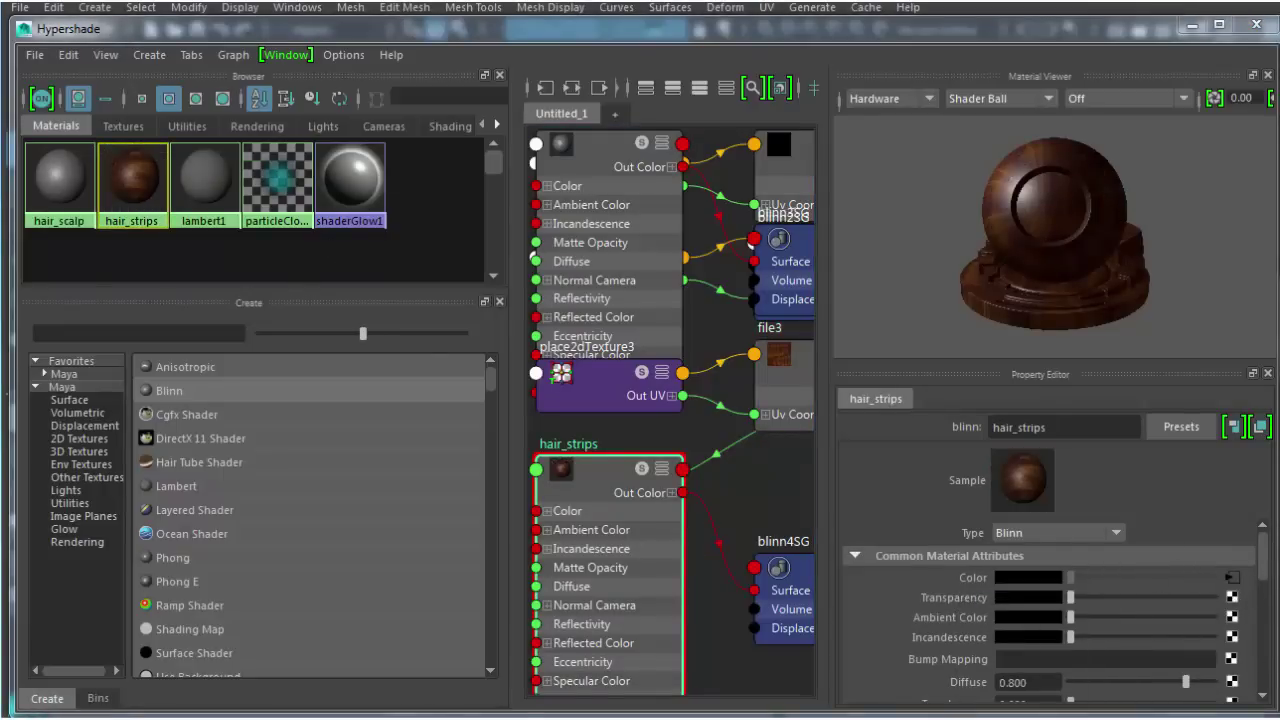
Map Hair_O.png to the transparency and Hair_B.png to the bump mapping of the hair_strips material
left_click(1232, 577)
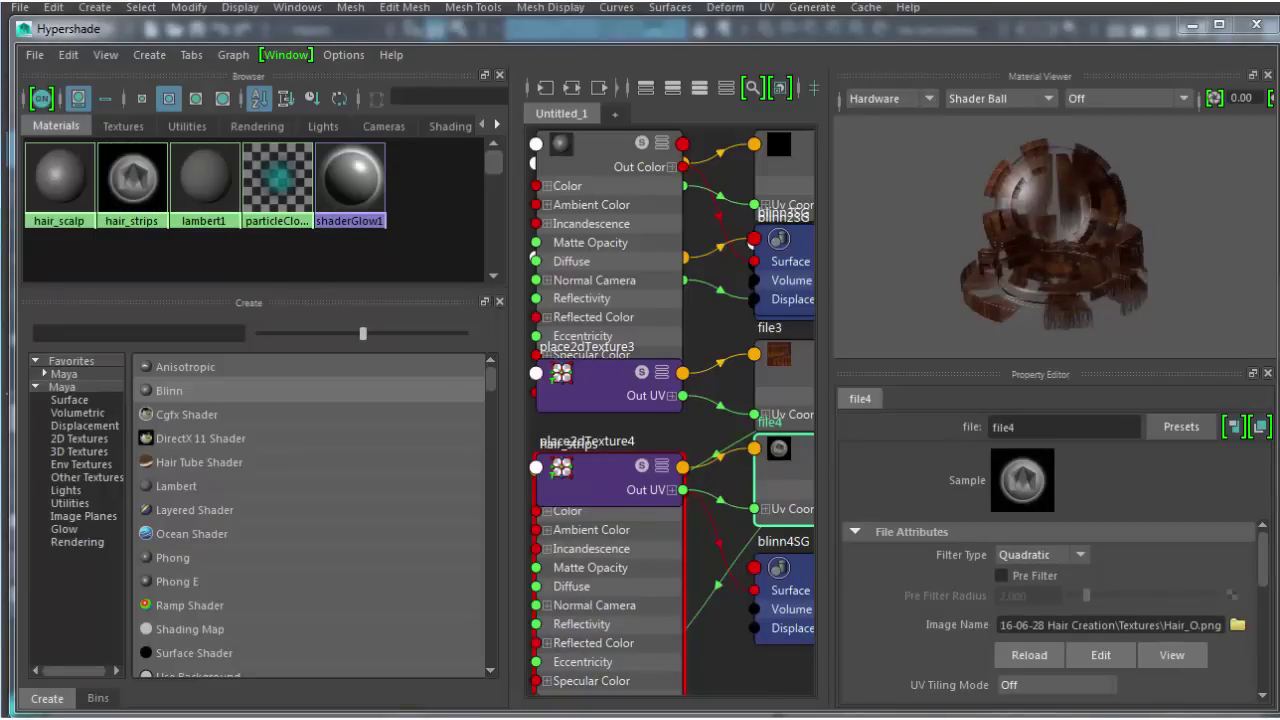
left_click(140, 186)
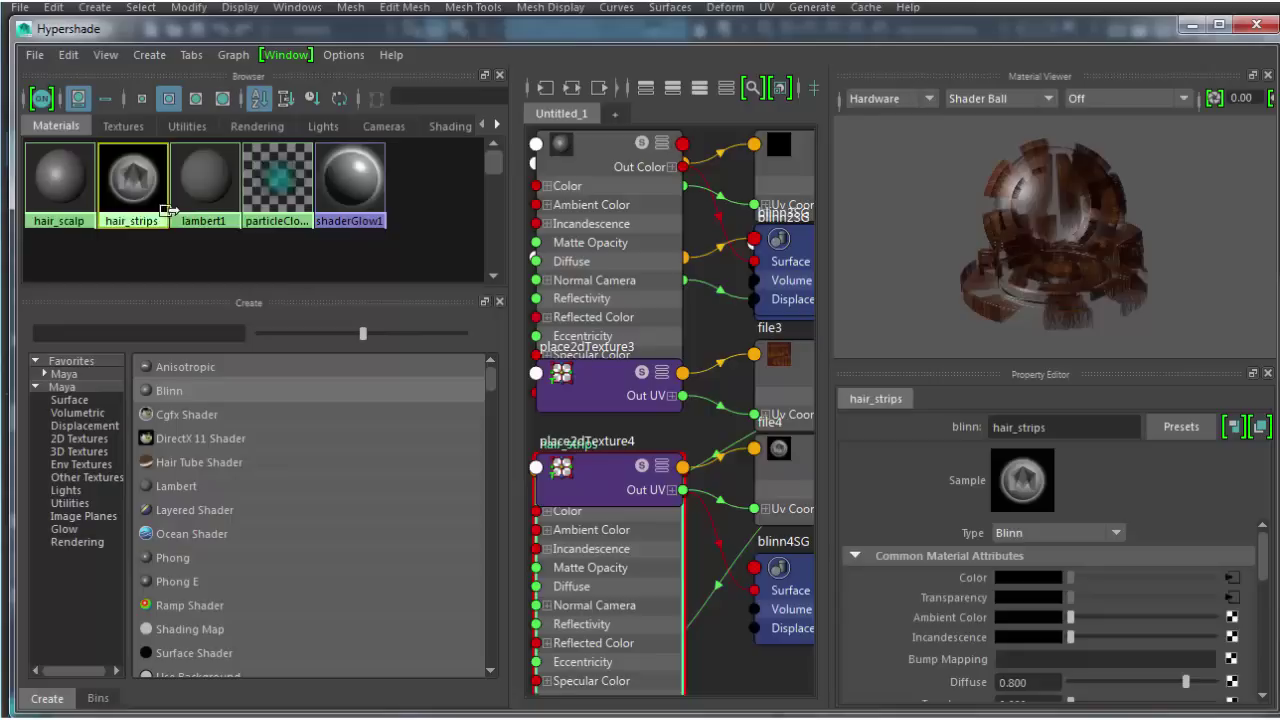
scroll(1262, 585, "down", 1)
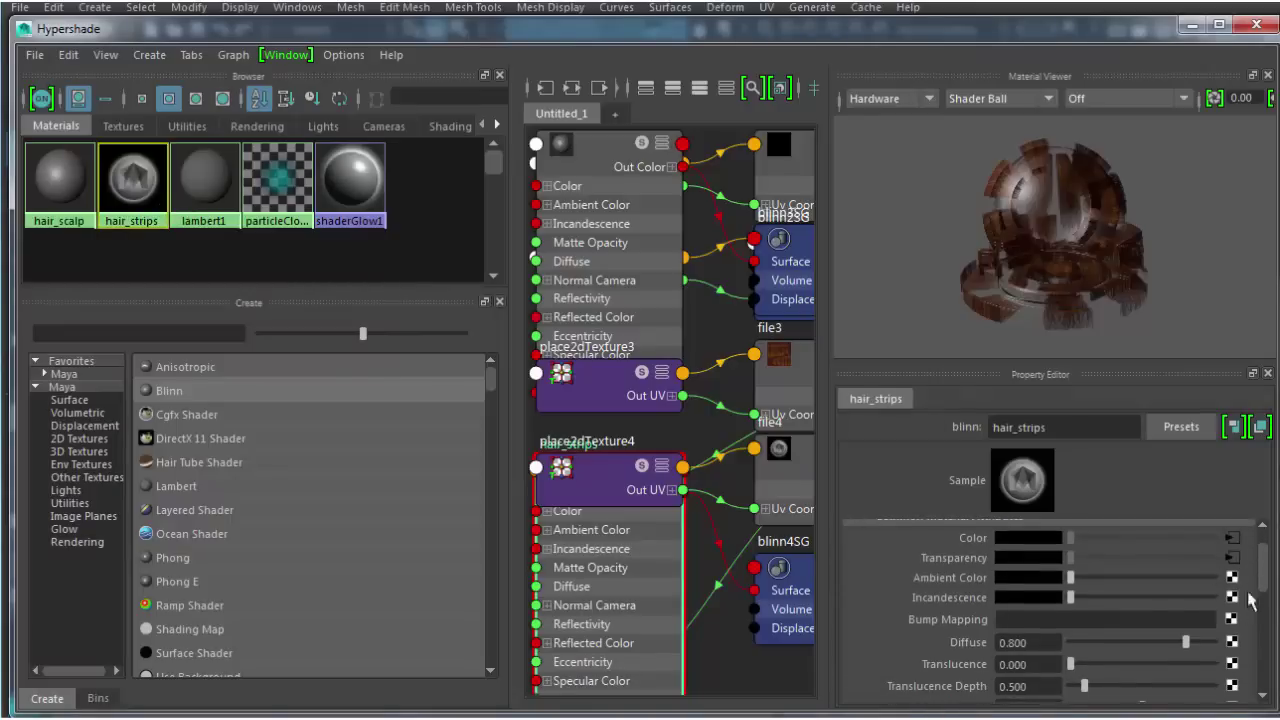
left_click(1232, 620)
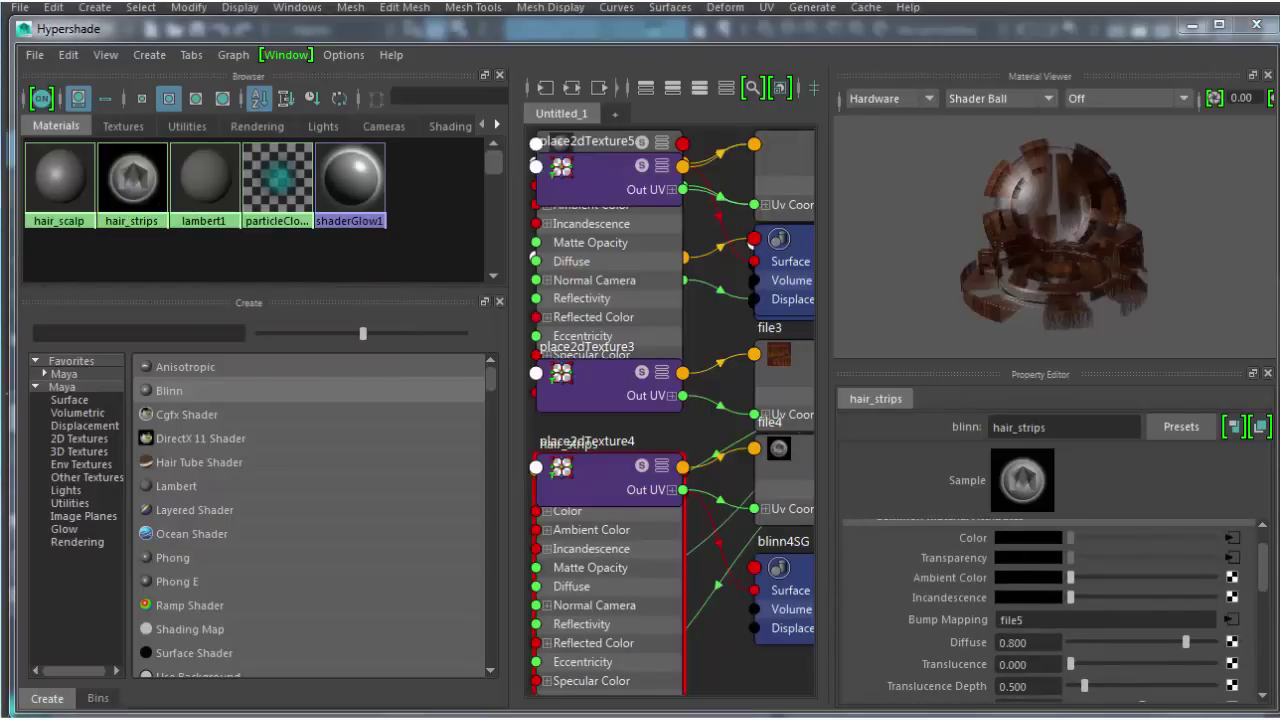
left_click(1242, 556)
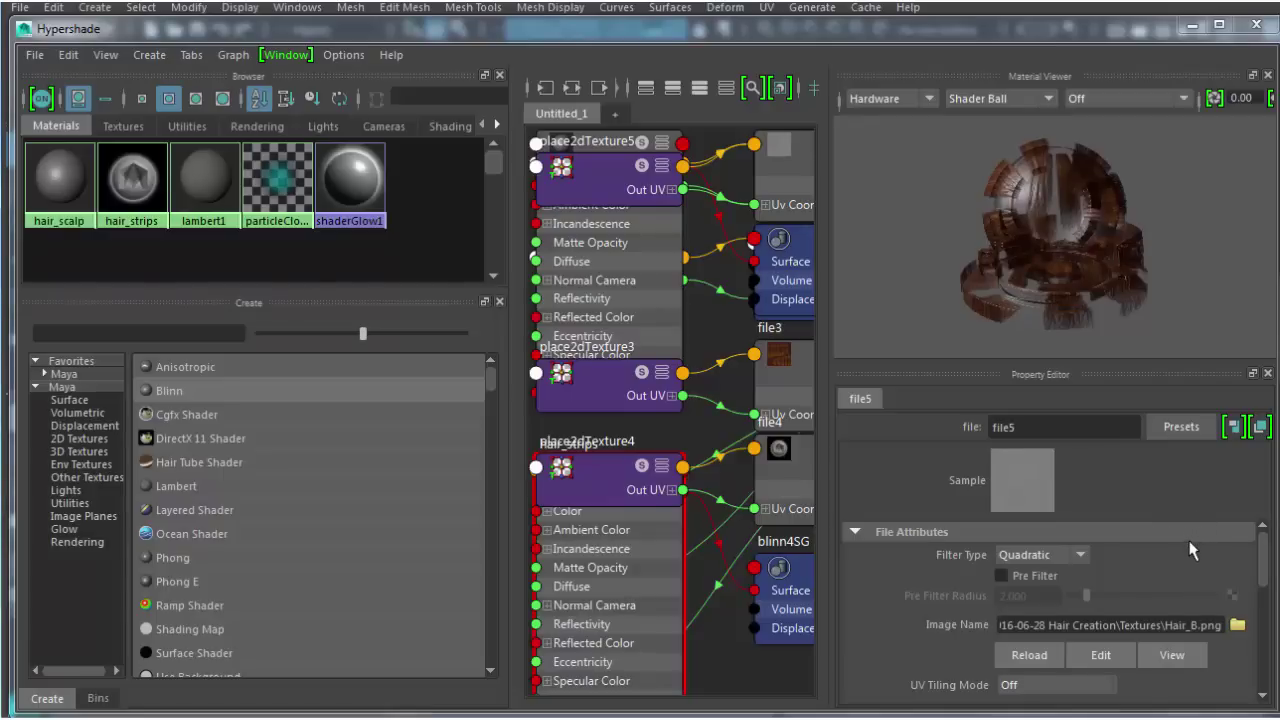
Connect the Hair_B.png texture as the specular map of the hair_strips material
left_click(131, 180)
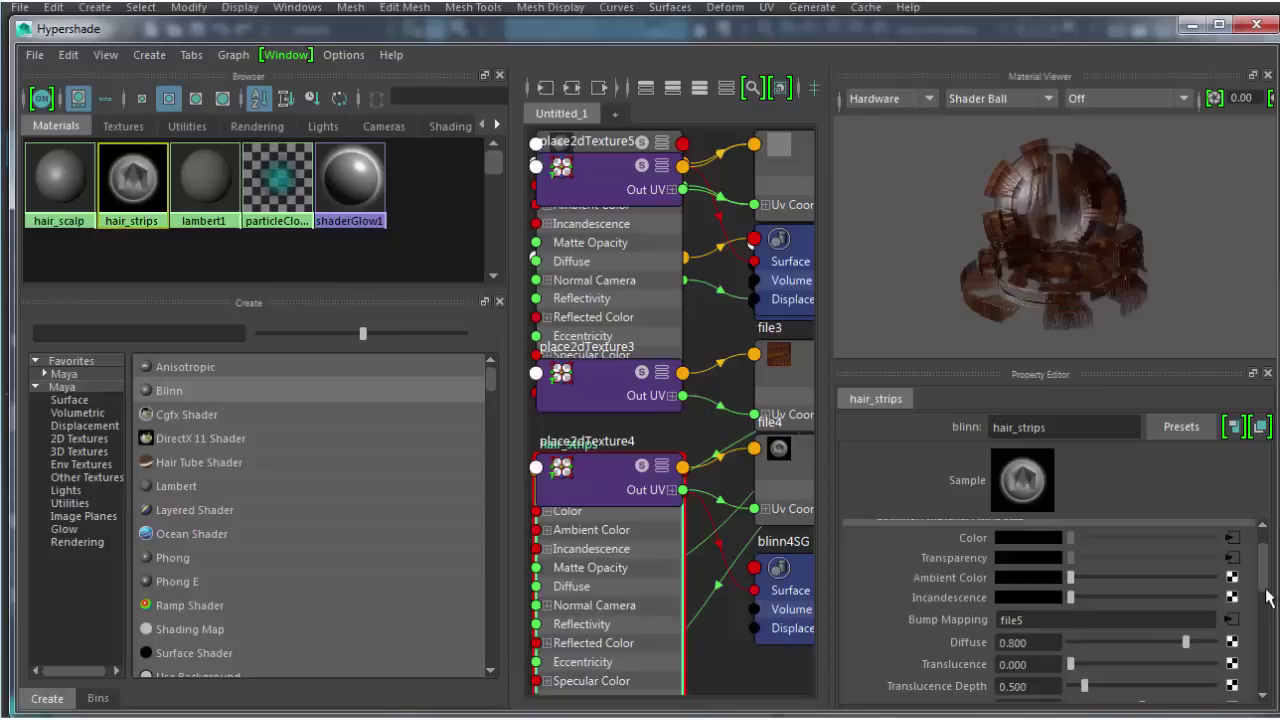
scroll(1266, 601, "down", 3)
scroll(1262, 610, "down", 5)
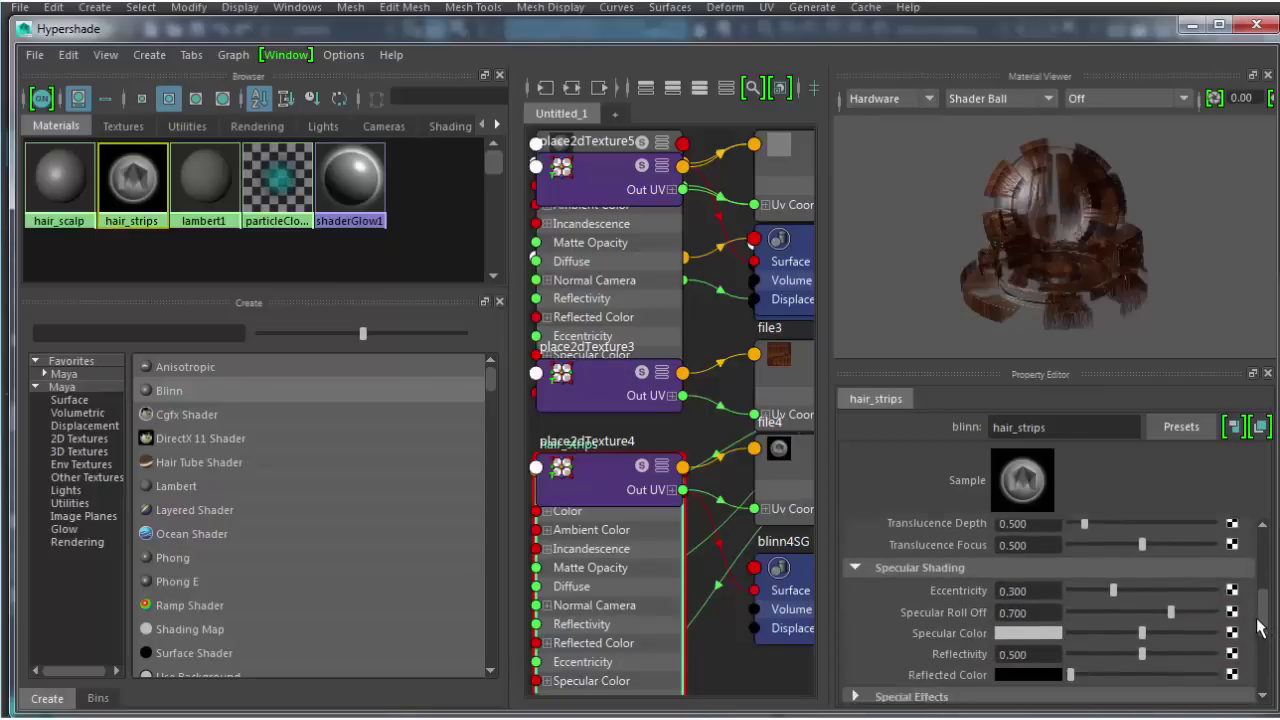
left_click_drag(1257, 629, 1257, 628)
left_click(1233, 606)
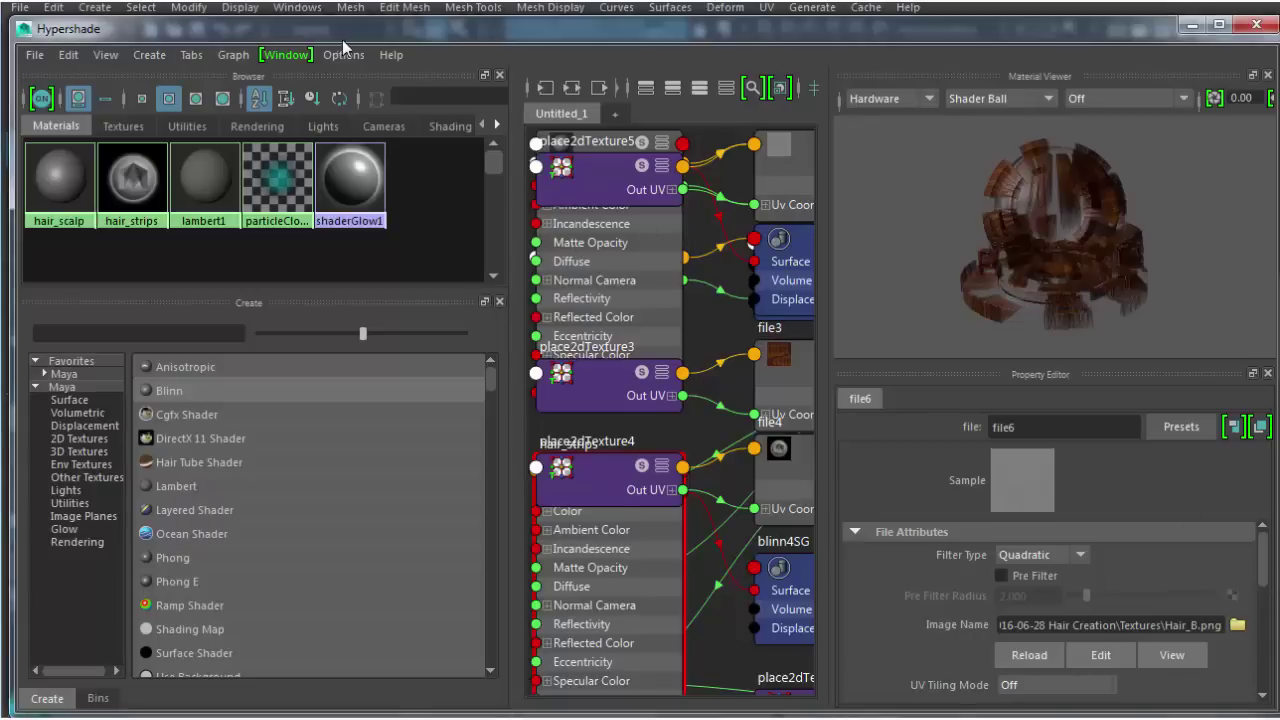
Move the Hypershade clear of the model, assign hair_strips to the hairStrips mesh and show it shaded with textures
left_click_drag(342, 36, 348, 541)
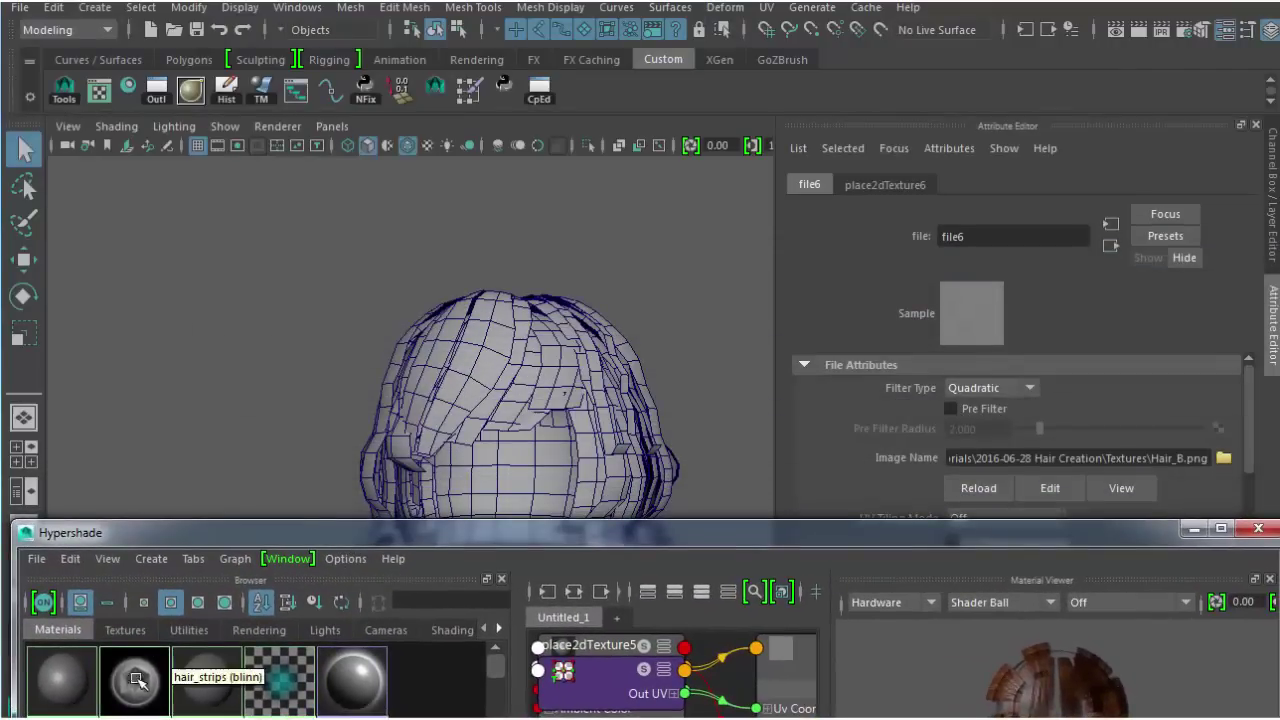
mouse_move(466, 322)
left_mouse_down("alt")
mouse_move(539, 333)
mouse_move(549, 285)
mouse_move(535, 330)
left_mouse_up("alt")
key("5")
key("6")
scroll(480, 314, "up", 5)
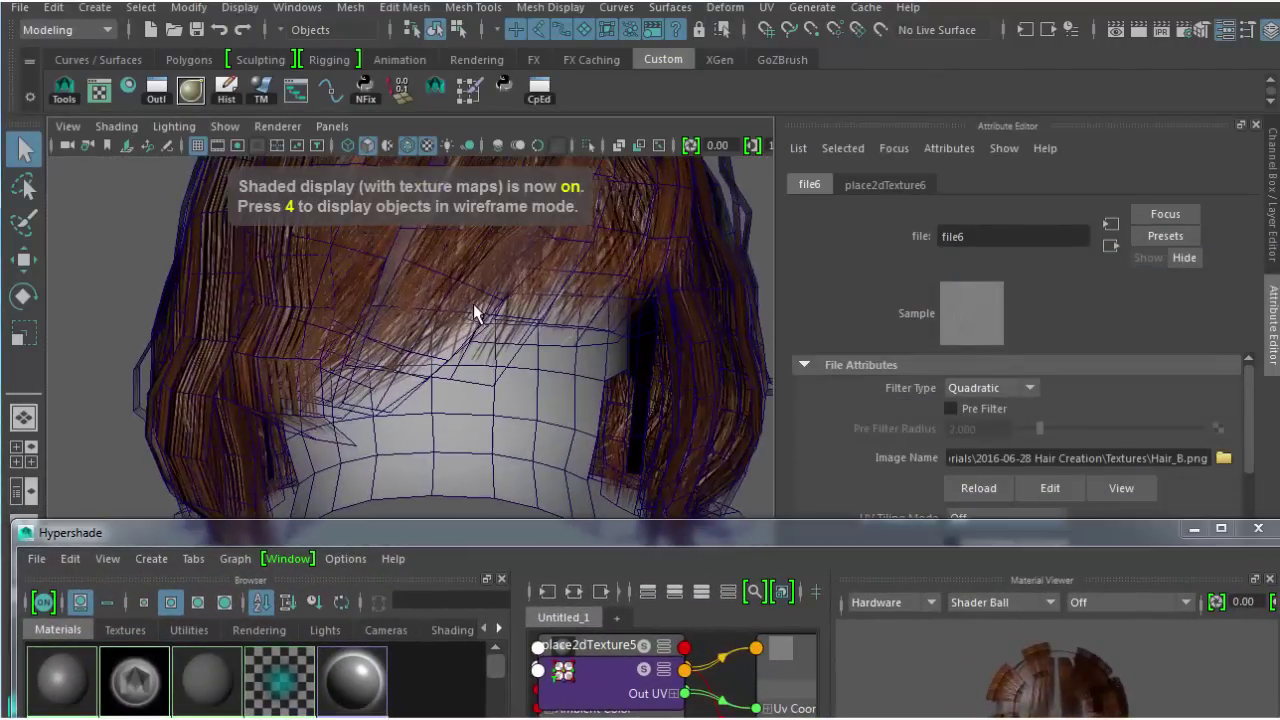
right_click_drag(472, 317, 450, 437)
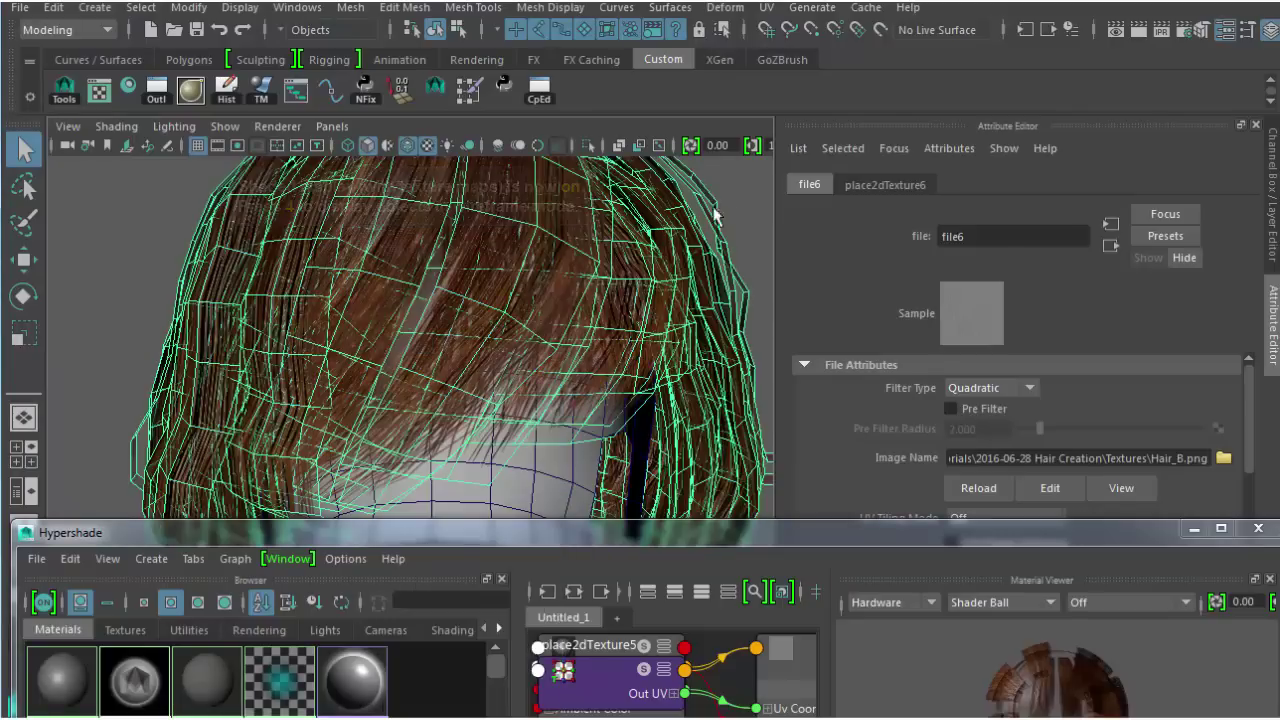
Deselect the hair strips mesh and turn off the wireframe overlay on the shaded model
left_click(717, 207)
scroll(717, 207, "down", 3)
left_click_drag(710, 212, 618, 244, "alt")
left_click(116, 126)
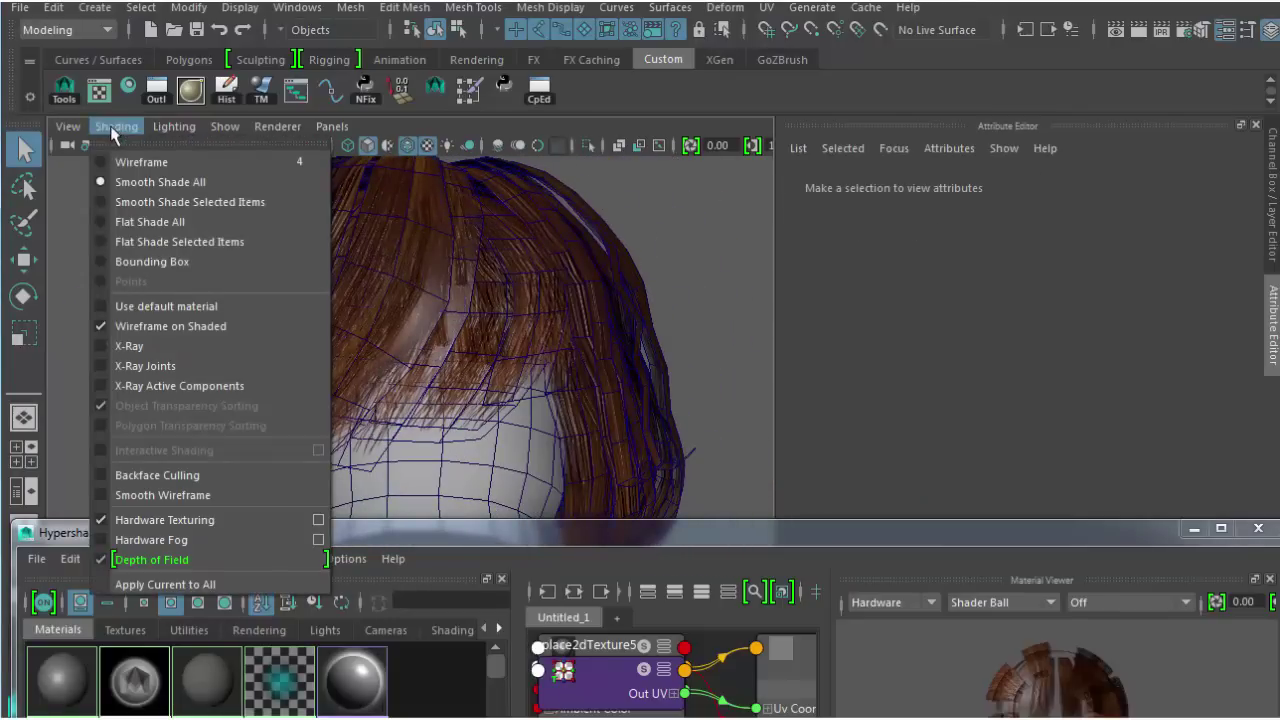
left_click(172, 325)
left_click_drag(158, 327, 193, 286, "alt")
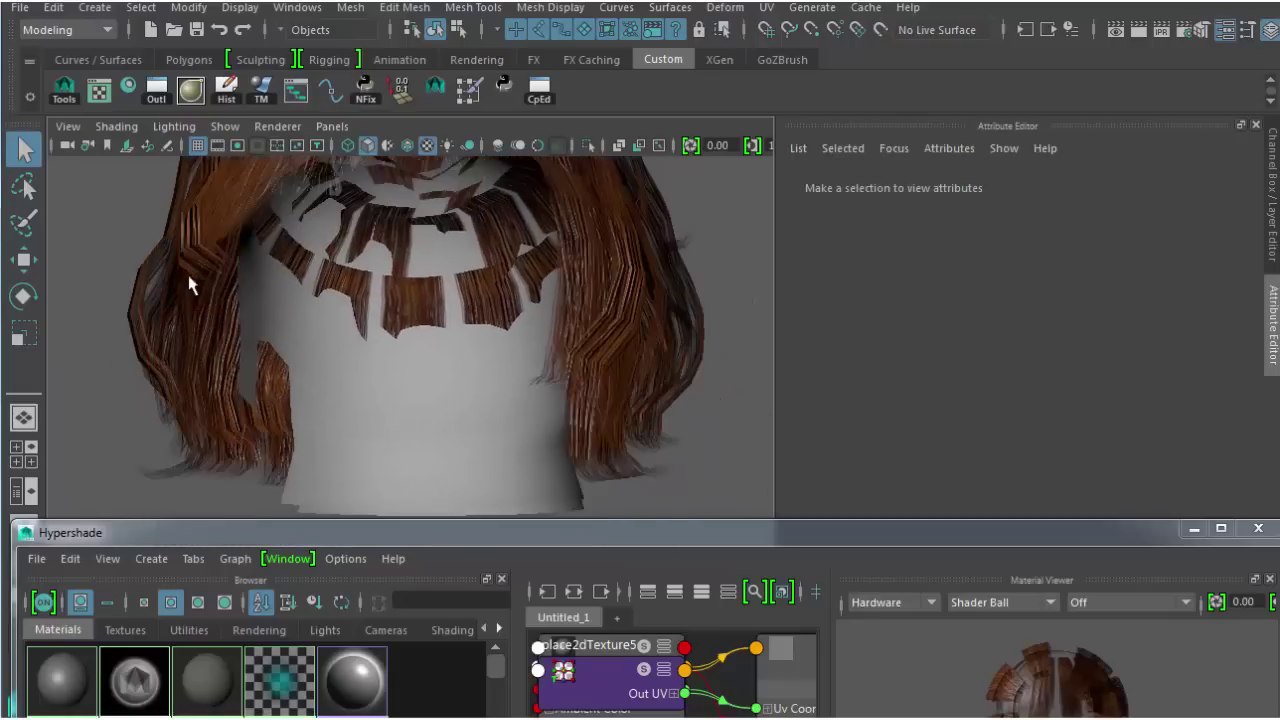
Bring the Hypershade back into view and map Scalp_D.png to the color and Scalp_O.png to the transparency of the hair_scalp material
left_click_drag(274, 515, 280, 38)
left_click(68, 198)
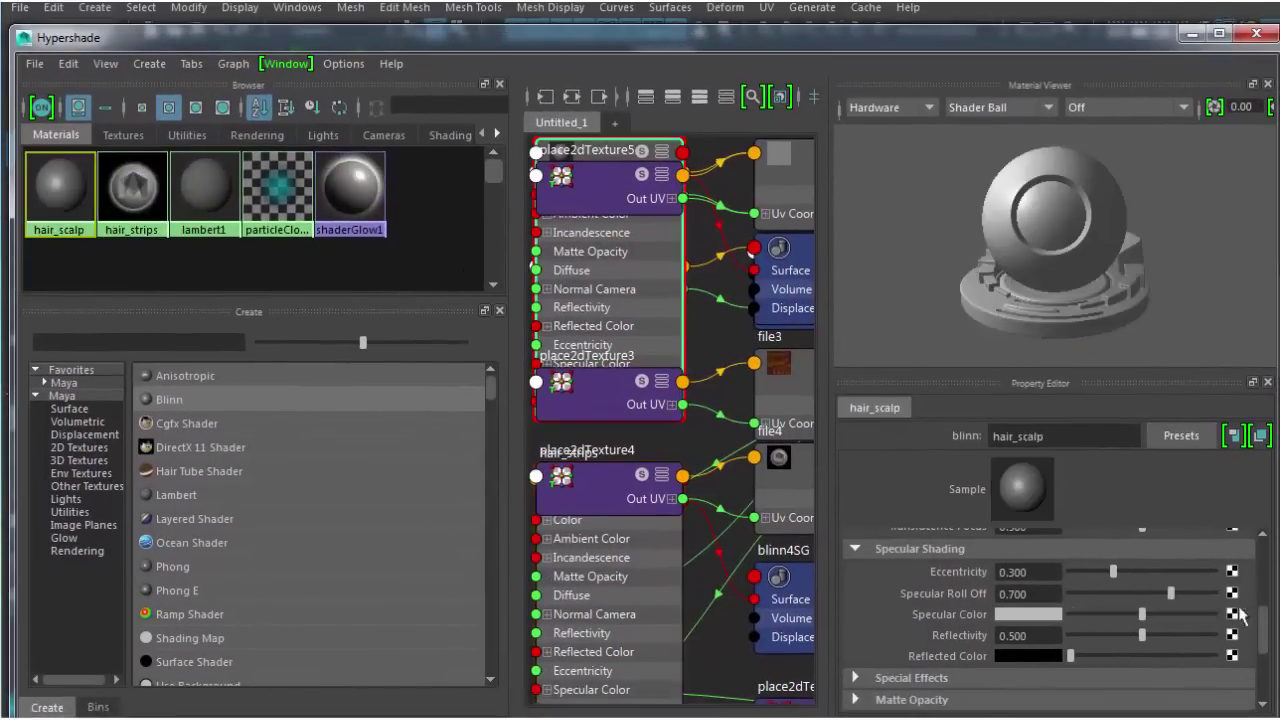
left_click_drag(1264, 626, 1270, 556)
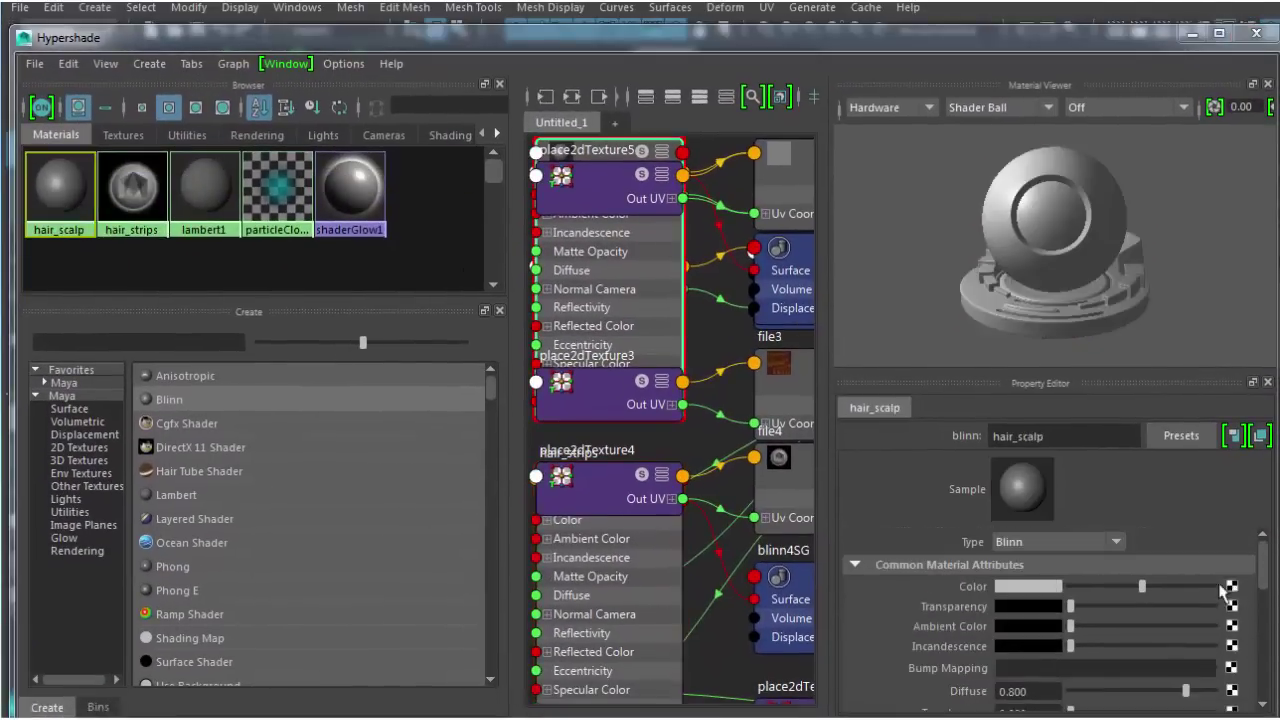
left_click(1232, 587)
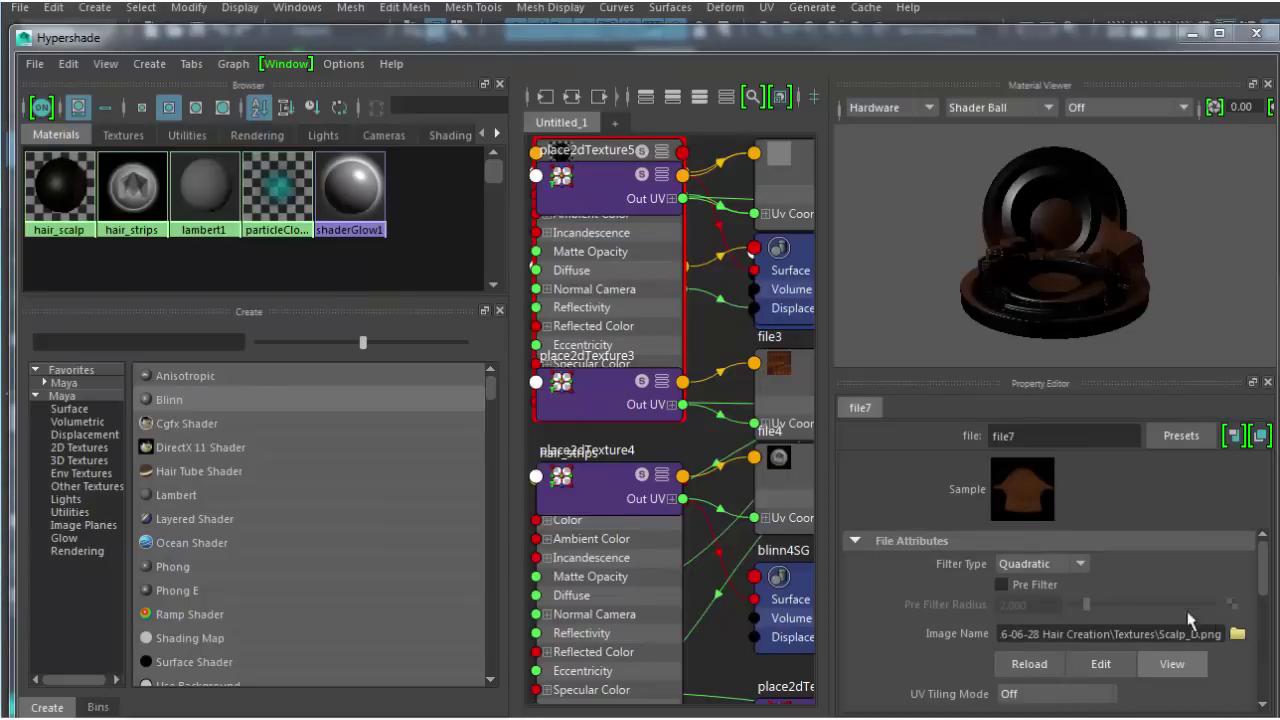
left_click(60, 185)
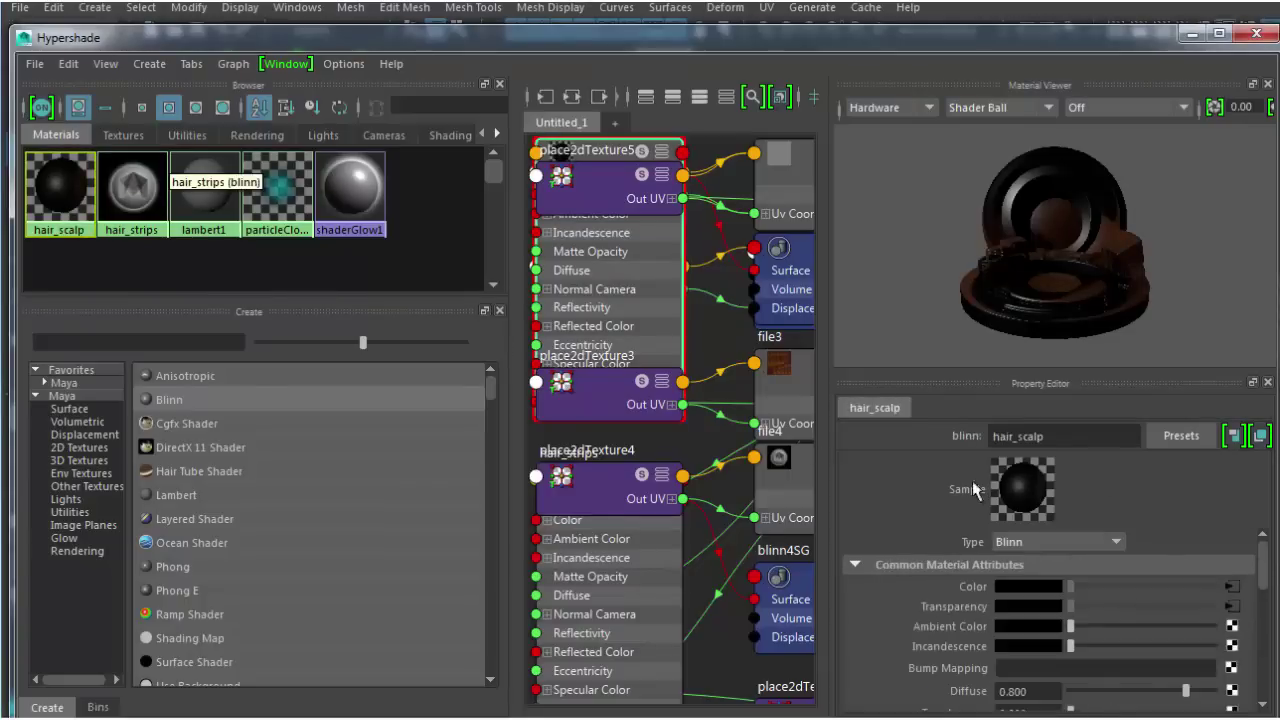
left_click(1231, 607)
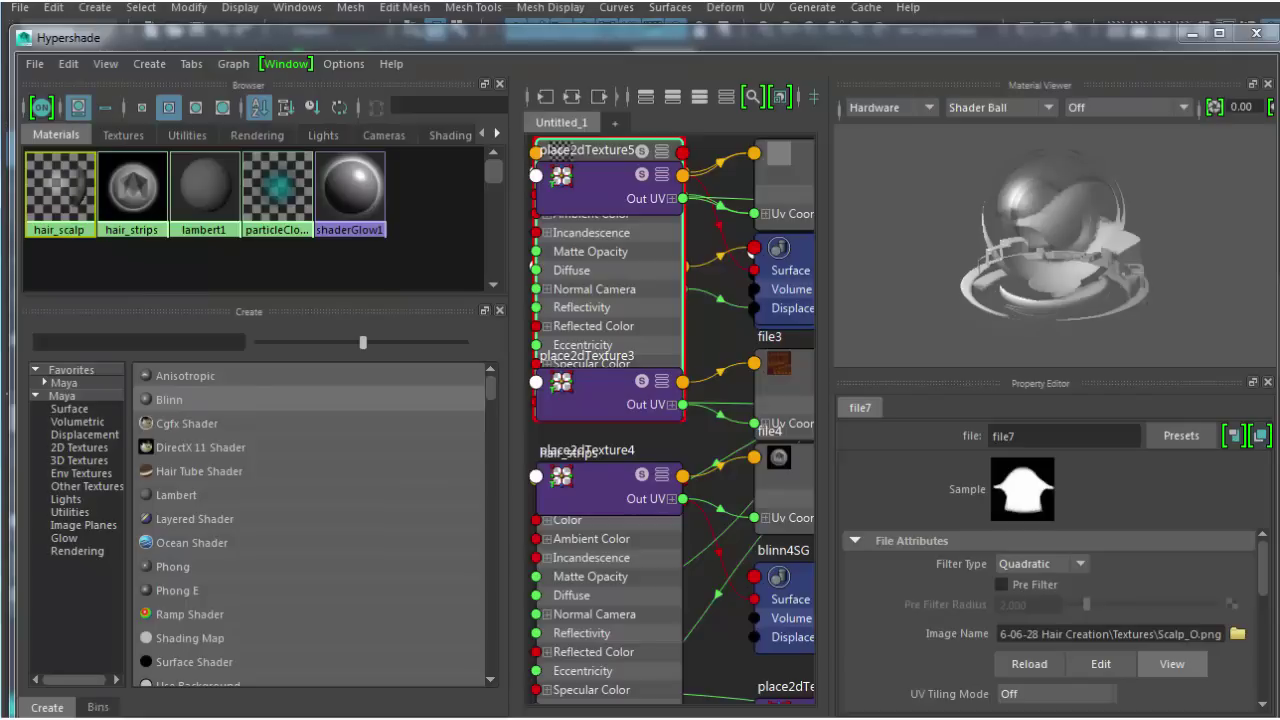
Map Scalp_S.png to the specular color and Scalp_B.png to the bump mapping of the hair_scalp material
left_click(60, 187)
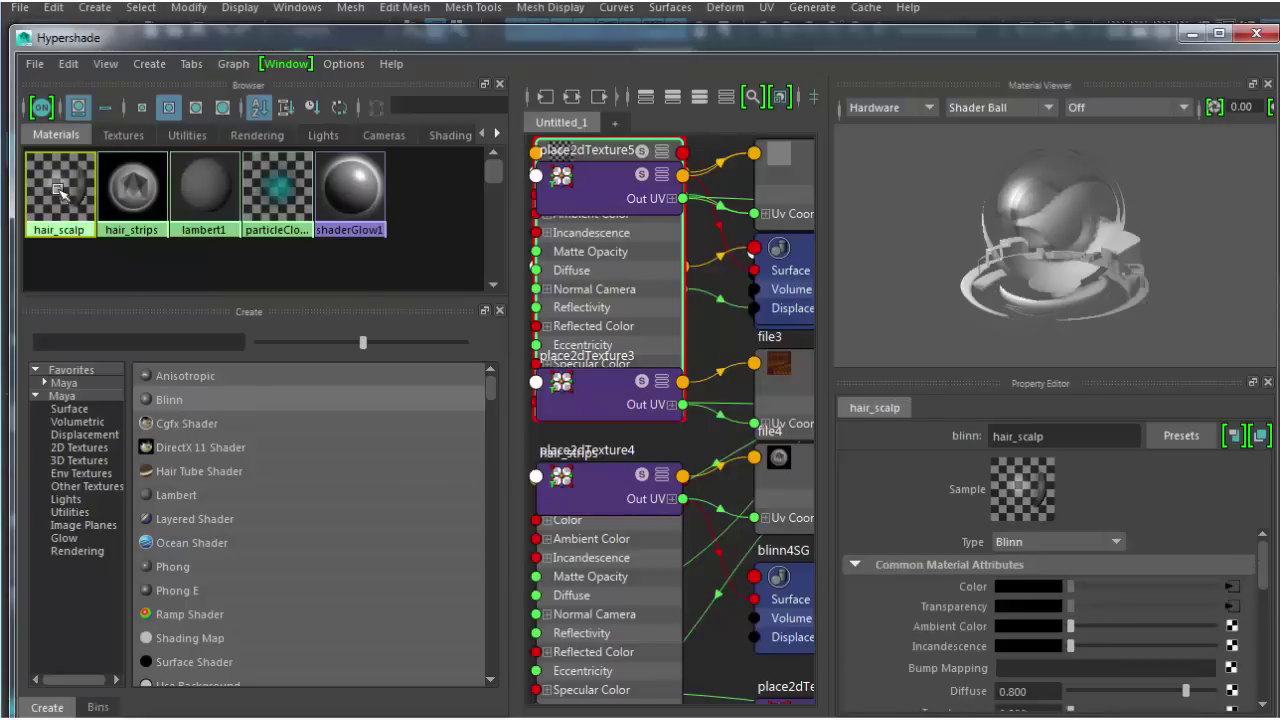
mouse_move(1262, 564)
left_mouse_down()
mouse_move(1266, 609)
mouse_move(1228, 627)
left_mouse_up()
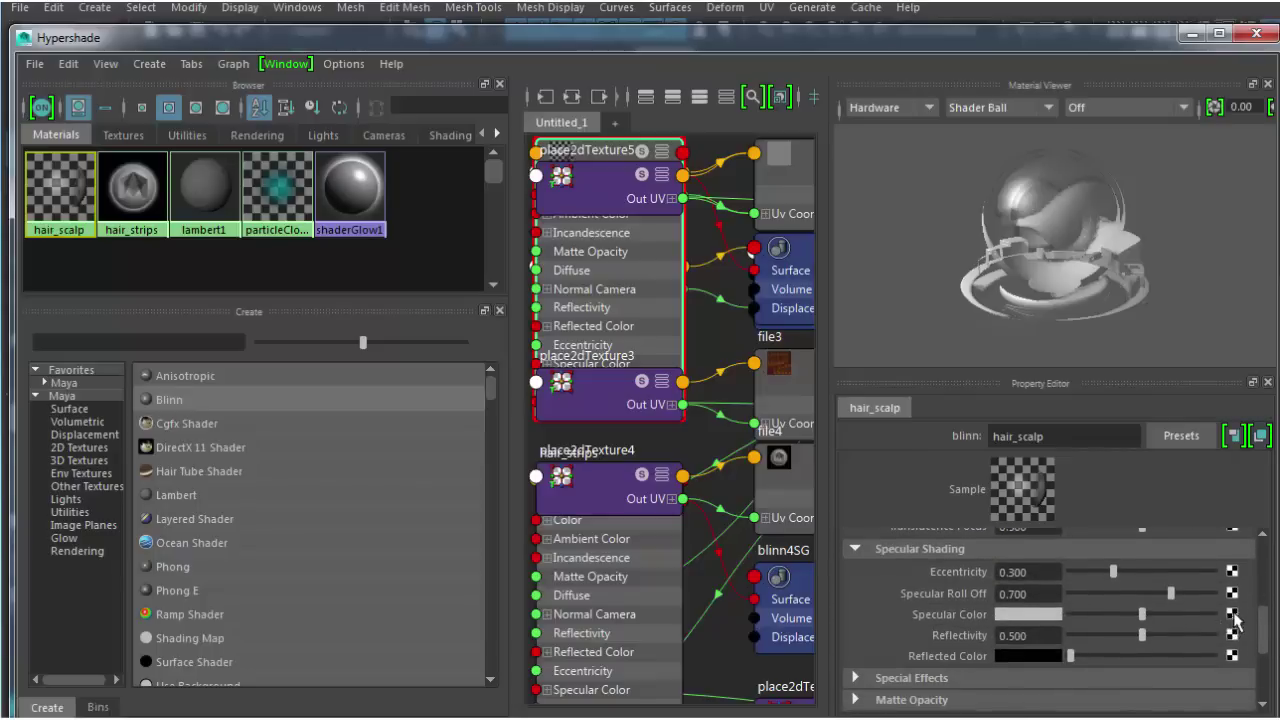
left_click(1232, 614)
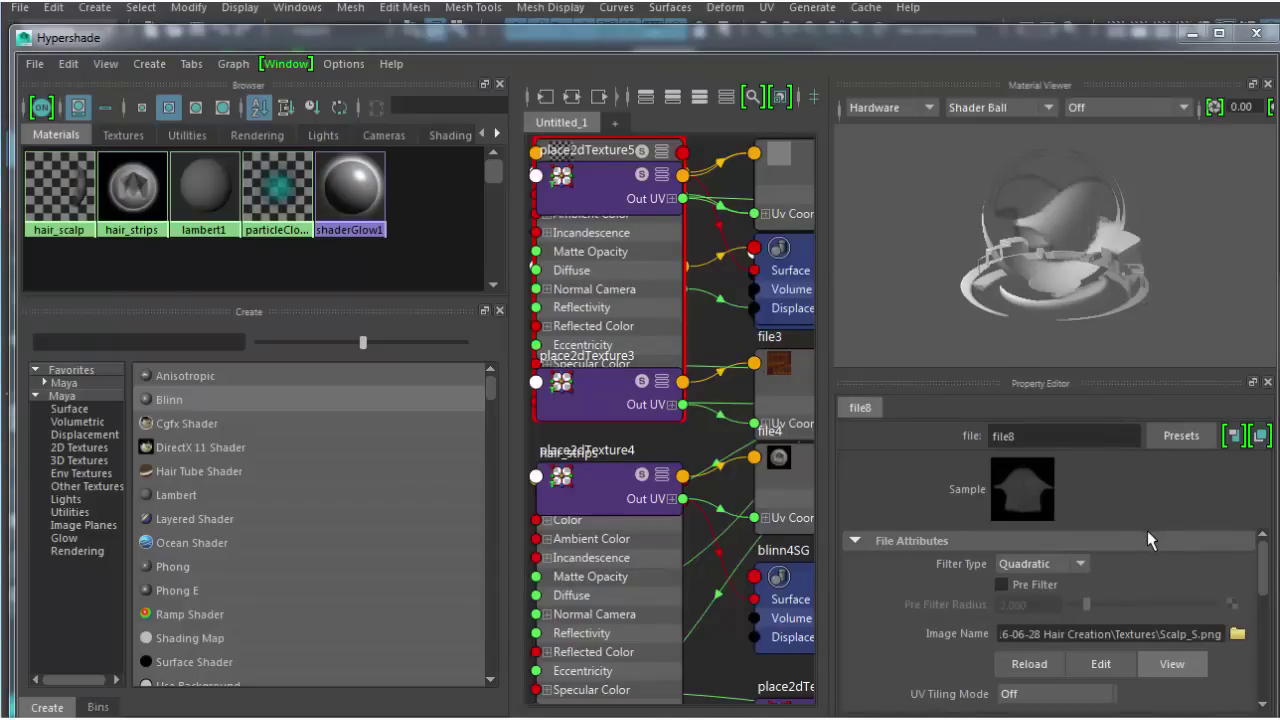
left_click(62, 190)
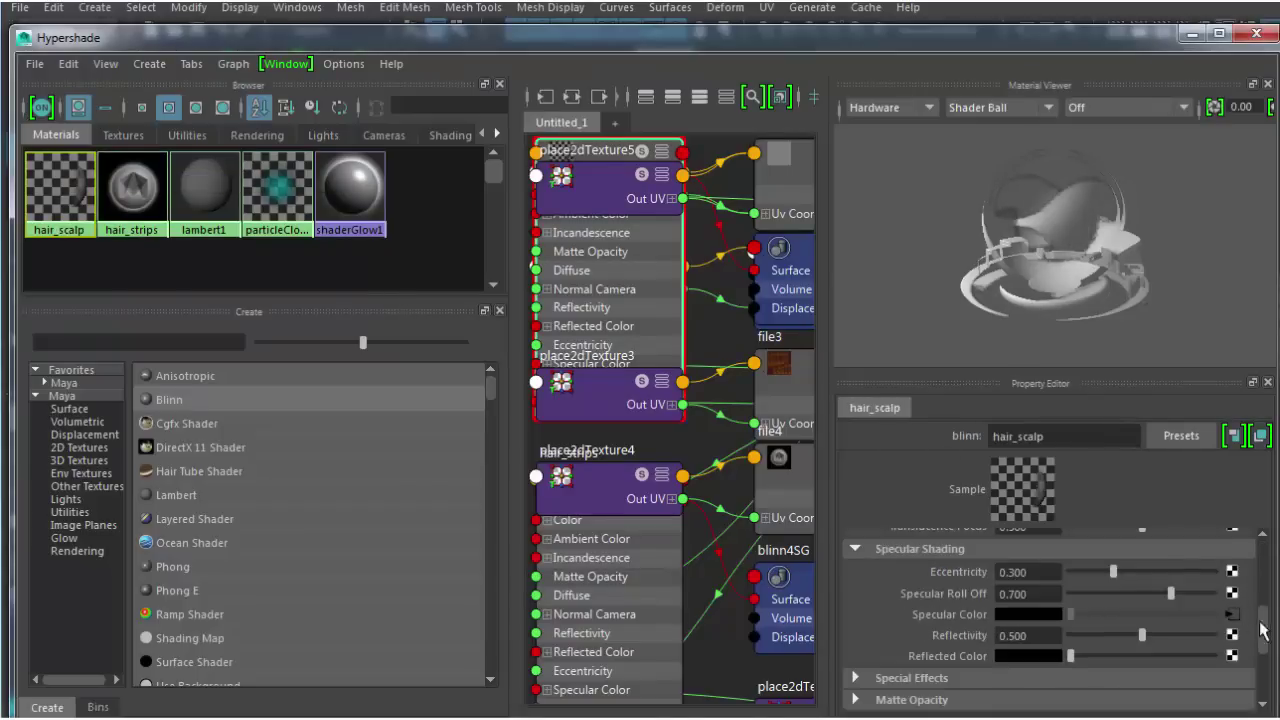
left_click_drag(1265, 630, 1268, 585)
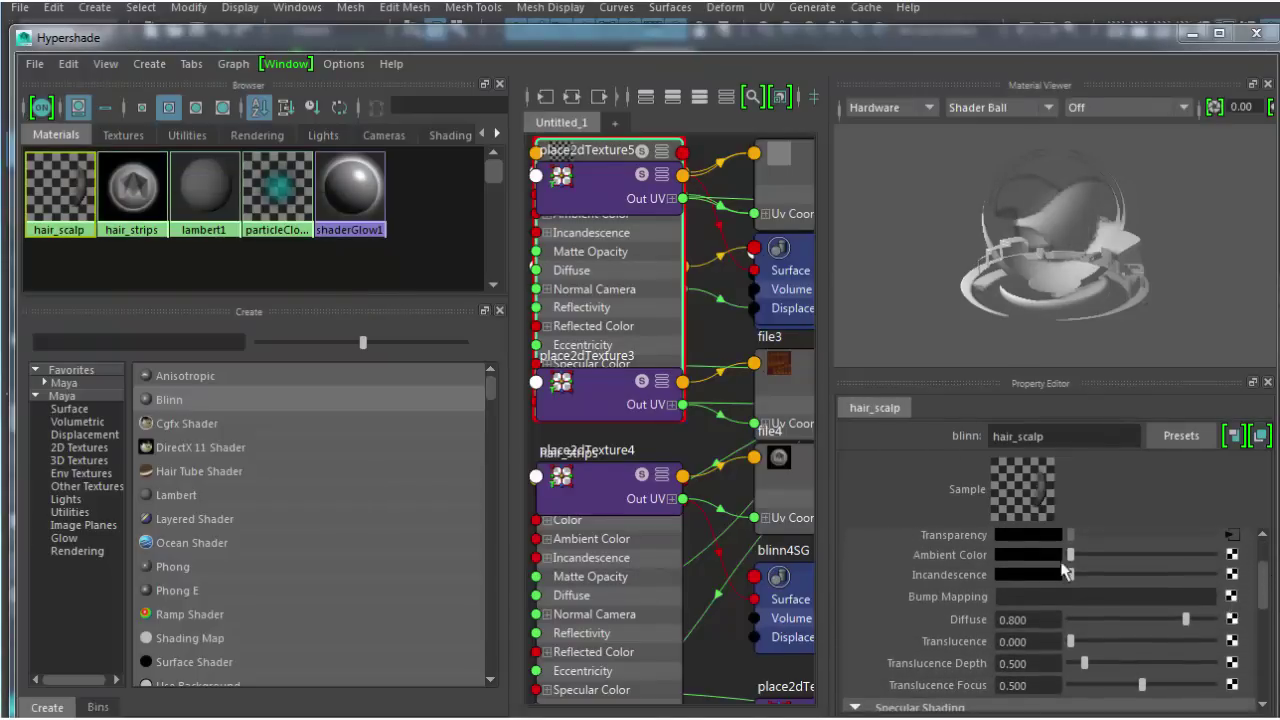
left_click(1232, 597)
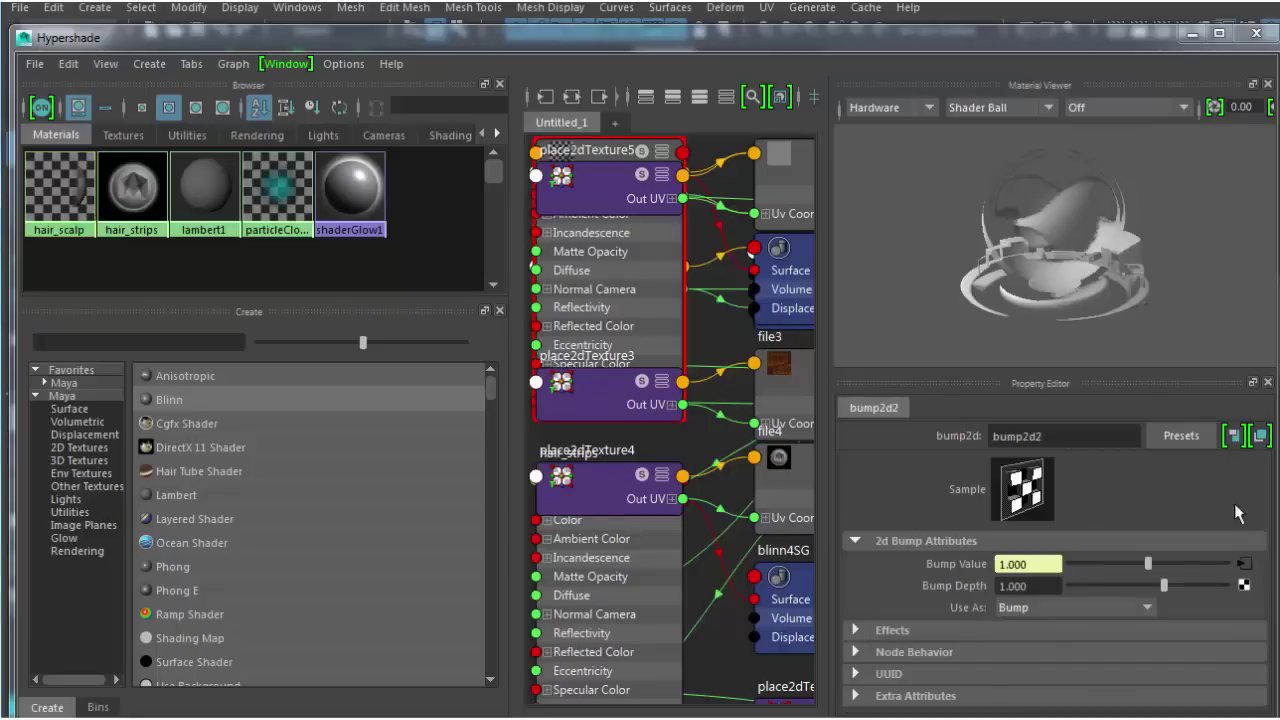
left_click(1246, 584)
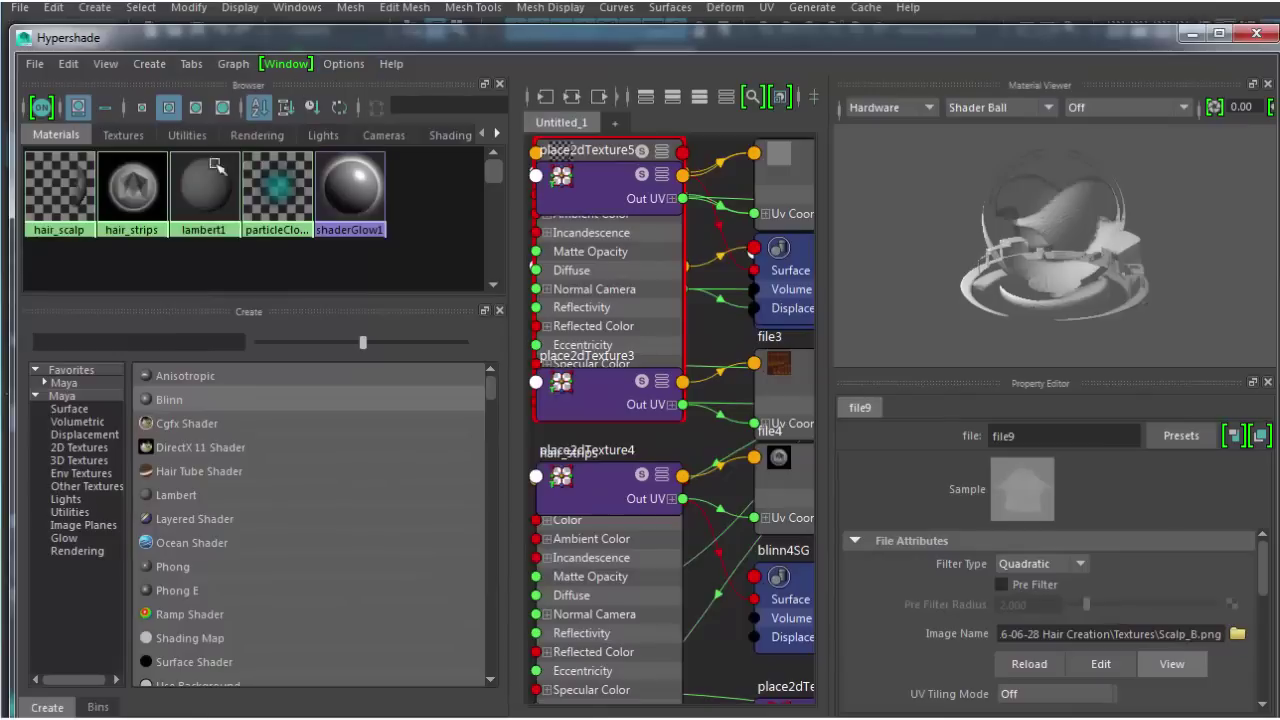
Break the color connection of the hair_scalp material and map Scalp_D.png to it through a new file texture
left_click(60, 185)
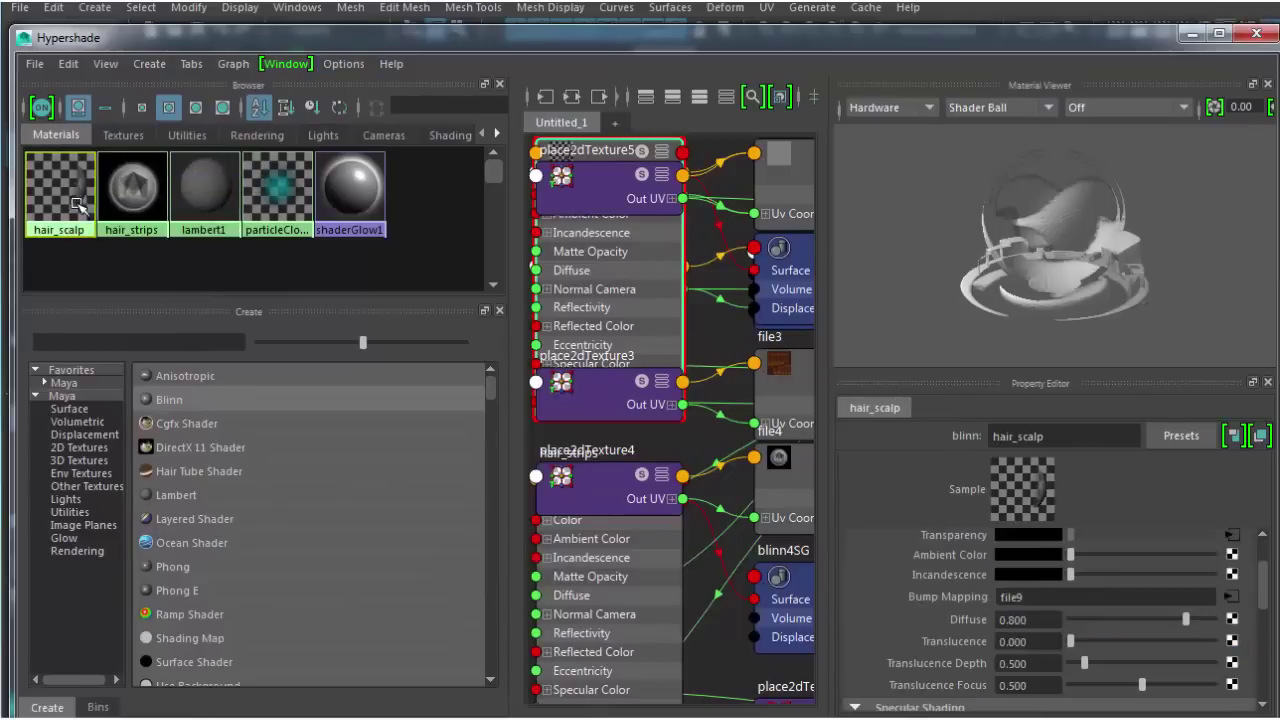
scroll(960, 596, "up", 2)
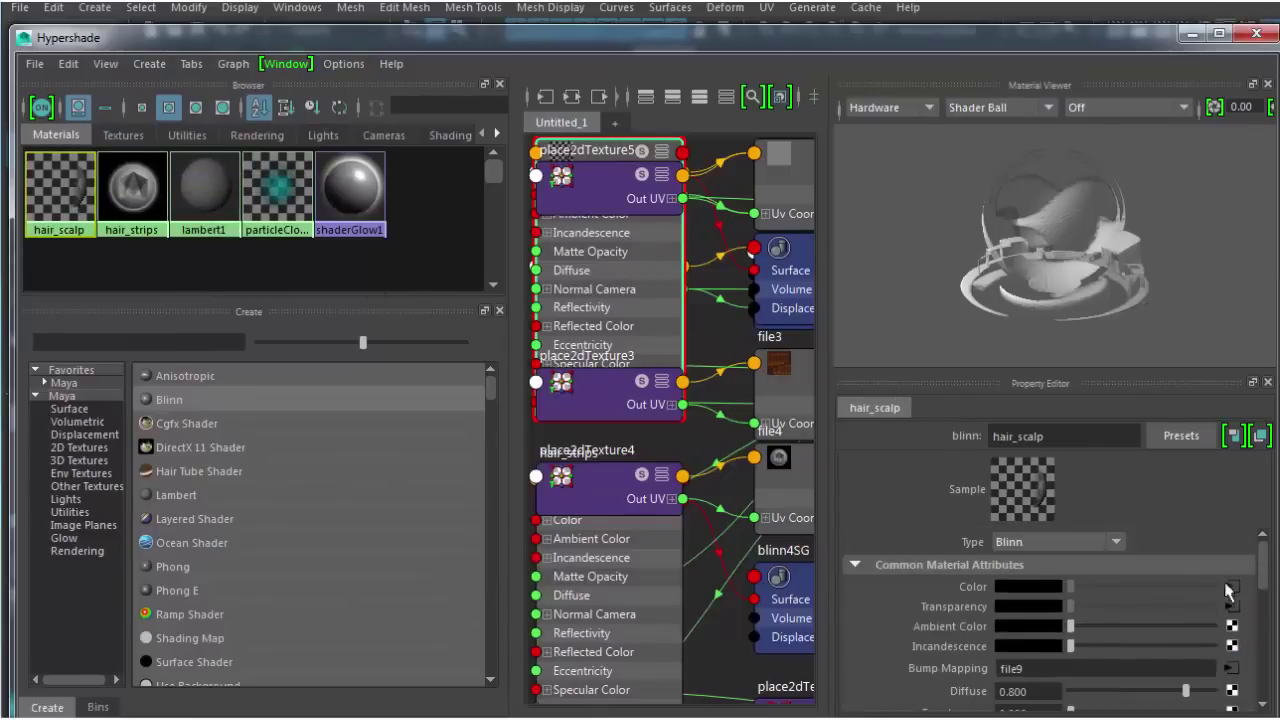
right_click(969, 586)
left_click(1040, 639)
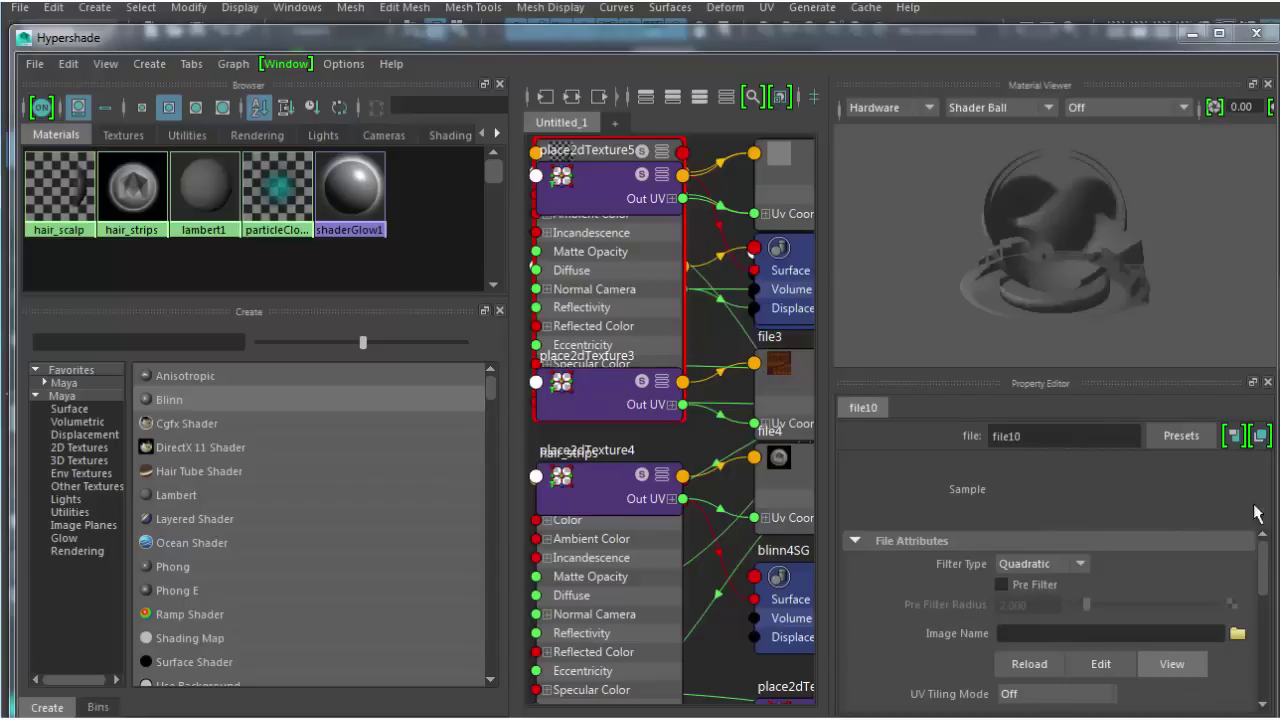
left_click(1237, 636)
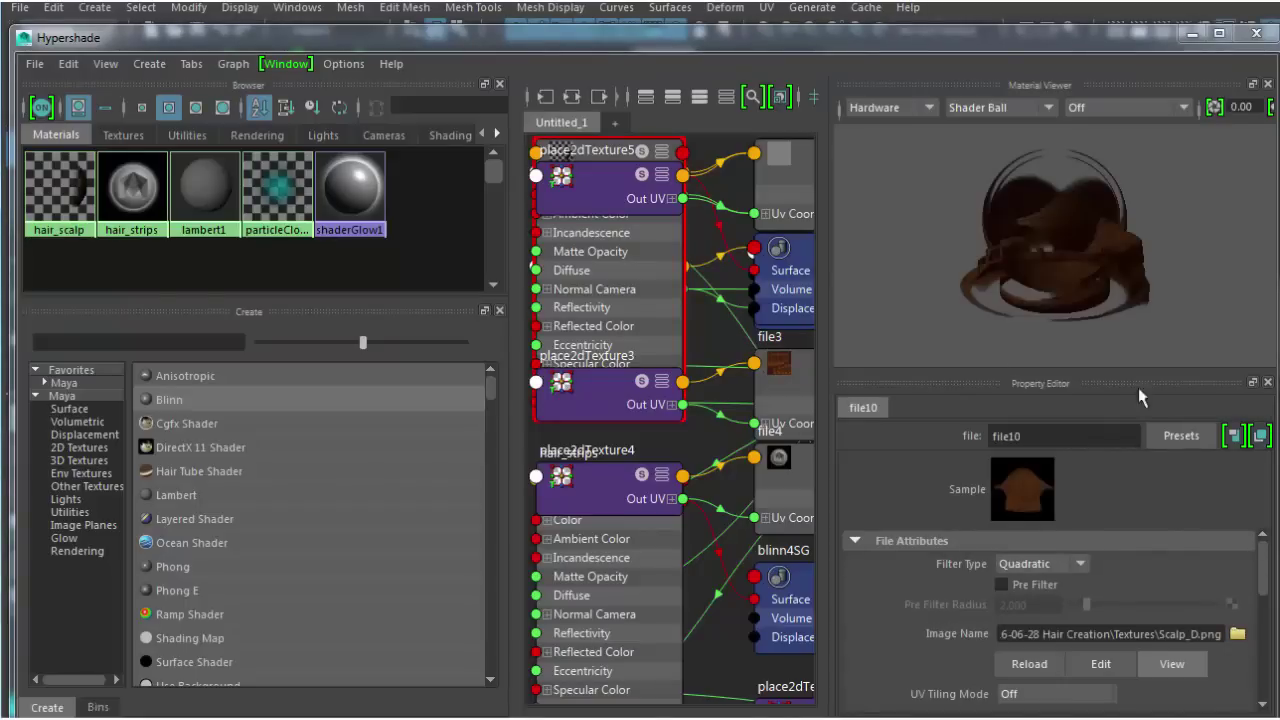
Move the Hypershade clear of the model and assign the hair_scalp material to the scalp mesh
left_click_drag(313, 41, 429, 591)
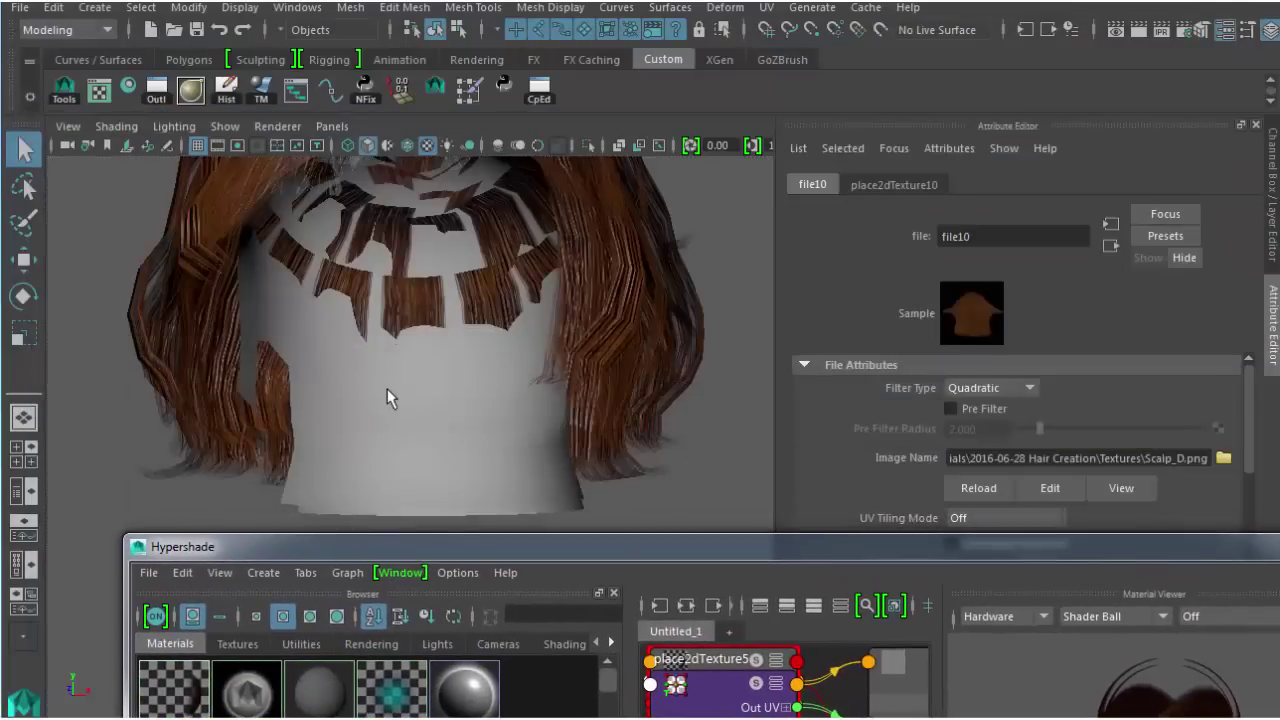
scroll(455, 430, "up", 4)
left_click(537, 440)
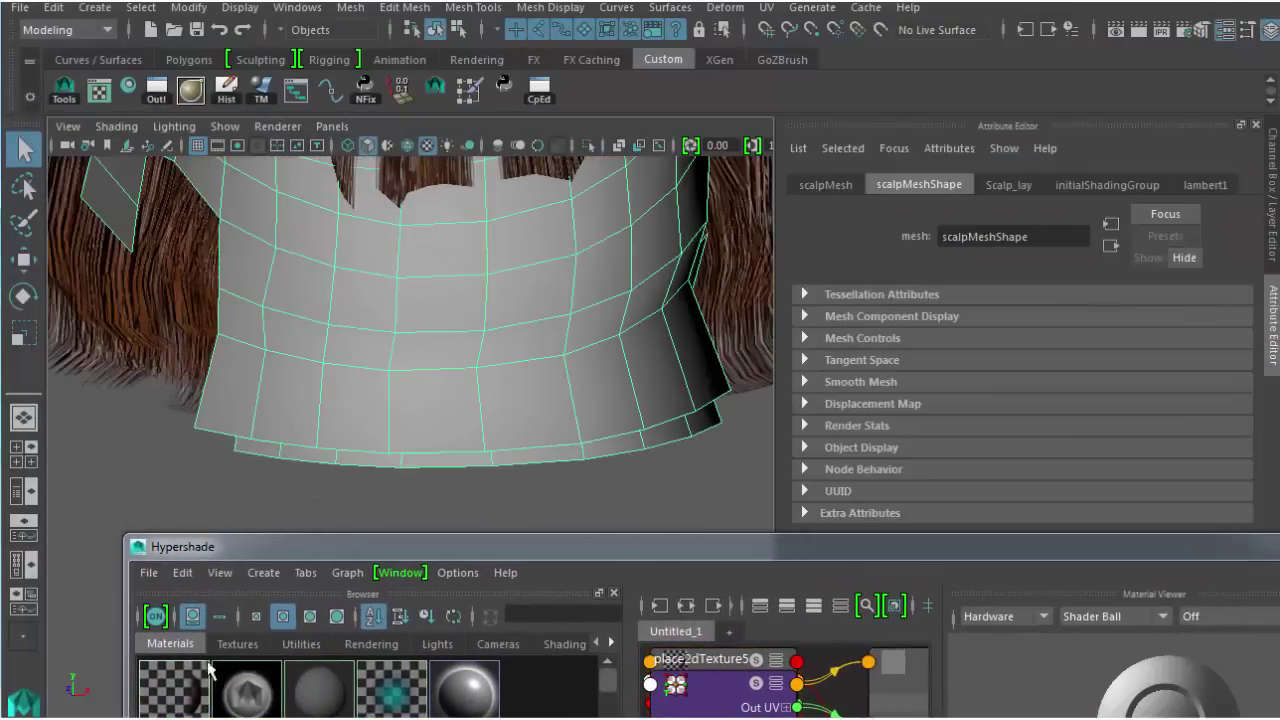
right_click(163, 645)
left_click(162, 577)
left_click(505, 479)
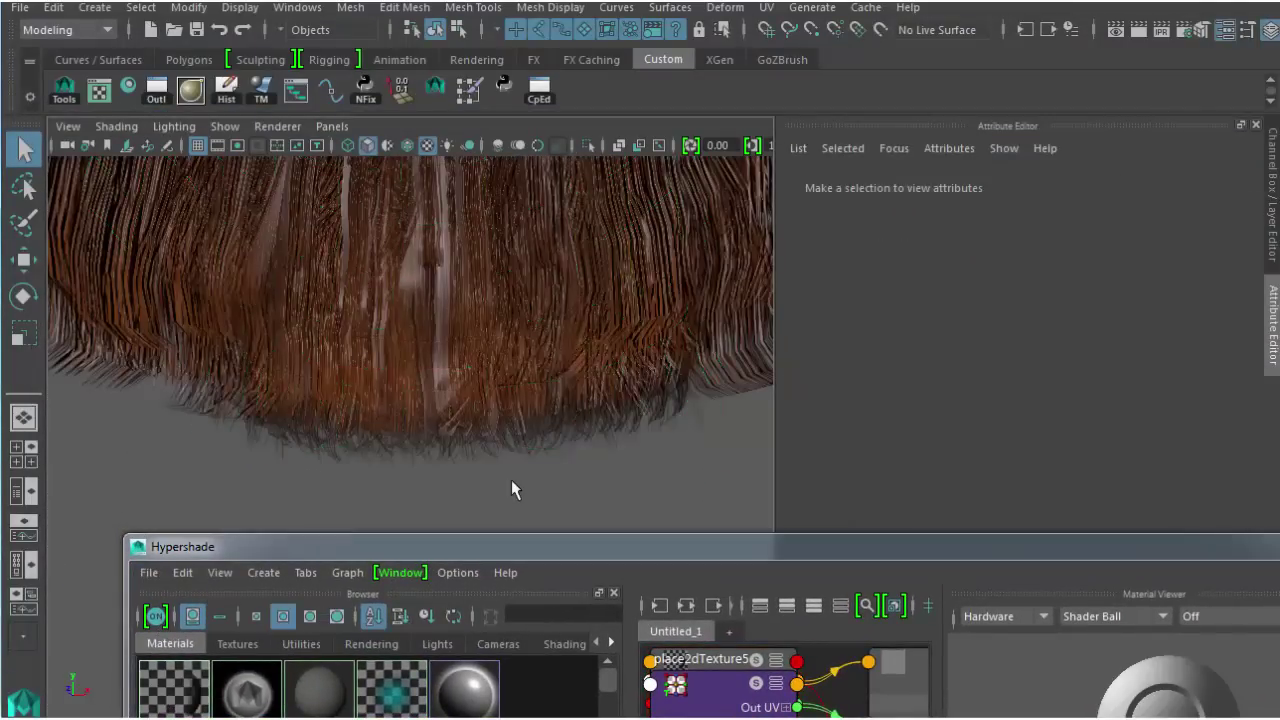
Isolate the scalp mesh in the view and examine its textured hair material from several sides
scroll(460, 380, "down", 3)
middle_click_drag(461, 381, 490, 425, "alt")
left_click_drag(466, 338, 491, 363, "alt")
right_click_drag(491, 363, 546, 404, "alt")
middle_click_drag(465, 494, 491, 442, "alt")
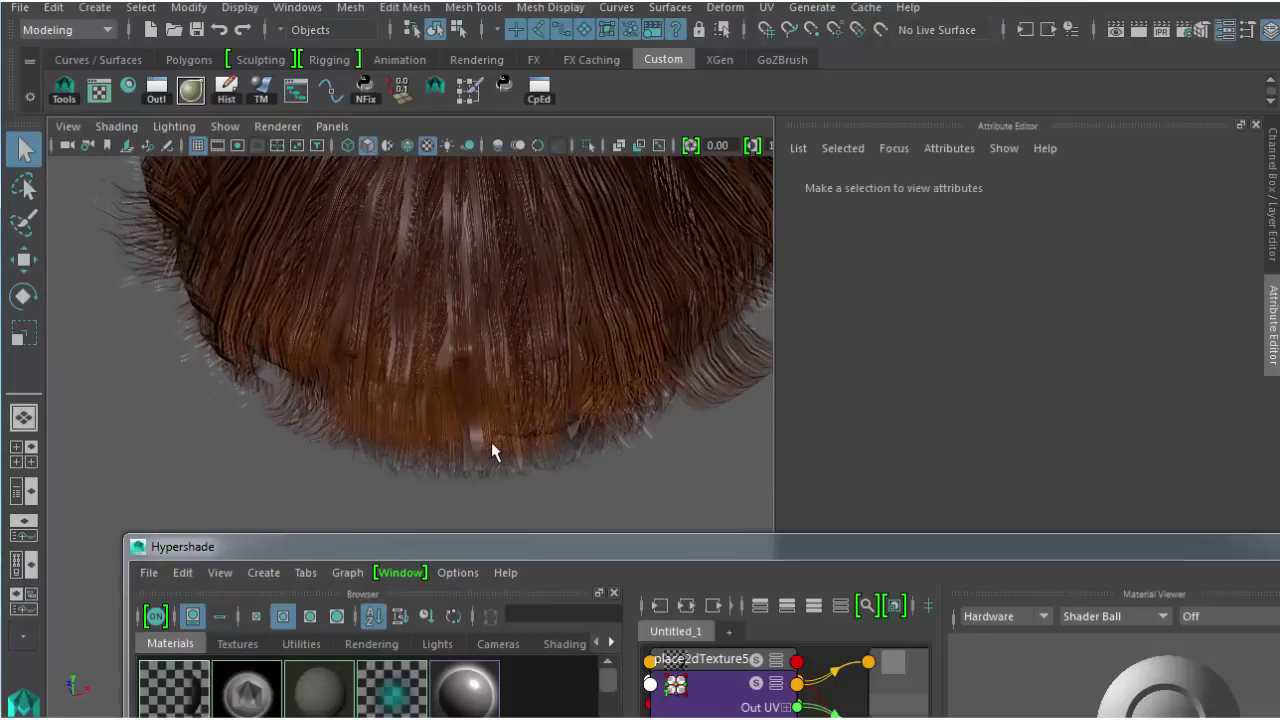
left_click(516, 464)
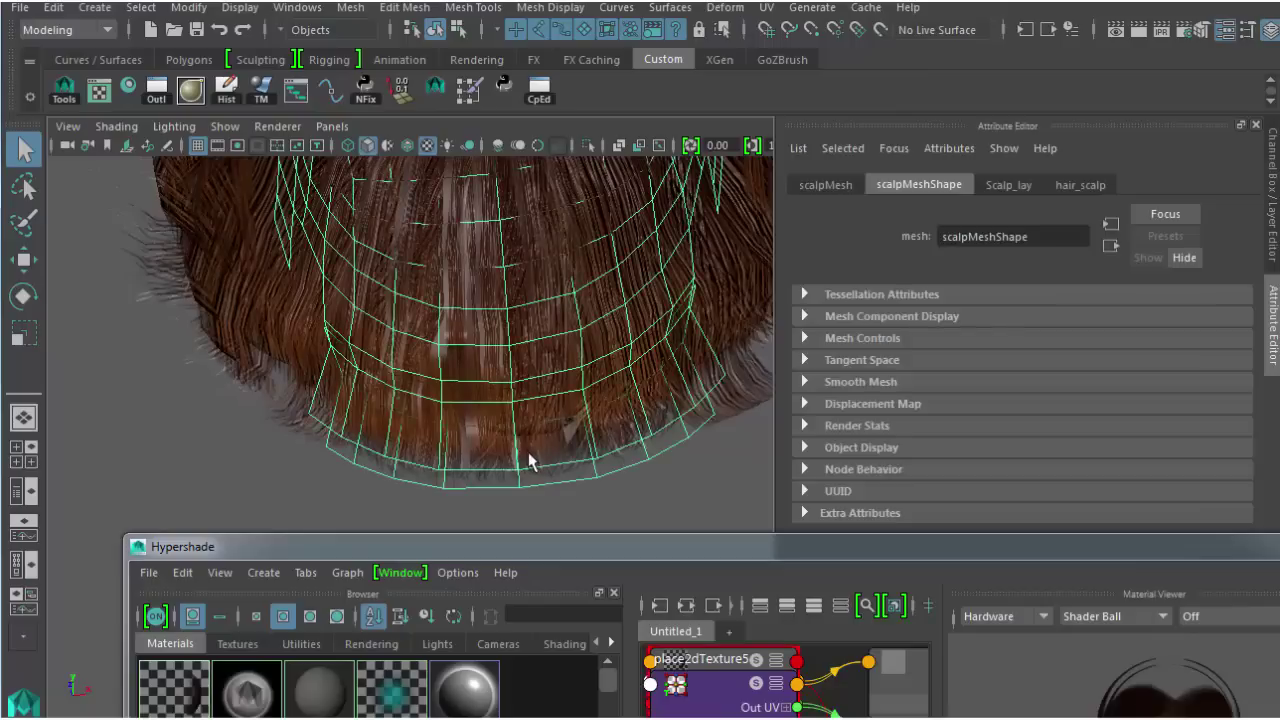
left_click_drag(577, 400, 572, 335, "alt")
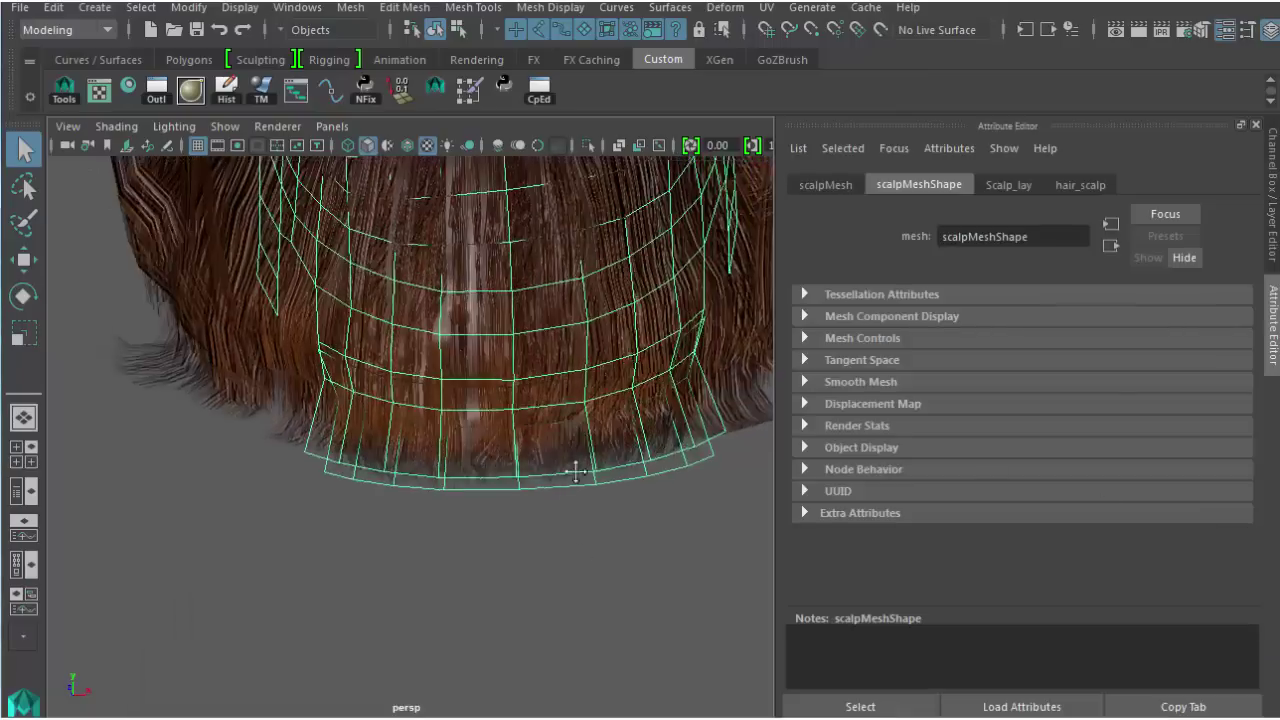
middle_click_drag(560, 330, 548, 507, "alt")
left_click(215, 125)
mouse_move(334, 113)
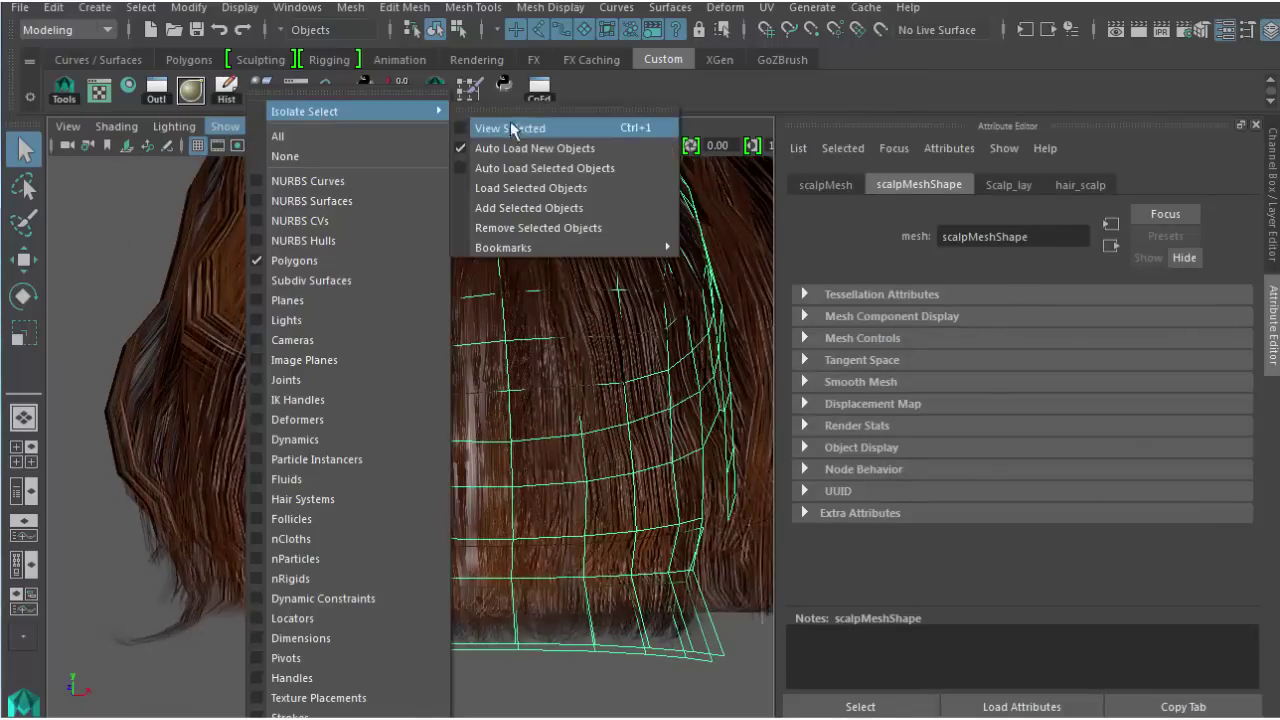
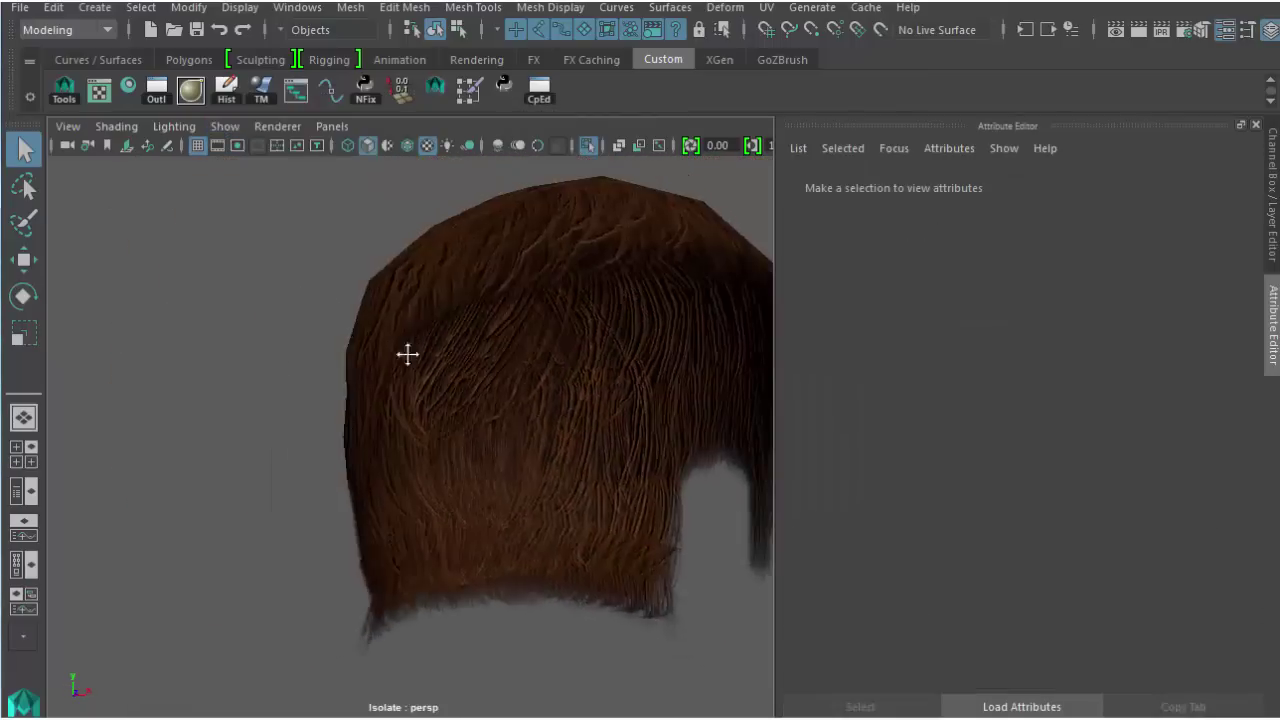
left_click_drag(254, 329, 300, 317, "alt")
middle_click_drag(300, 317, 210, 305, "alt")
right_click_drag(210, 305, 388, 330, "alt")
left_click_drag(388, 330, 560, 302, "alt")
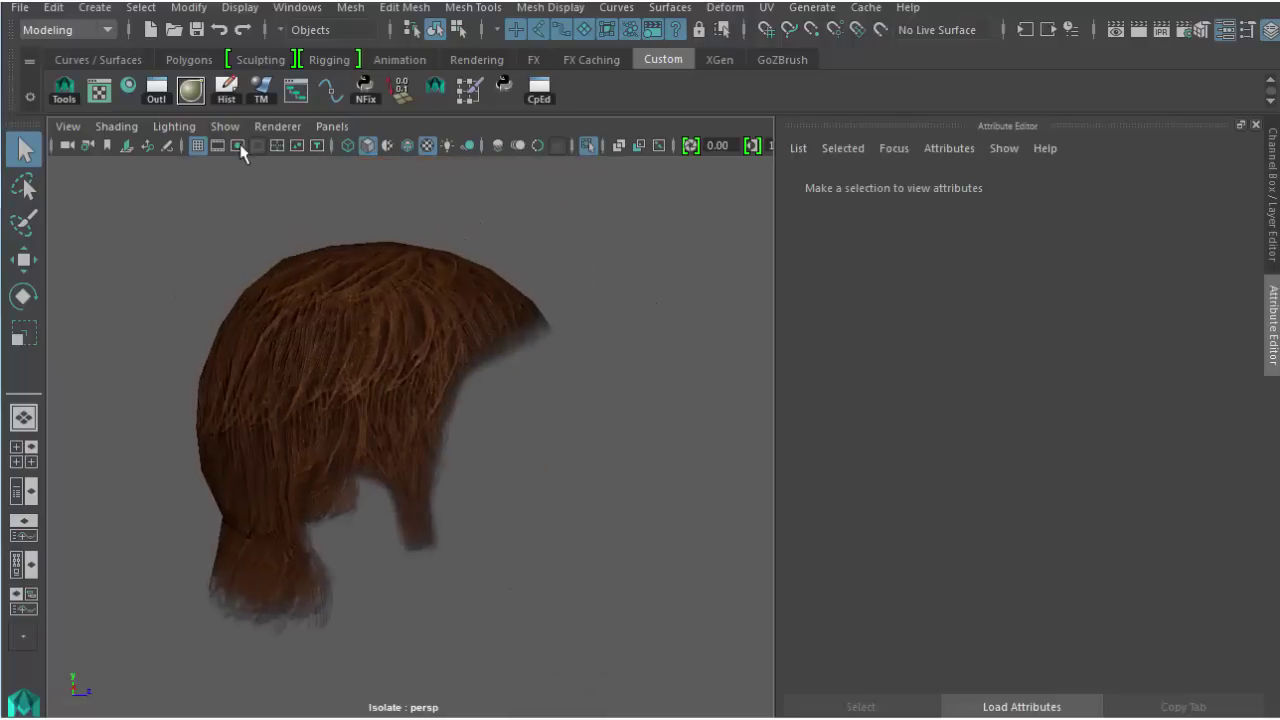
Turn off the isolation and examine the hair strips together with the scalp from the front
left_click(225, 126)
mouse_move(400, 111)
left_click(508, 128)
left_click_drag(654, 289, 480, 320, "alt")
middle_click_drag(480, 320, 609, 346, "alt")
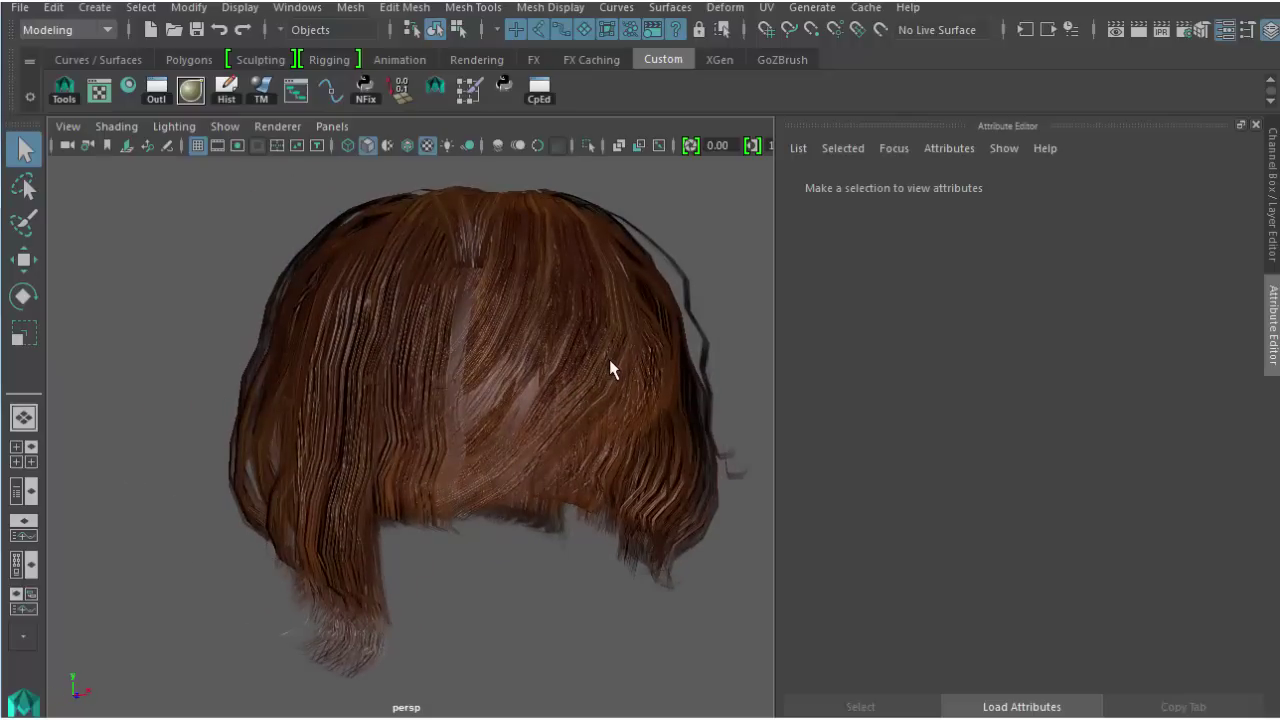
Replace the specular color texture of the hair_strips material with Hair_S.png and check the hair's highlights
left_click(130, 92)
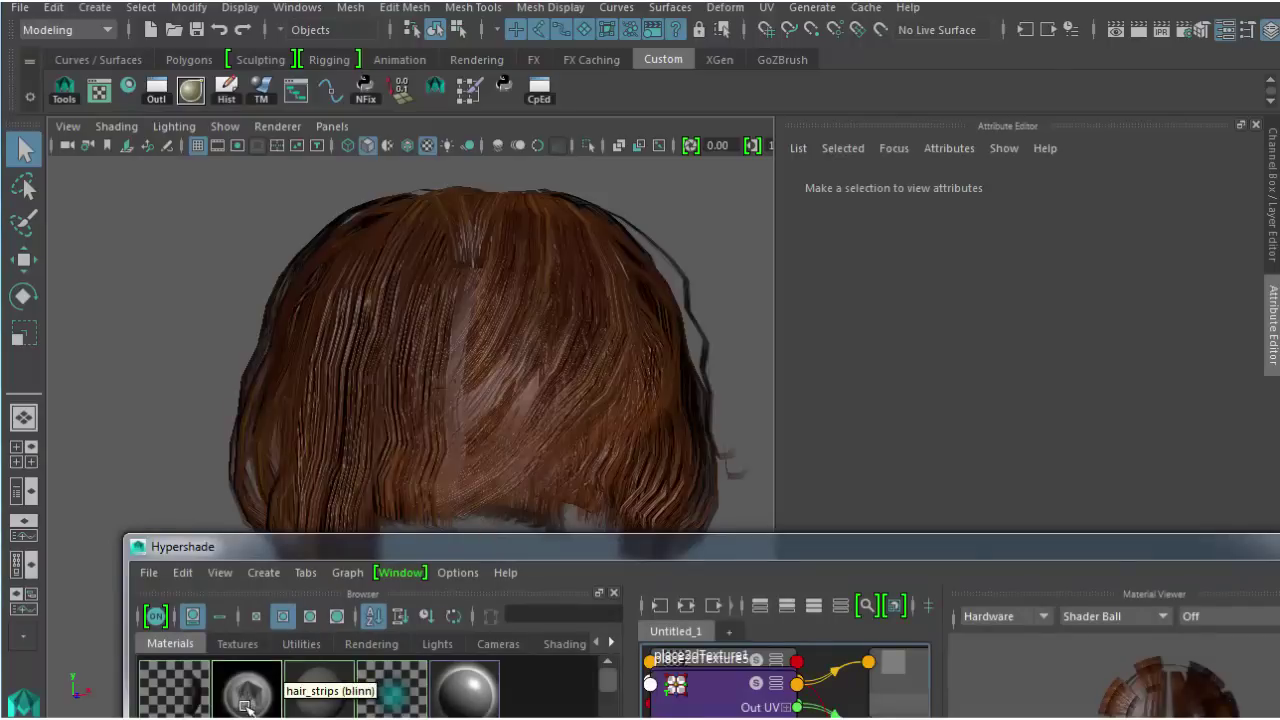
left_click(250, 690)
left_click(1085, 522)
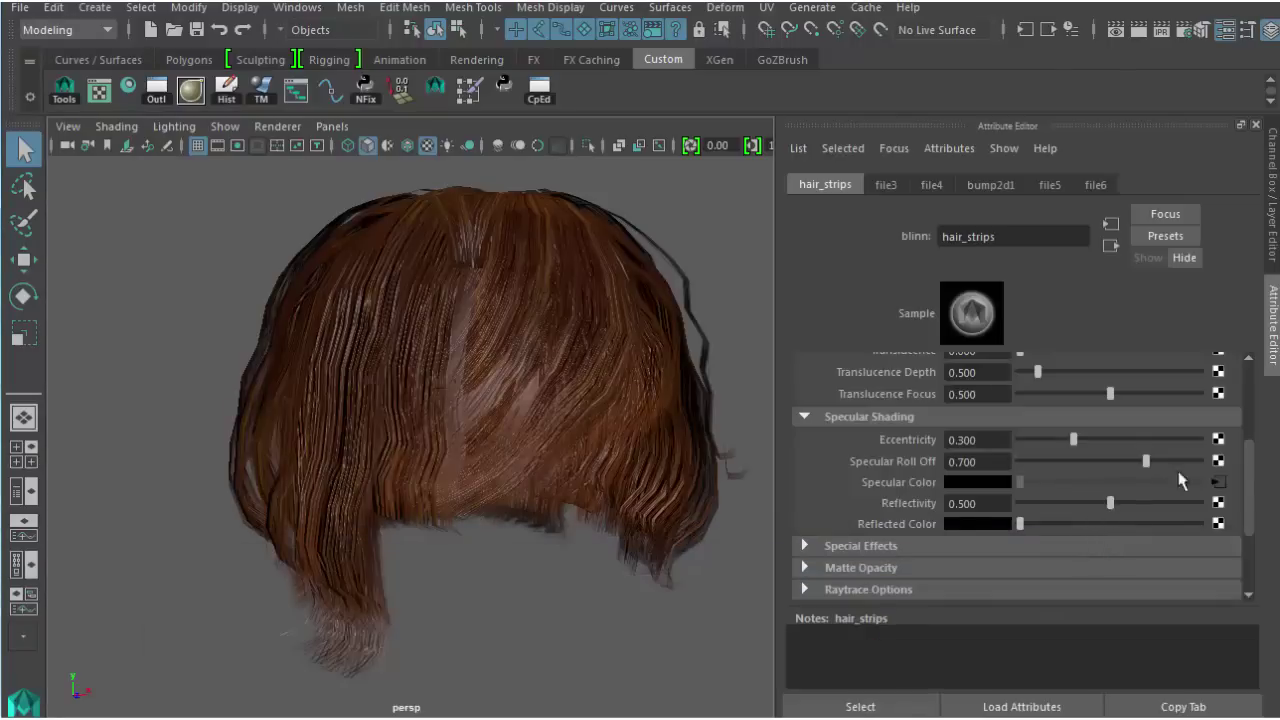
scroll(1138, 487, "up", 1)
left_click(1218, 491)
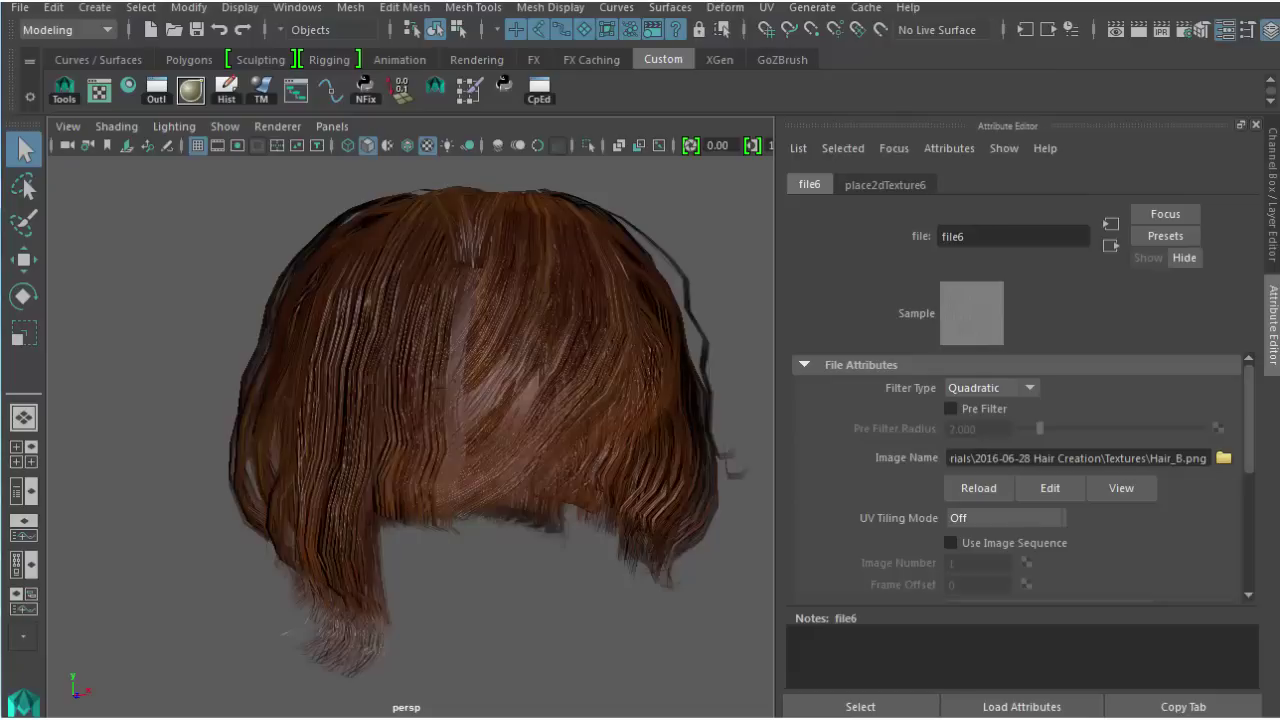
left_click_drag(522, 370, 417, 434, "alt")
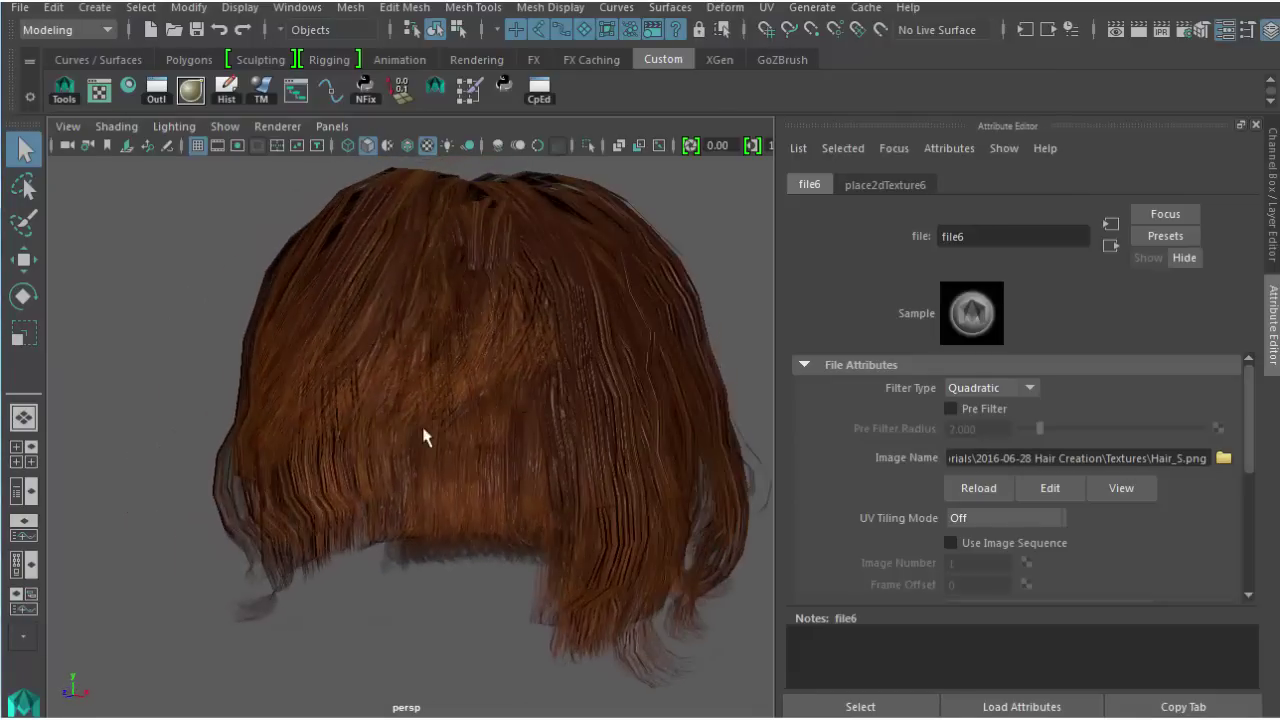
Combine the hair strips and scalp meshes into one mesh and name it RL_HairMesh
key("ctrl+a")
left_click_drag(557, 395, 592, 436, "alt")
left_click(500, 484)
left_click(738, 404)
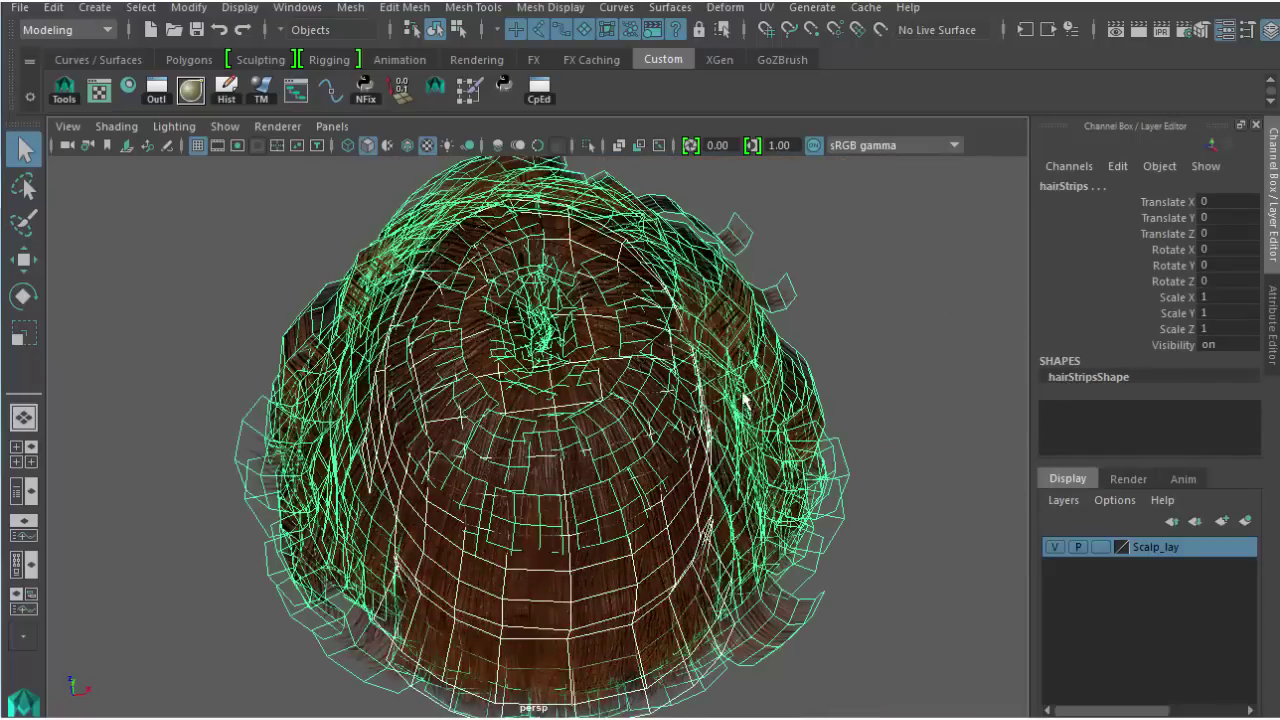
left_click_drag(745, 403, 716, 416, "alt")
left_click(350, 8)
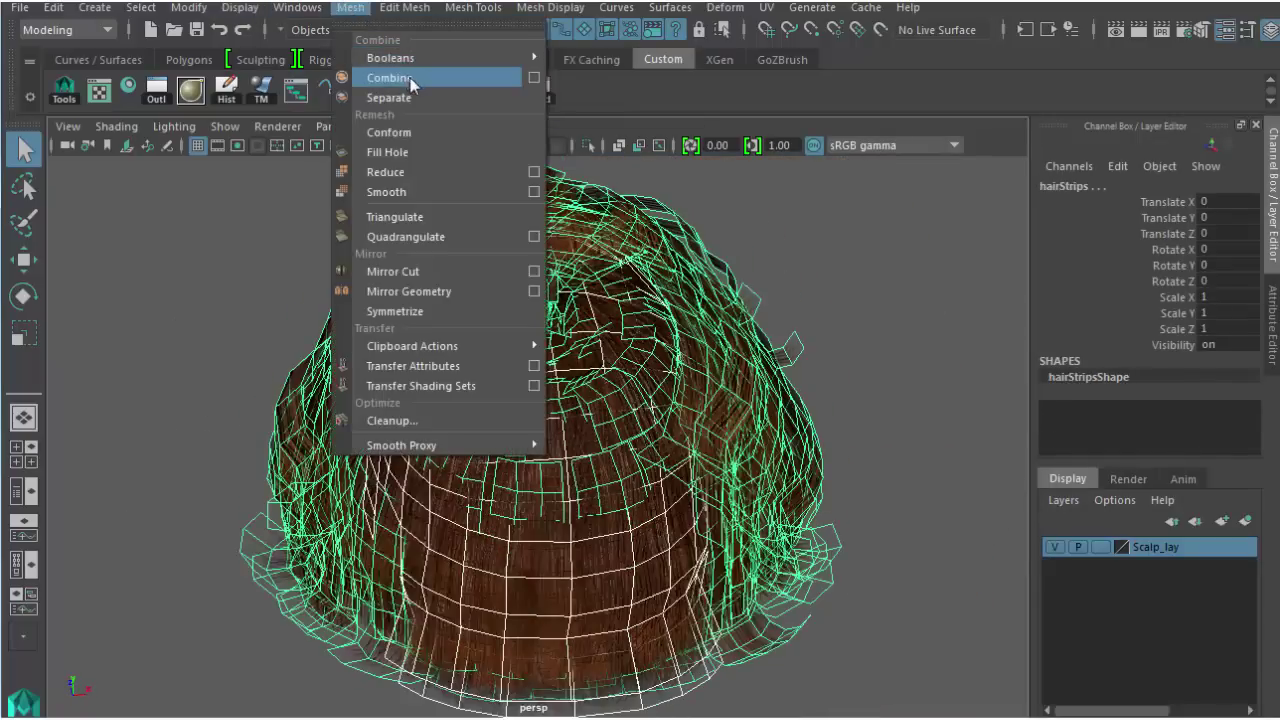
left_click(410, 82)
left_click_drag(280, 286, 303, 323, "alt")
left_click(1116, 187)
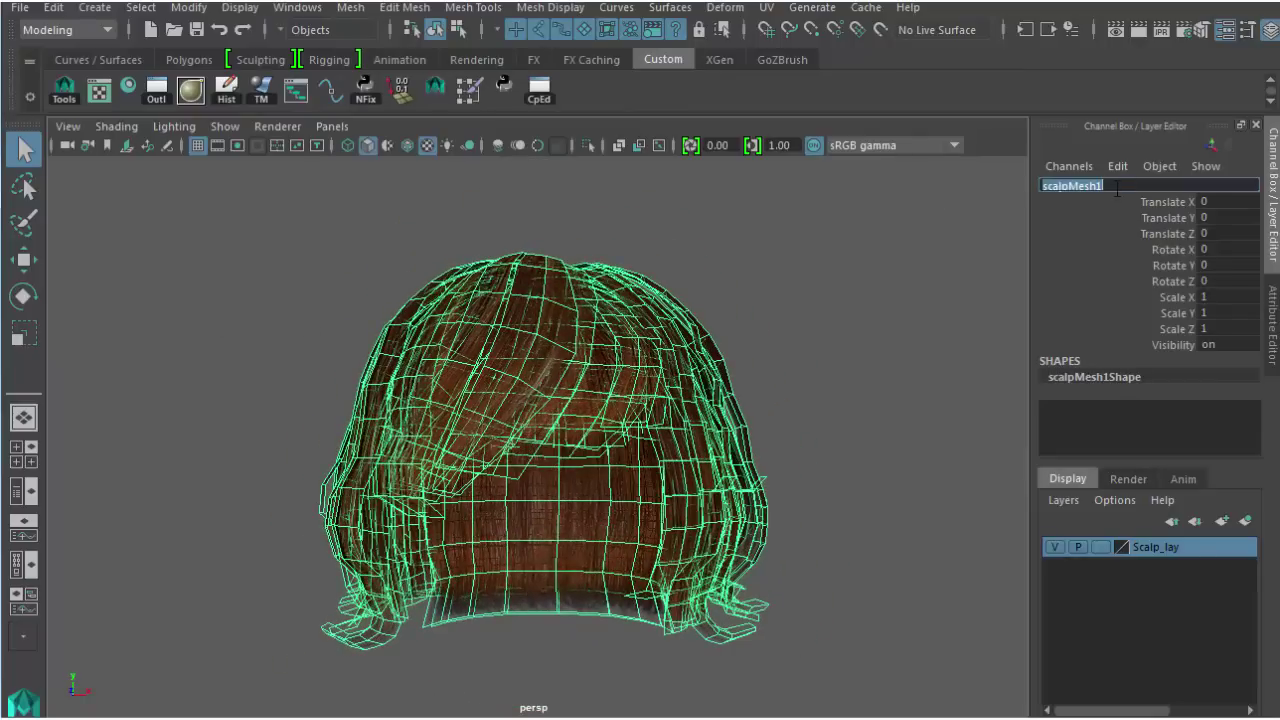
type("RL_HairMesh")
key("Return")
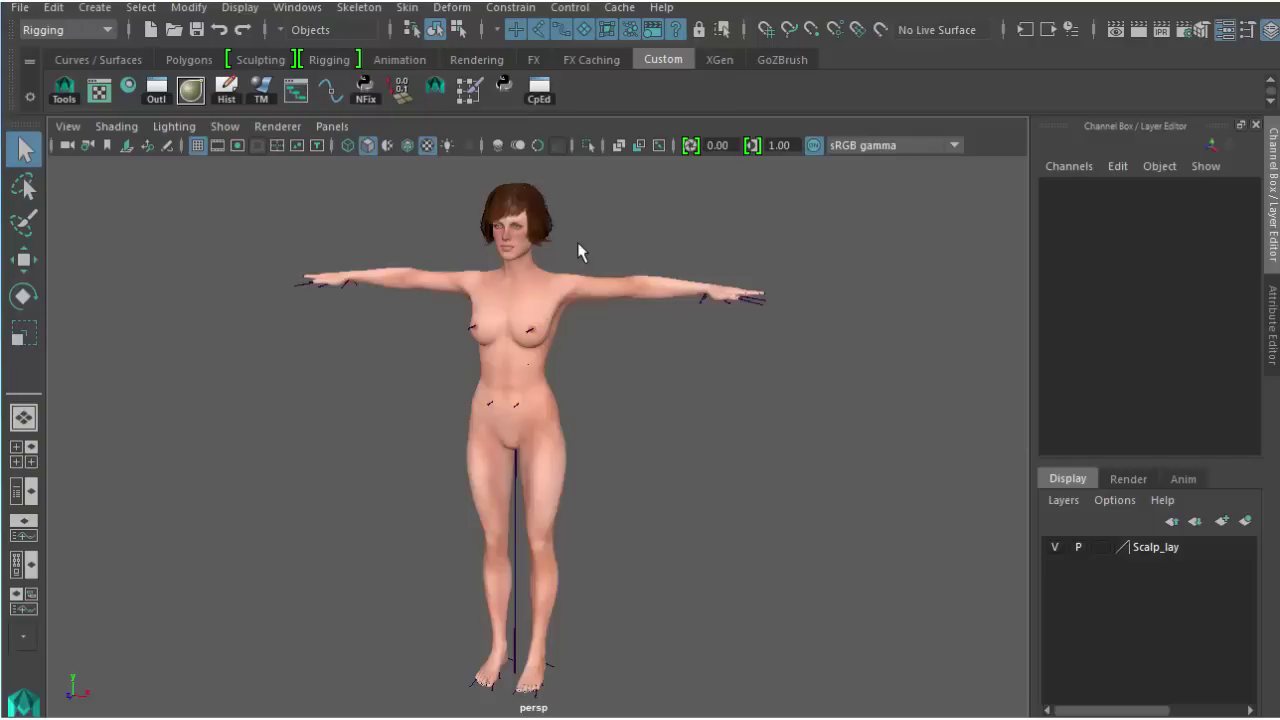
Display the character in wireframe and center the pivot of RL_HairMesh
middle_click_drag(578, 238, 597, 448, "alt")
right_click_drag(597, 448, 640, 420, "alt")
middle_click_drag(640, 420, 612, 364, "alt")
right_click_drag(612, 364, 838, 464, "alt")
middle_click_drag(714, 332, 765, 452, "alt")
key("4")
left_click_drag(691, 449, 660, 430, "alt")
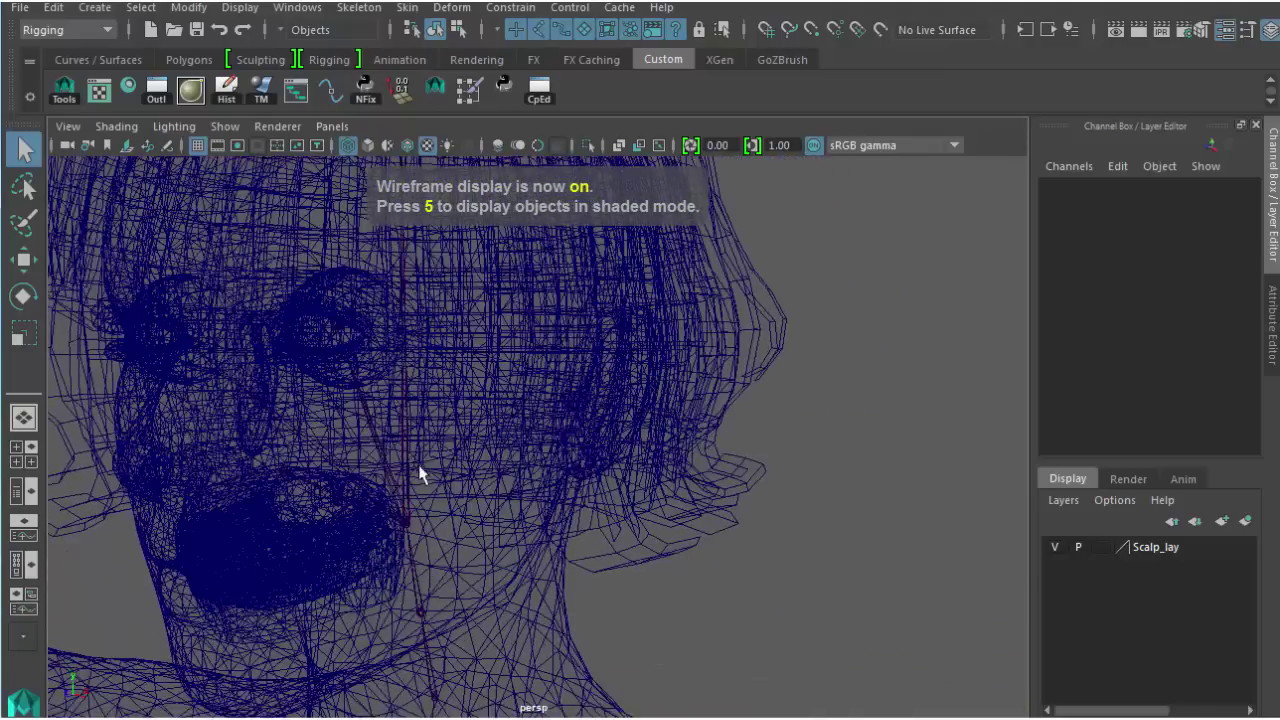
left_click(710, 390)
key("f")
key("w")
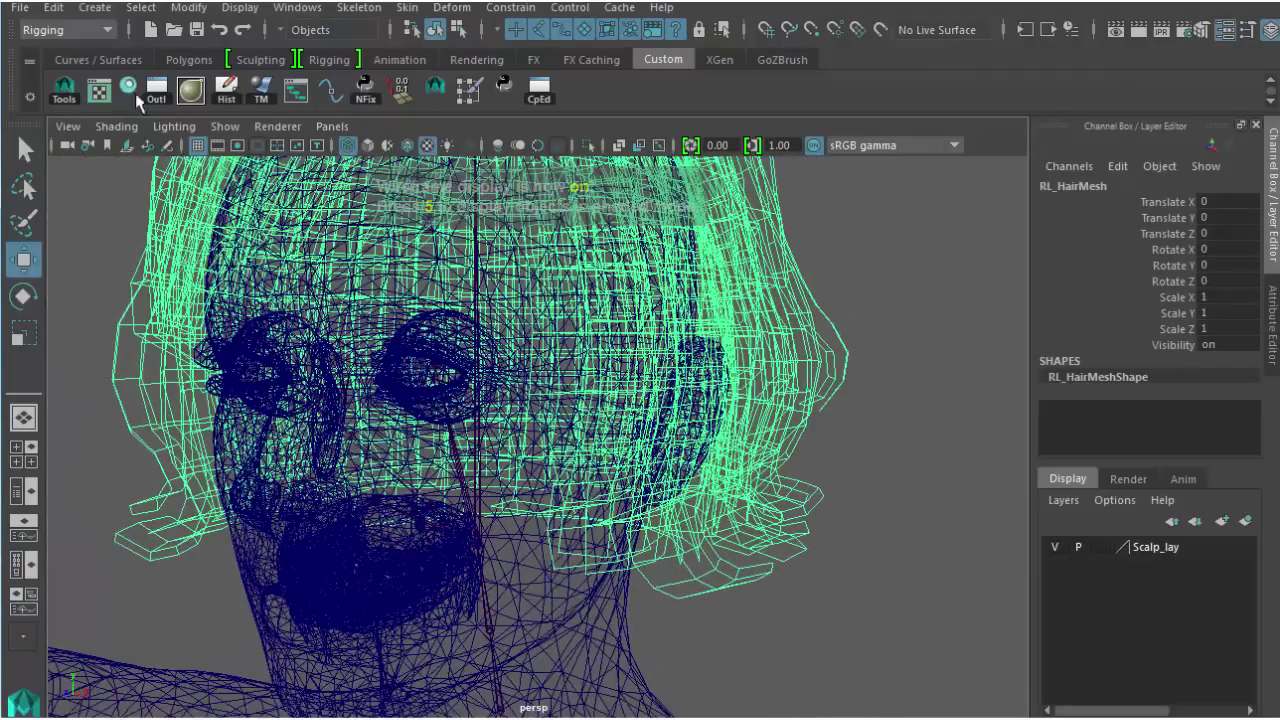
left_click(186, 8)
left_click(242, 131)
Try to snap the pivot of RL_HairMesh to the base of the head joint
right_click_drag(620, 307, 570, 300, "alt")
middle_click_drag(570, 300, 596, 347, "alt")
right_click_drag(596, 347, 678, 367, "alt")
left_click_drag(678, 366, 626, 360, "alt")
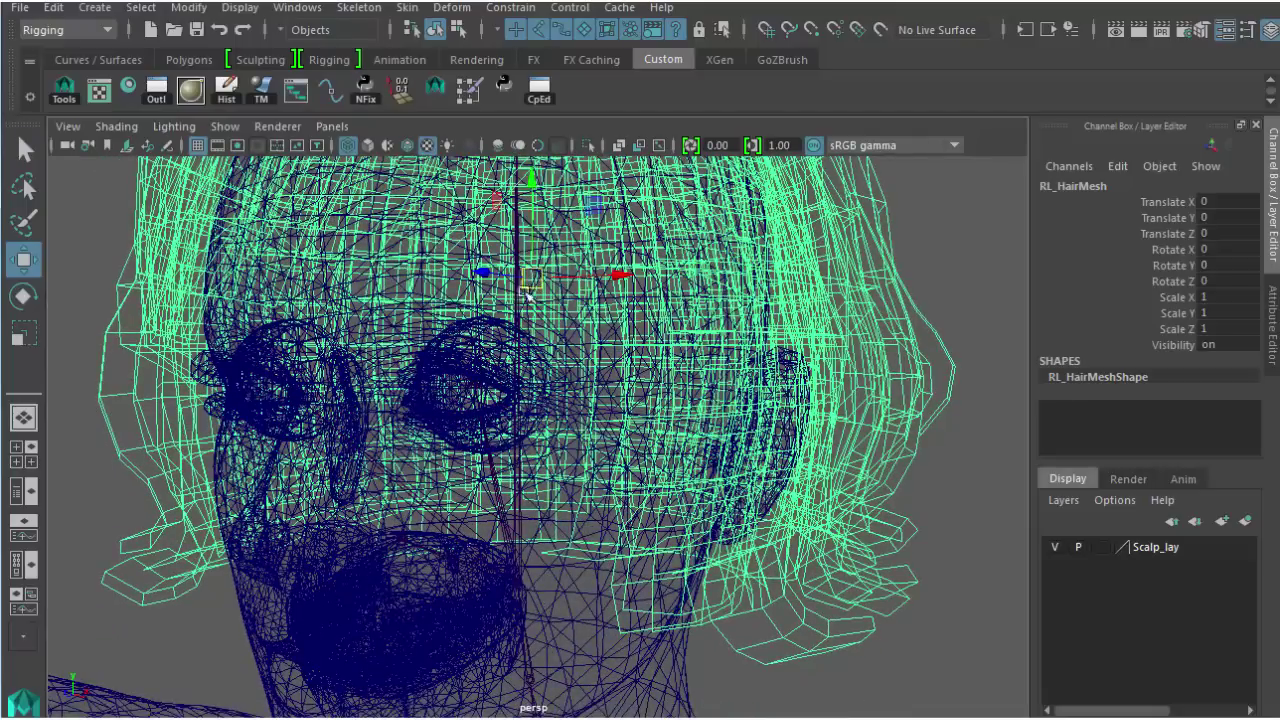
key("d")
key("v")
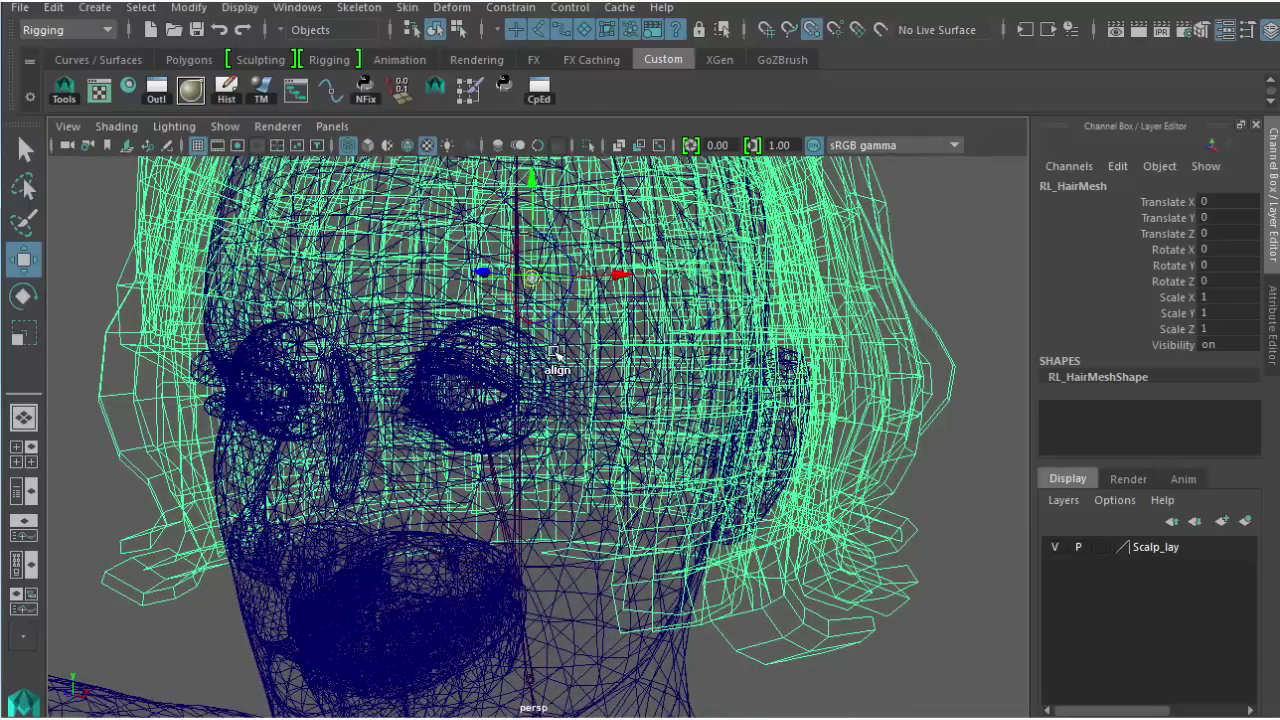
middle_click_drag(538, 553, 517, 580)
Snap the pivot of RL_HairMesh exactly onto the base of the CC_Base_Head joint
left_click_drag(557, 553, 500, 556, "alt")
right_click_drag(500, 556, 620, 560, "alt")
middle_click_drag(620, 560, 666, 474, "alt")
left_click_drag(666, 474, 686, 489, "alt")
middle_click_drag(686, 489, 706, 477, "alt")
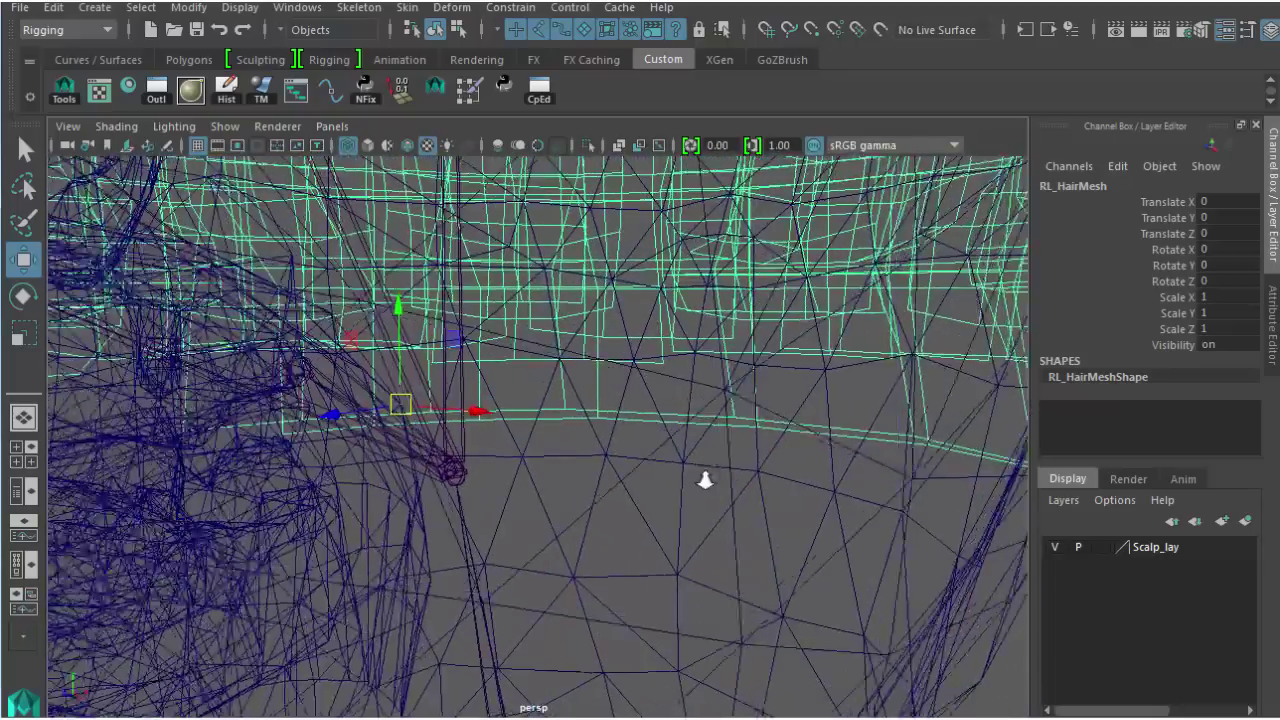
right_click_drag(706, 477, 687, 486, "alt")
key("d")
key("v")
middle_click_drag(451, 472, 457, 476)
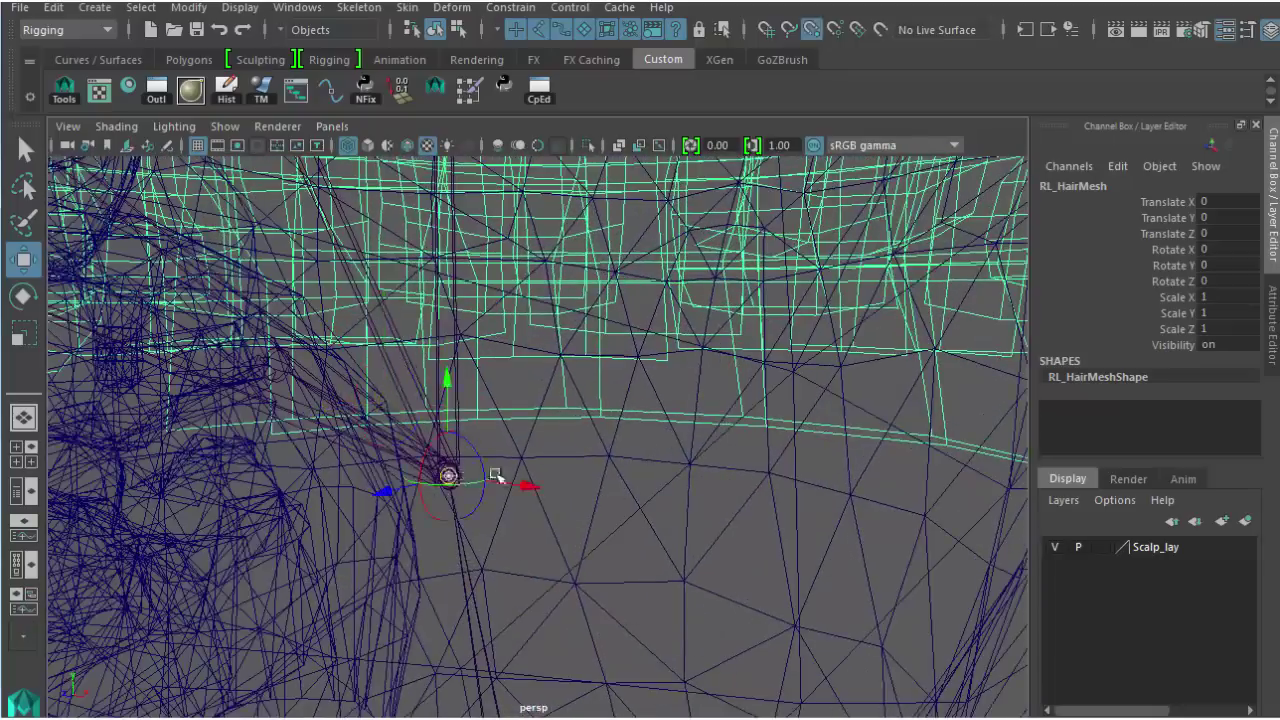
Bind RL_HairMesh to the CC_Base_Head joint using selected joints, closest distance, classic linear skinning and 30 max influences
left_click_drag(764, 440, 748, 438, "alt")
right_click_drag(748, 438, 603, 365, "alt")
middle_click_drag(603, 365, 609, 397, "alt")
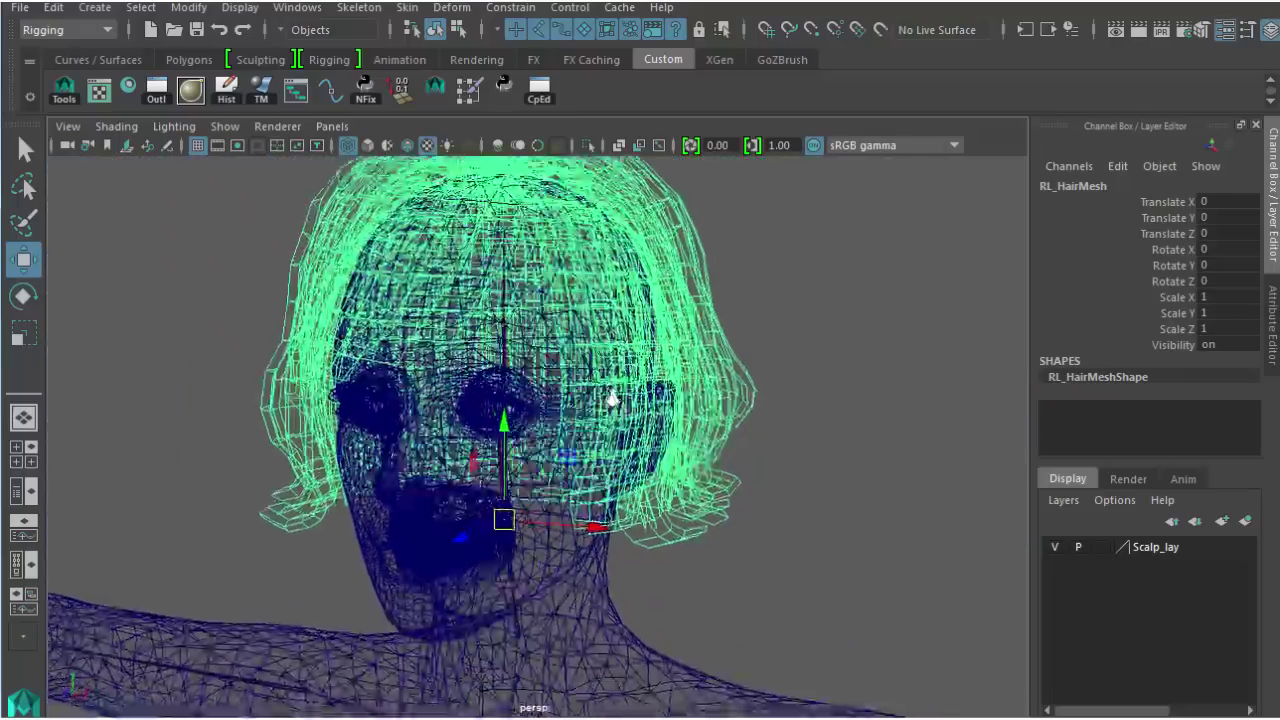
right_click_drag(609, 397, 609, 473, "alt")
left_click(487, 455)
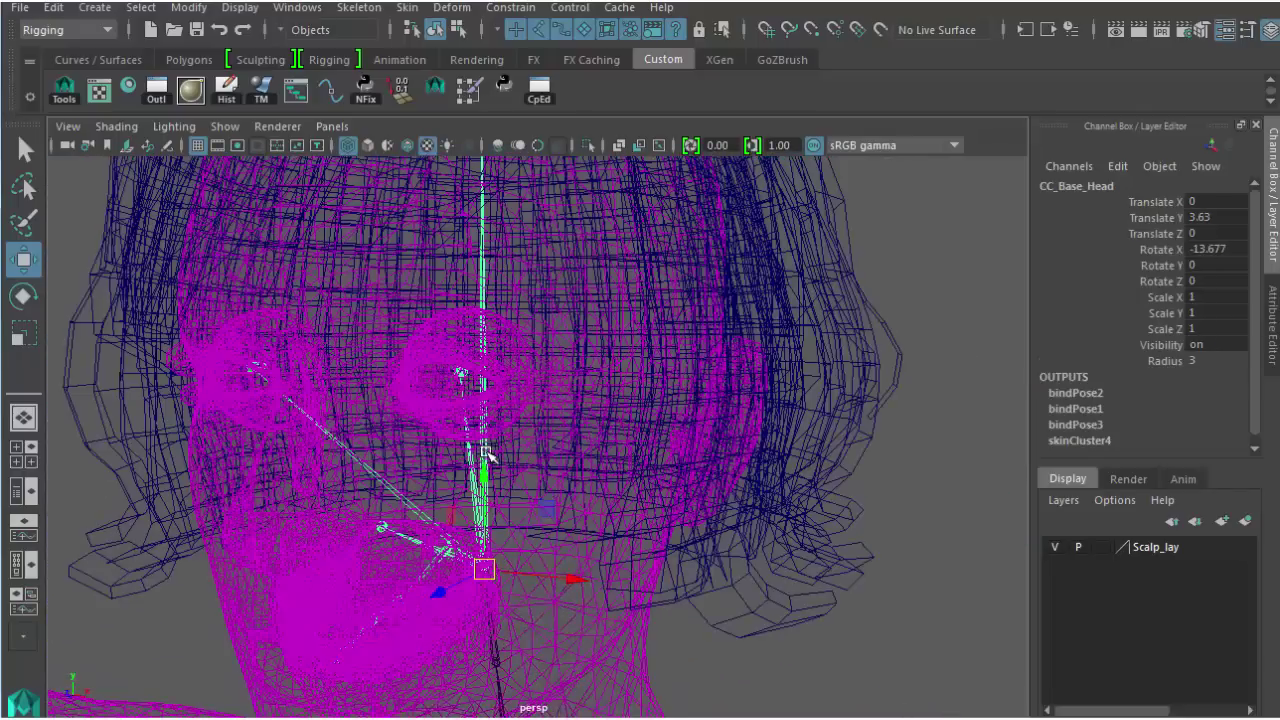
left_click(823, 455)
right_click_drag(857, 451, 757, 430, "alt")
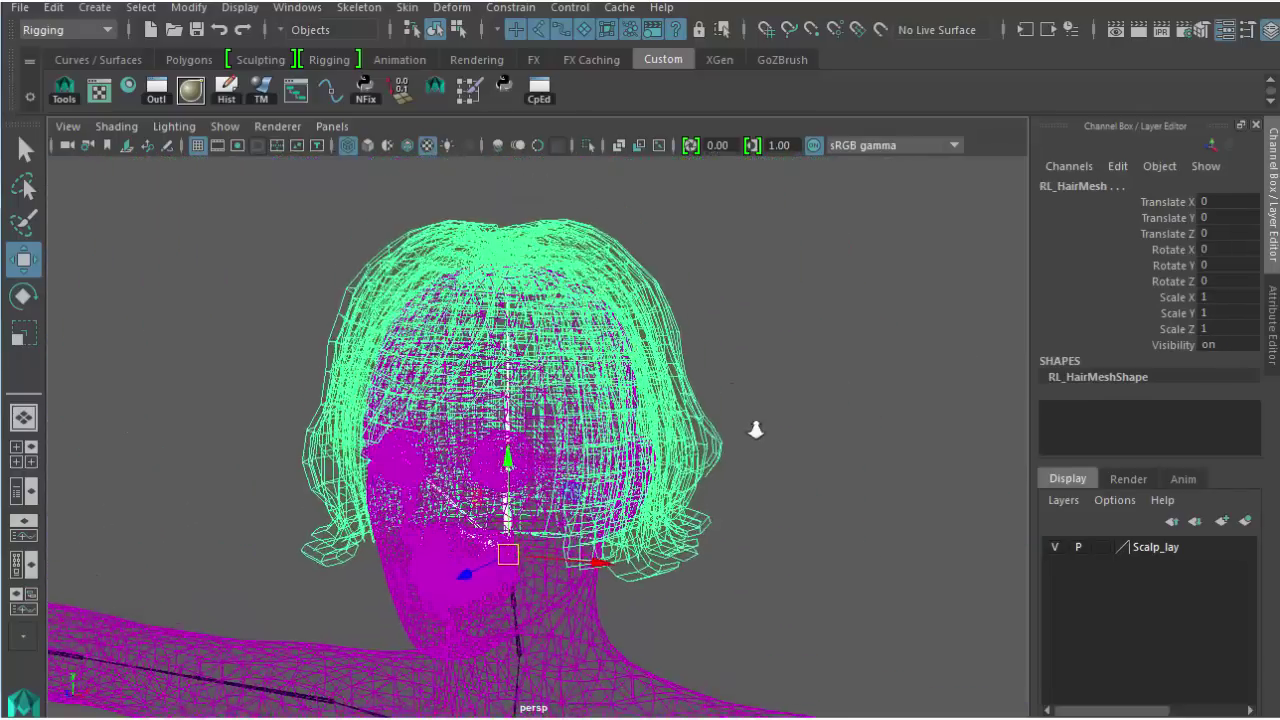
left_click(407, 8)
left_click(631, 60)
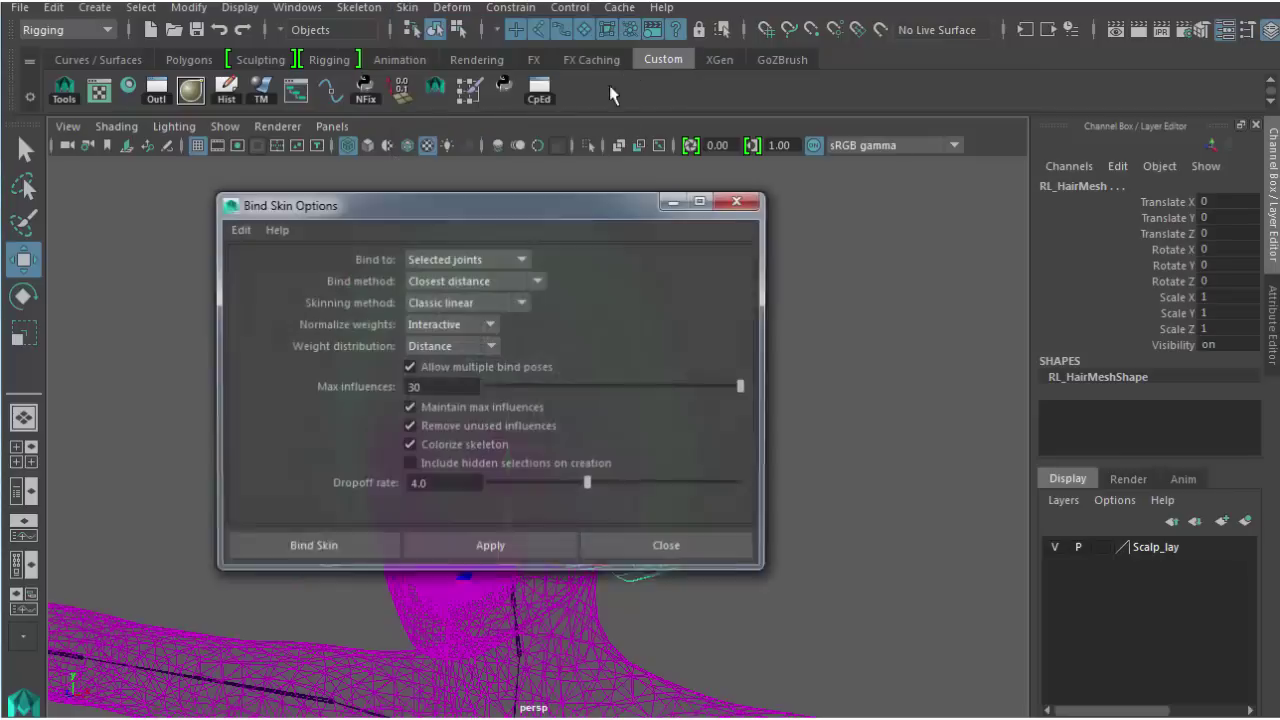
left_click(514, 255)
left_click(523, 257)
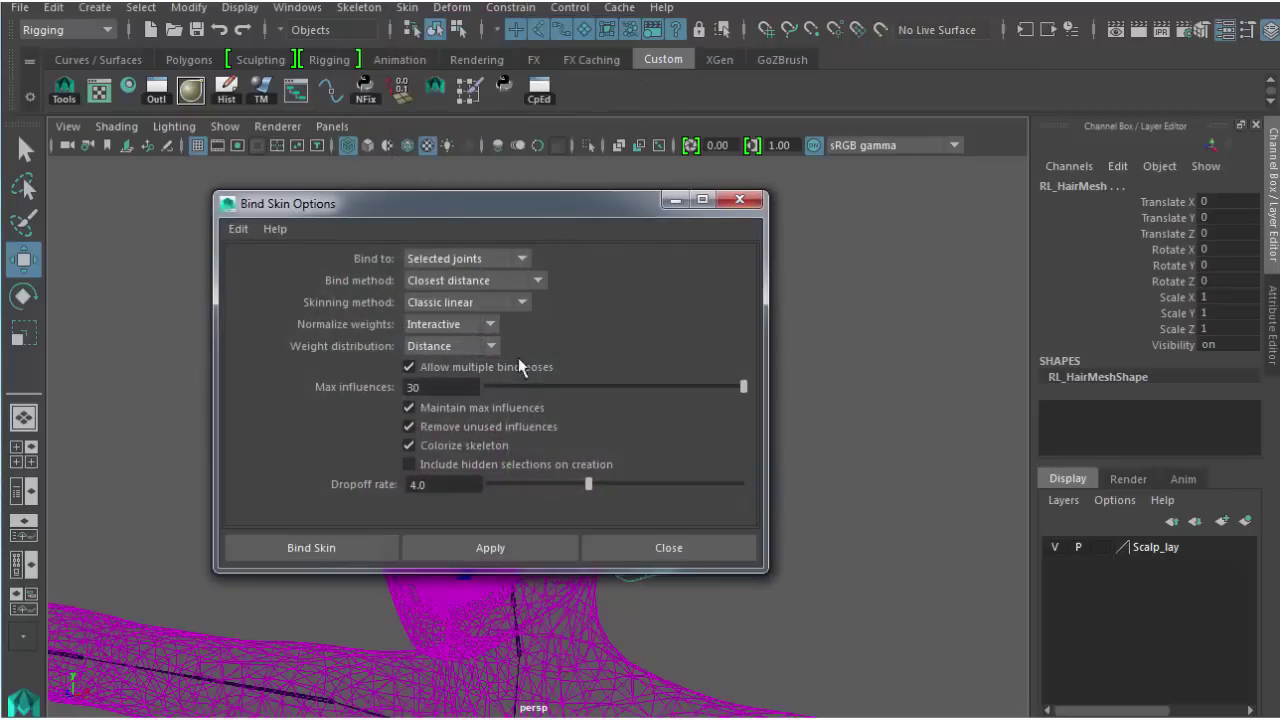
left_click(509, 550)
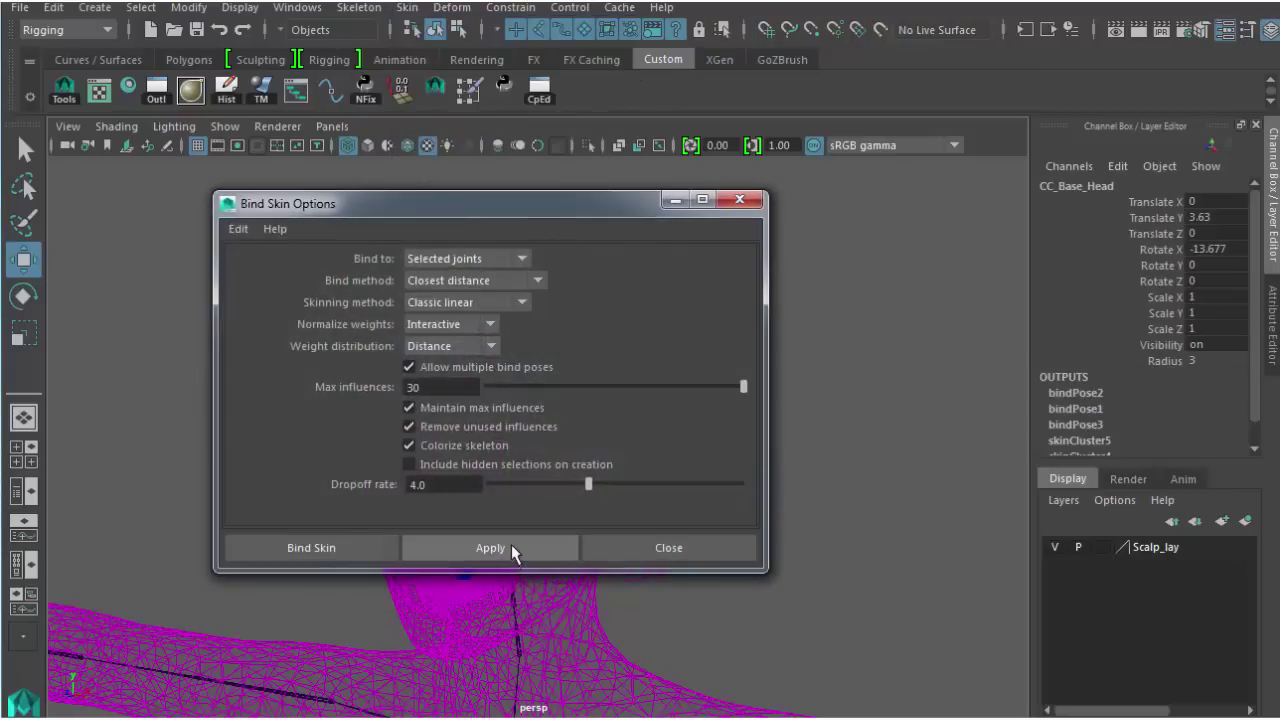
left_click(650, 548)
Export everything from CC_Base_Body through RL_HairMesh as the FBX file Hair.fbx
left_click(705, 425)
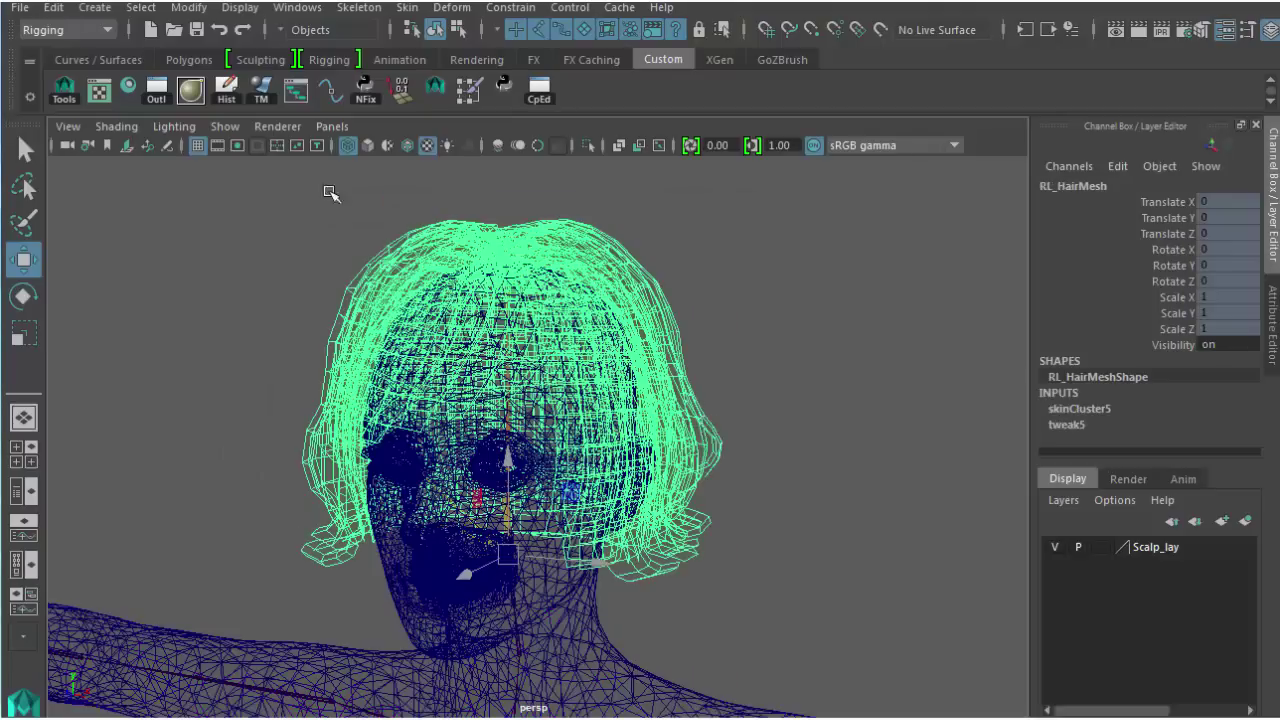
left_click_drag(325, 279, 298, 255, "alt")
left_click(156, 92)
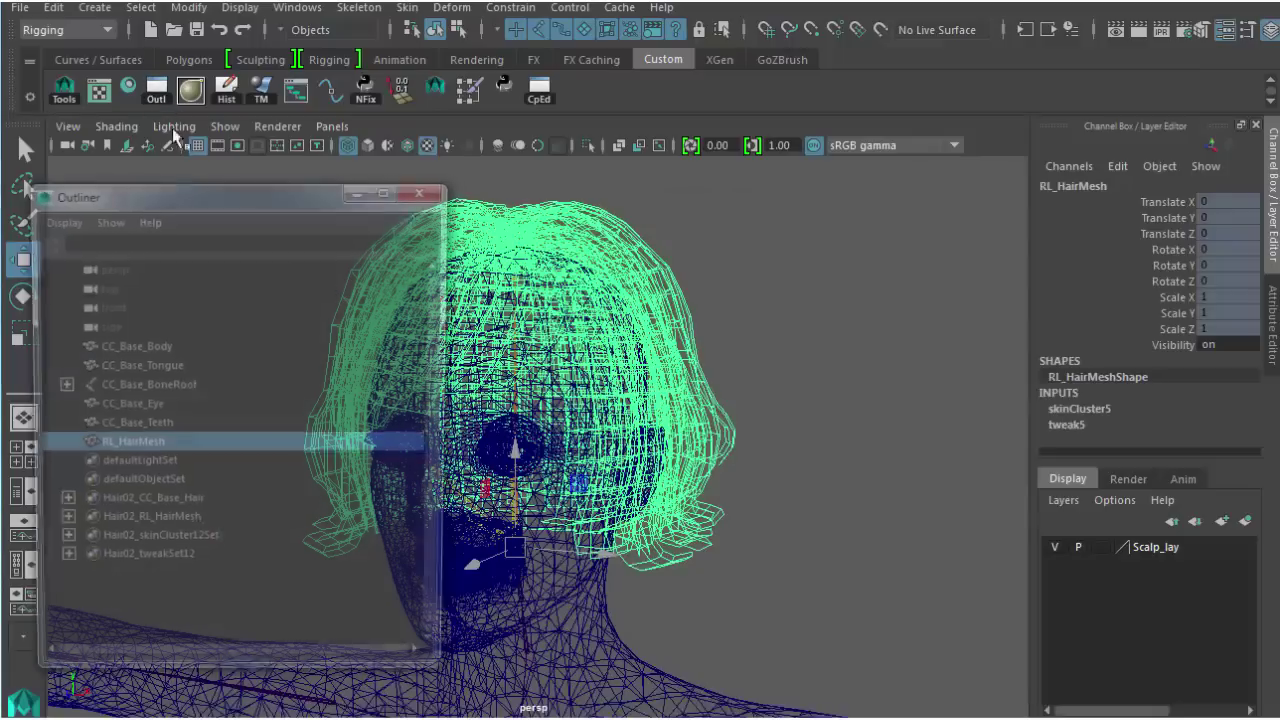
left_click(140, 346)
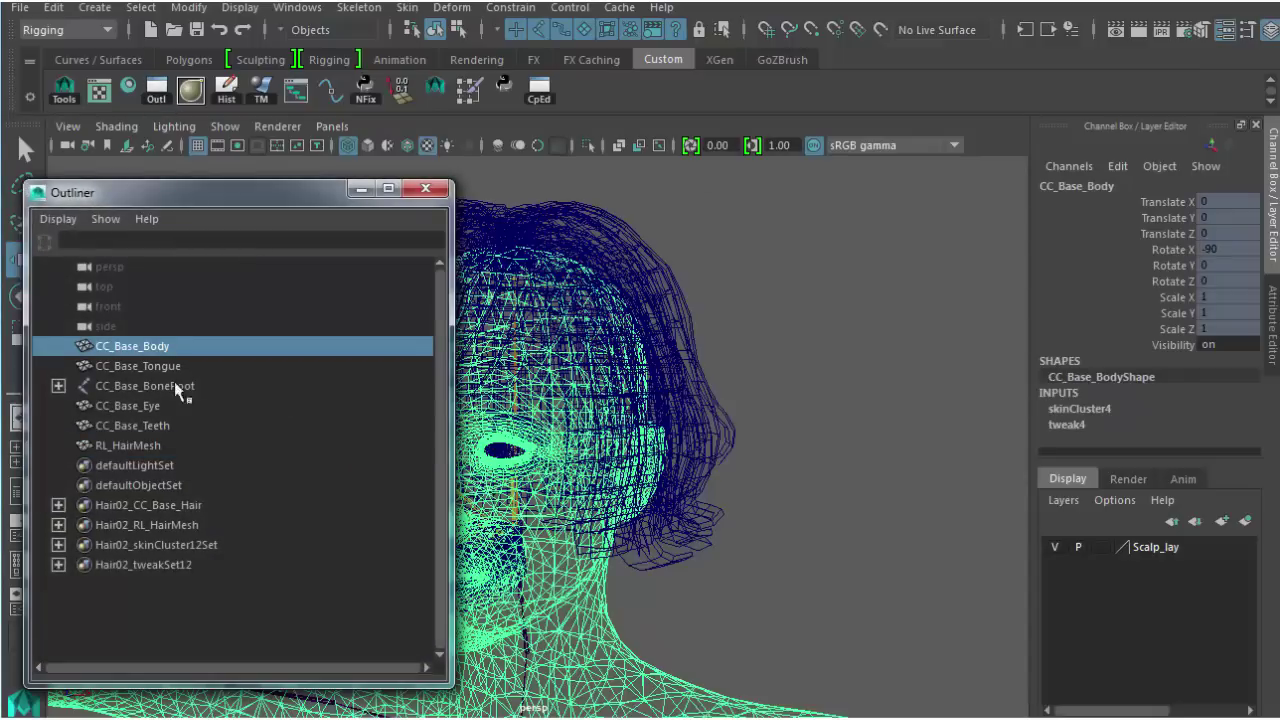
left_click(176, 445, "shift")
left_click(425, 188)
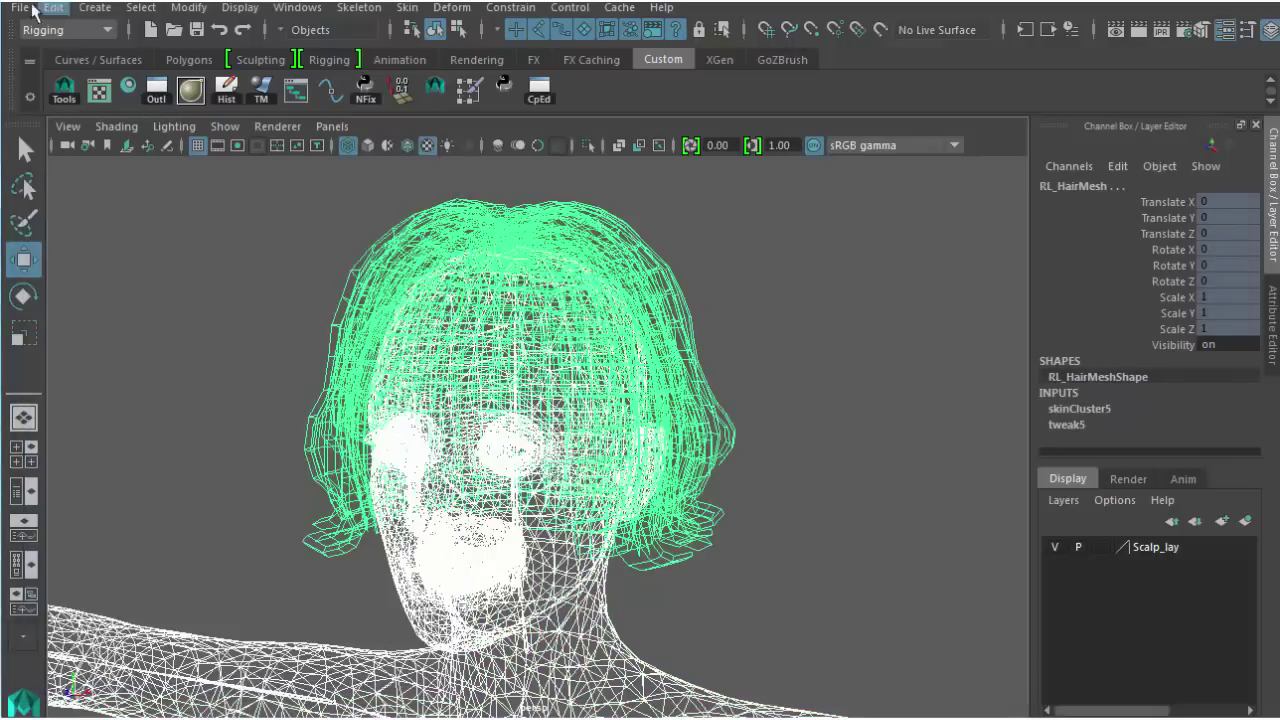
left_click(22, 8)
left_click(251, 287)
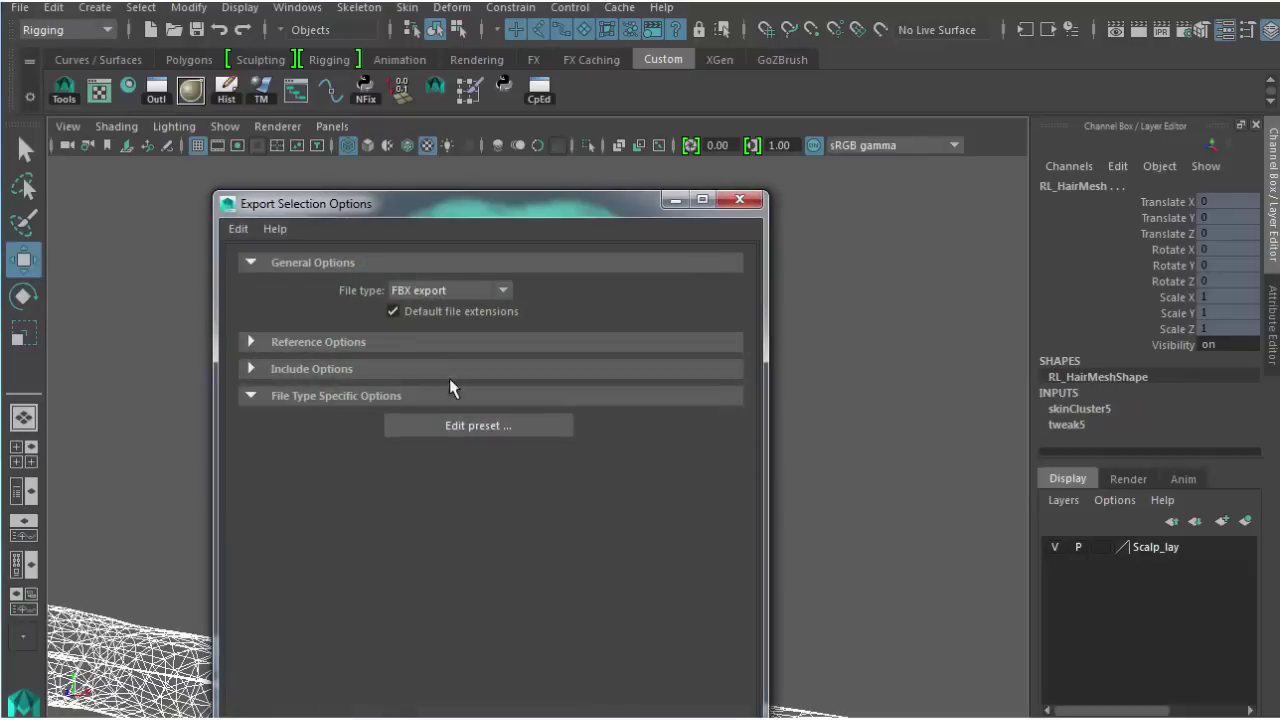
left_click(330, 705)
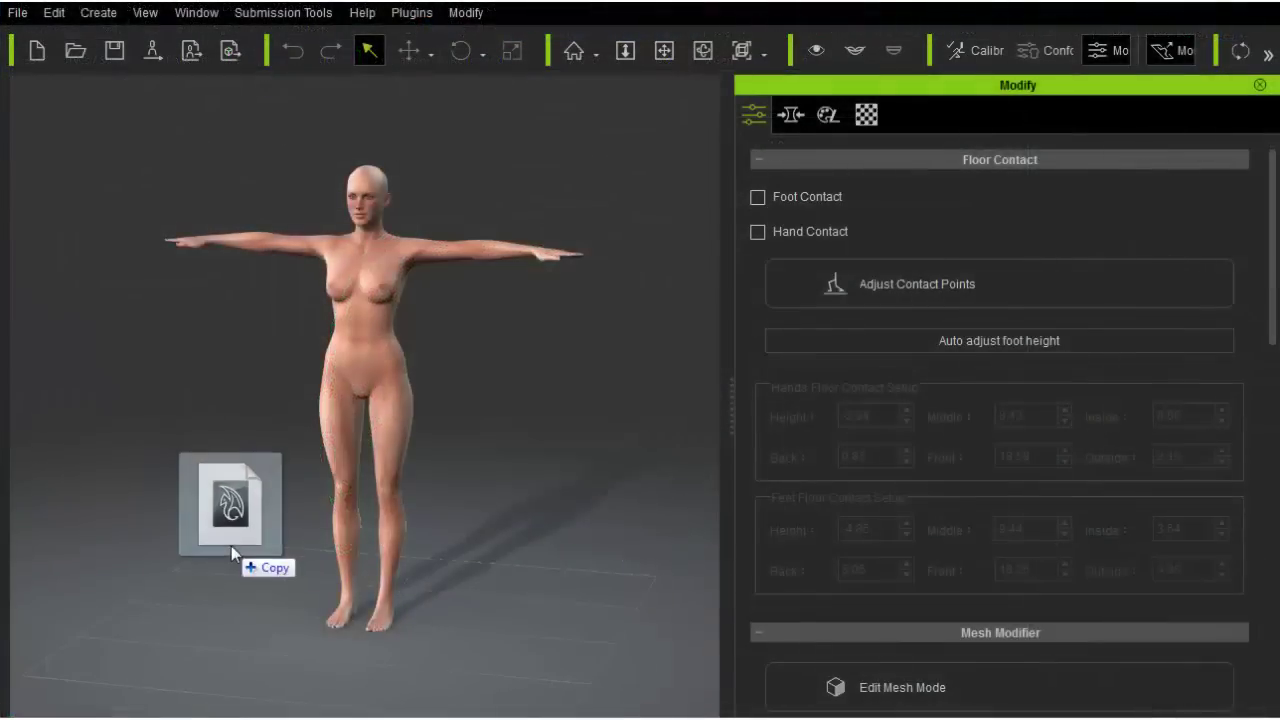
Switch to iClone Character Creator and import Hair.fbx as a clothed character, with RL_HairMesh accepted as the Hair asset type
left_click_drag(229, 551, 237, 555)
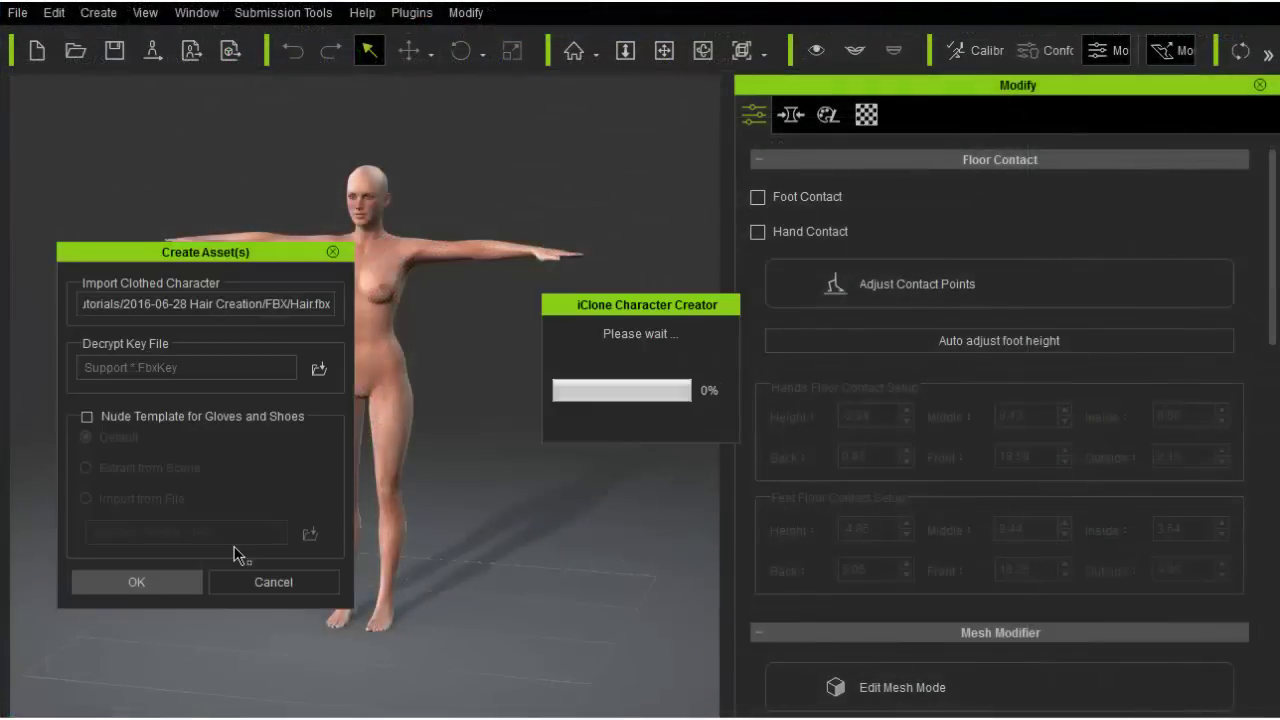
left_click(173, 582)
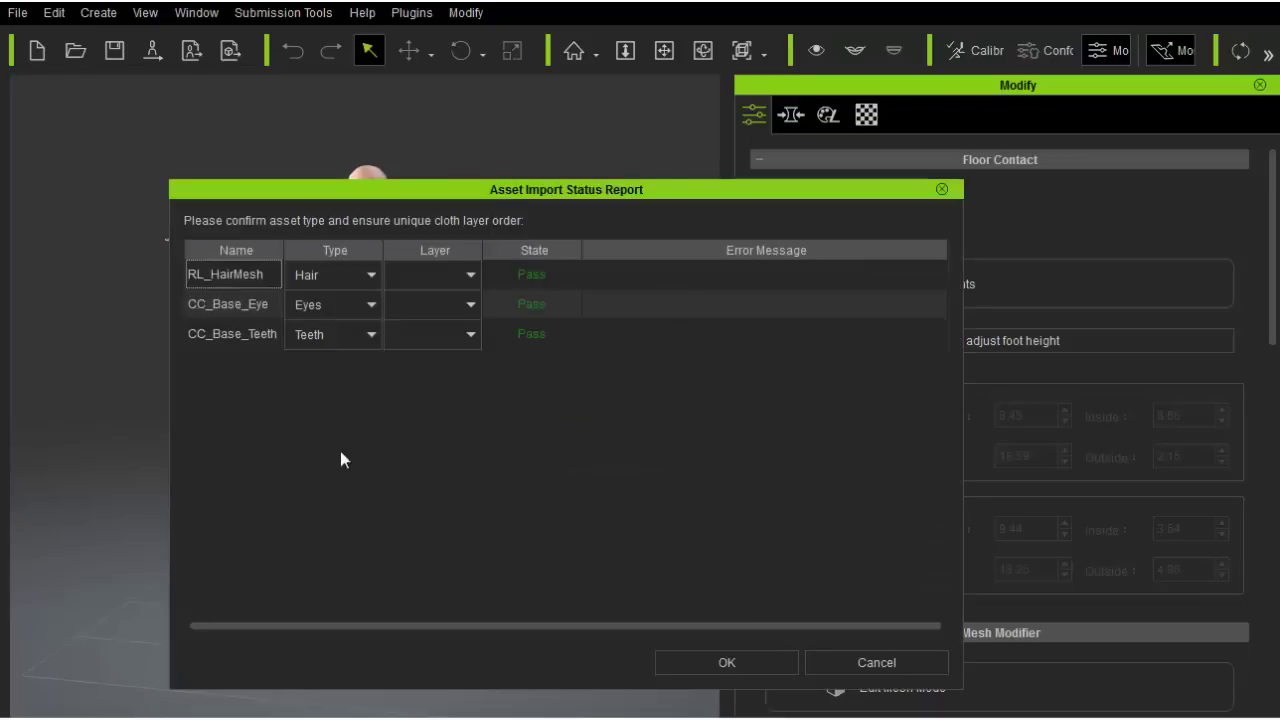
left_click(730, 660)
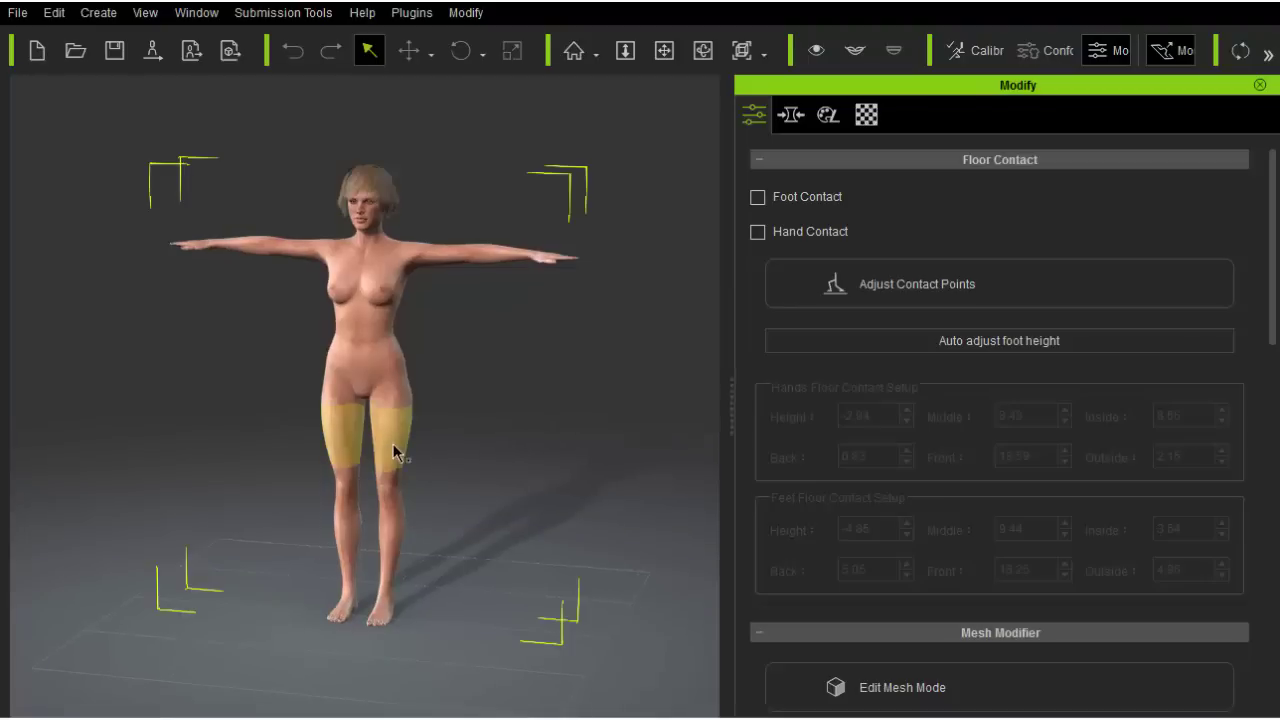
Select the imported hair on the character and set the diffuse texture strength of its hair_strips material to 100
middle_click_drag(434, 275, 477, 432)
scroll(477, 432, "up", 8)
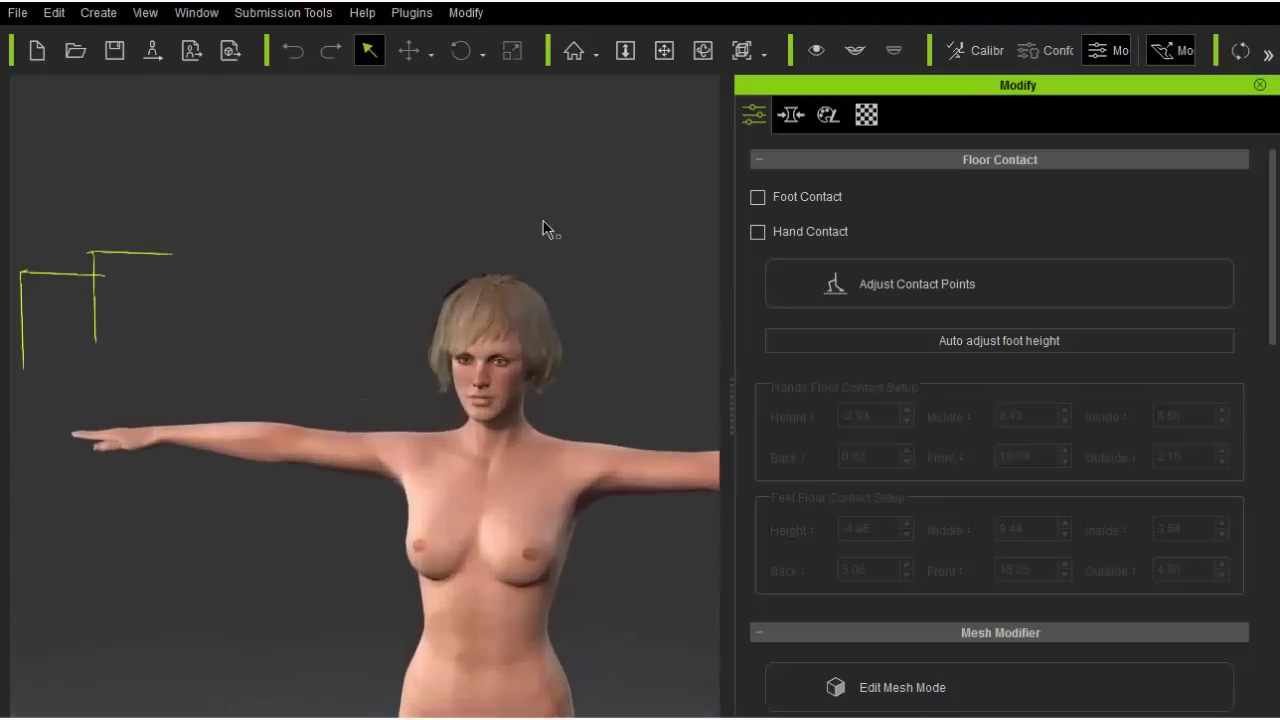
scroll(534, 260, "up", 5)
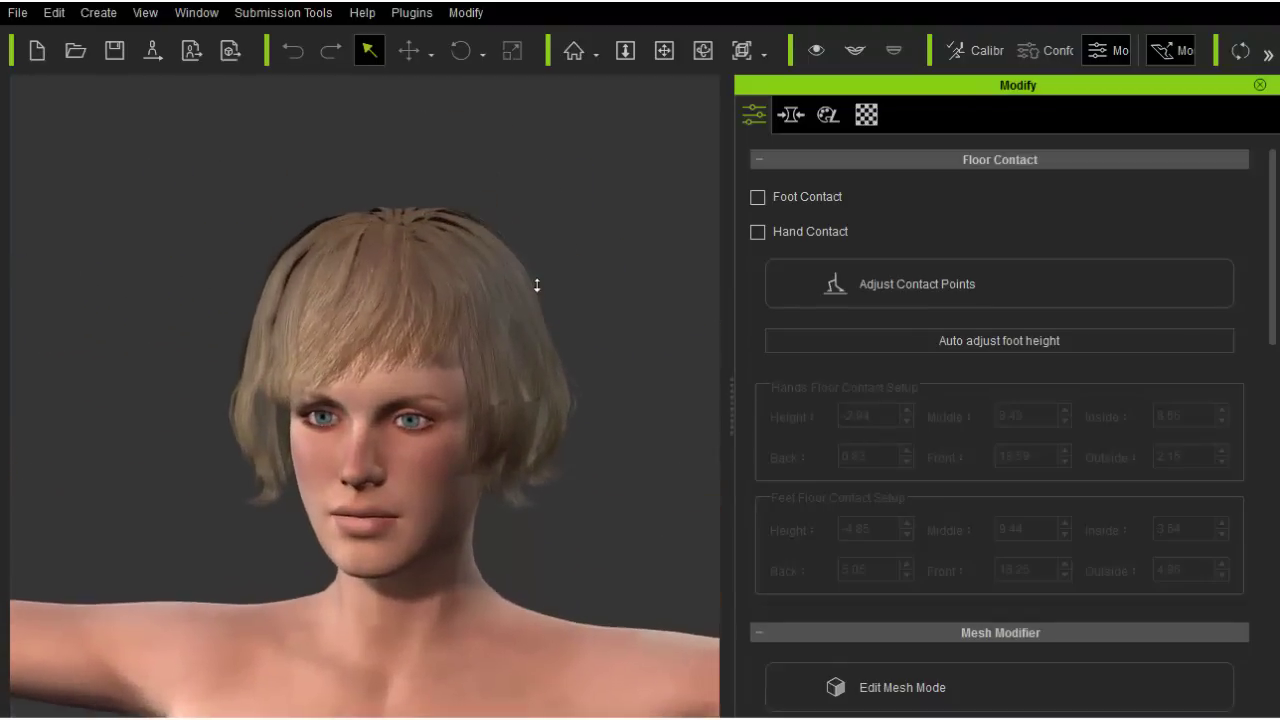
left_click(586, 328)
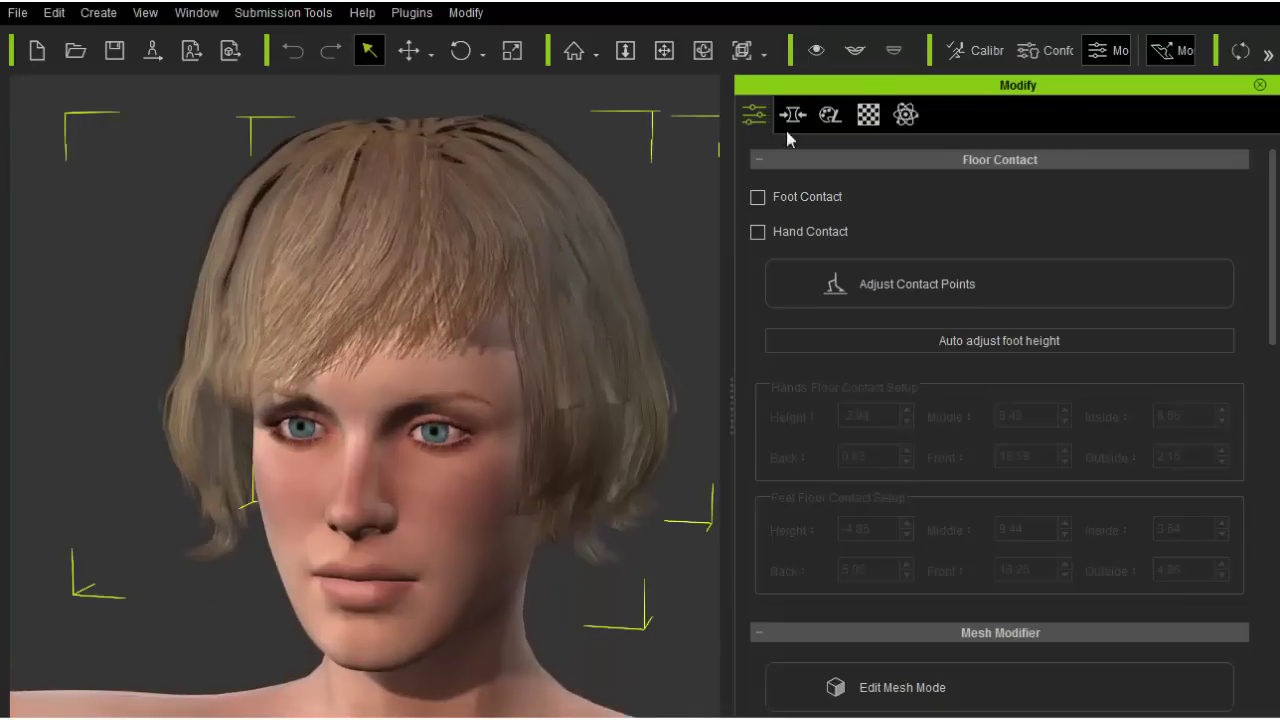
left_click(868, 114)
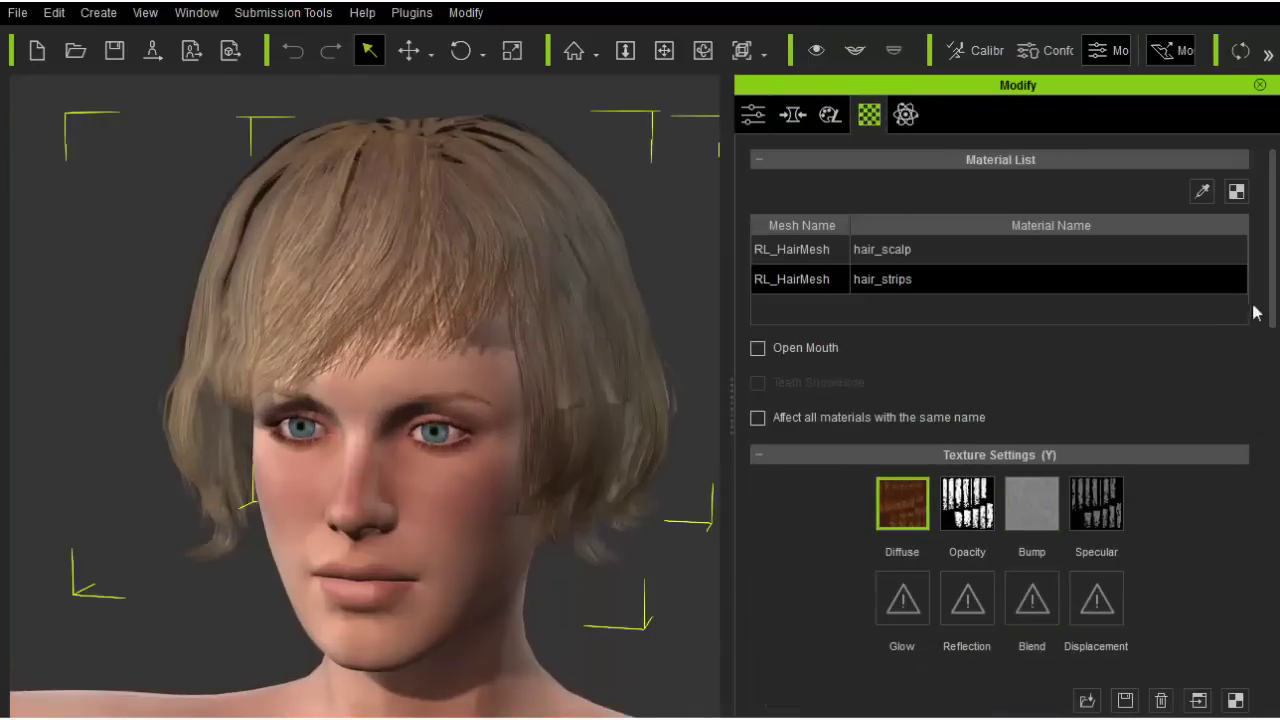
scroll(1253, 320, "down", 5)
left_click_drag(1077, 452, 1213, 453)
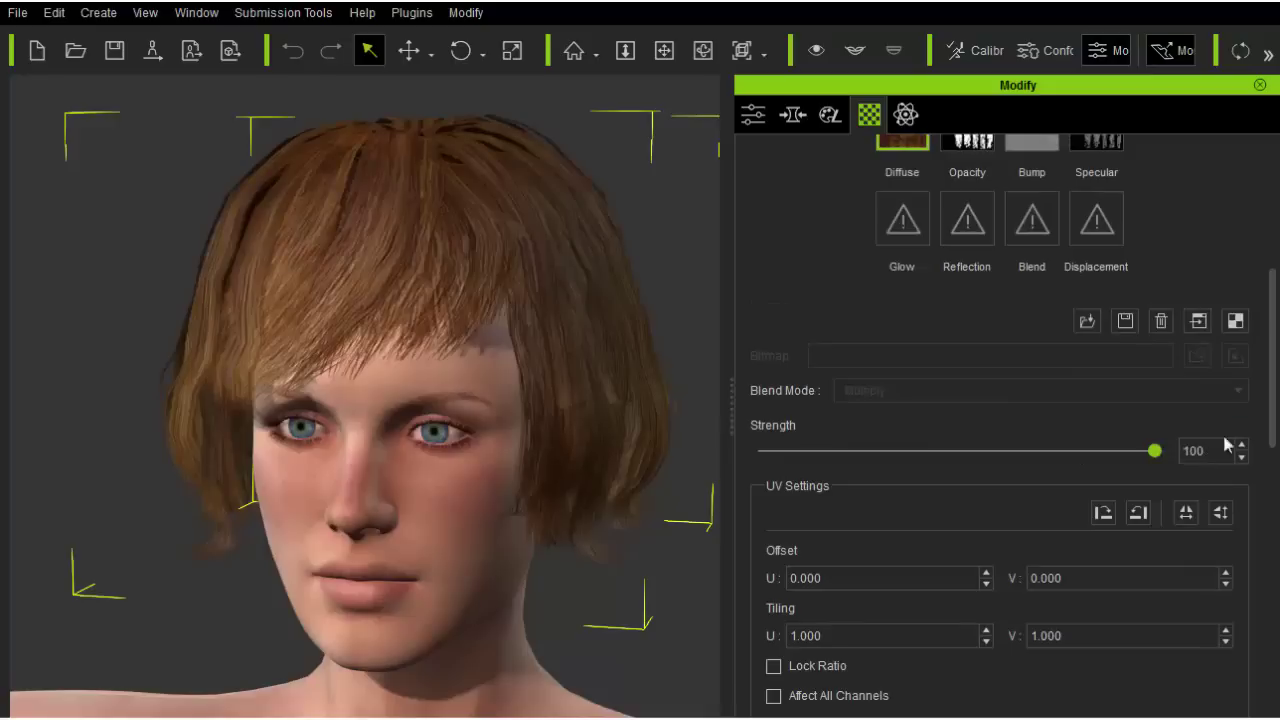
Set the diffuse texture strength of the hair_scalp material to 100 and check the hair from the front and side
scroll(1100, 350, "up", 6)
left_click(1024, 248)
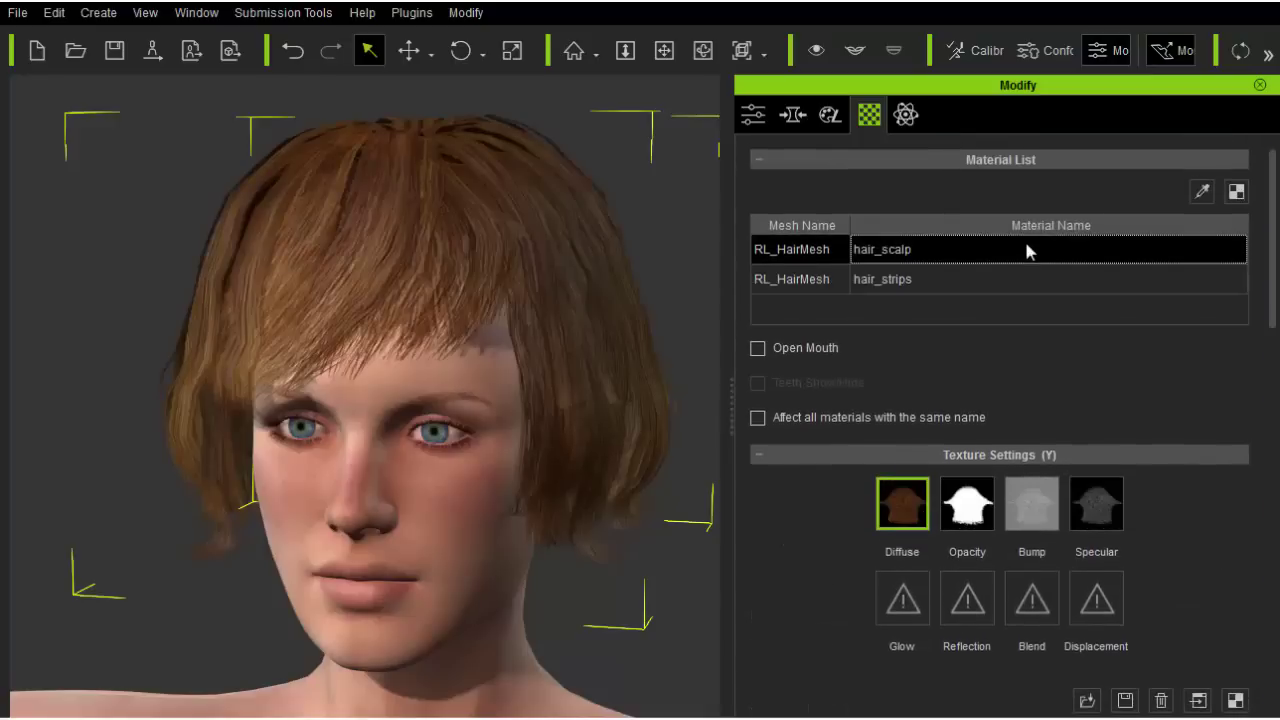
scroll(1053, 540, "down", 4)
left_click_drag(1076, 528, 1204, 527)
right_click_drag(540, 342, 727, 323)
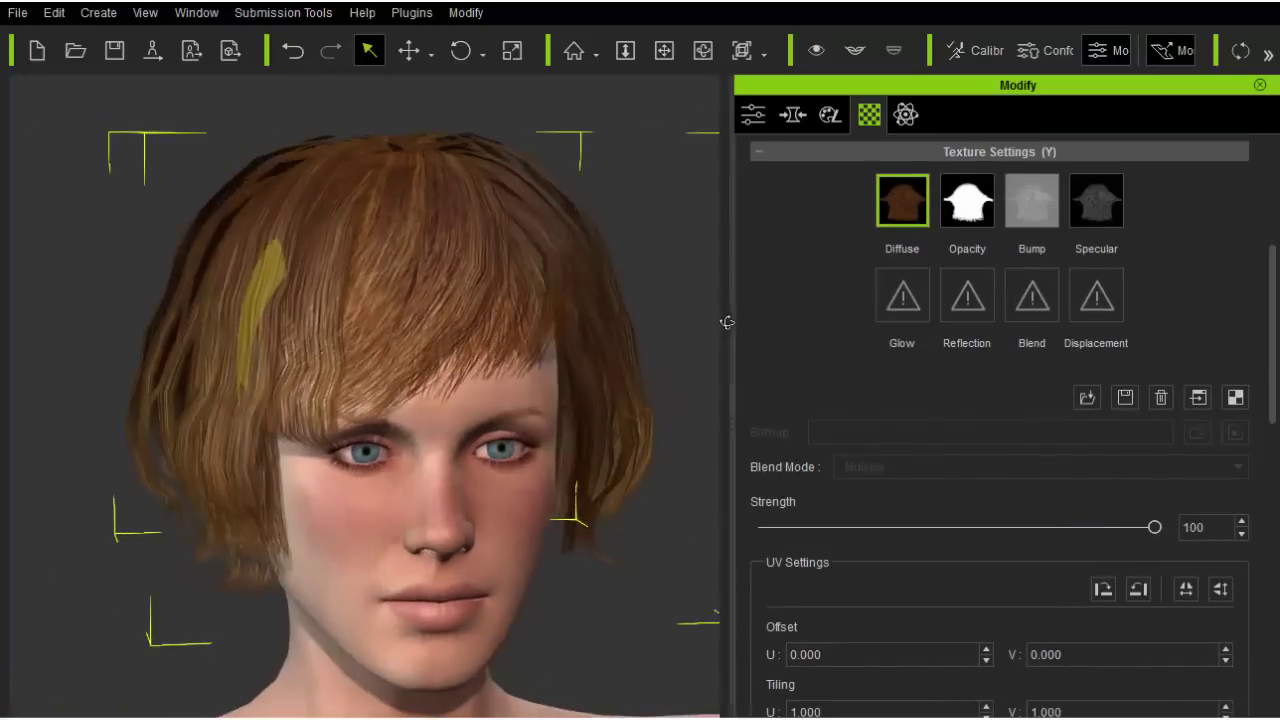
right_click_drag(655, 350, 704, 327)
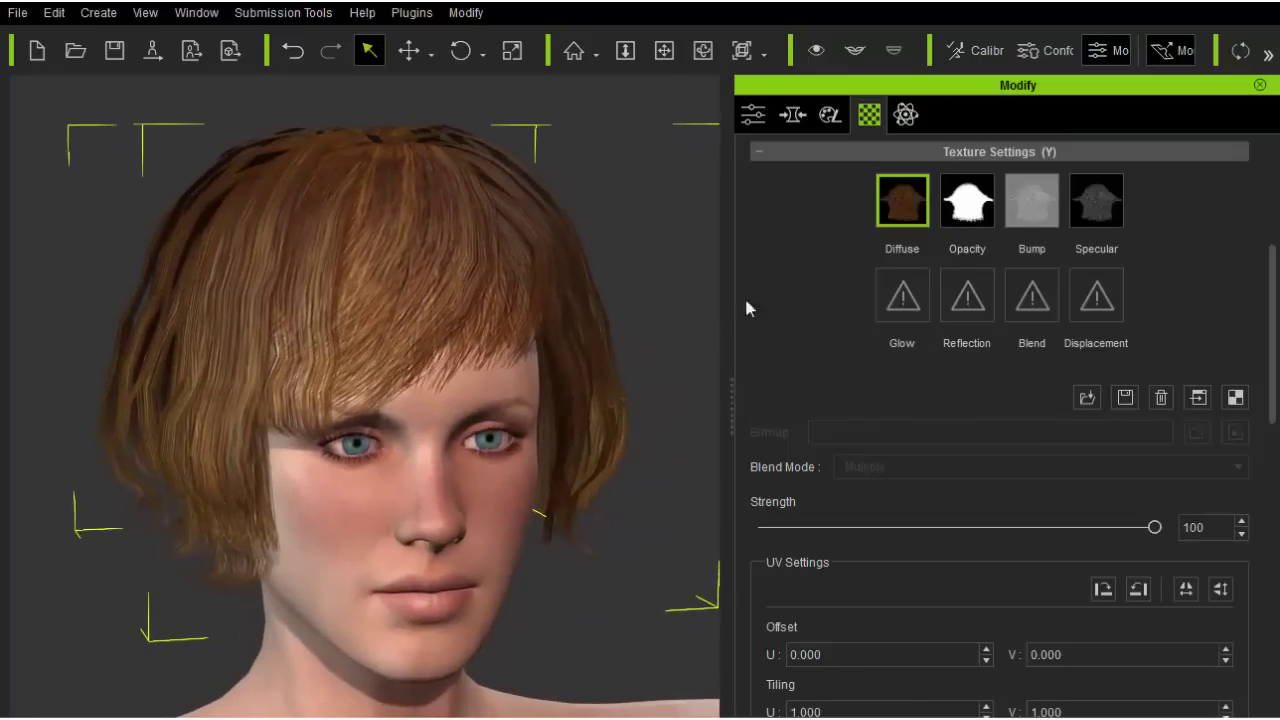
scroll(1274, 330, "up", 5)
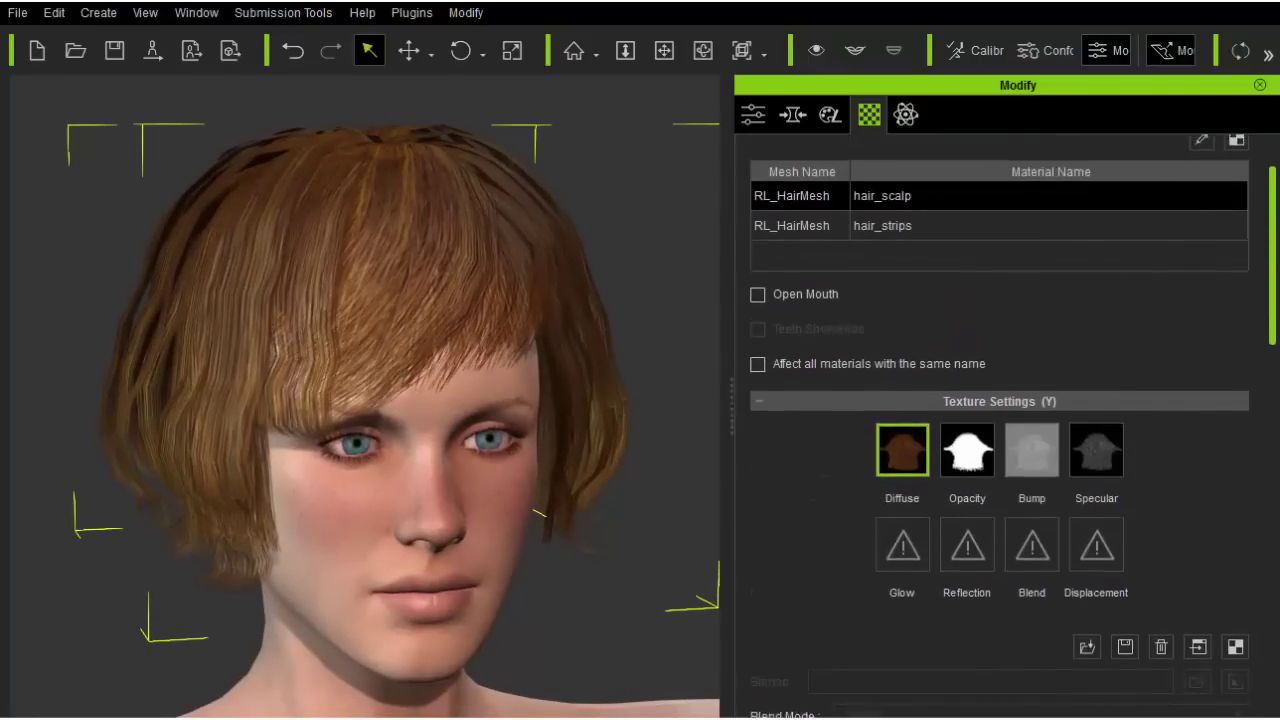
left_click_drag(1273, 246, 1273, 237)
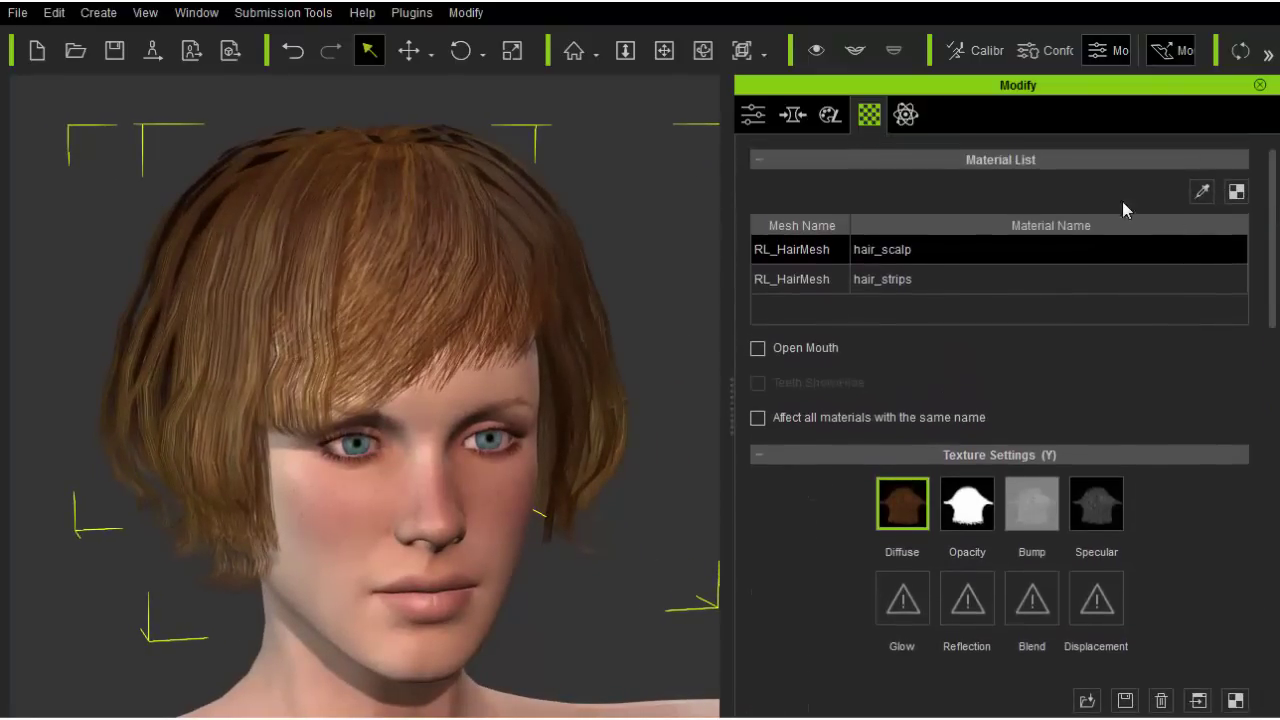
Activate the dynamic appearance editor for RL_HairMesh and set the hair_scalp output size to 1024x1024
left_click(829, 117)
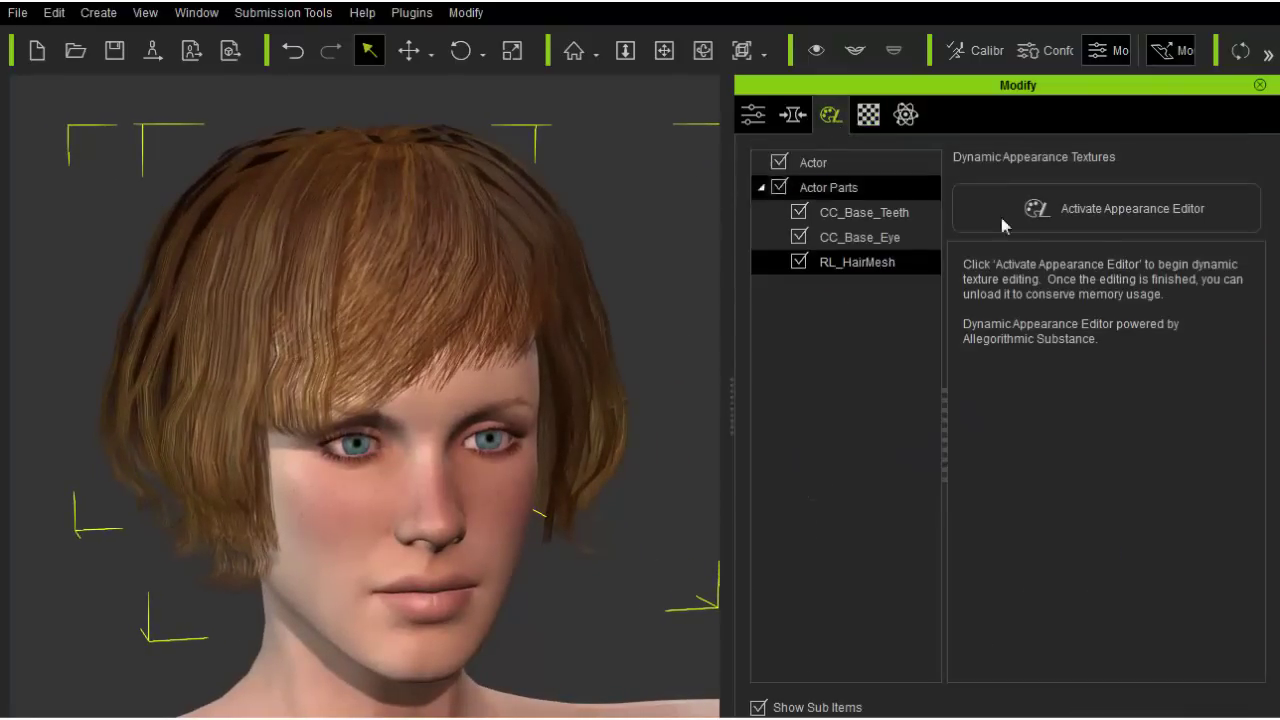
left_click(1084, 226)
left_click(688, 432)
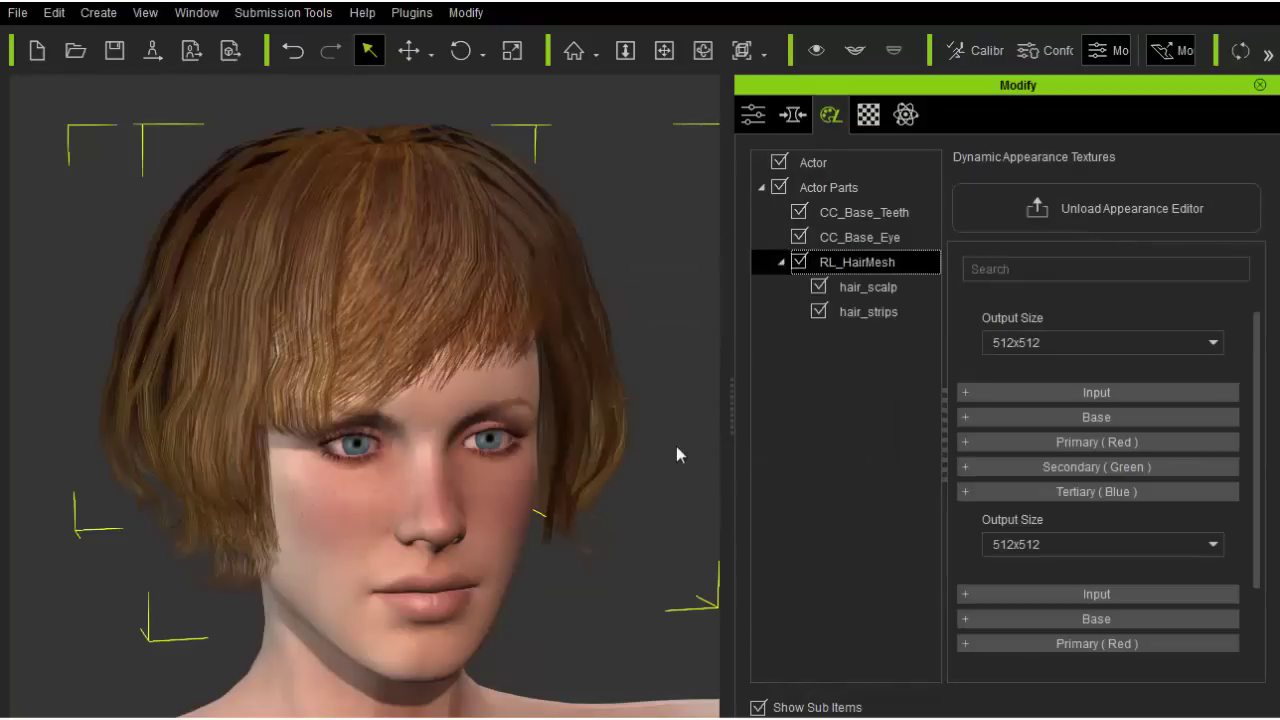
left_click(964, 394)
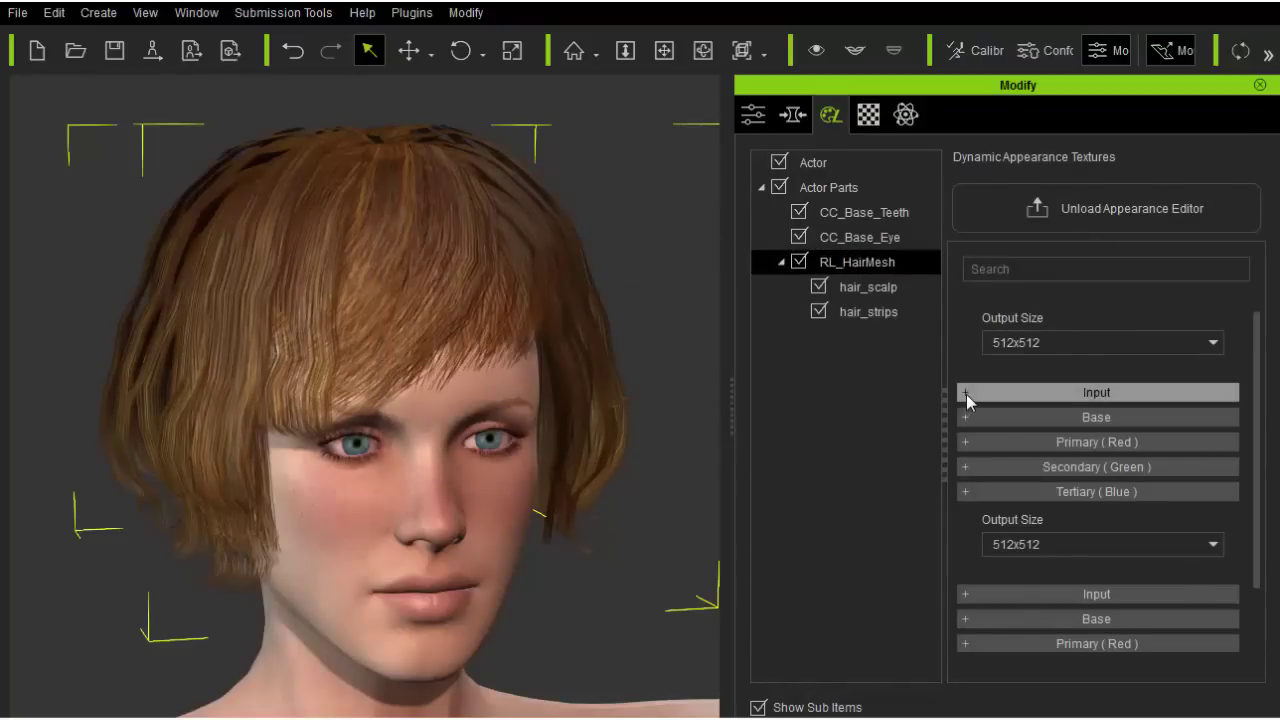
mouse_move(1257, 400)
left_mouse_down()
mouse_move(1268, 448)
mouse_move(1262, 380)
left_mouse_up()
left_click(1054, 334)
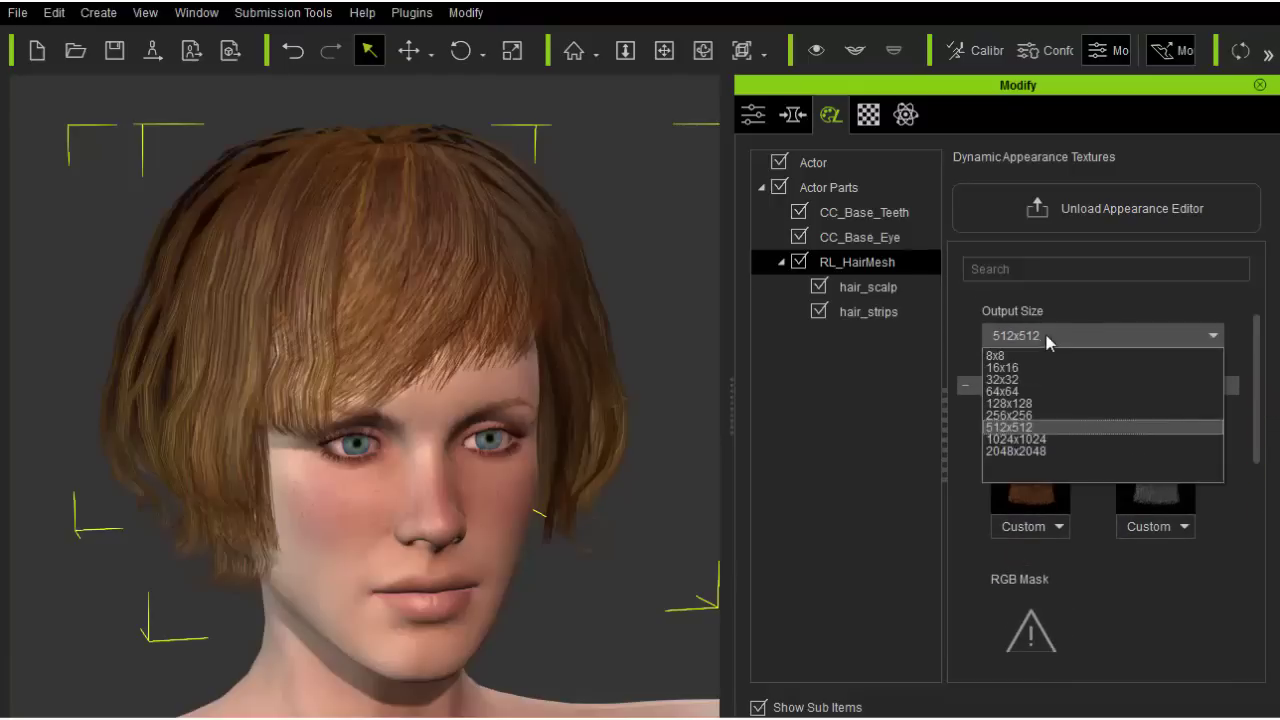
left_click(1000, 439)
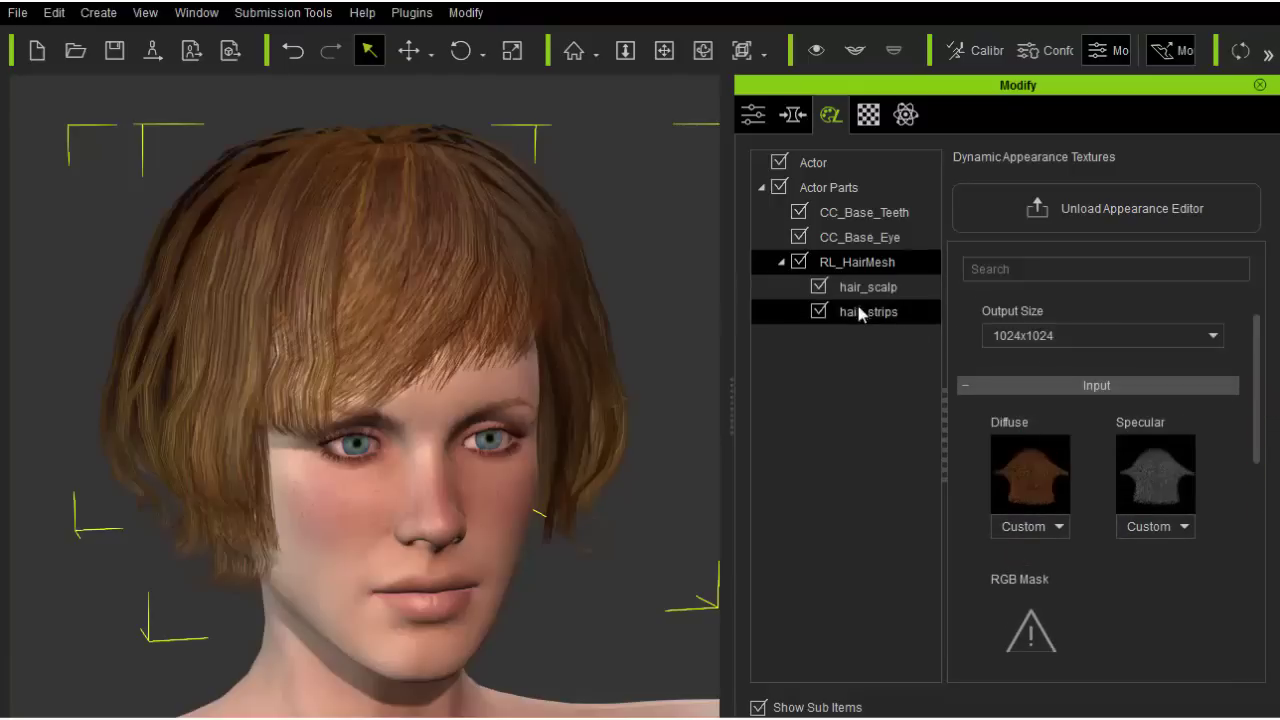
Set the output size of hair_strips to 2048x2048 and load a custom RGB mask image among its input textures
left_click(886, 318)
left_click(1051, 342)
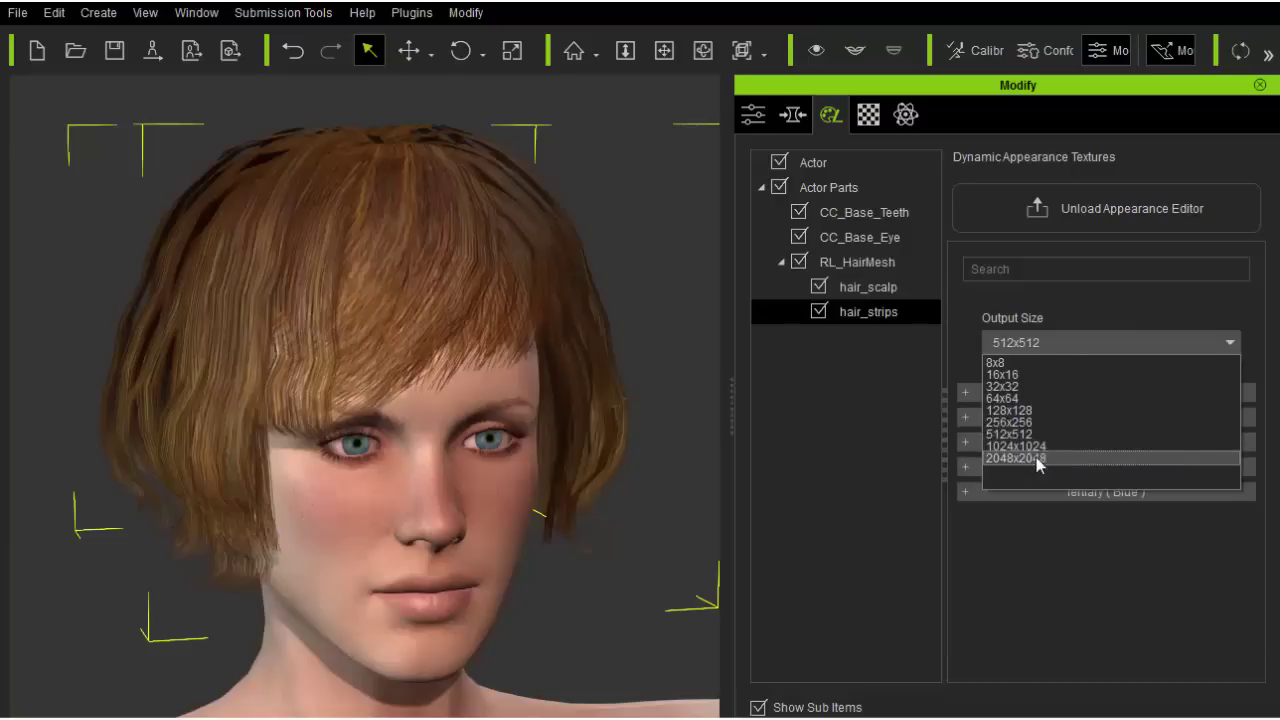
left_click(1037, 457)
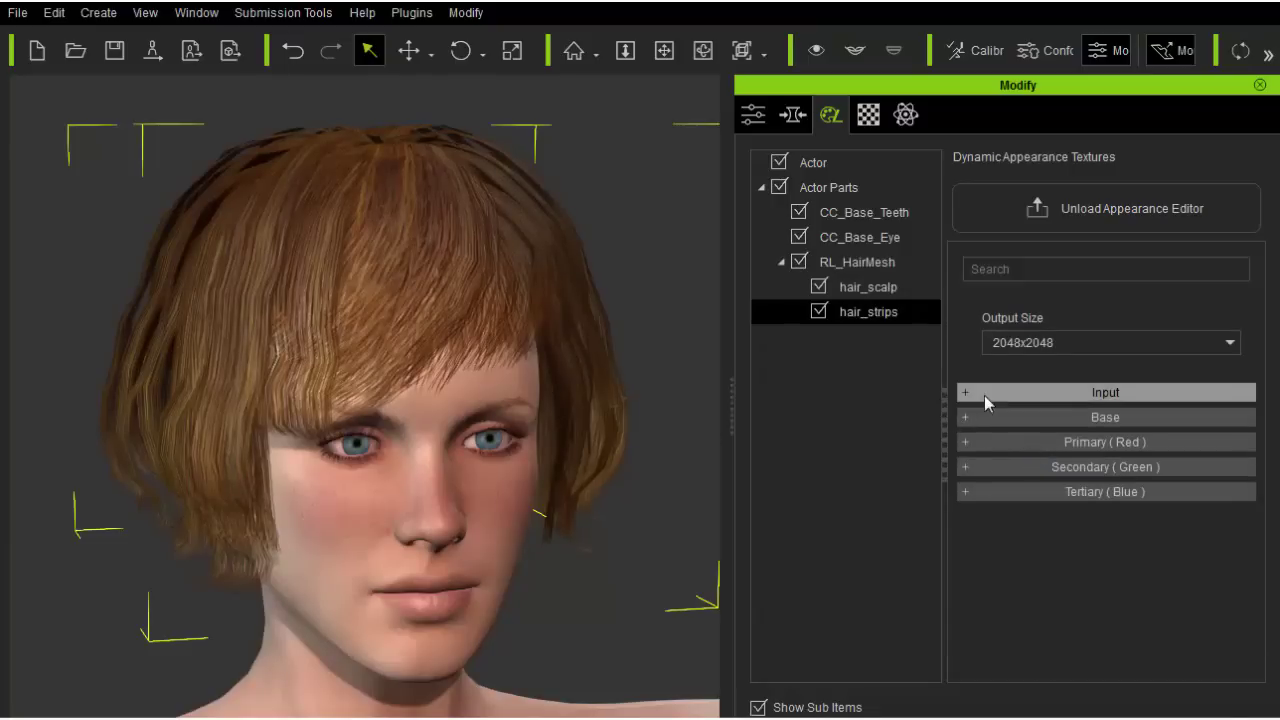
left_click(995, 392)
left_click_drag(1257, 408, 1266, 480)
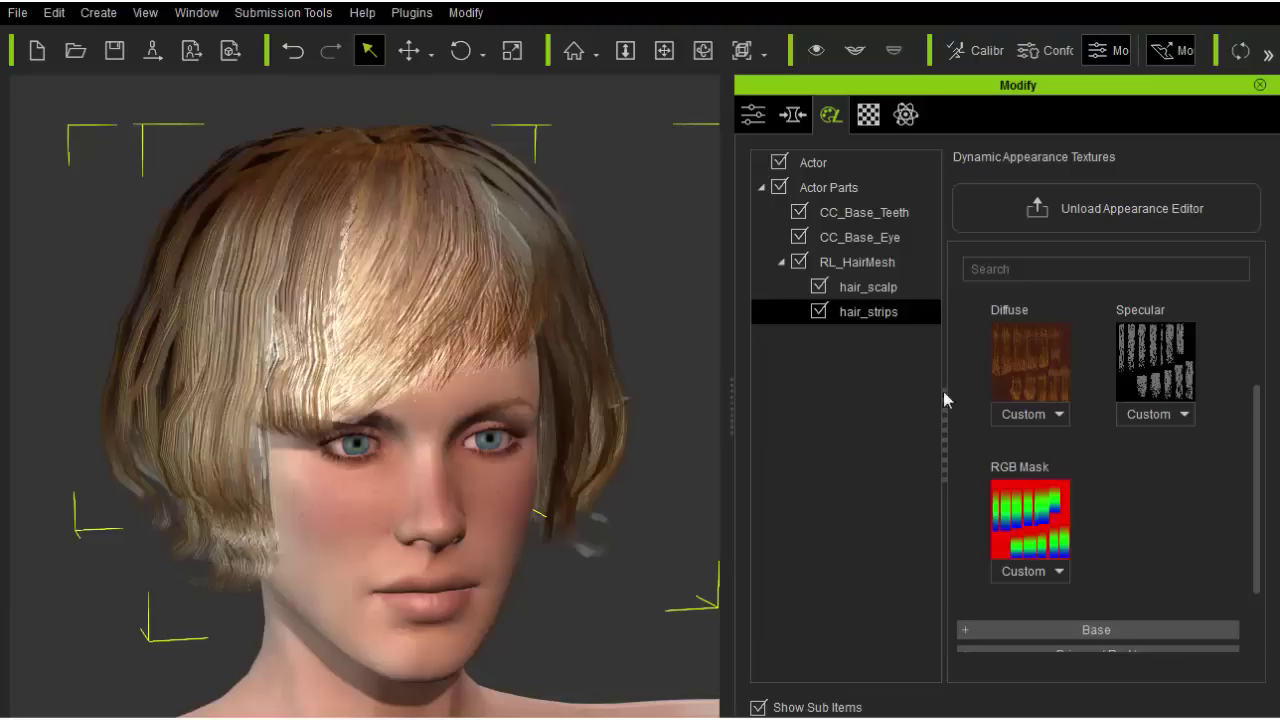
Tint the hair tips purple by setting the Tertiary (Blue) diffuse saturation of hair_strips to 0.86 and hue to 0.65
left_click_drag(1258, 445, 1263, 622)
left_click(1112, 561)
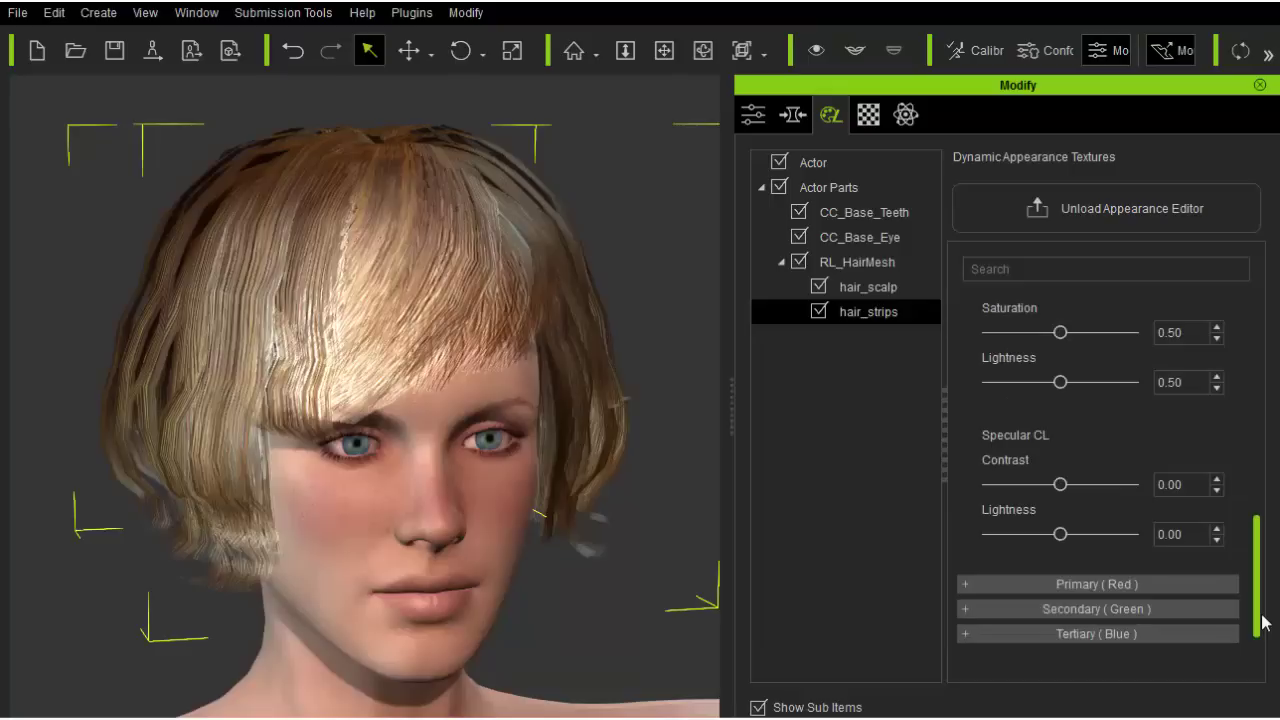
left_click(1116, 636)
left_click_drag(1257, 500, 1255, 603)
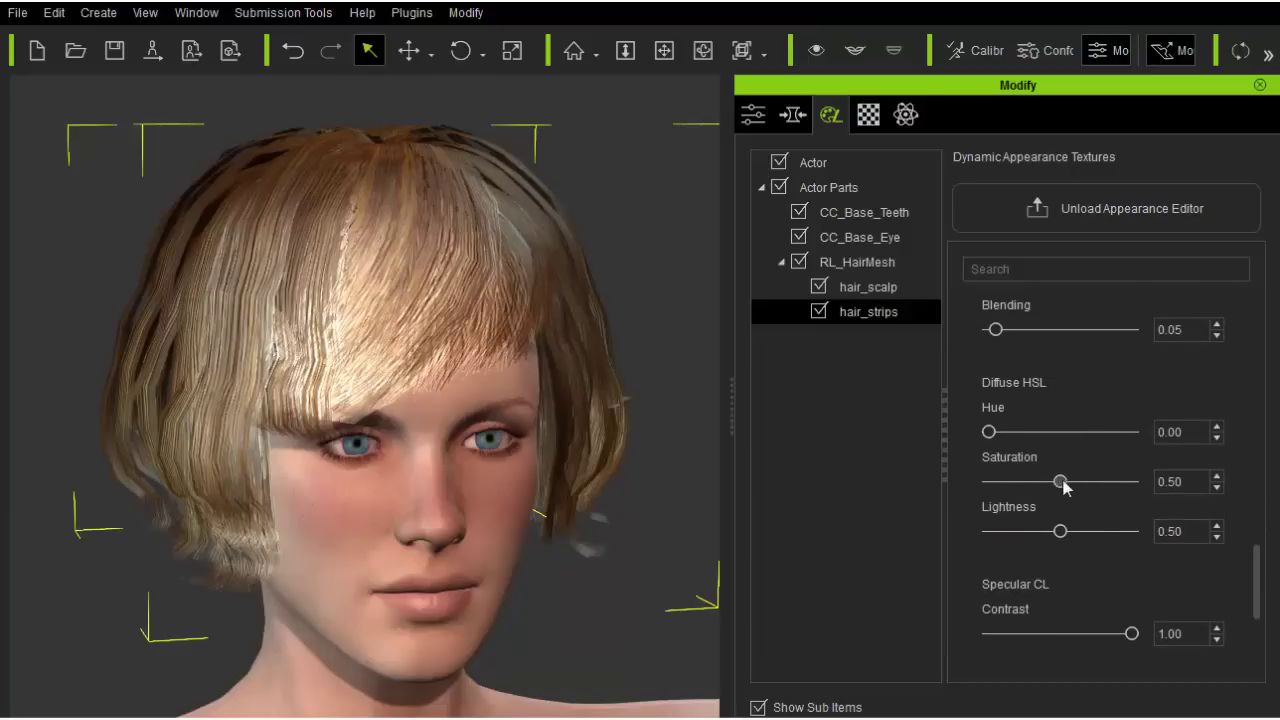
left_click(1113, 480)
left_click_drag(991, 434, 1082, 440)
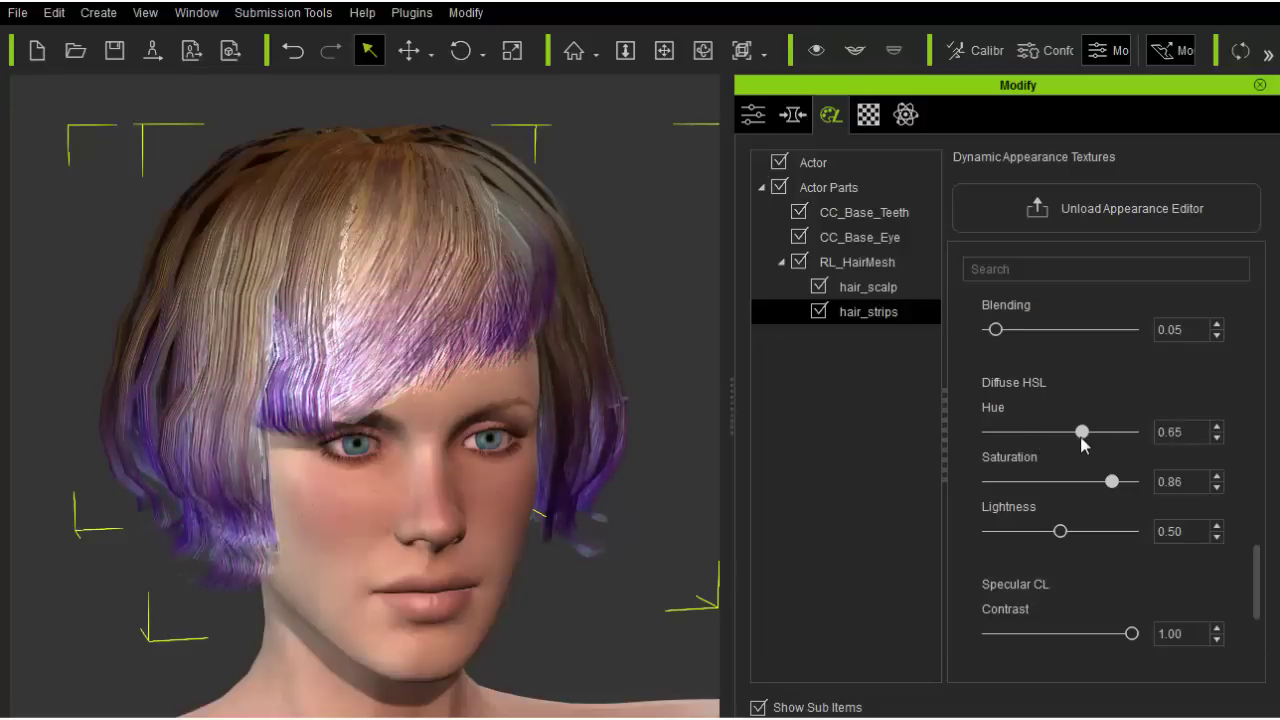
Check the purple-tipped hair from several angles and unload the appearance editor
middle_click_drag(648, 427, 637, 457)
right_click_drag(637, 457, 140, 526)
scroll(140, 526, "down", 3)
middle_click_drag(237, 452, 256, 415)
right_click_drag(256, 415, 443, 443)
scroll(308, 497, "up", 2)
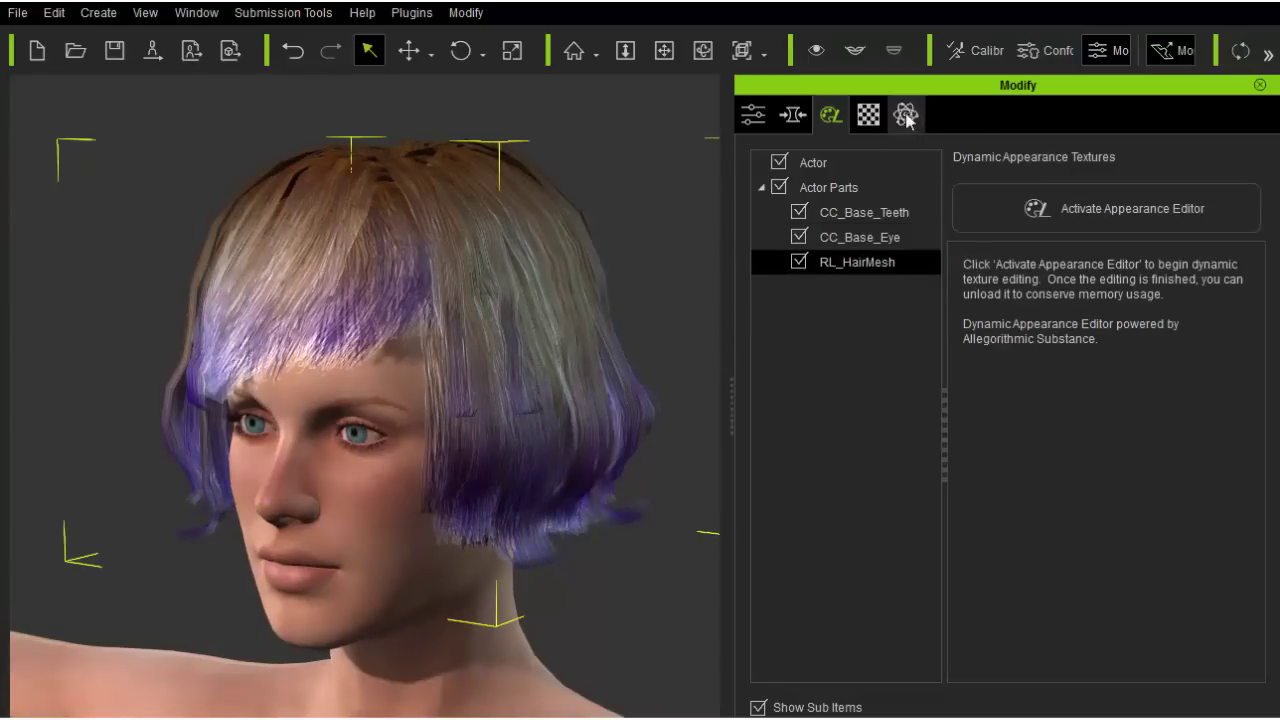
Lower the specular texture strength of the hair_strips material to reduce the shine
left_click(870, 122)
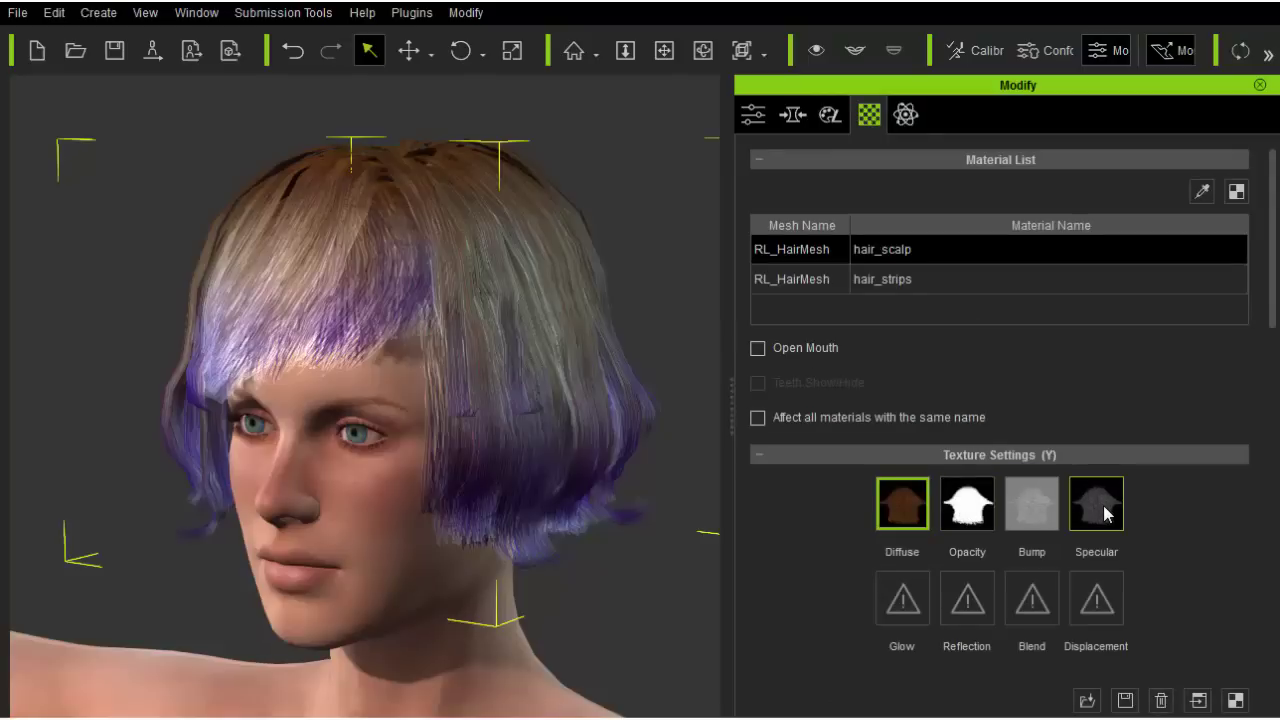
left_click(965, 285)
left_click(1110, 502)
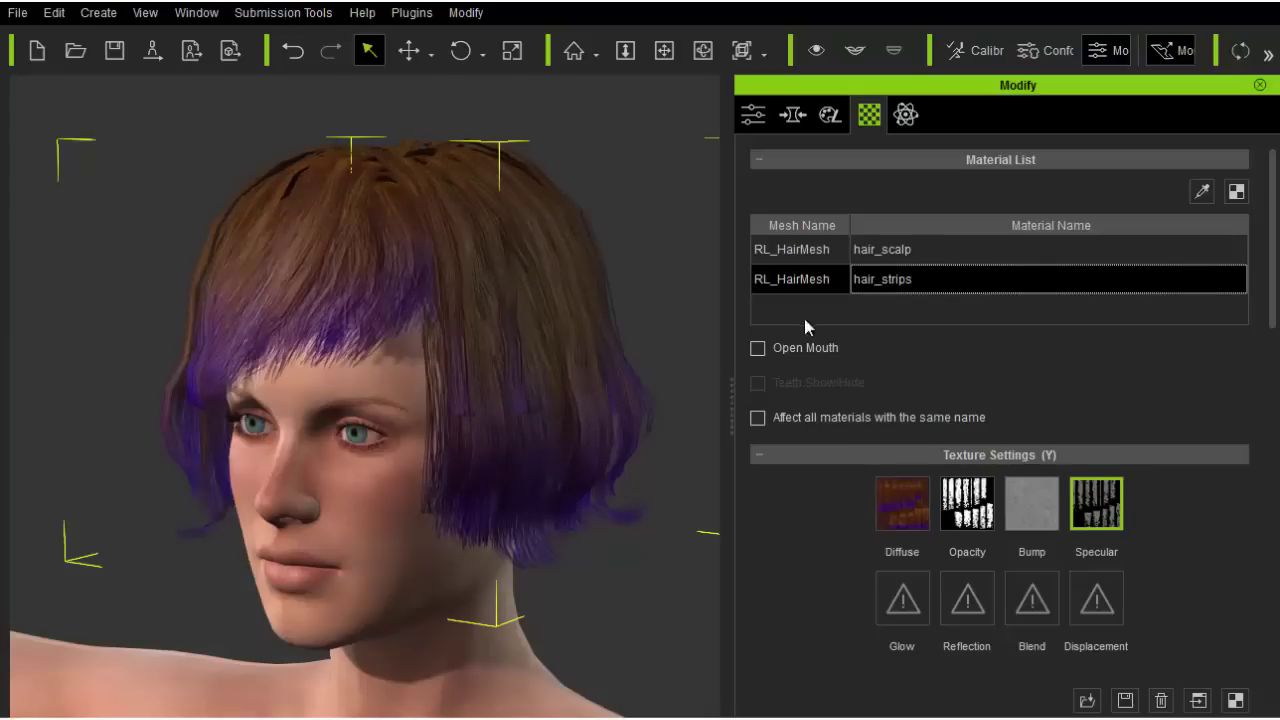
Deselect the hair and examine it on the character from the front and side, at a distance and close up
middle_click_drag(524, 433, 508, 477)
right_click_drag(508, 477, 699, 317)
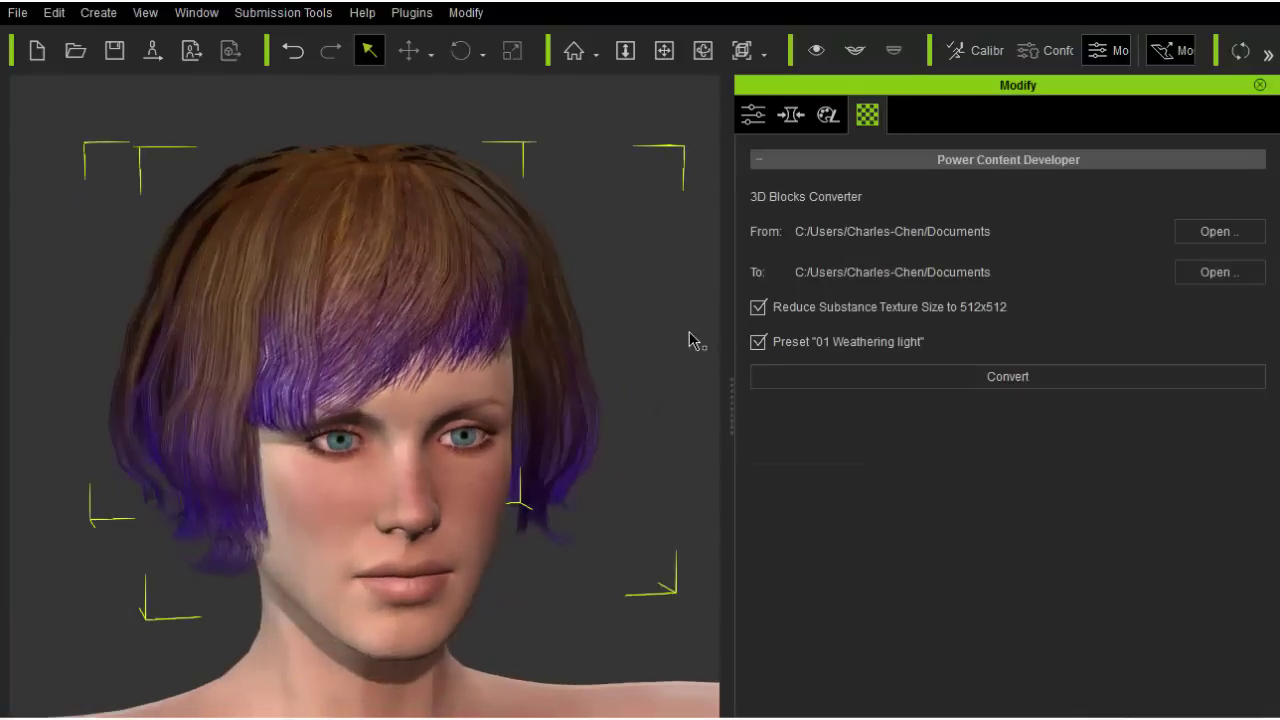
left_click(674, 343)
scroll(466, 474, "down", 5)
right_click_drag(466, 474, 80, 537)
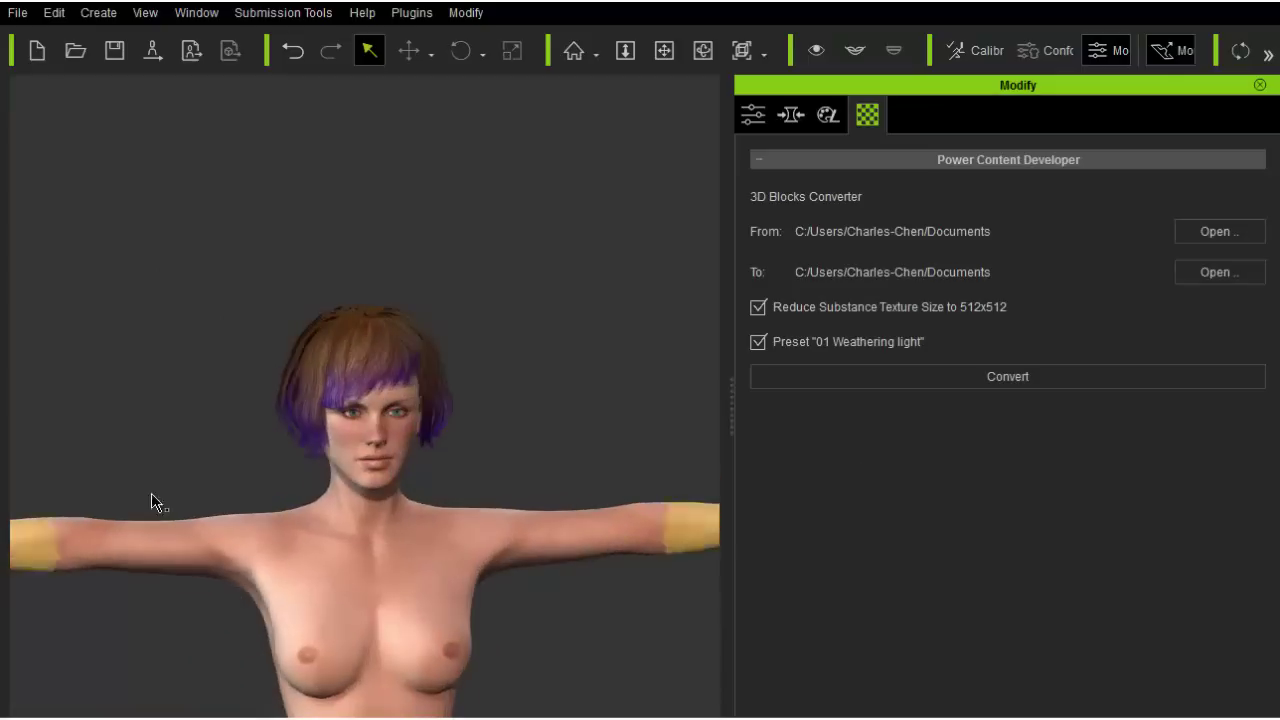
right_click_drag(395, 480, 137, 531)
scroll(208, 427, "up", 5)
scroll(208, 427, "up", 3)
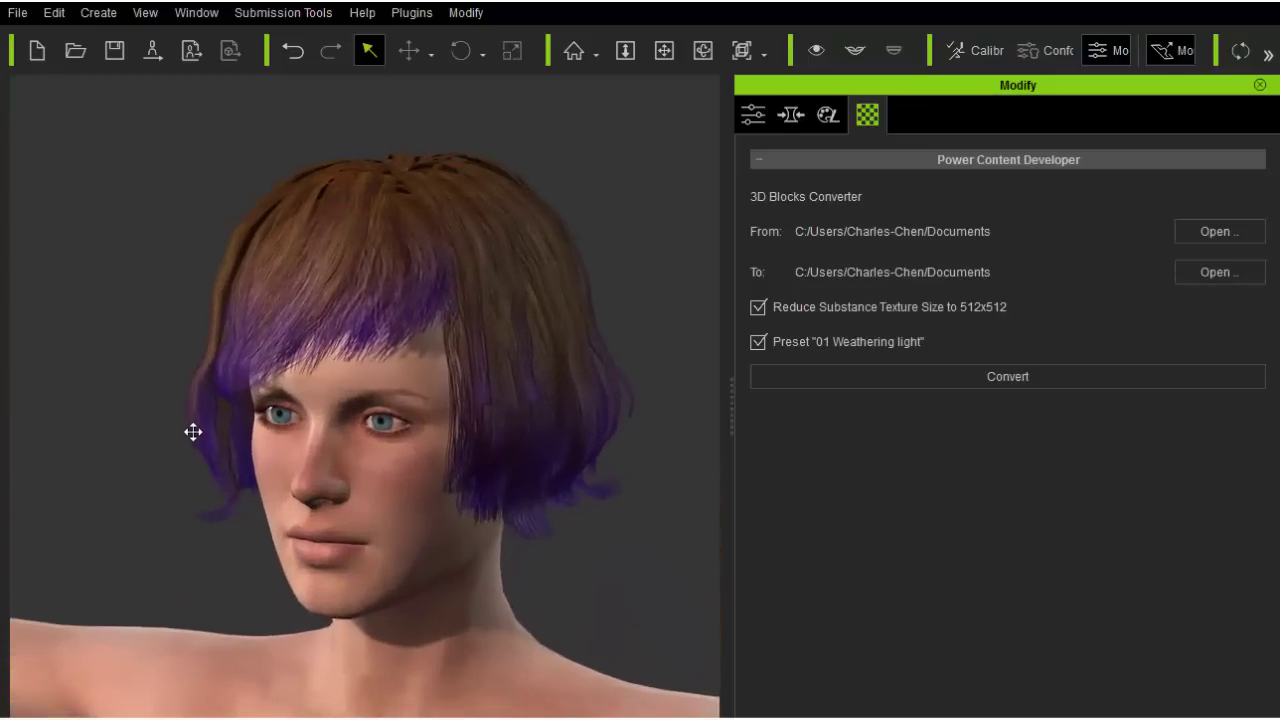
Save the hair to the custom Hair content library under the name Purple Tips
left_click(1259, 85)
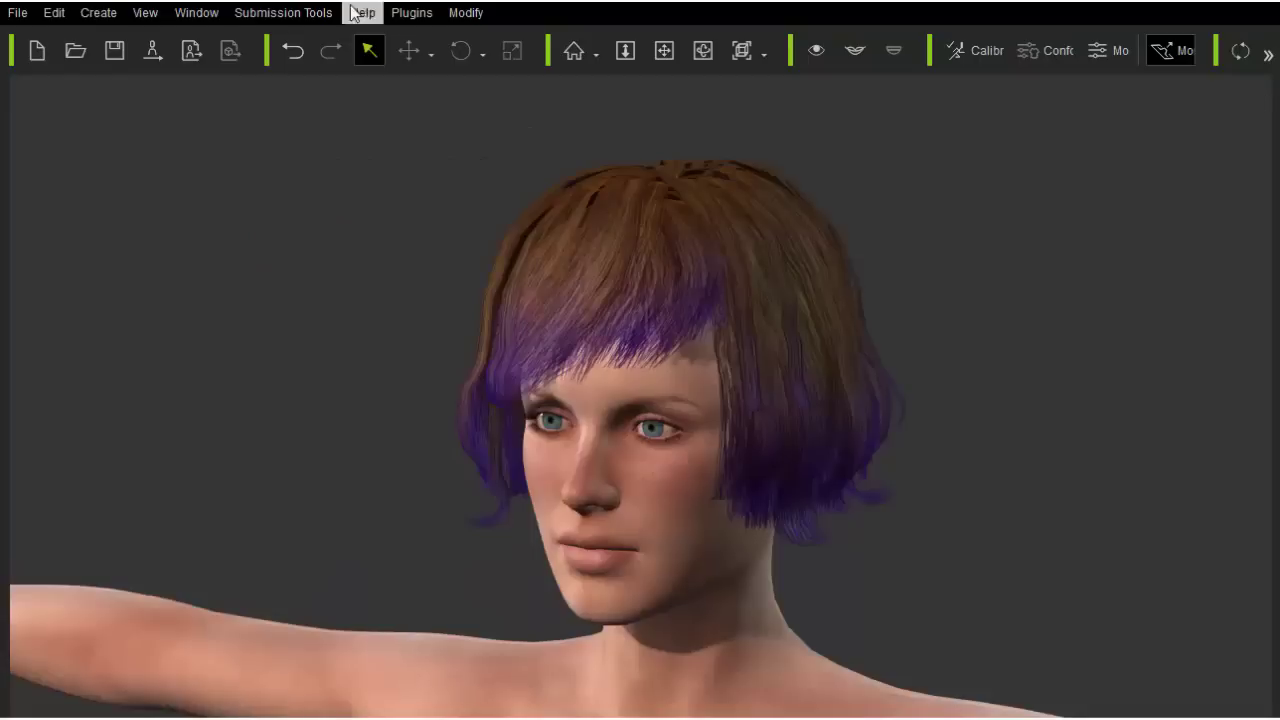
left_click(196, 12)
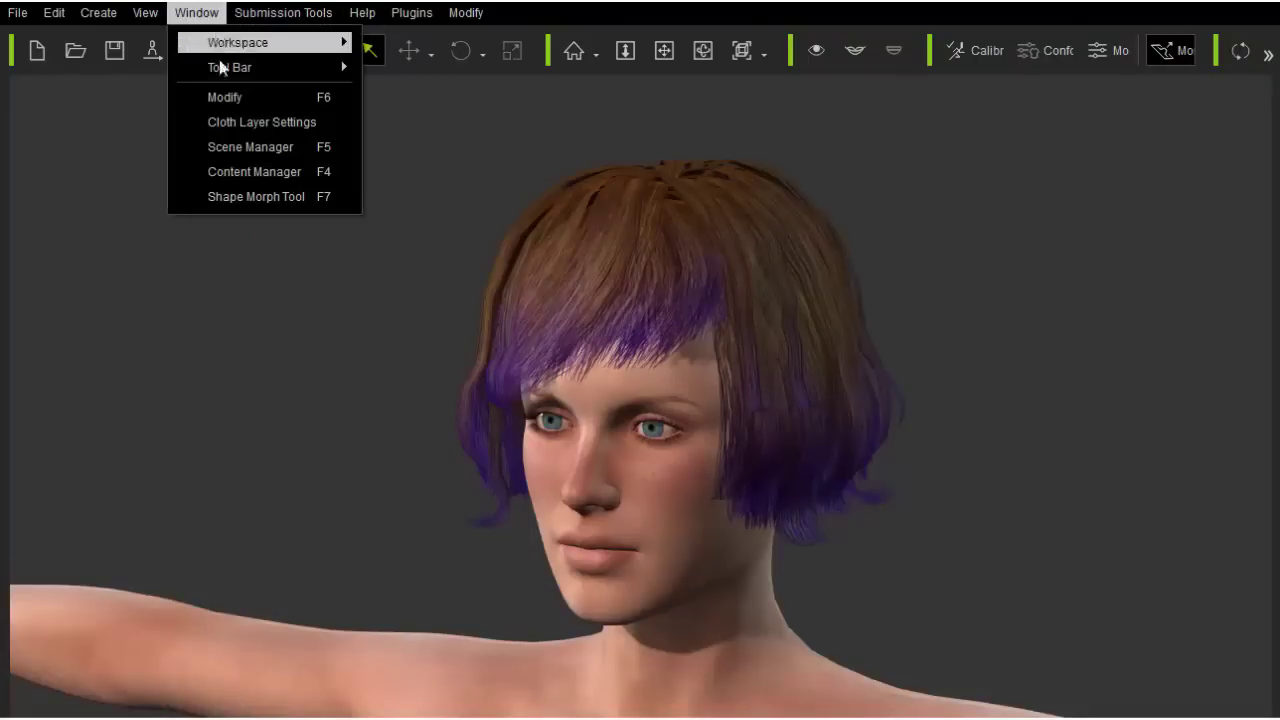
left_click(263, 174)
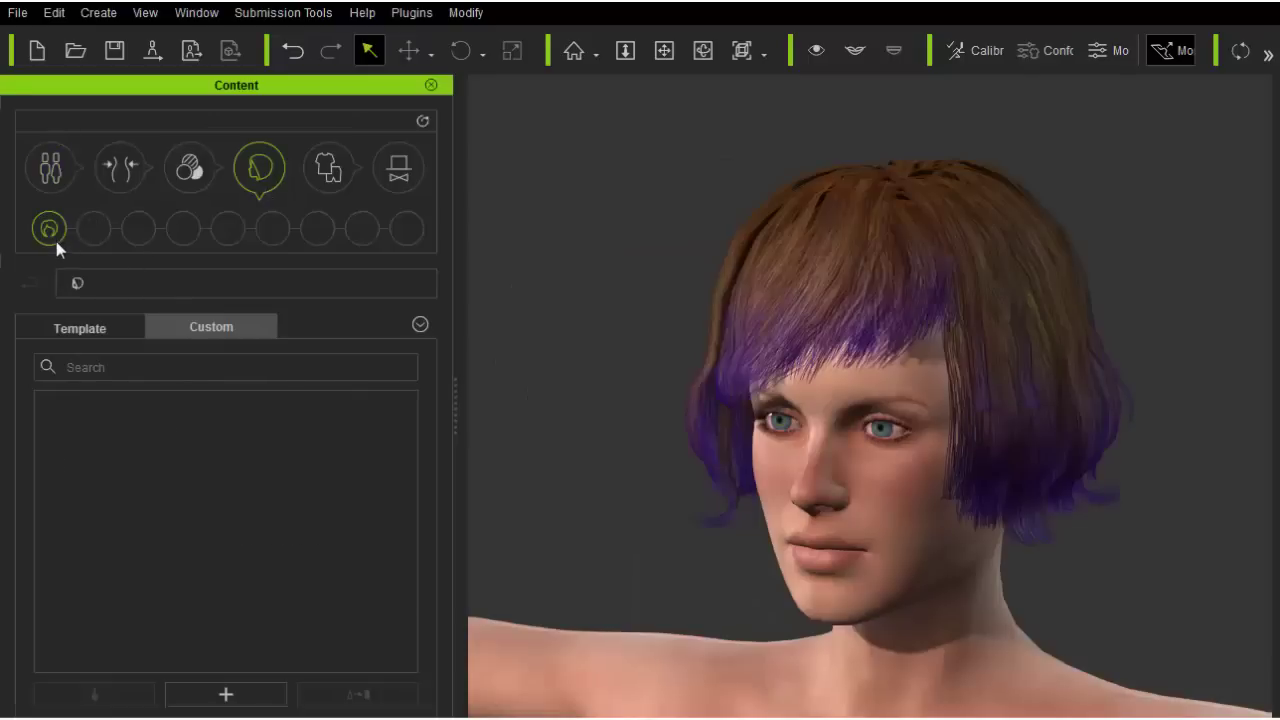
left_click(814, 230)
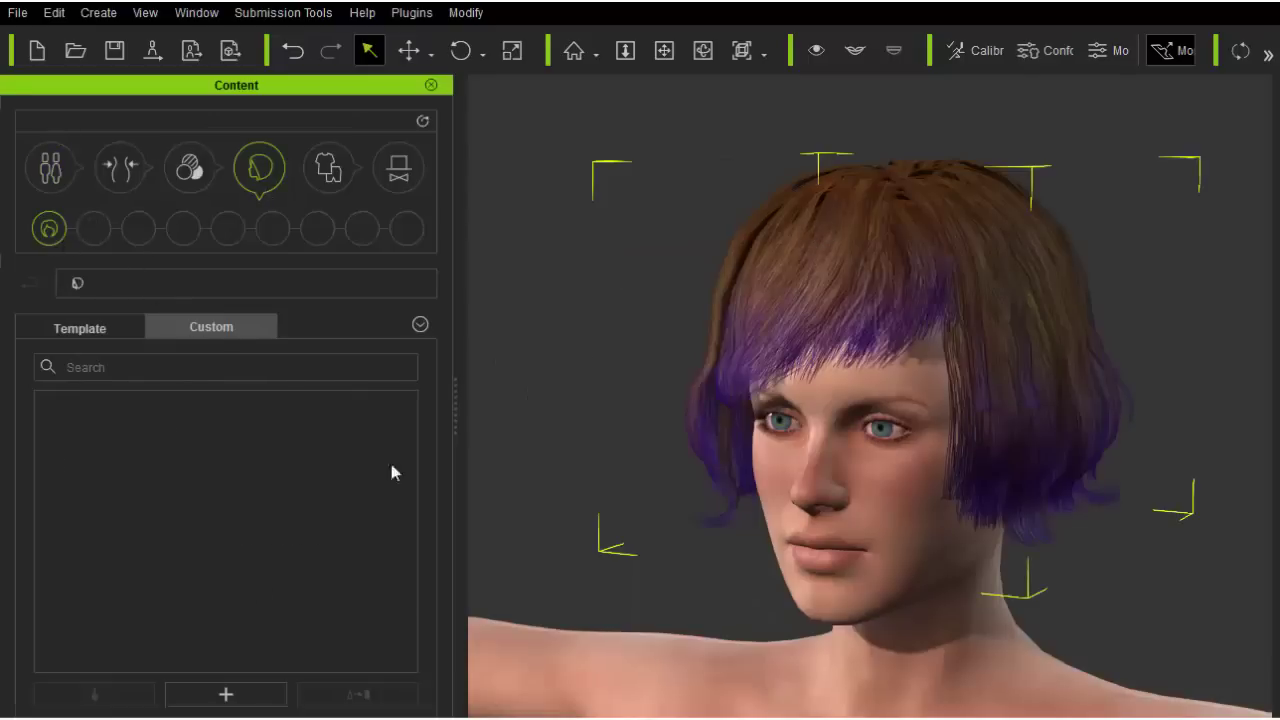
left_click(215, 694)
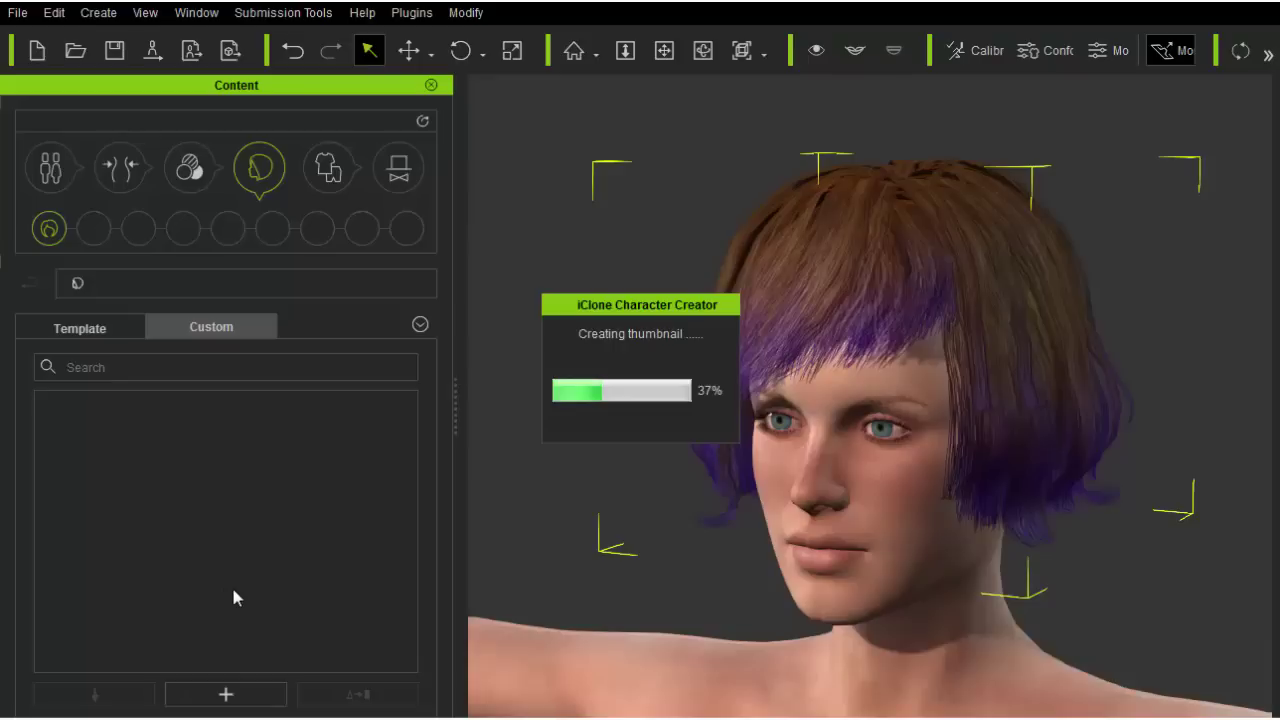
type("Purple Tips")
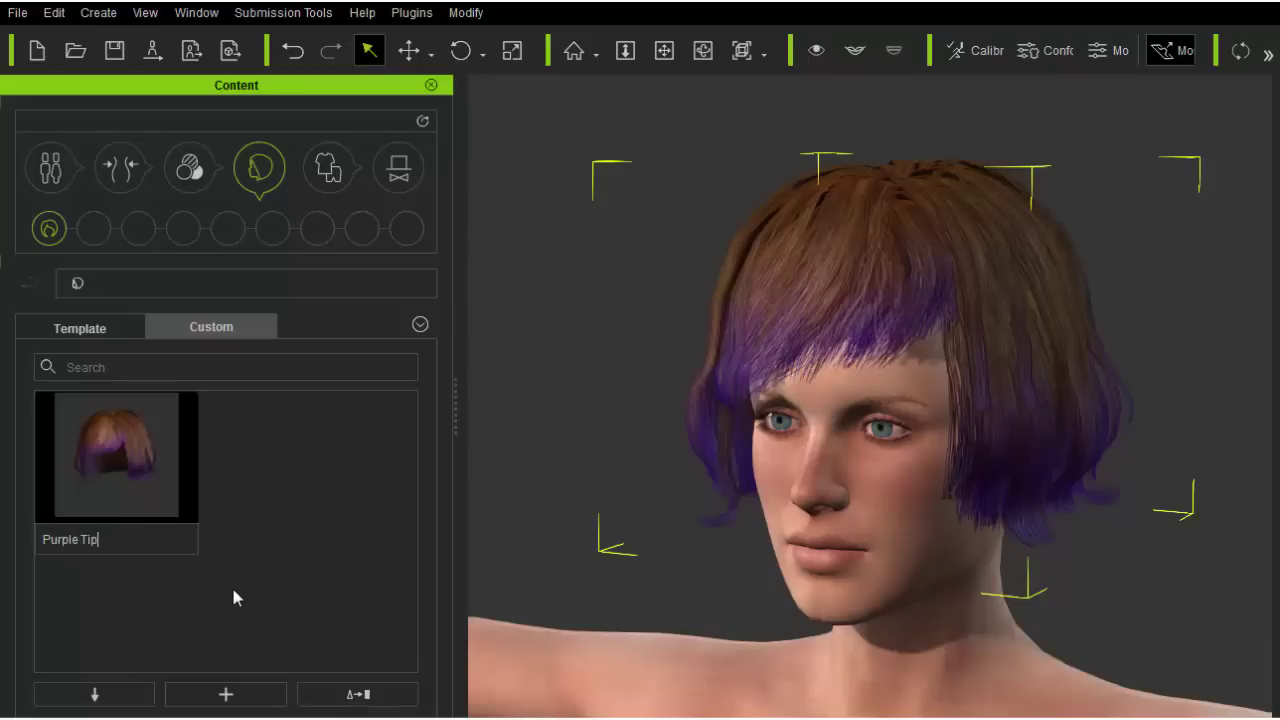
key("Return")
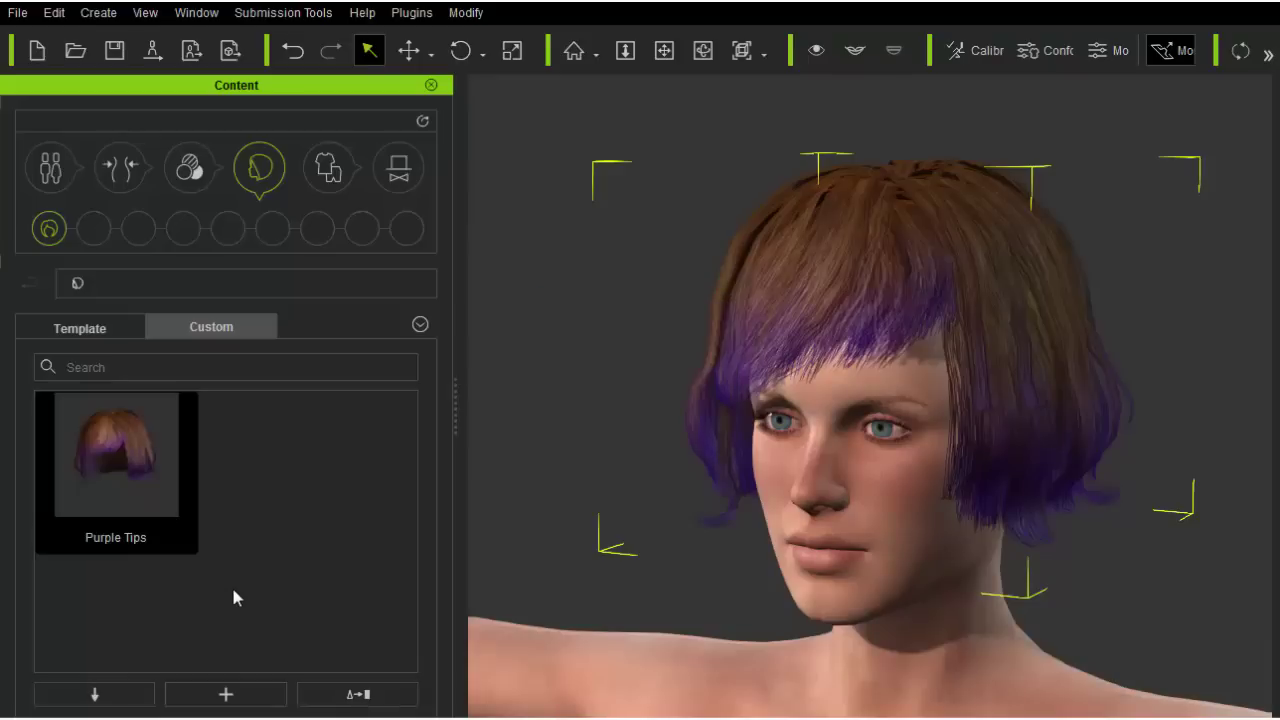
Start a new project with the bald default character
left_click(17, 12)
left_click(42, 45)
left_click(646, 410)
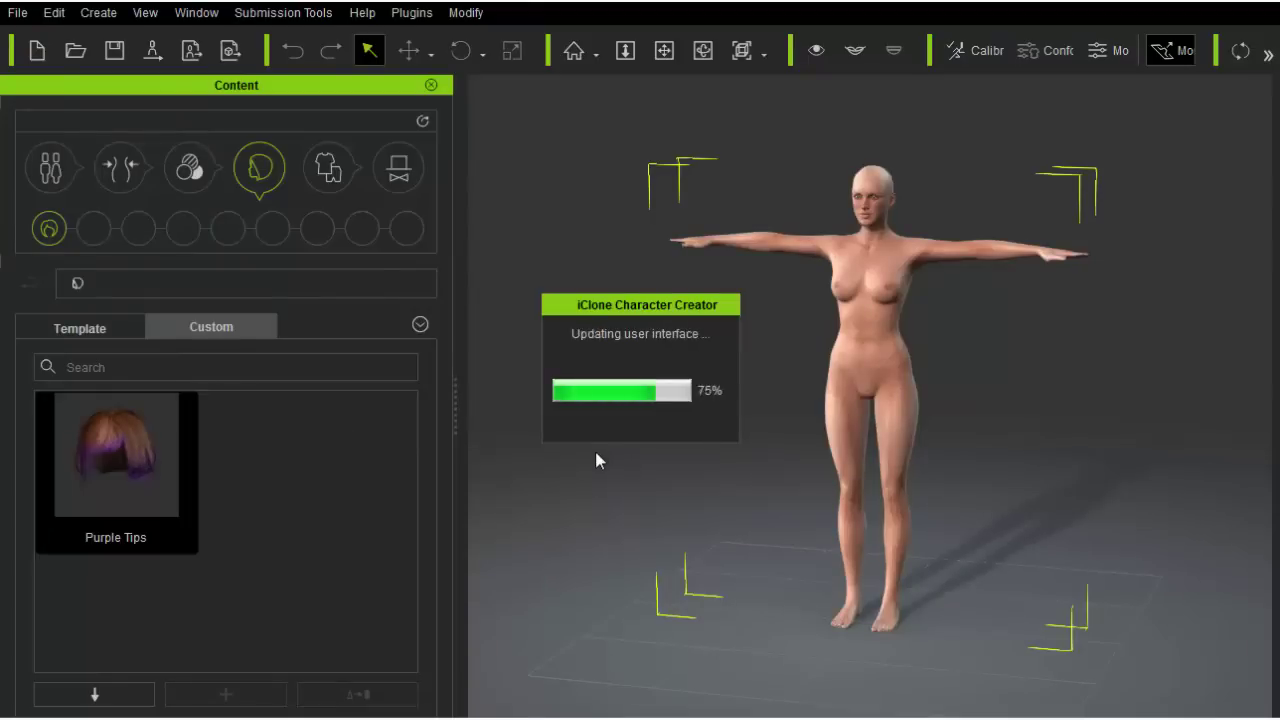
Apply the saved Purple Tips hair to the bald character and inspect it close up on the head
middle_click_drag(691, 304, 637, 457)
scroll(687, 386, "up", 1)
scroll(687, 386, "up", 5)
middle_click_drag(762, 233, 1000, 350)
scroll(1057, 306, "up", 7)
middle_click_drag(1088, 285, 1100, 321)
right_click_drag(1136, 376, 971, 360)
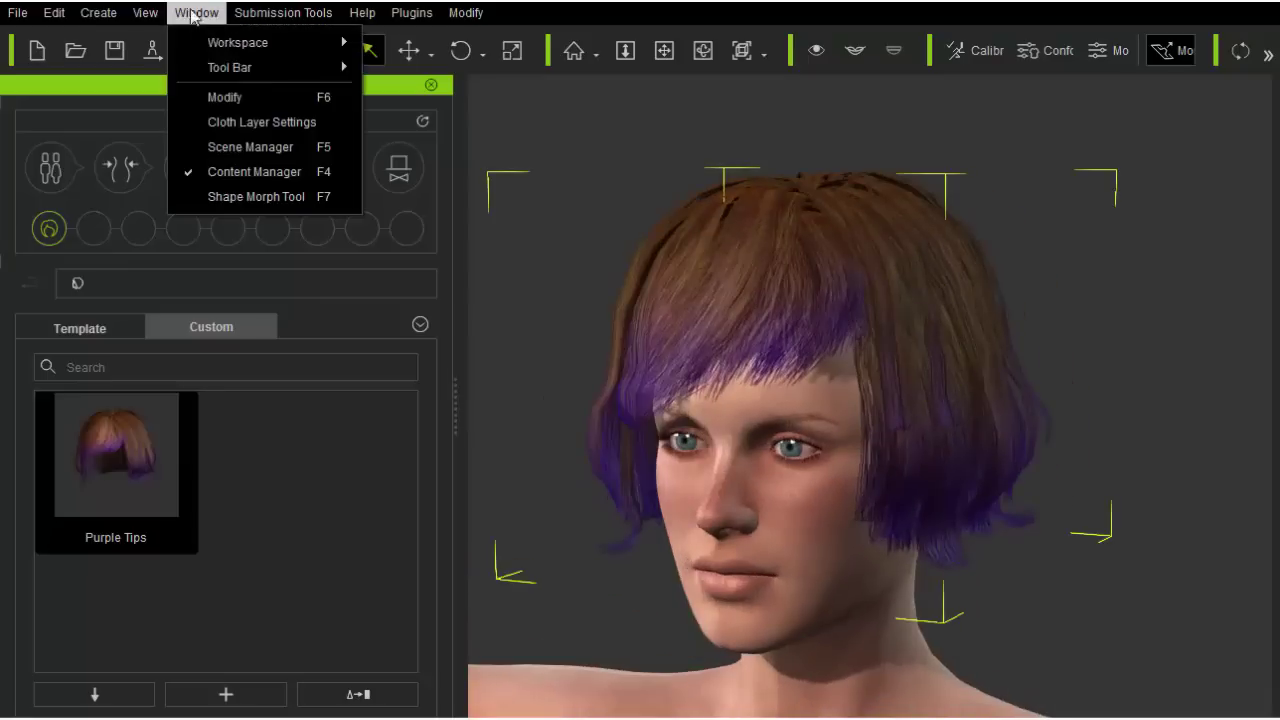
Open the hair's PhysX weight map editor, review the hair_scalp and hair_strips materials, and close it again
left_click(195, 13)
left_click(216, 94)
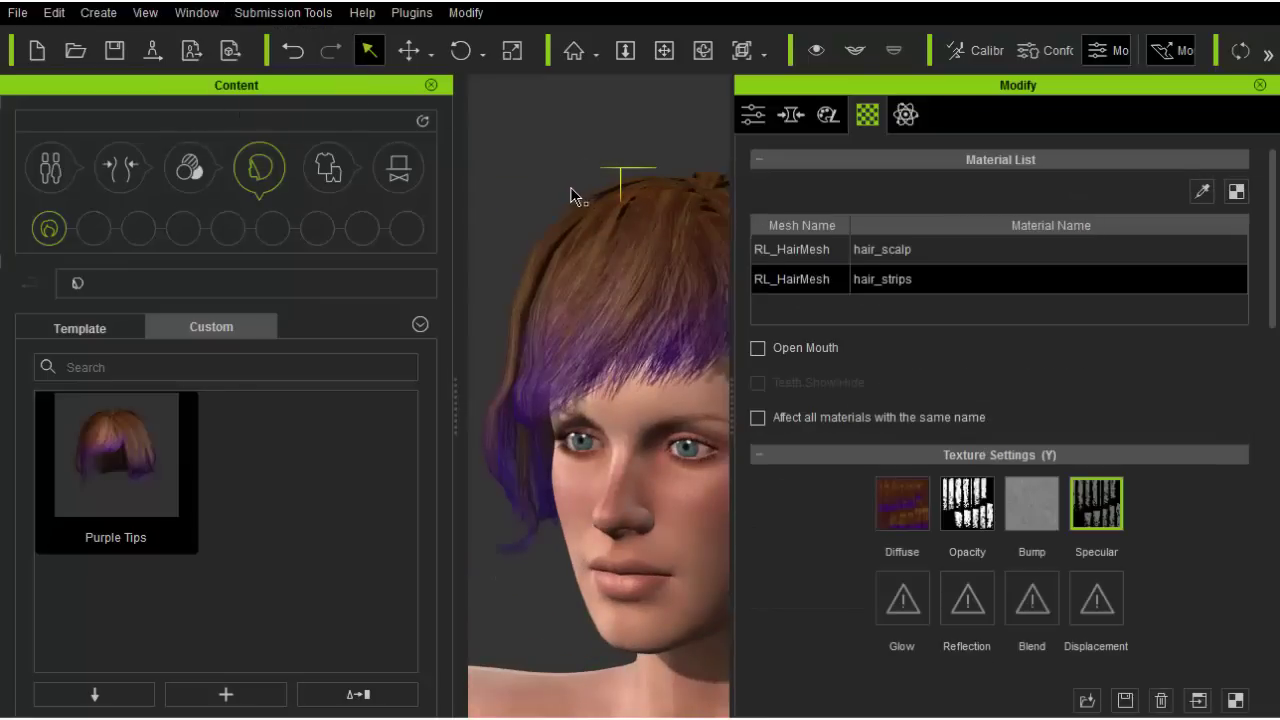
left_click(905, 114)
left_click(920, 224)
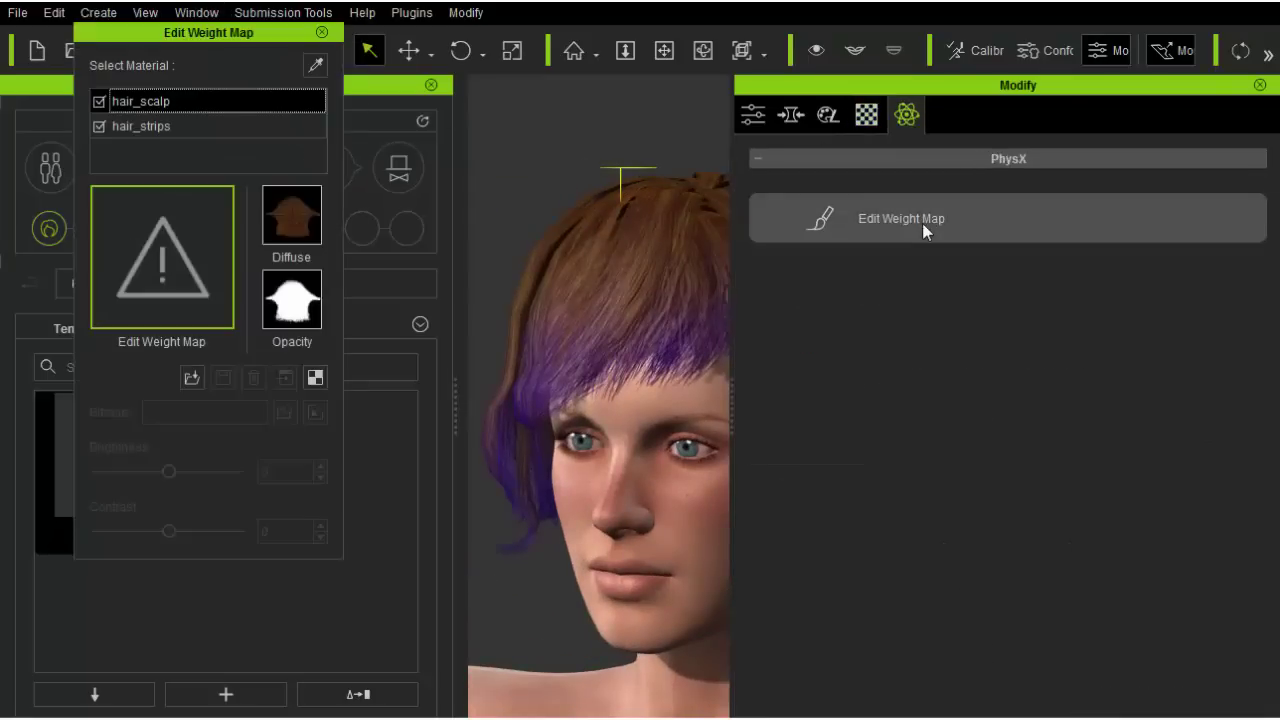
left_click(141, 126)
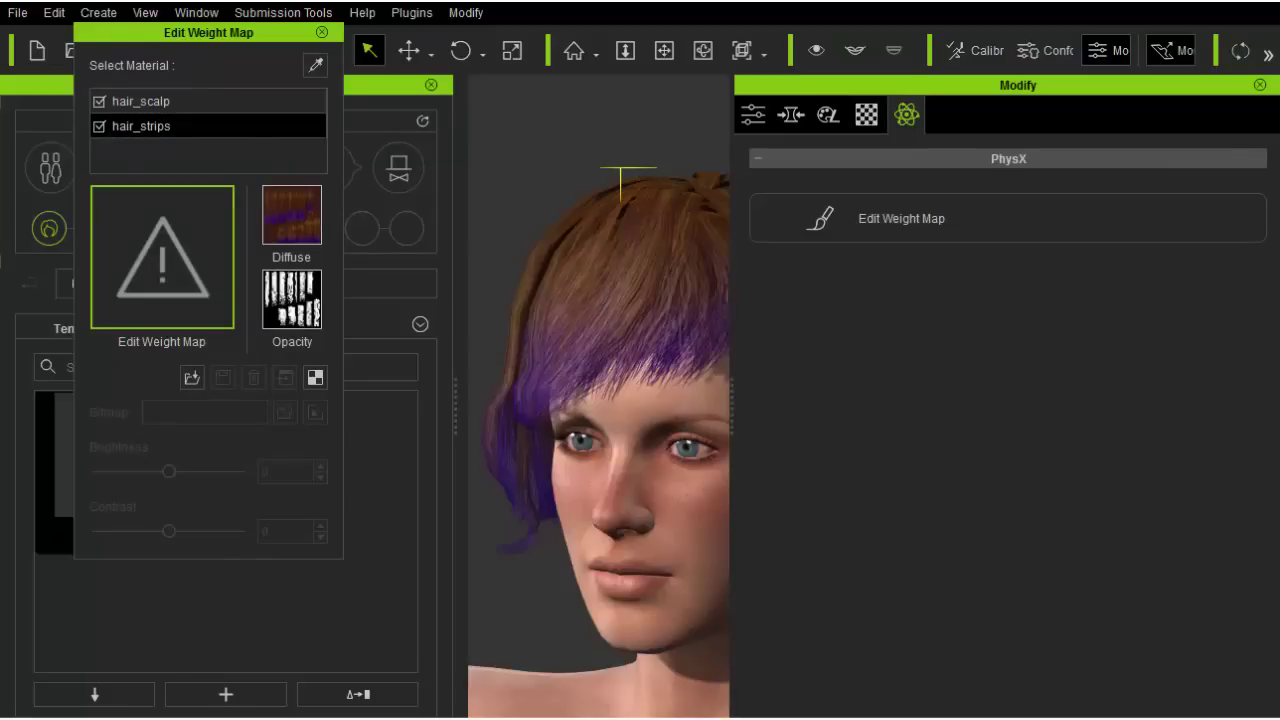
left_click(321, 32)
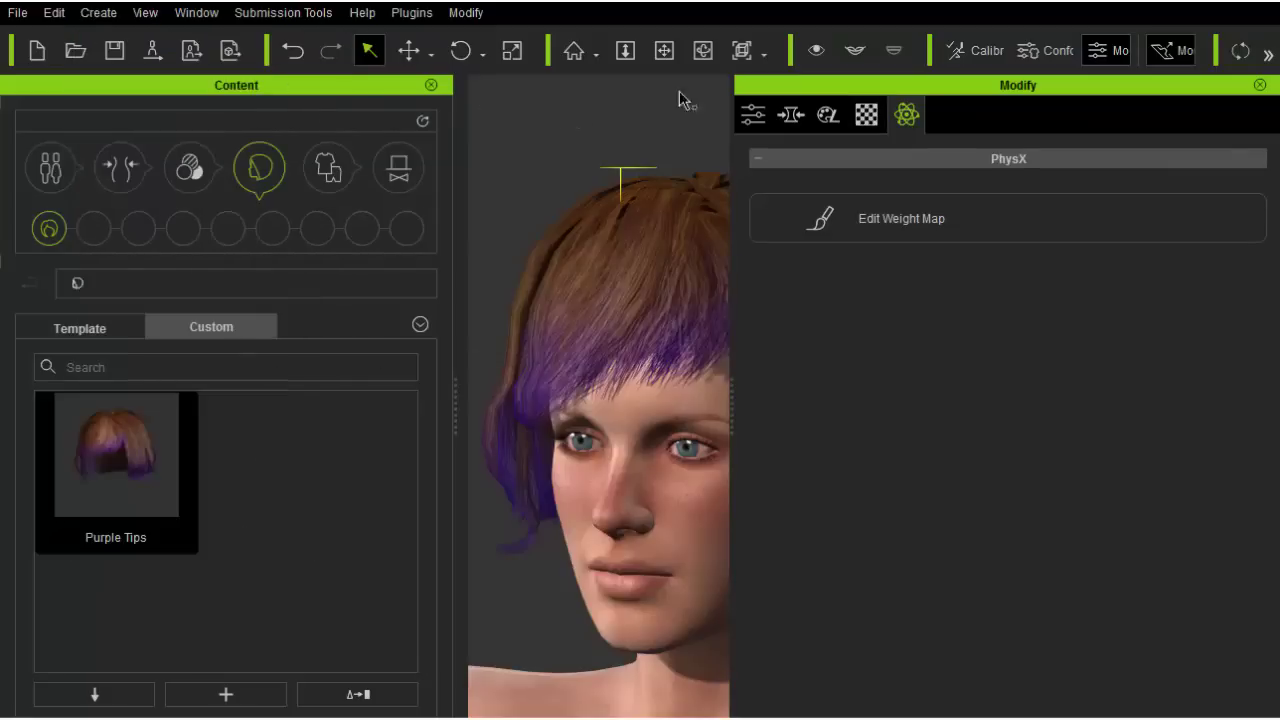
left_click(1259, 85)
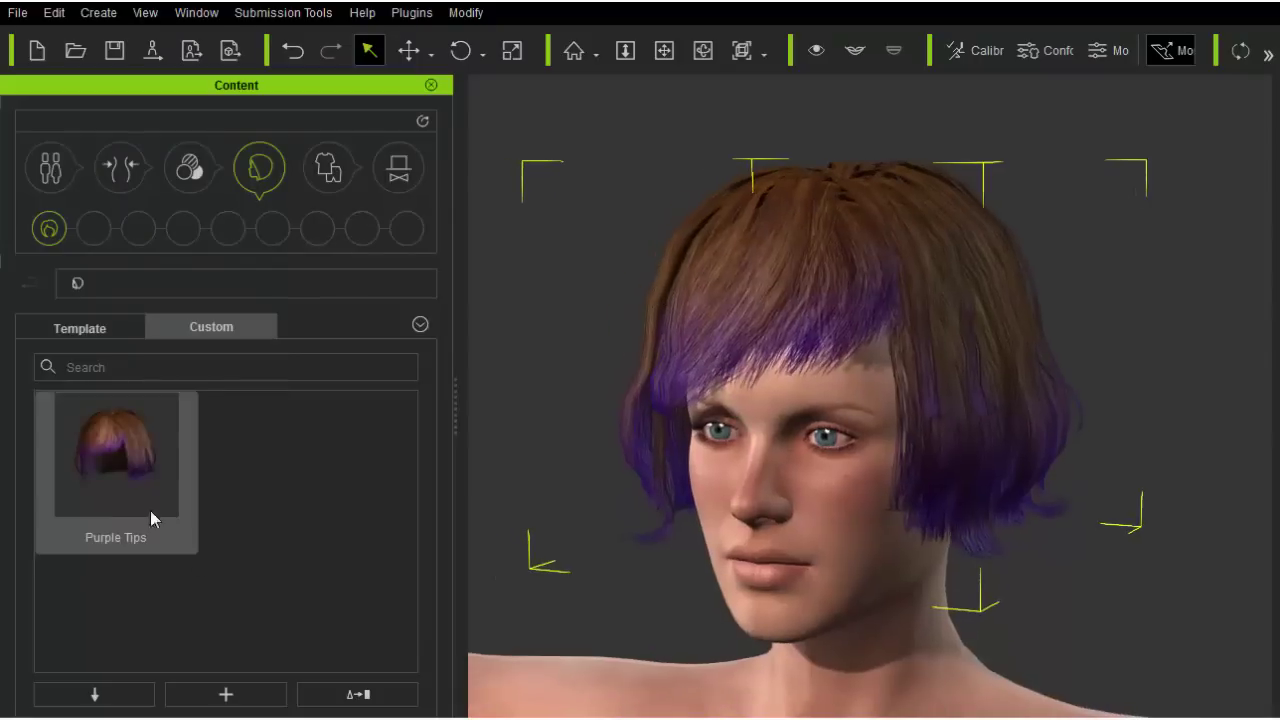
Save the current hair as a new custom library item and delete the older Purple Tips item
left_click(273, 701)
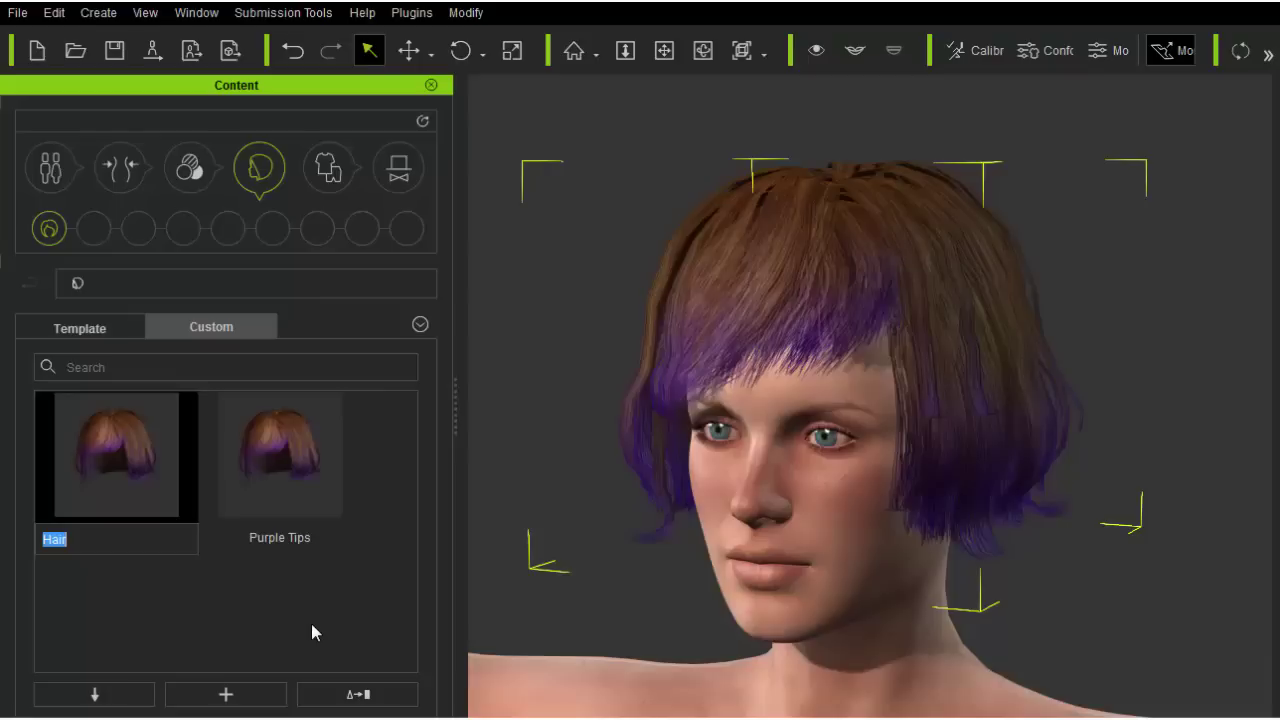
left_click(285, 625)
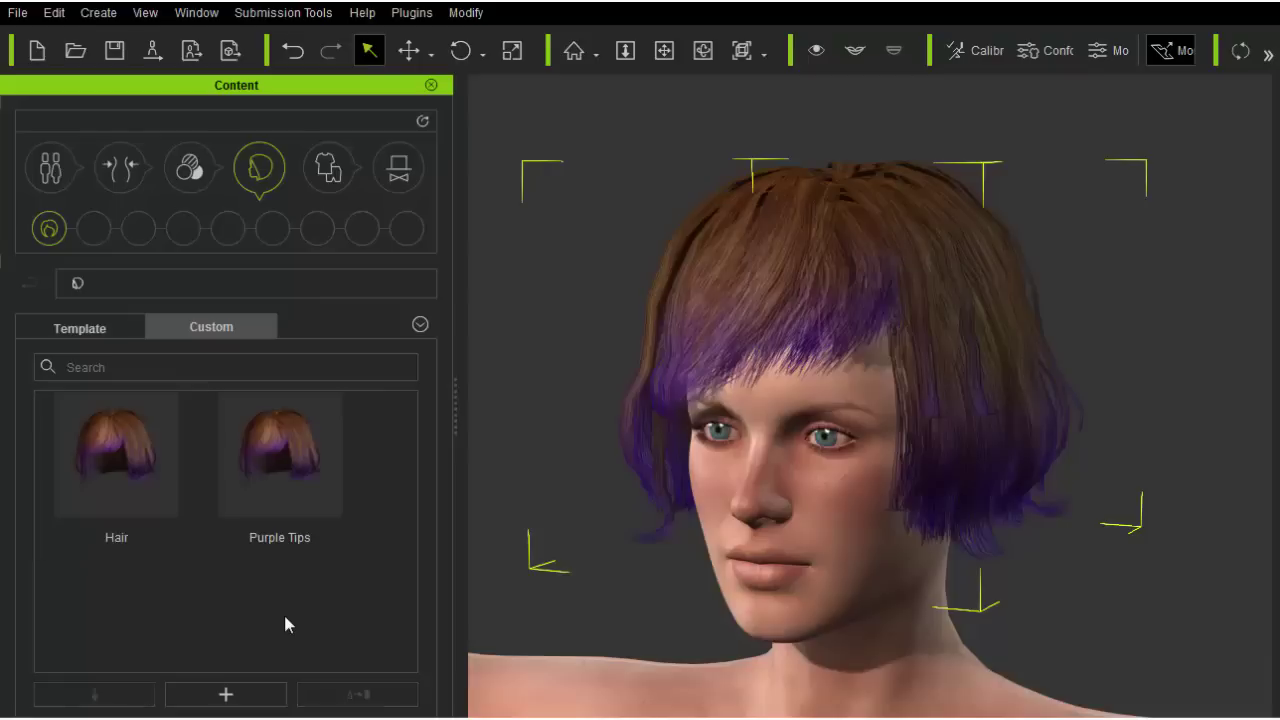
right_click(287, 497)
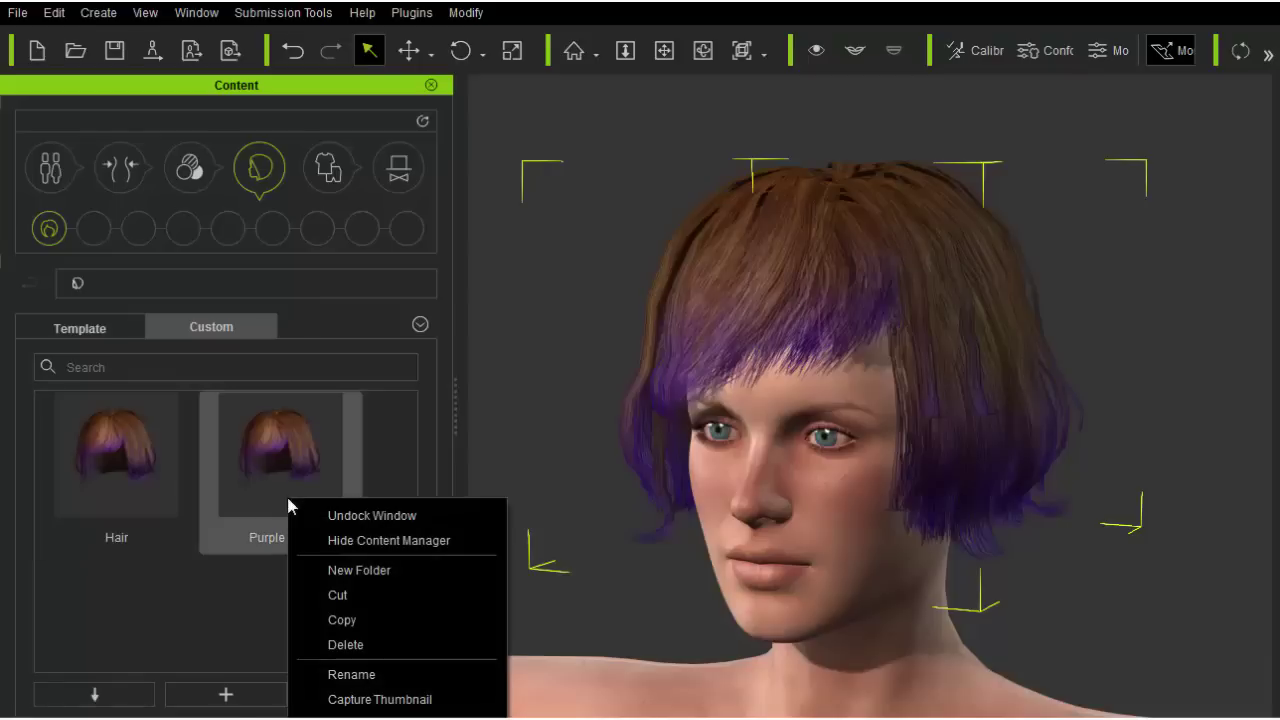
left_click(348, 645)
left_click(565, 400)
Rename the newly saved Hair item to Purple Tips
right_click(126, 544)
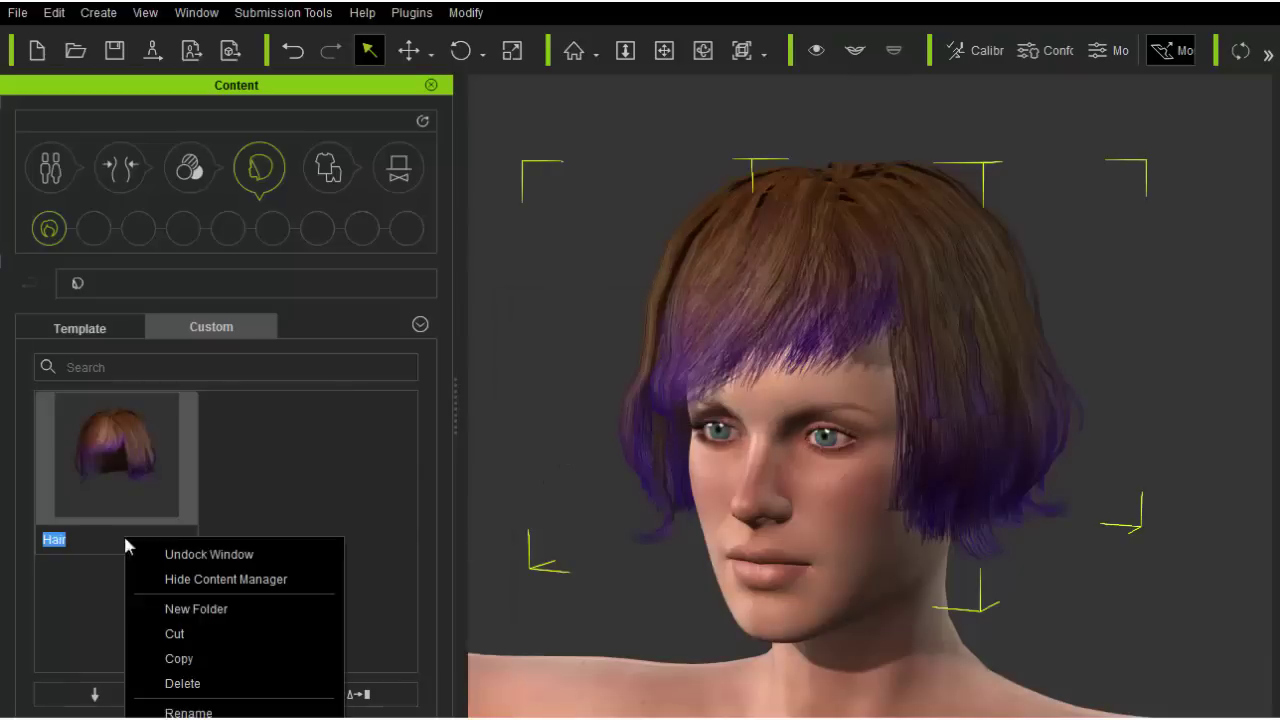
left_click(158, 713)
type("Pu")
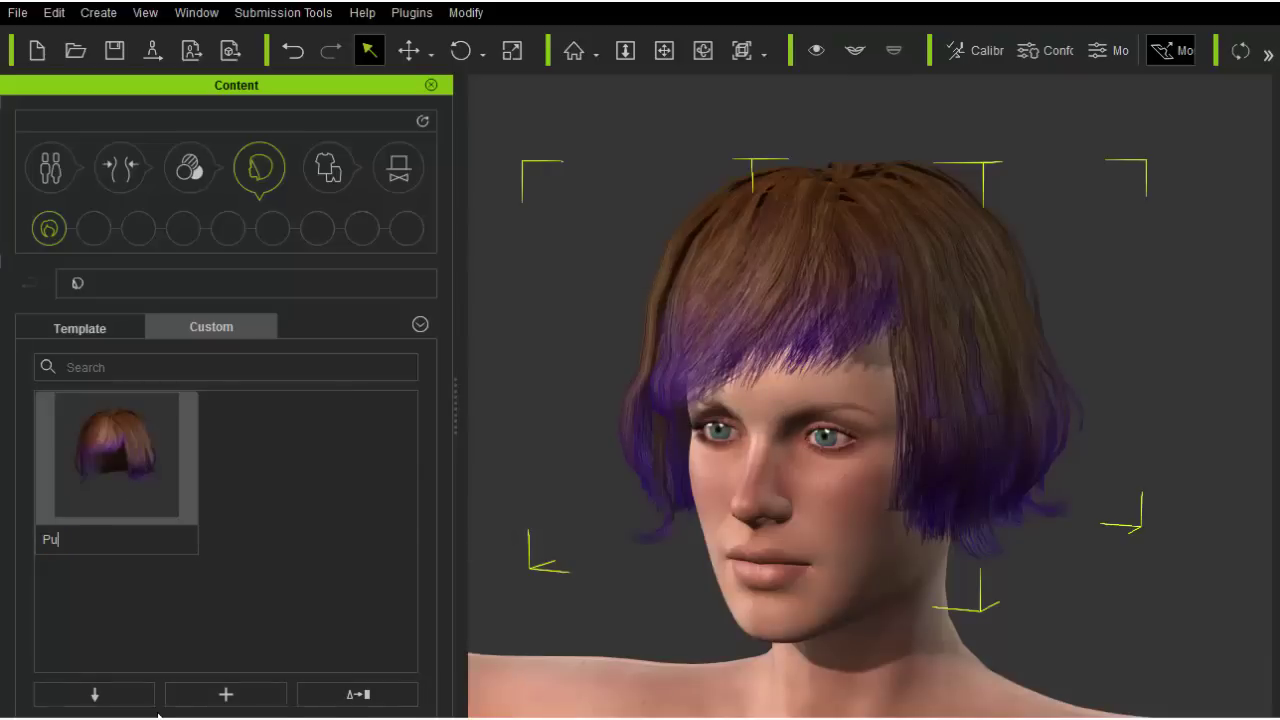
type("rple Tips")
key("Return")
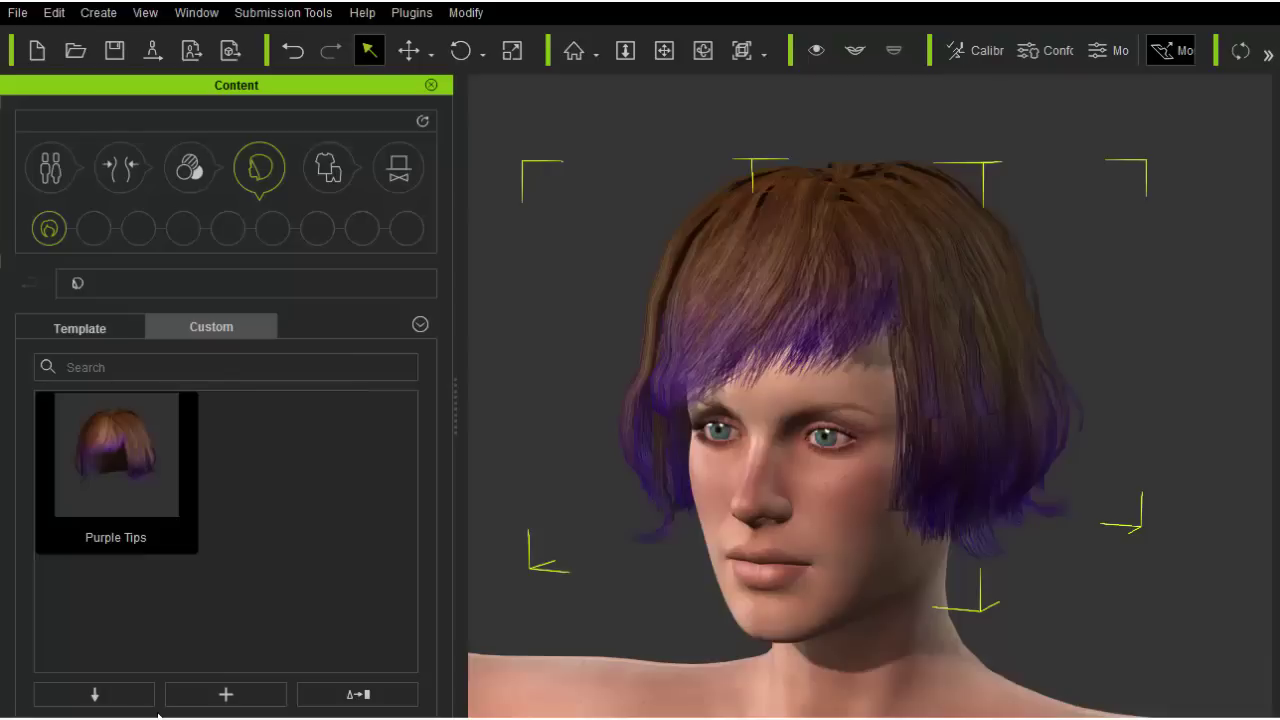